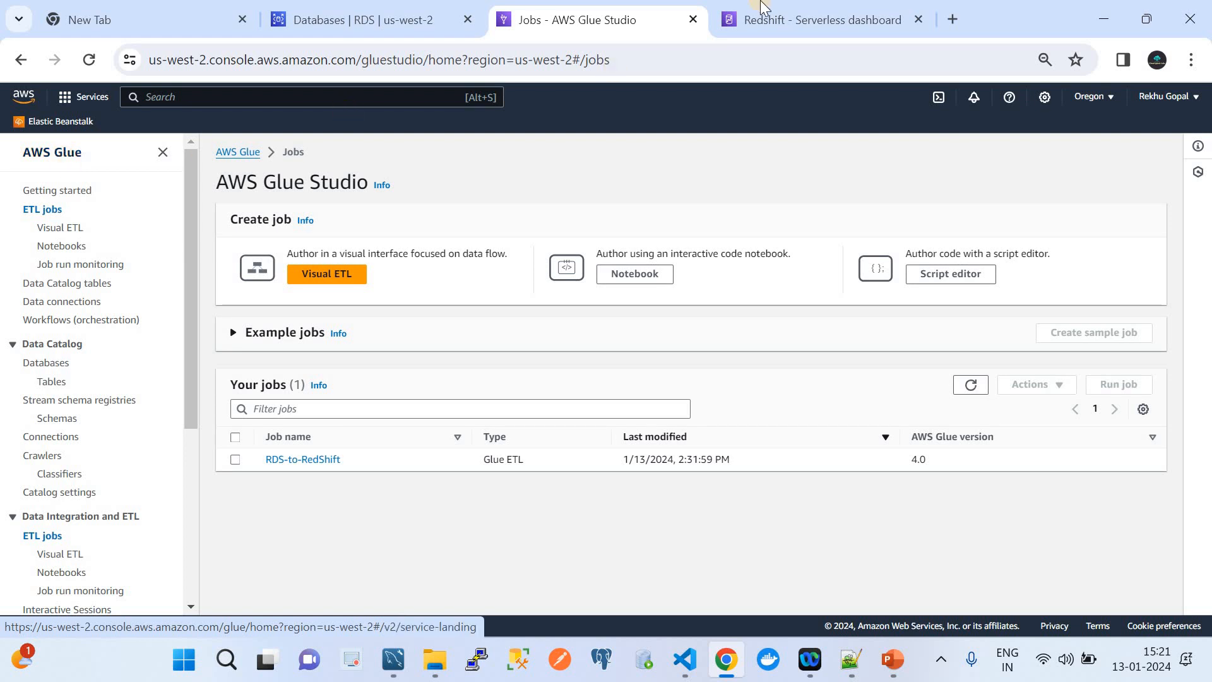
Review the Redshift Serverless dashboard, the Glue Studio jobs and the ETL title slide.
left_click(821, 20)
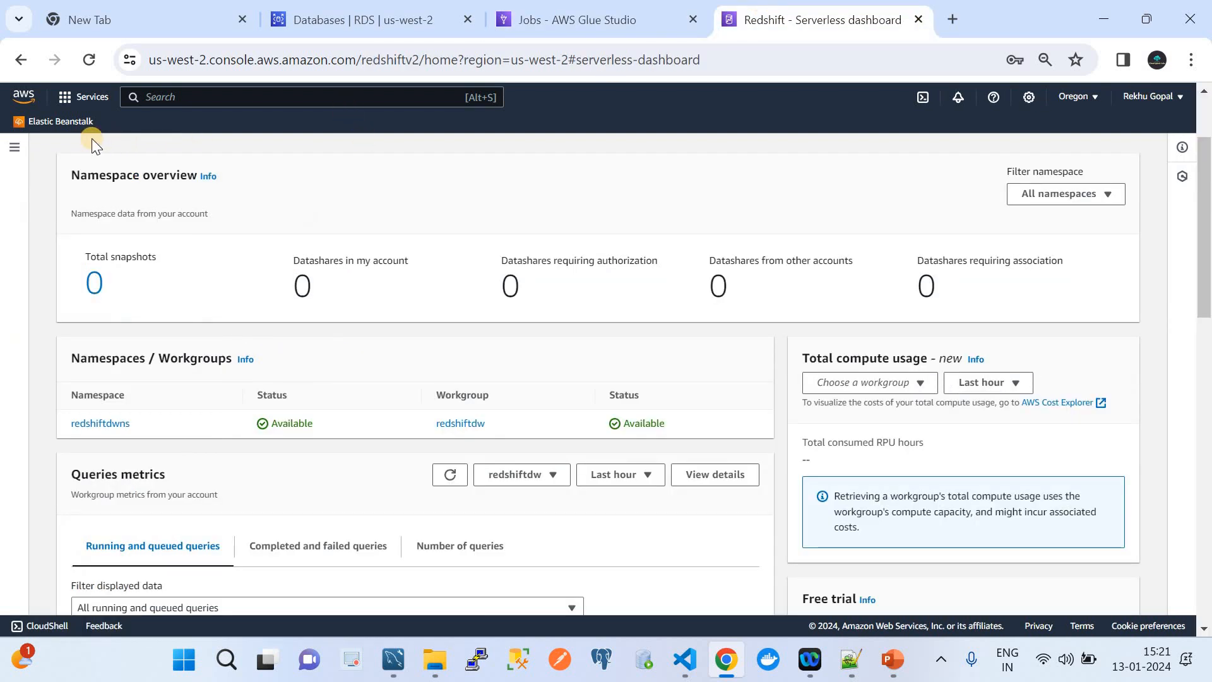
left_click(17, 149)
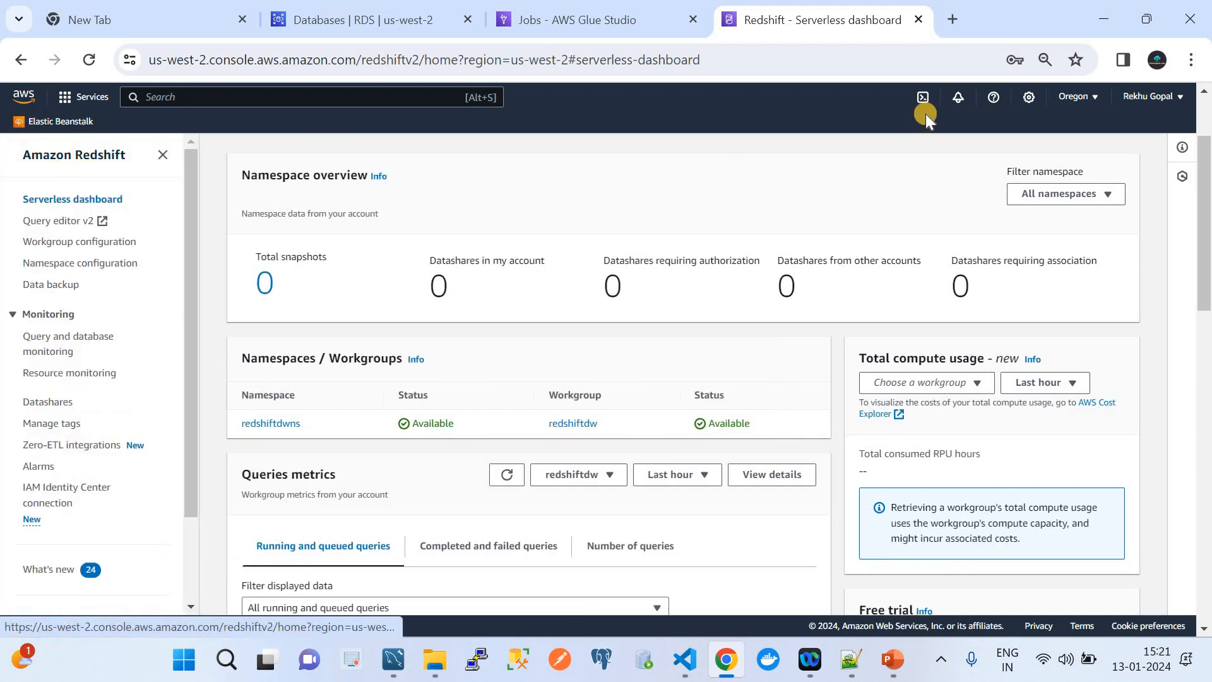
left_click(574, 18)
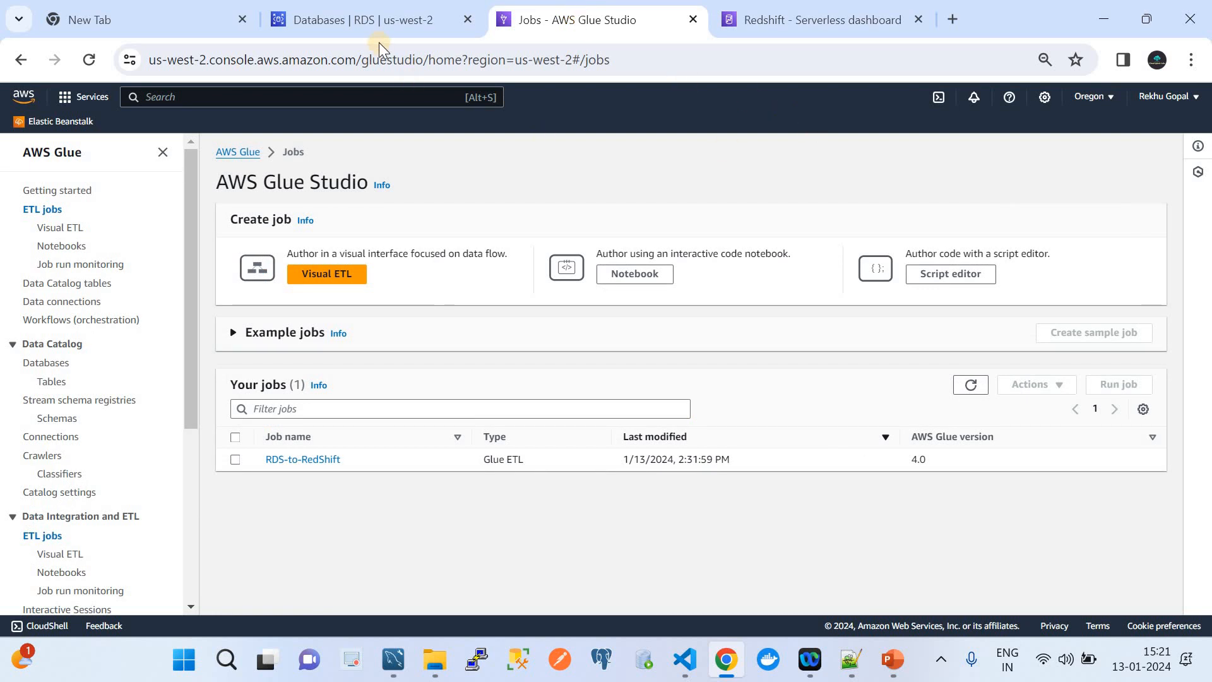
left_click(882, 676)
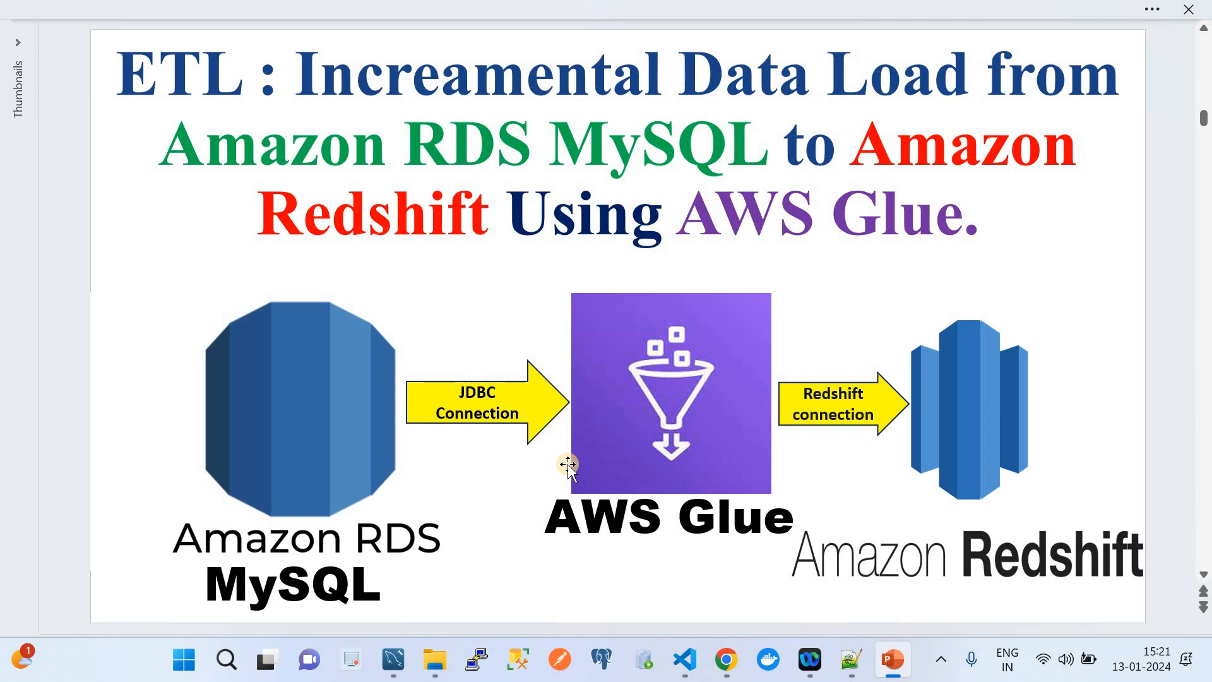
From the RDS Databases list showing rdsmysqldb, start creating a new database.
left_click(726, 659)
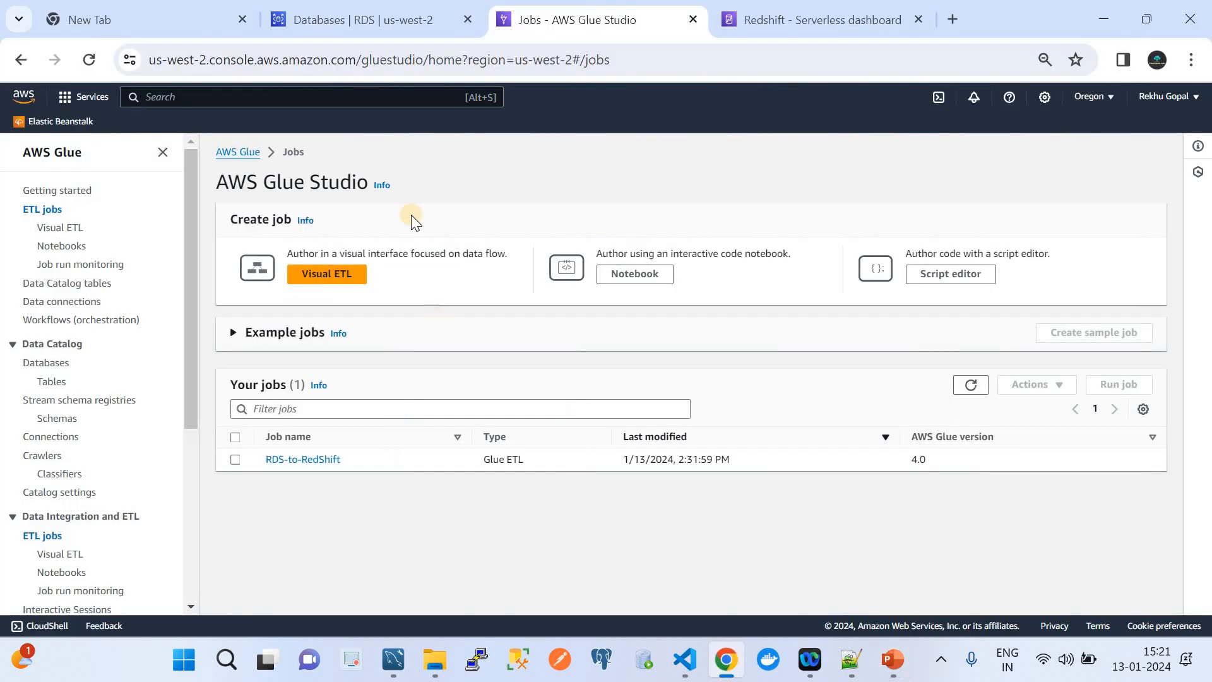
left_click(325, 15)
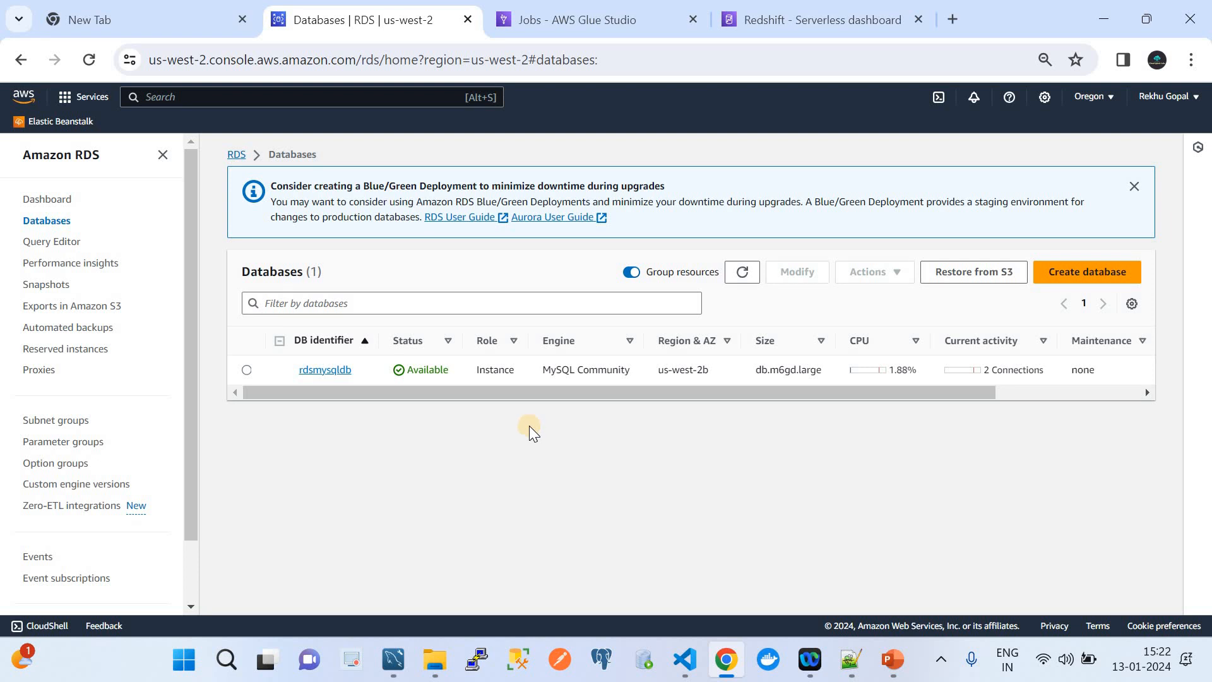
left_click(1068, 278)
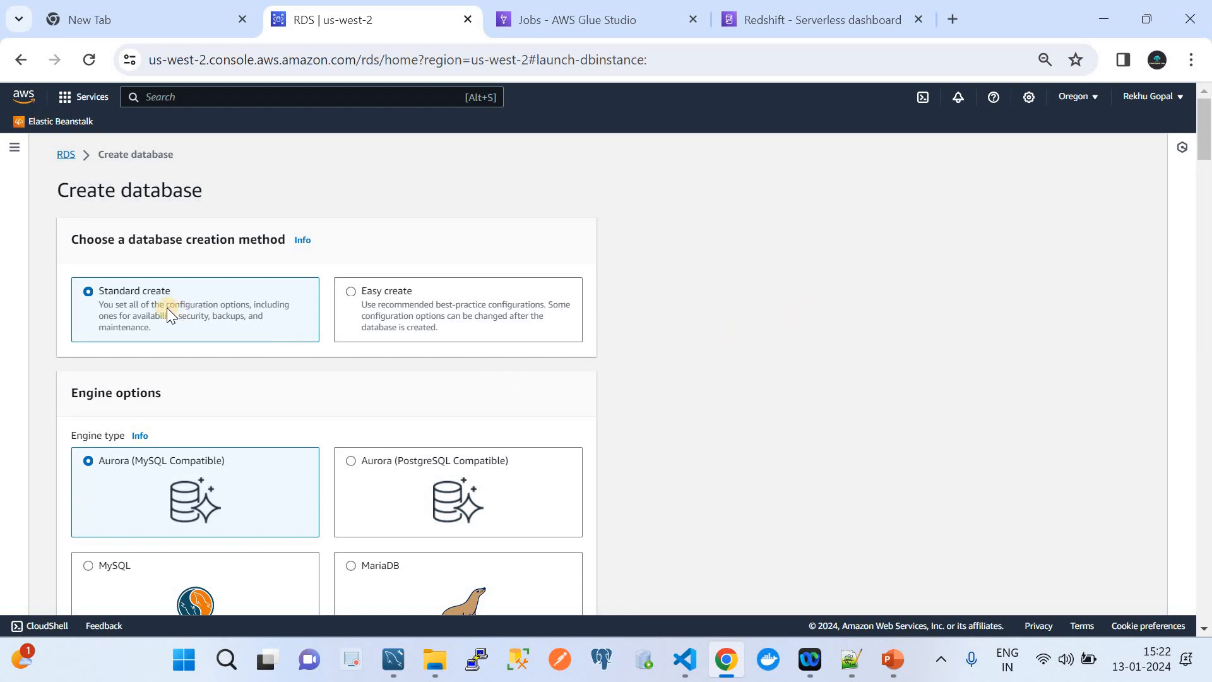
Choose MySQL as the database engine with the Dev/Test template.
scroll(357, 351, "down", 4)
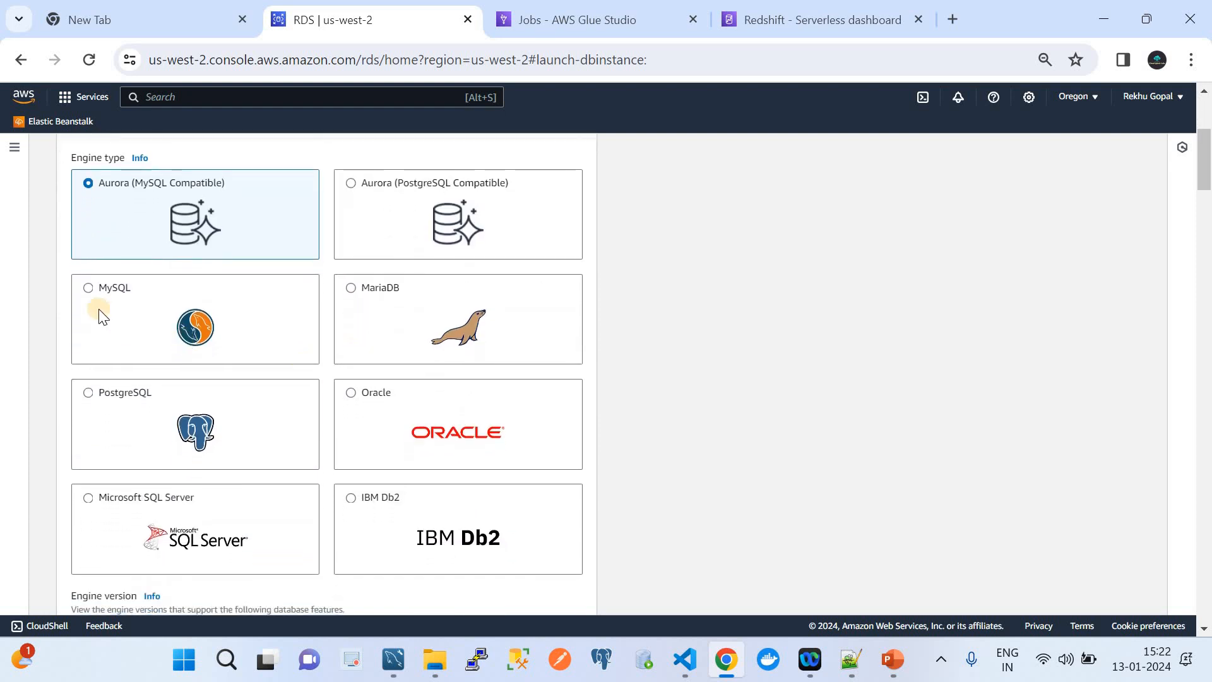
left_click(85, 294)
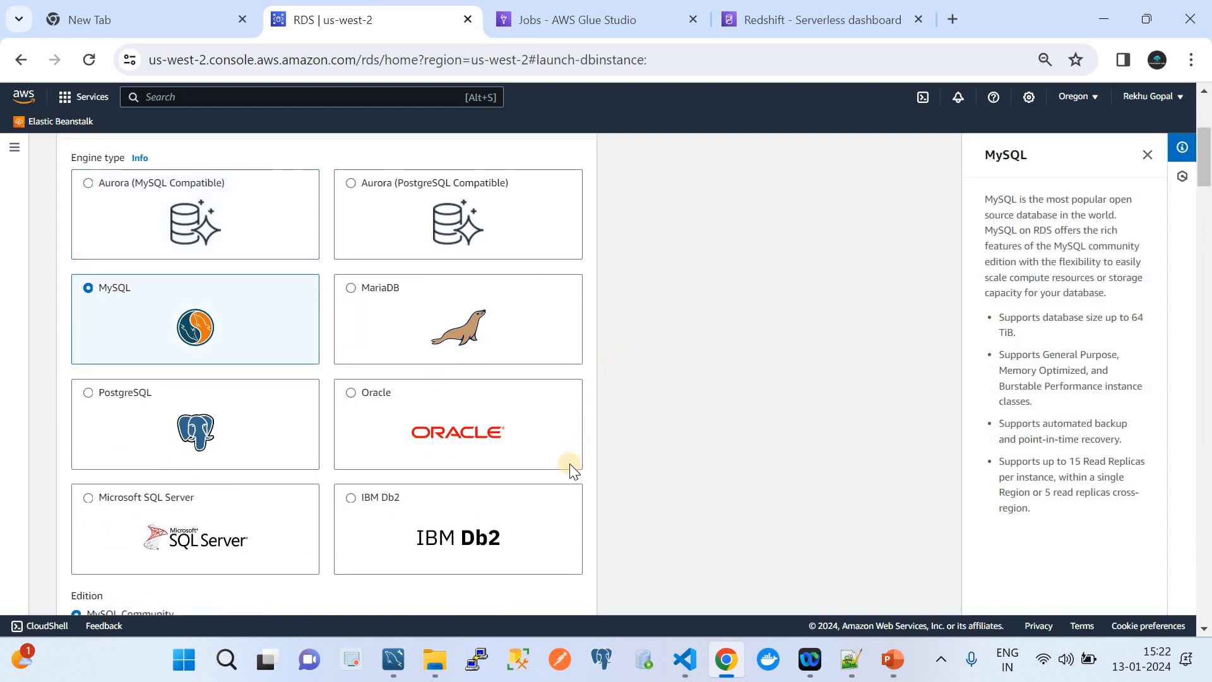
scroll(570, 463, "down", 6)
scroll(569, 470, "down", 1)
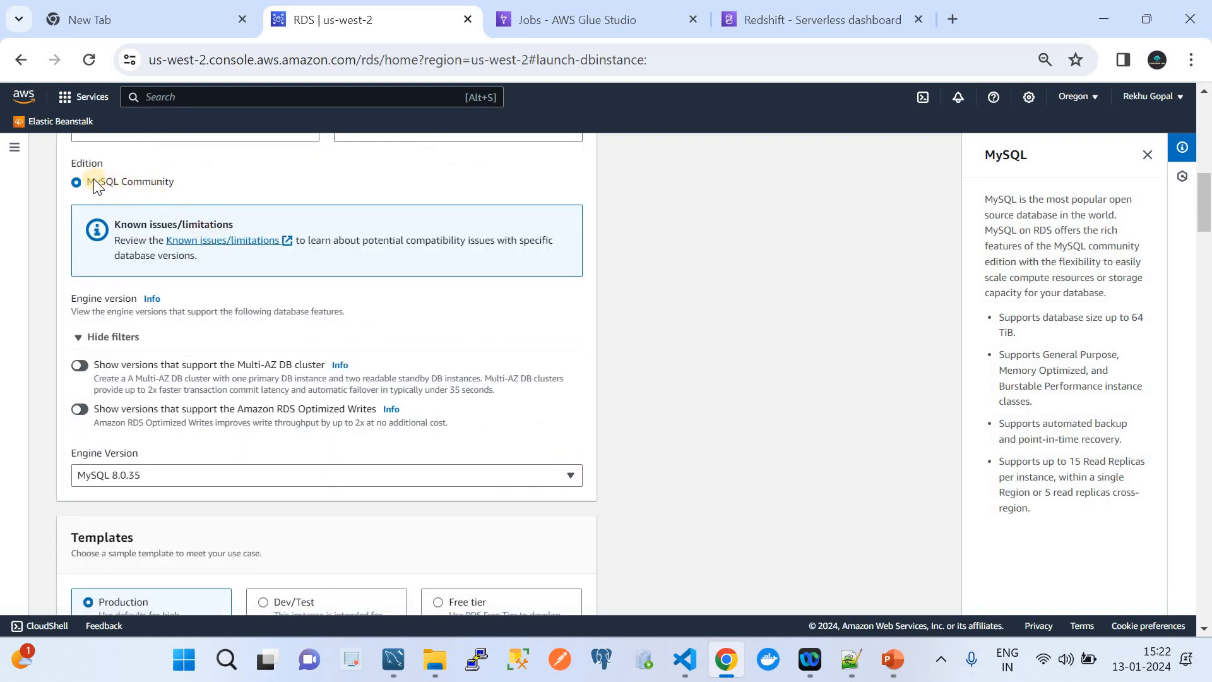
scroll(336, 381, "down", 2)
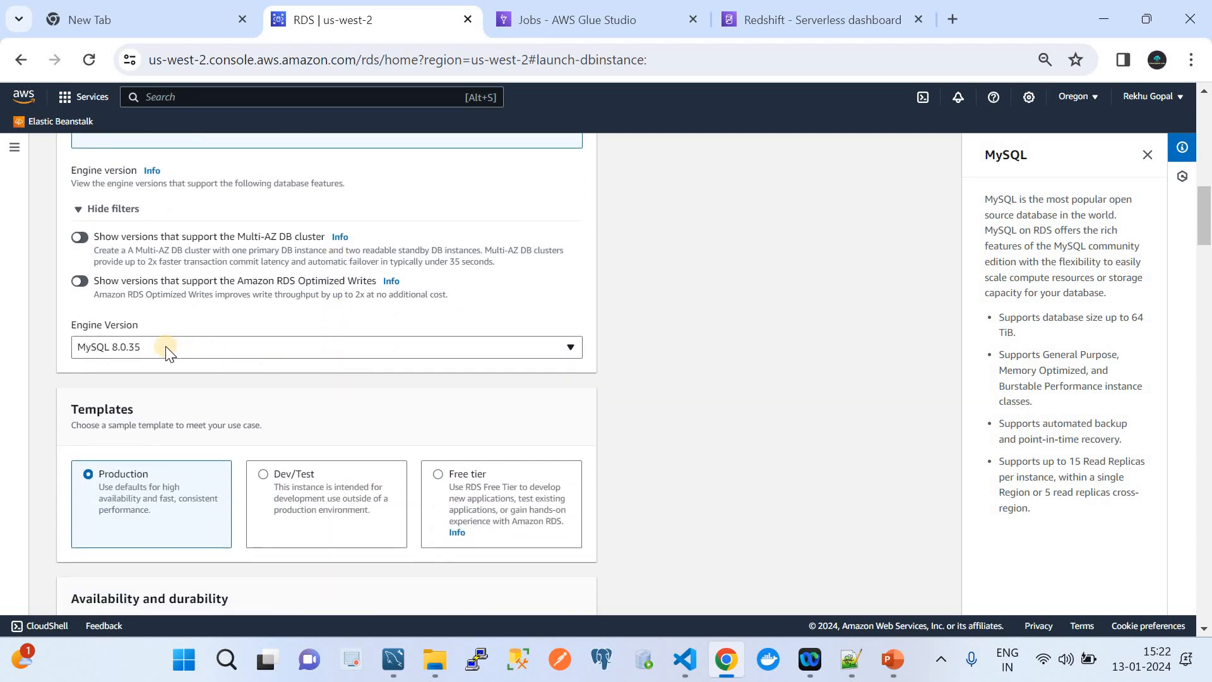
scroll(234, 377, "down", 3)
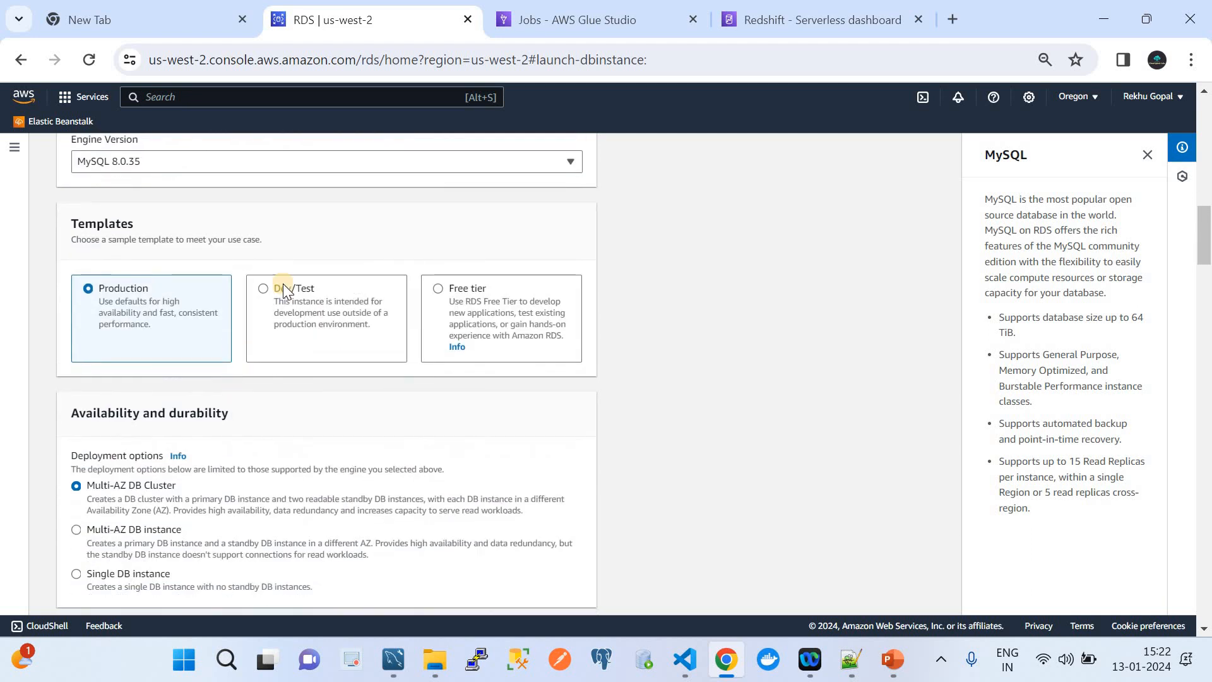
left_click(261, 291)
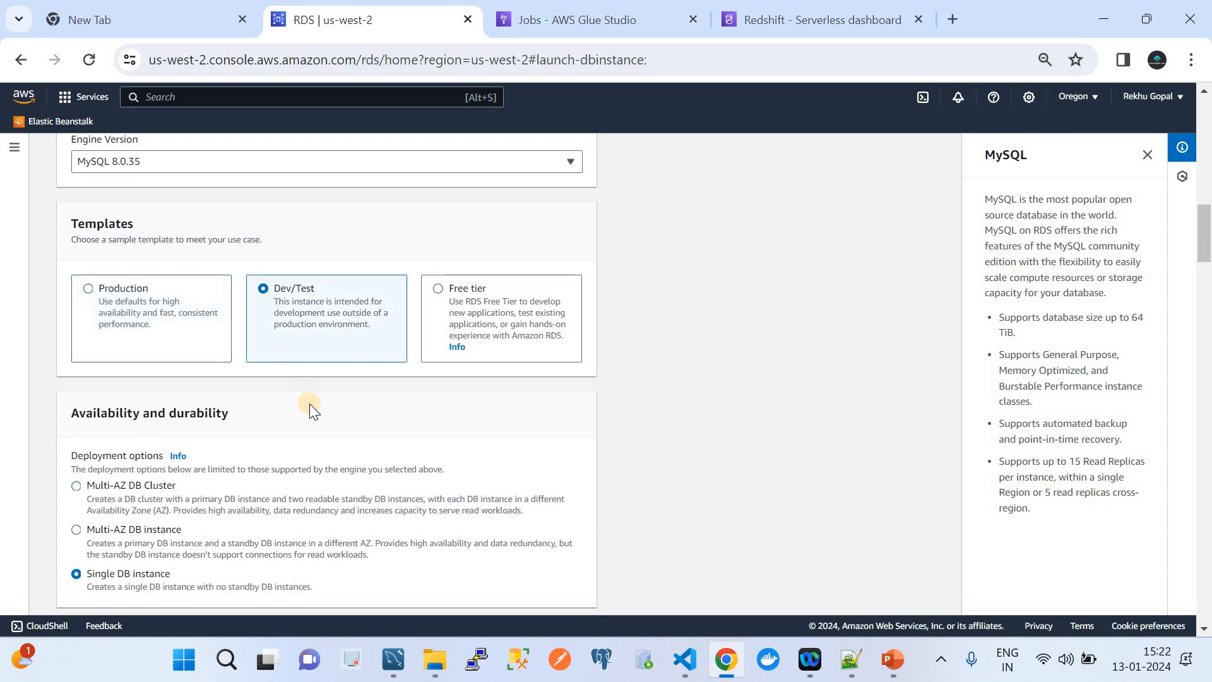
Review Settings down to the credentials: identifier database-1, master username admin.
scroll(310, 403, "down", 1)
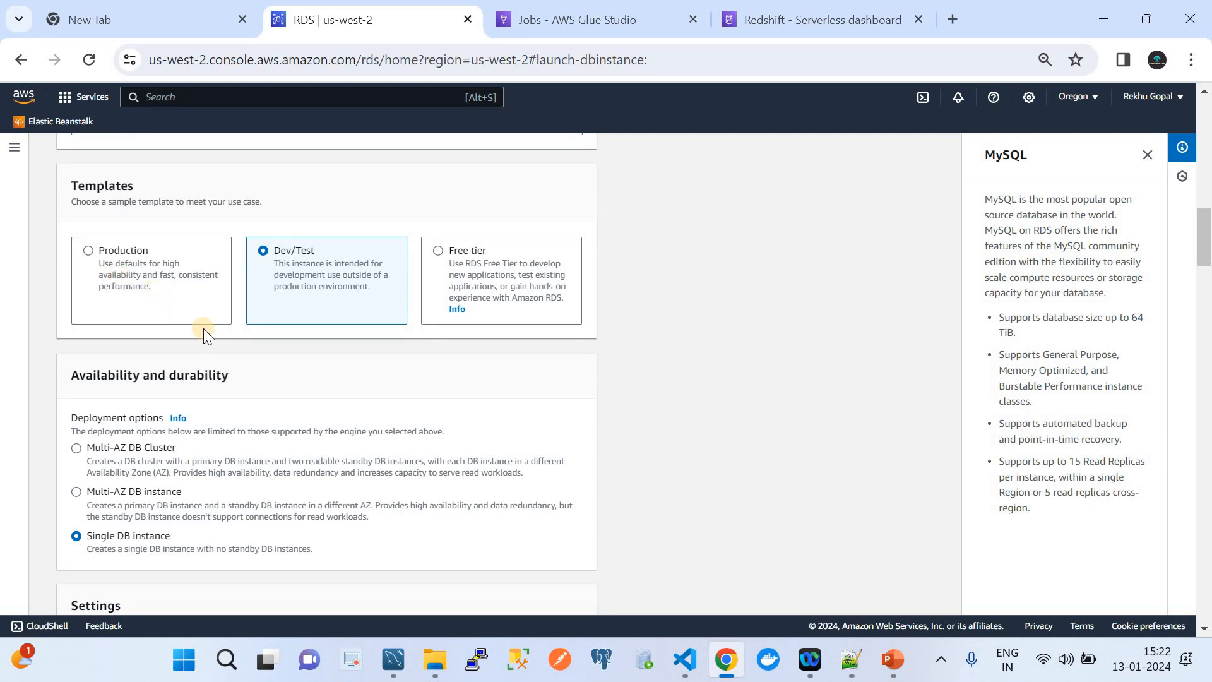
scroll(236, 369, "down", 4)
scroll(236, 369, "up", 1)
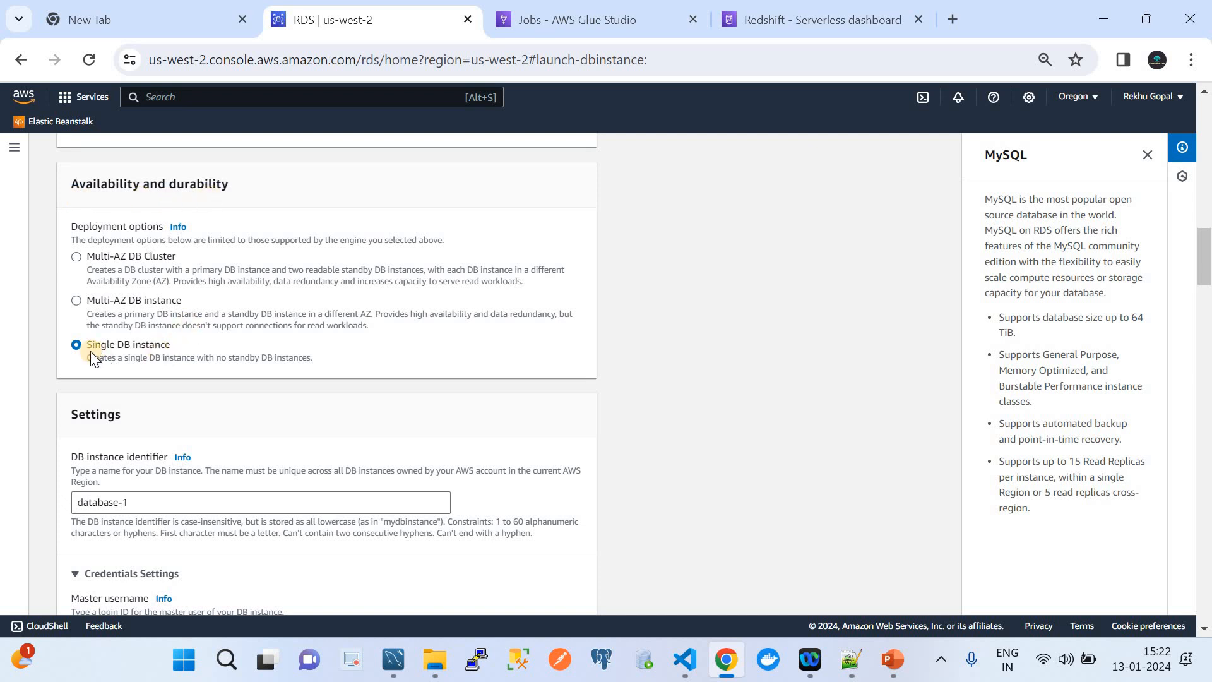
scroll(169, 359, "down", 1)
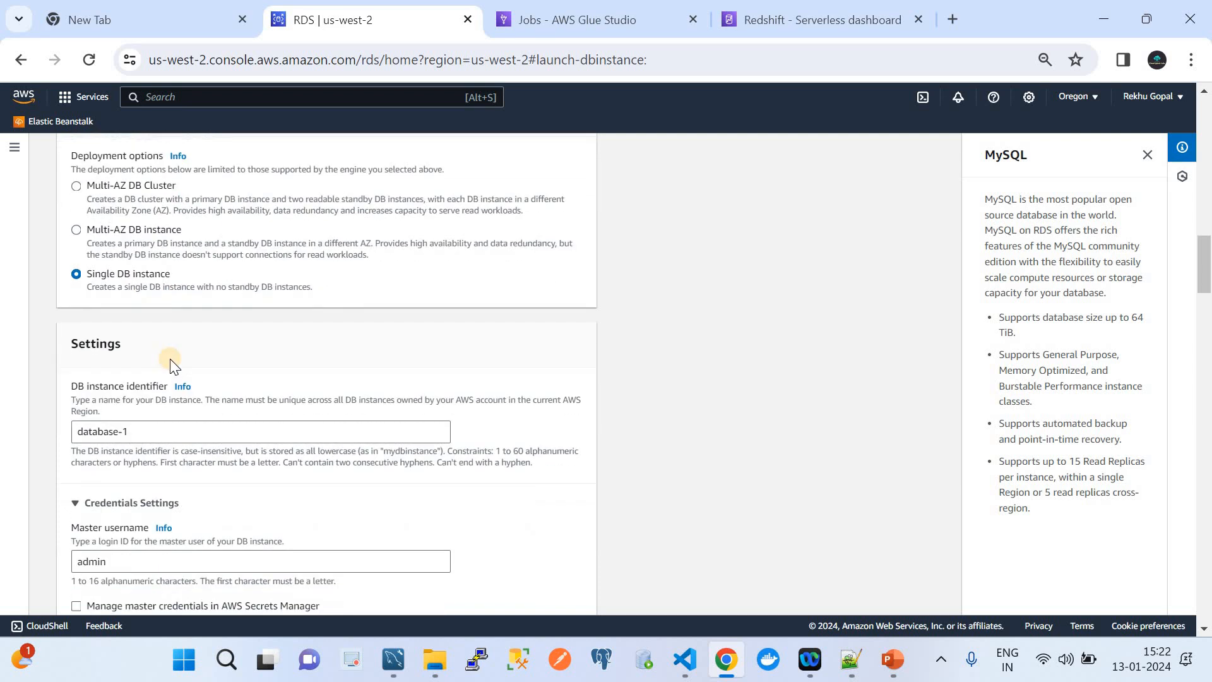
scroll(163, 413, "down", 2)
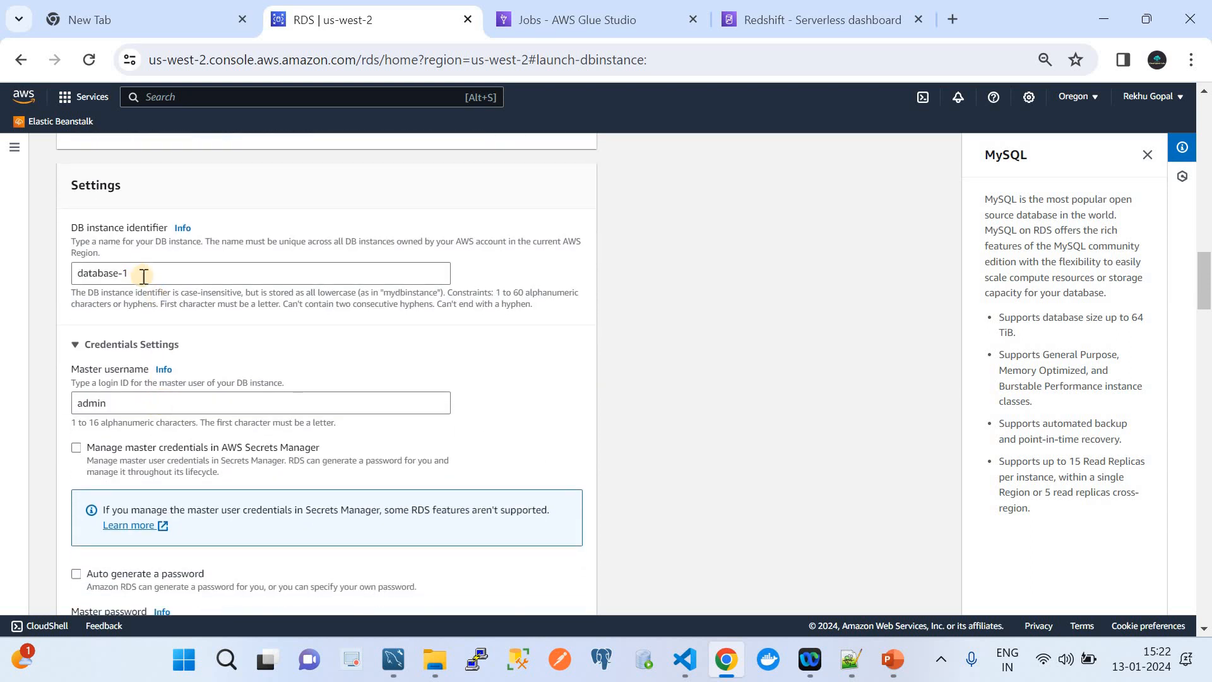
scroll(144, 276, "down", 1)
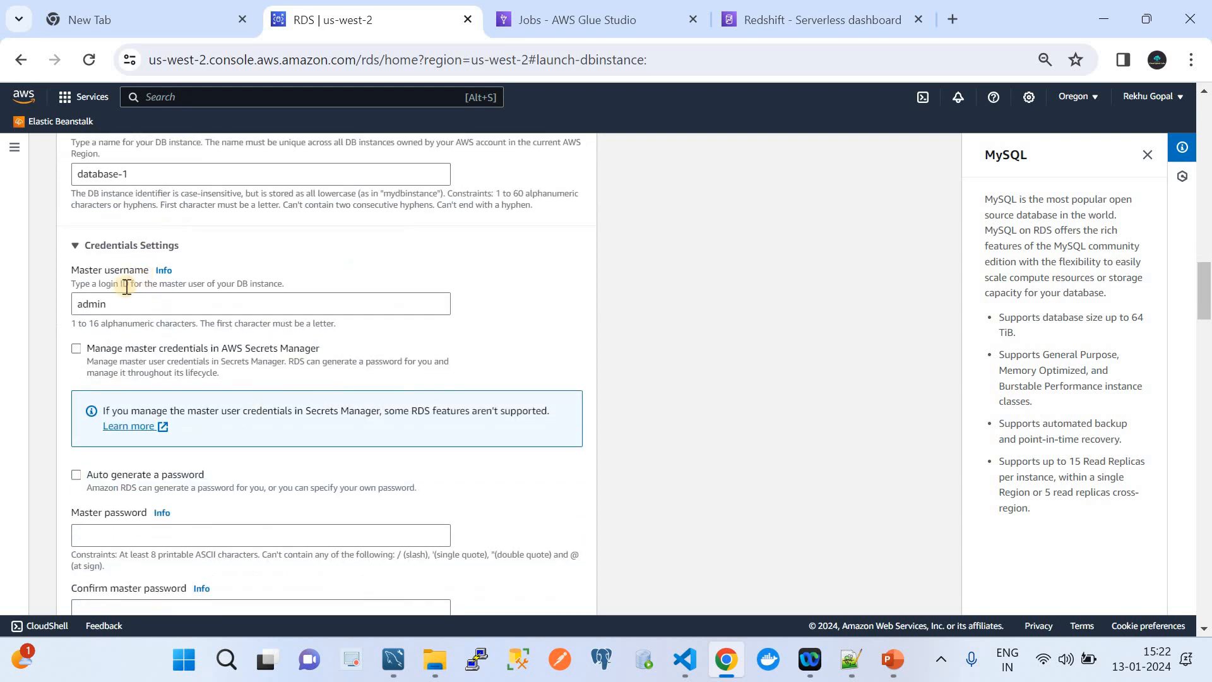
scroll(168, 359, "down", 1)
scroll(168, 358, "down", 1)
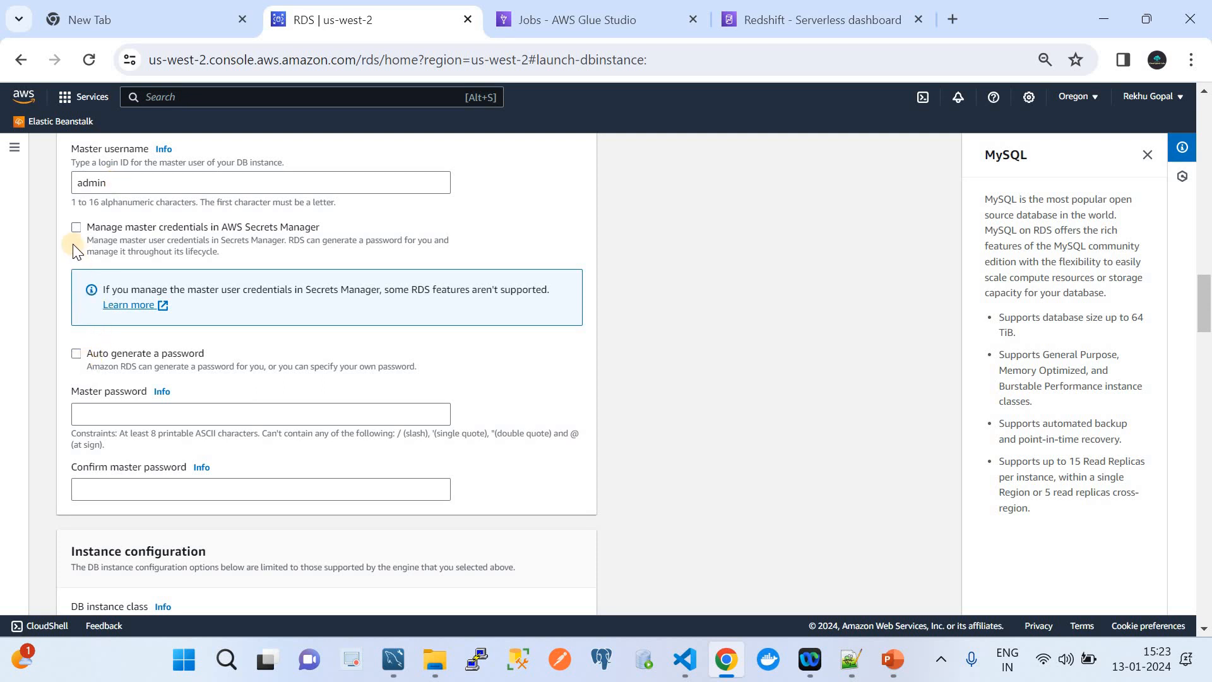
left_click(112, 411)
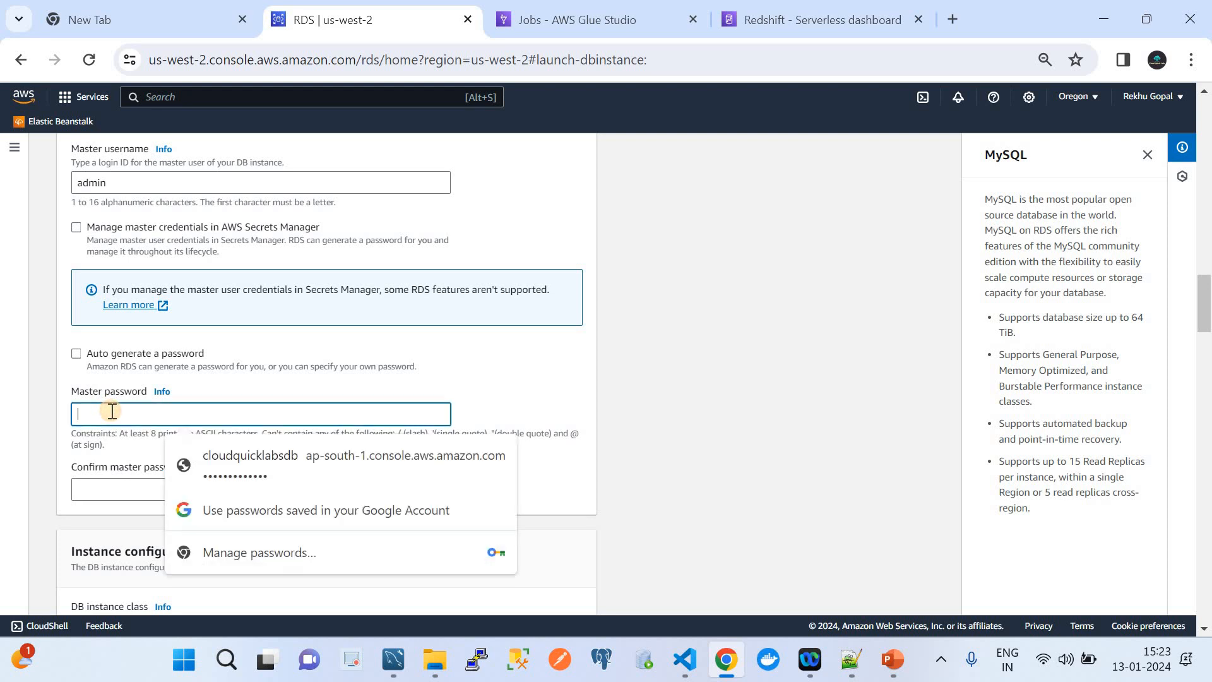
scroll(113, 414, "down", 1)
scroll(111, 411, "up", 1)
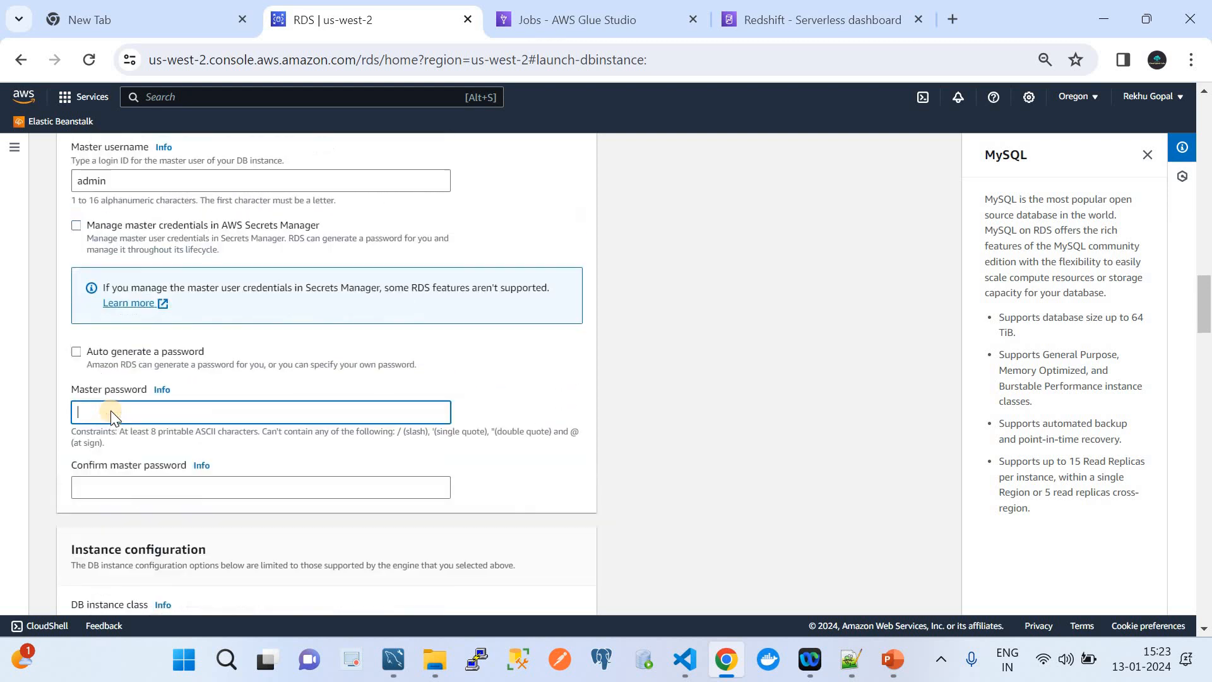
scroll(111, 411, "down", 1)
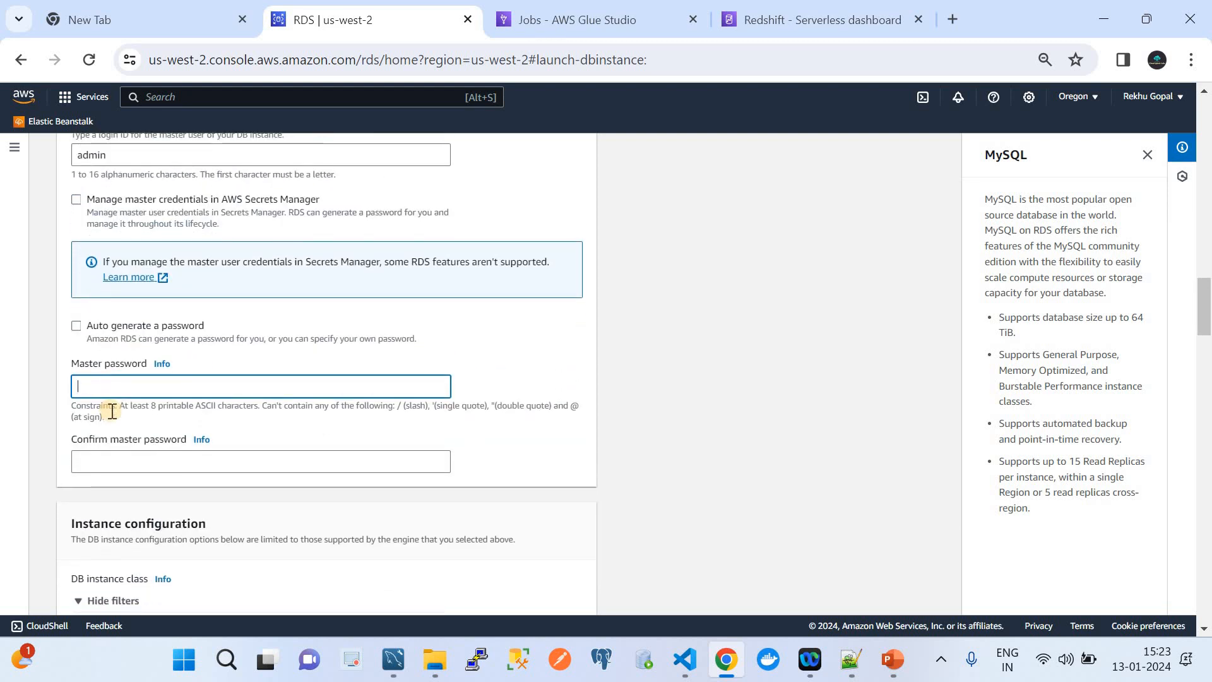
left_click_drag(112, 411, 57, 400)
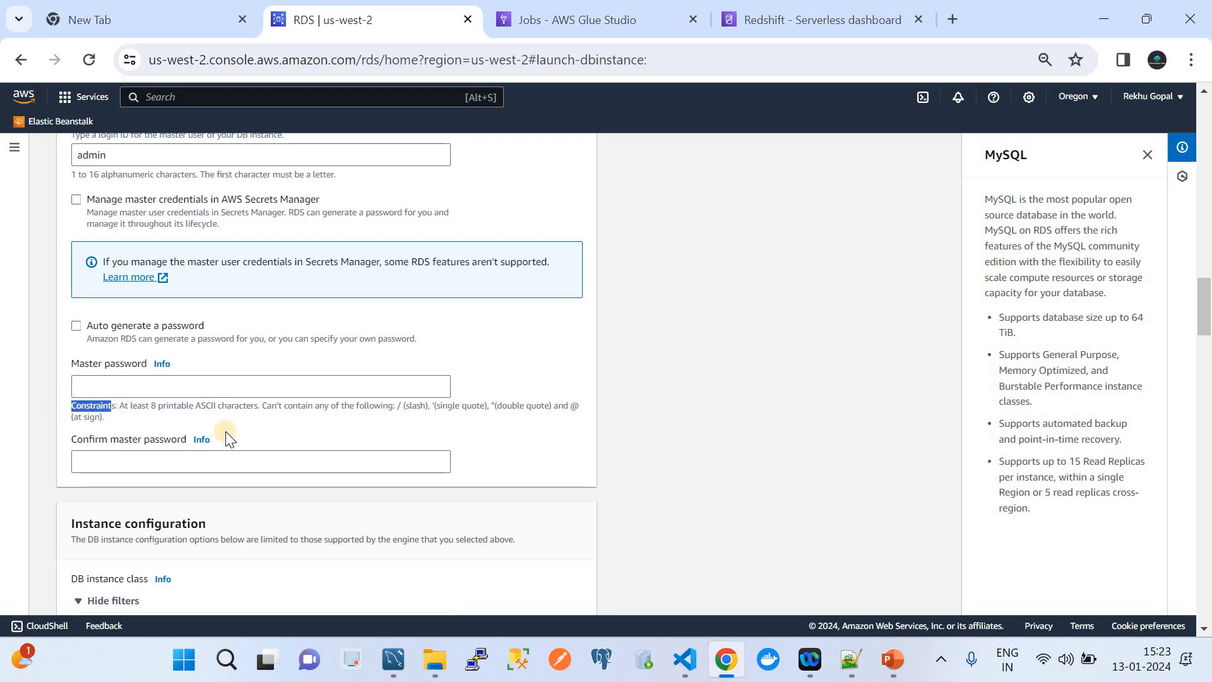
scroll(230, 437, "down", 5)
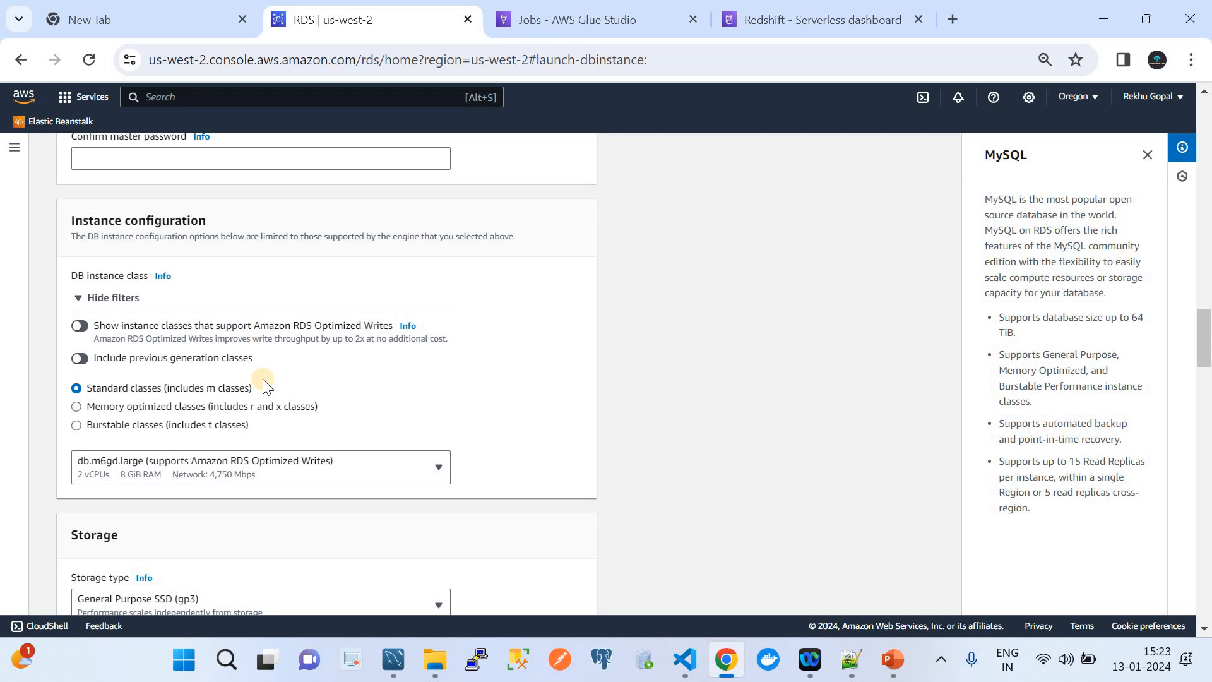
scroll(263, 379, "down", 1)
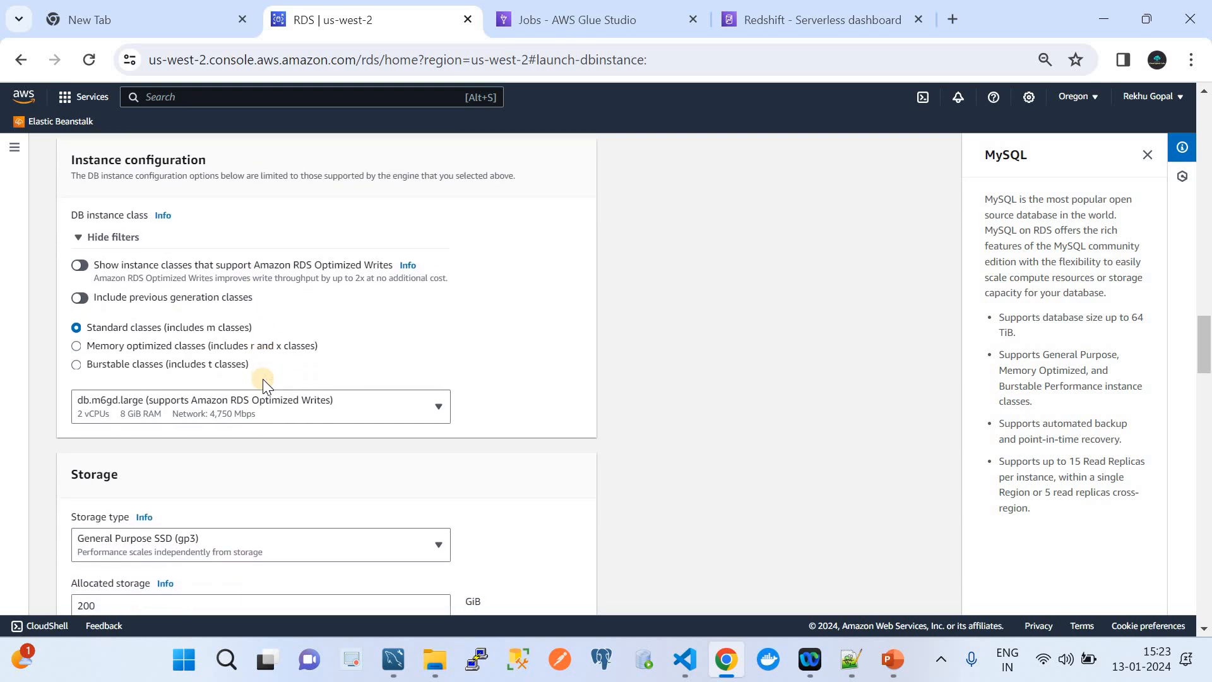
scroll(263, 379, "down", 1)
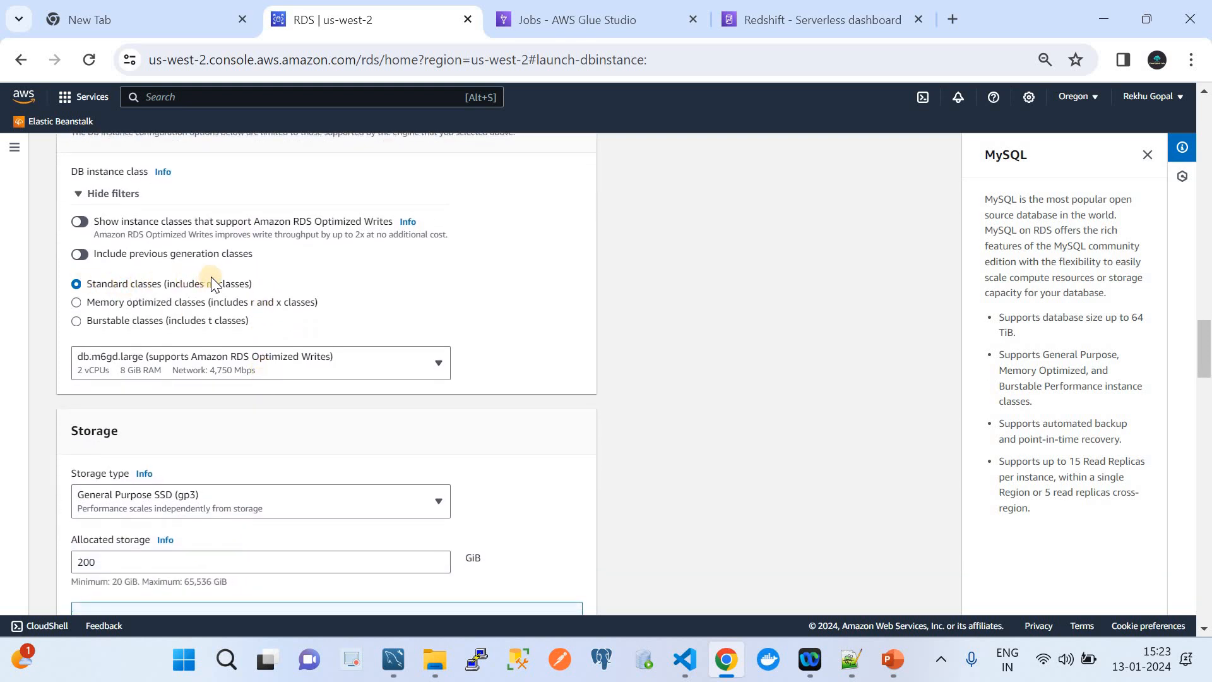
scroll(286, 420, "down", 3)
scroll(285, 421, "down", 1)
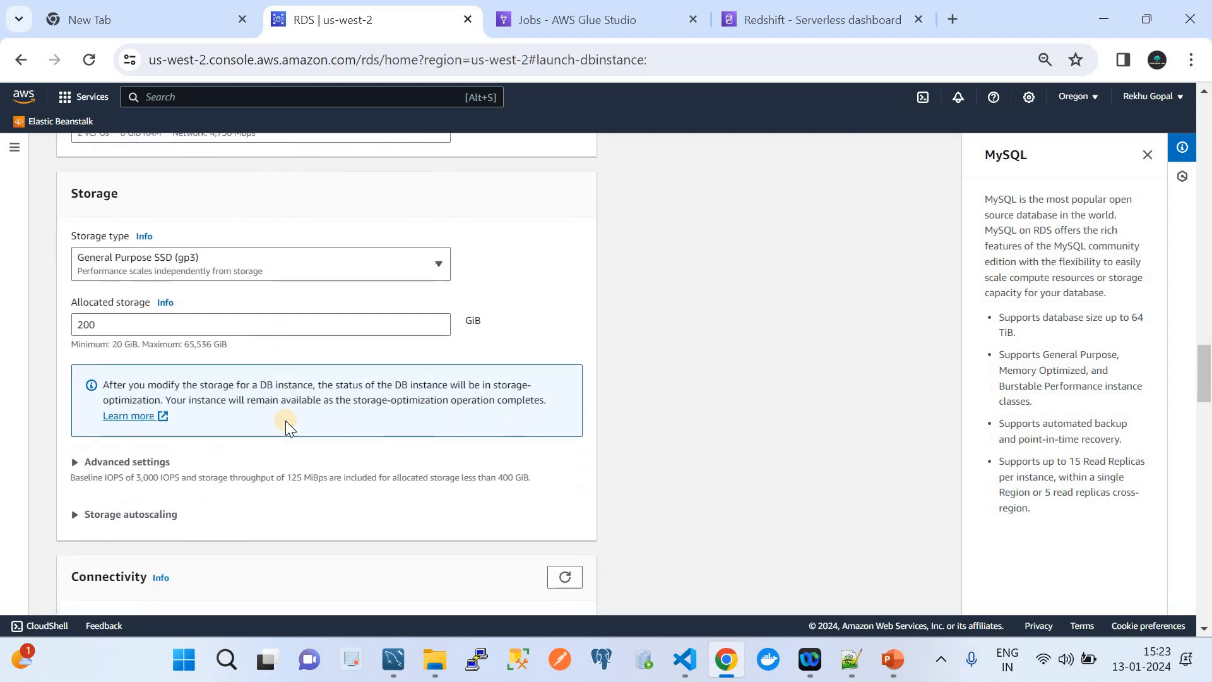
scroll(286, 421, "down", 3)
scroll(286, 420, "down", 3)
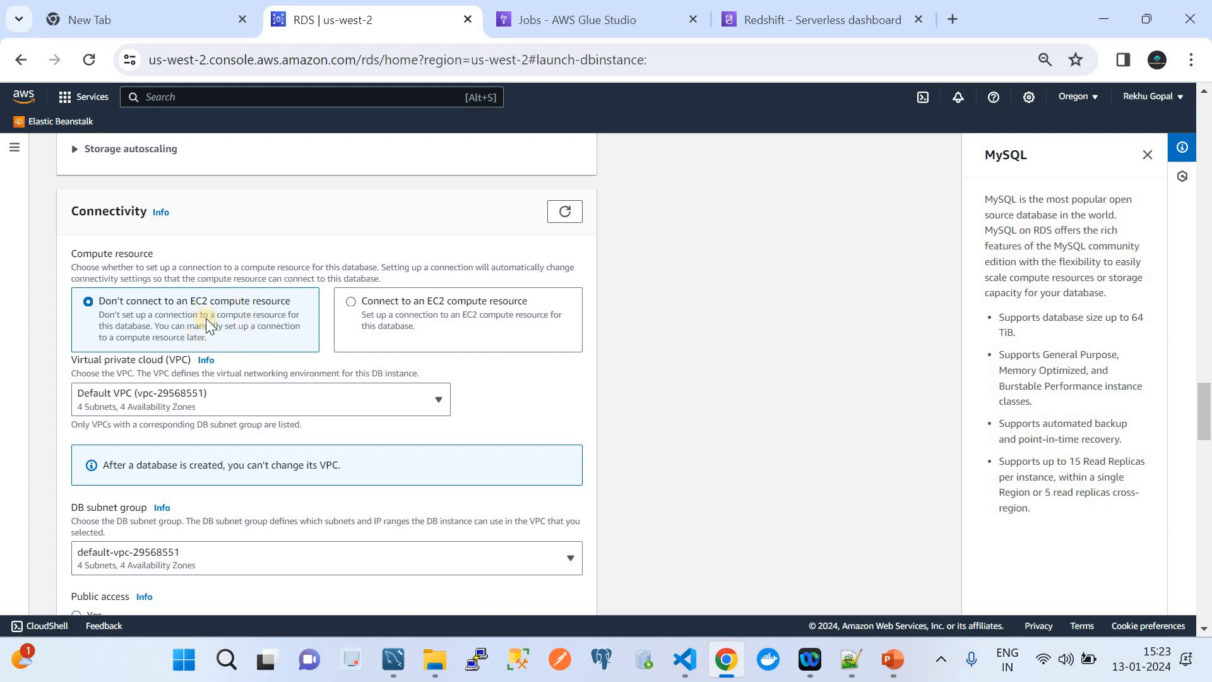
Keep the default VPC and subnet group and set Public access to Yes.
scroll(261, 423, "down", 1)
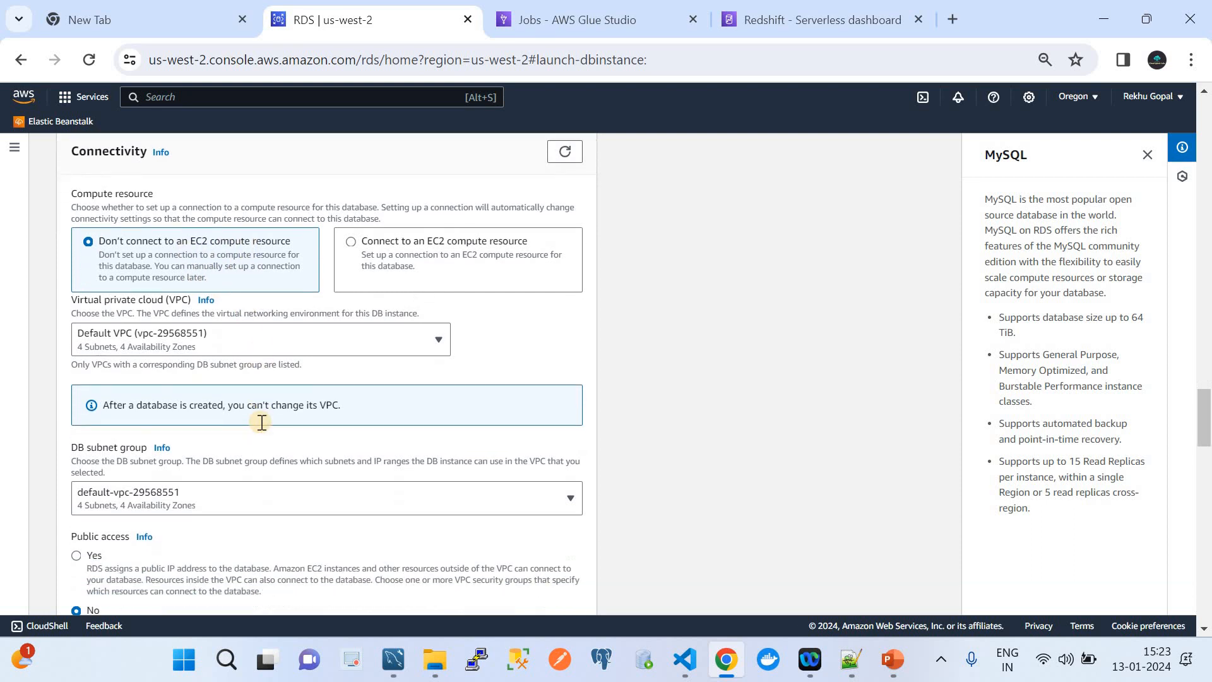
scroll(262, 422, "down", 1)
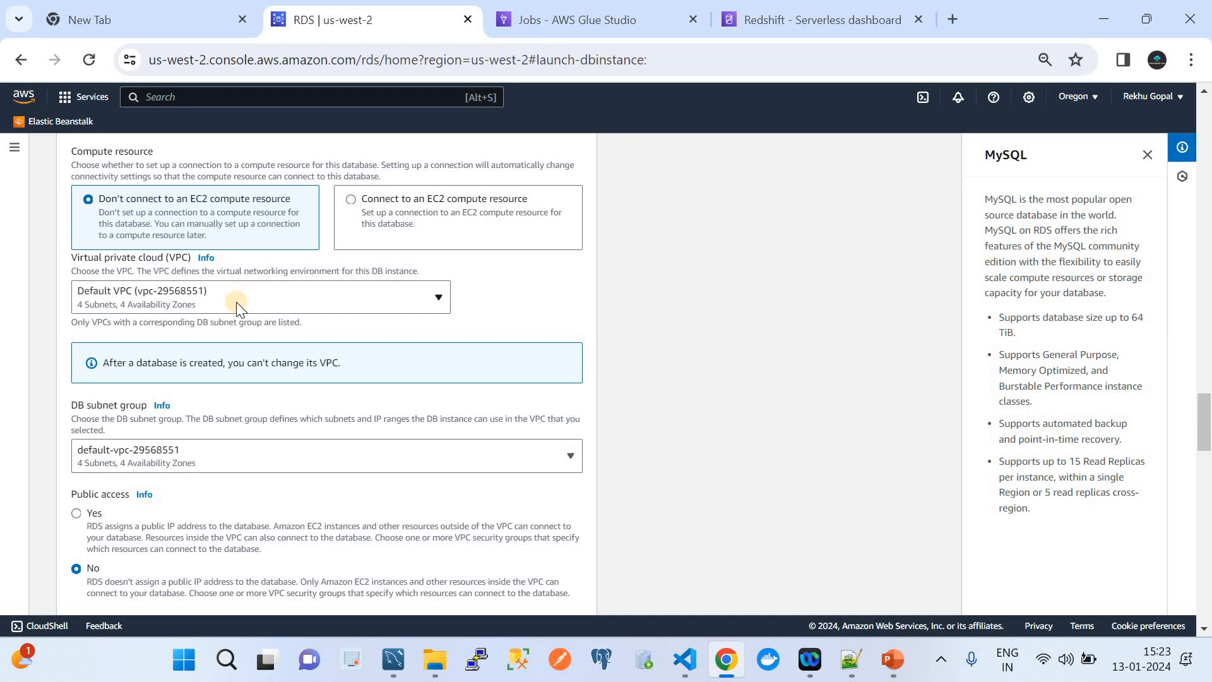
scroll(237, 418, "down", 2)
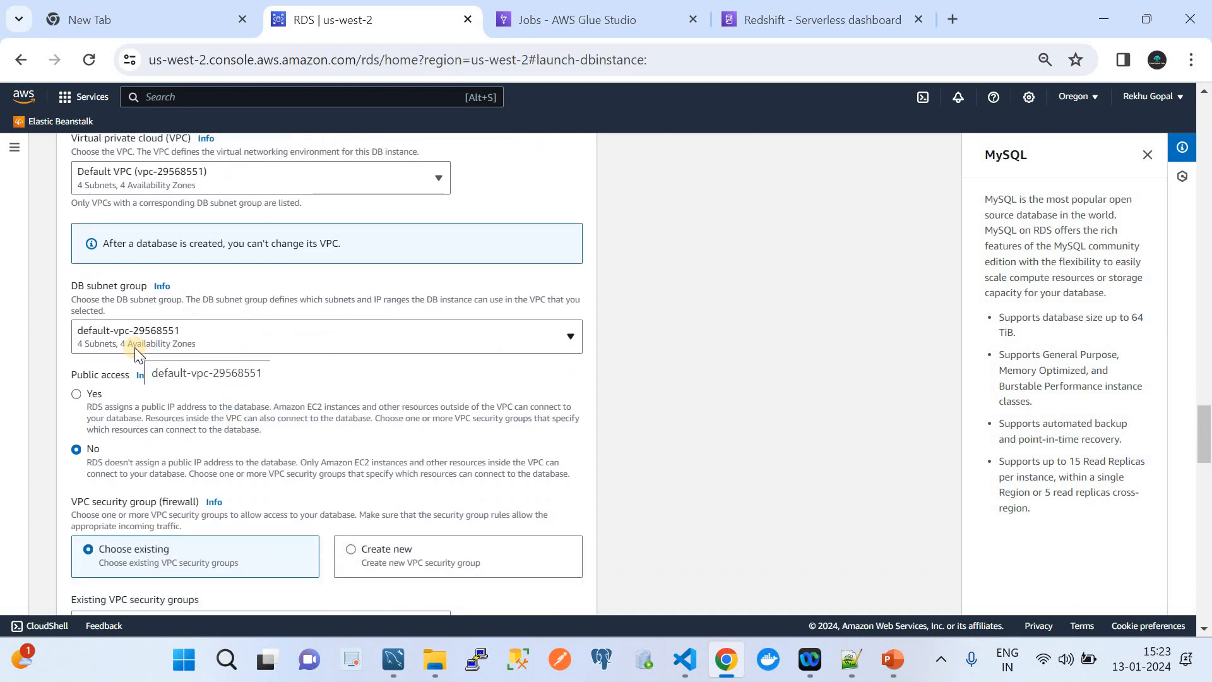
left_click(75, 395)
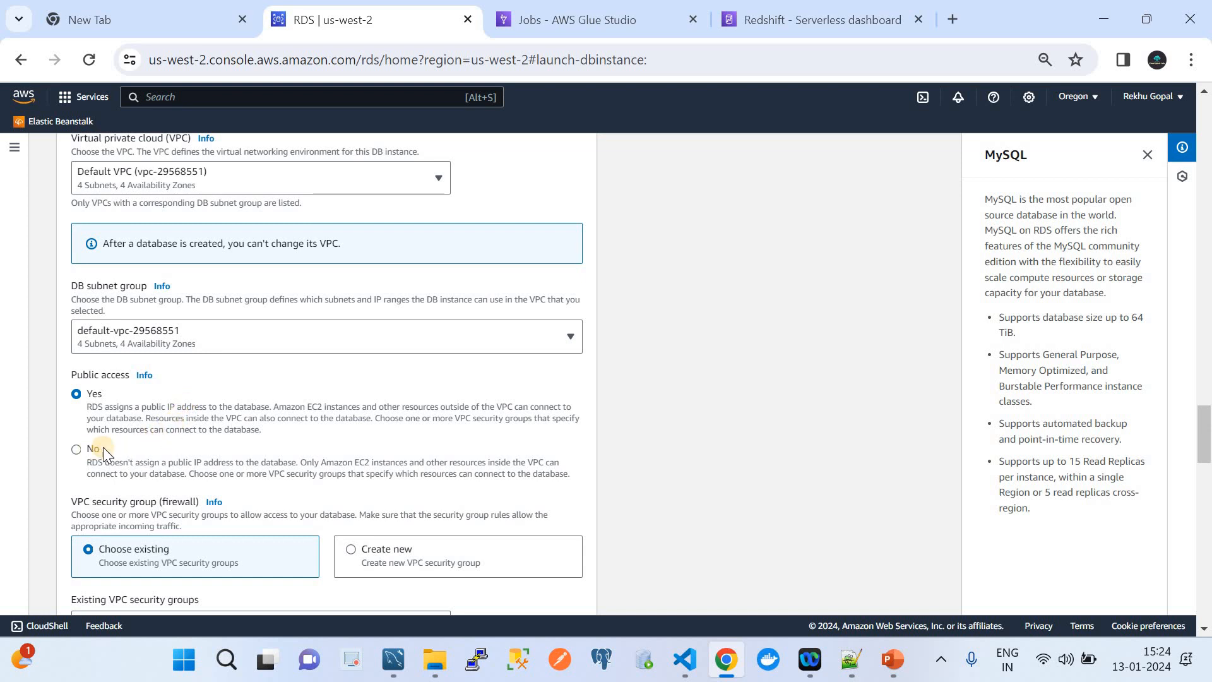
Turn off Performance Insights in the Monitoring settings.
scroll(210, 449, "down", 2)
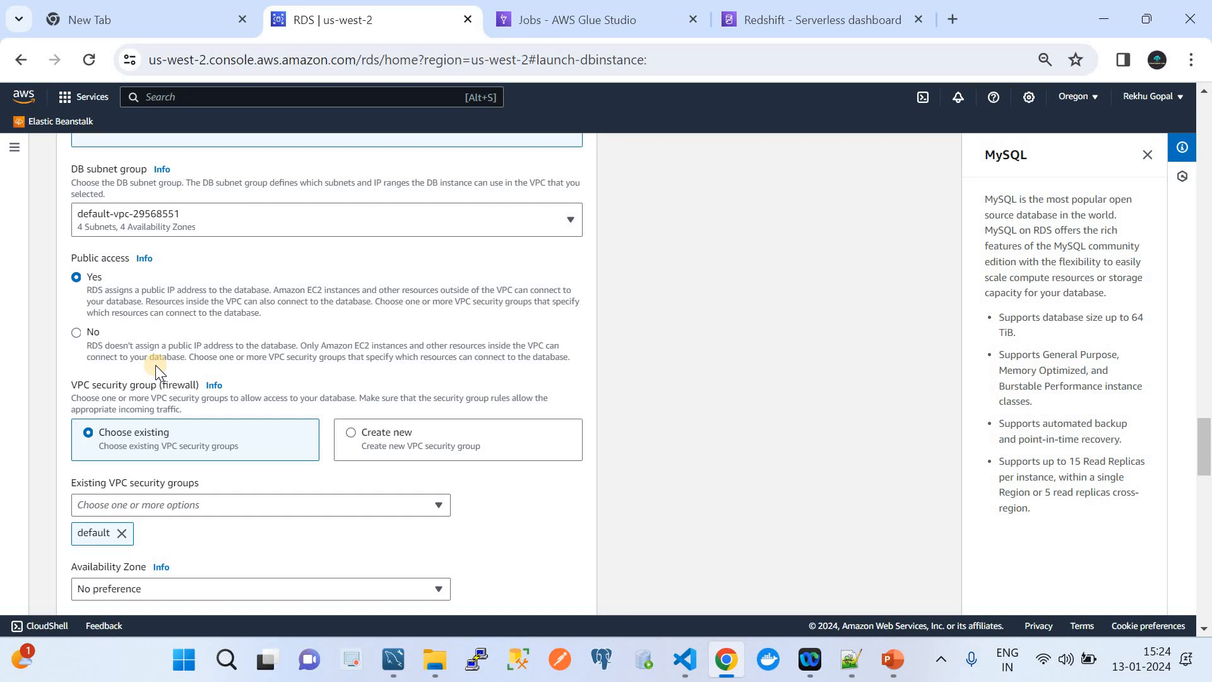
scroll(239, 387, "down", 2)
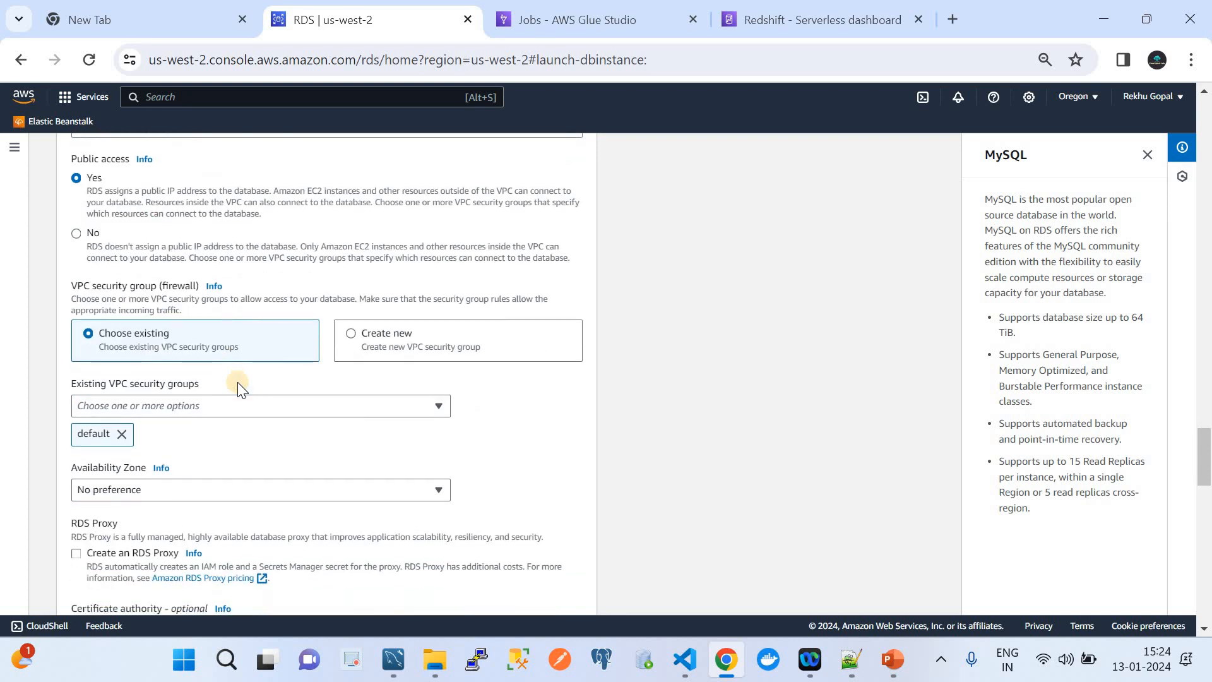
scroll(169, 417, "down", 1)
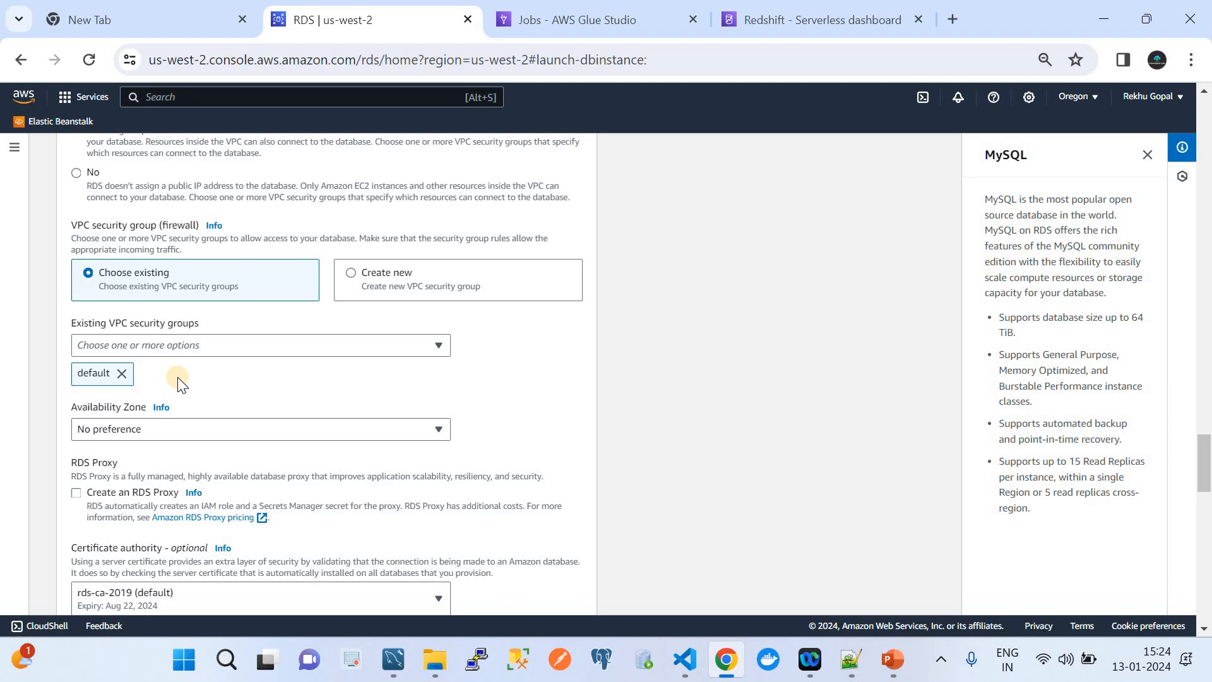
scroll(218, 394, "down", 1)
scroll(217, 394, "down", 5)
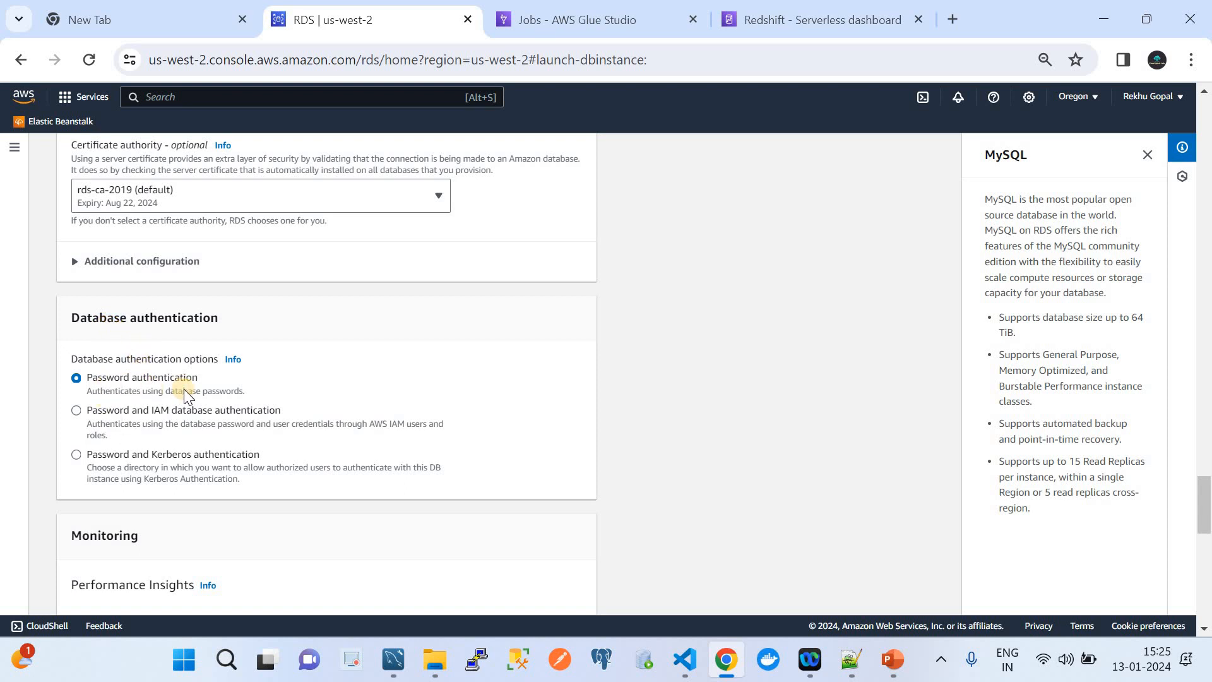
scroll(184, 393, "down", 3)
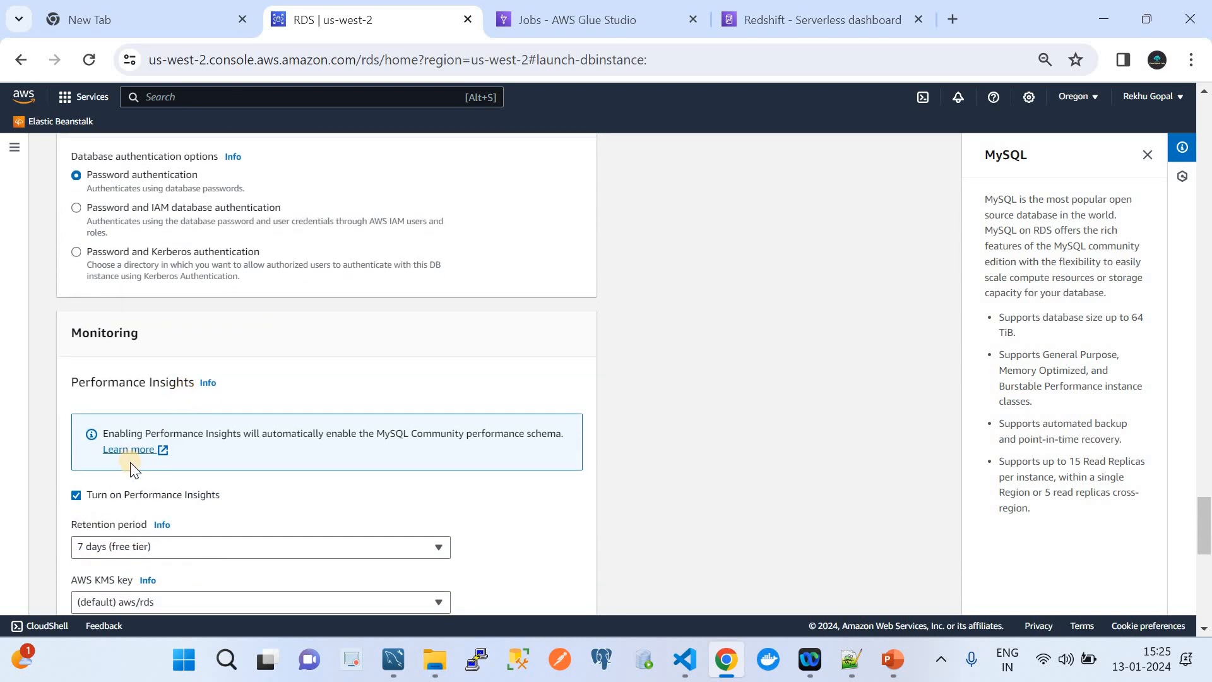
scroll(134, 470, "down", 2)
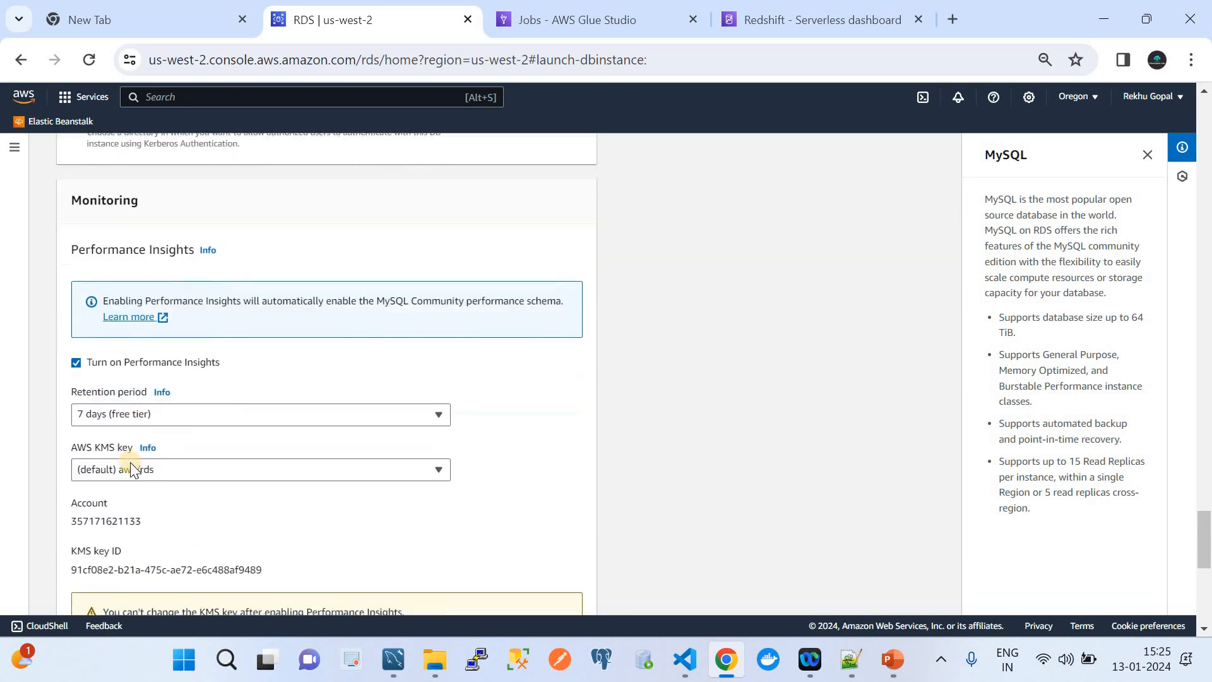
left_click(75, 362)
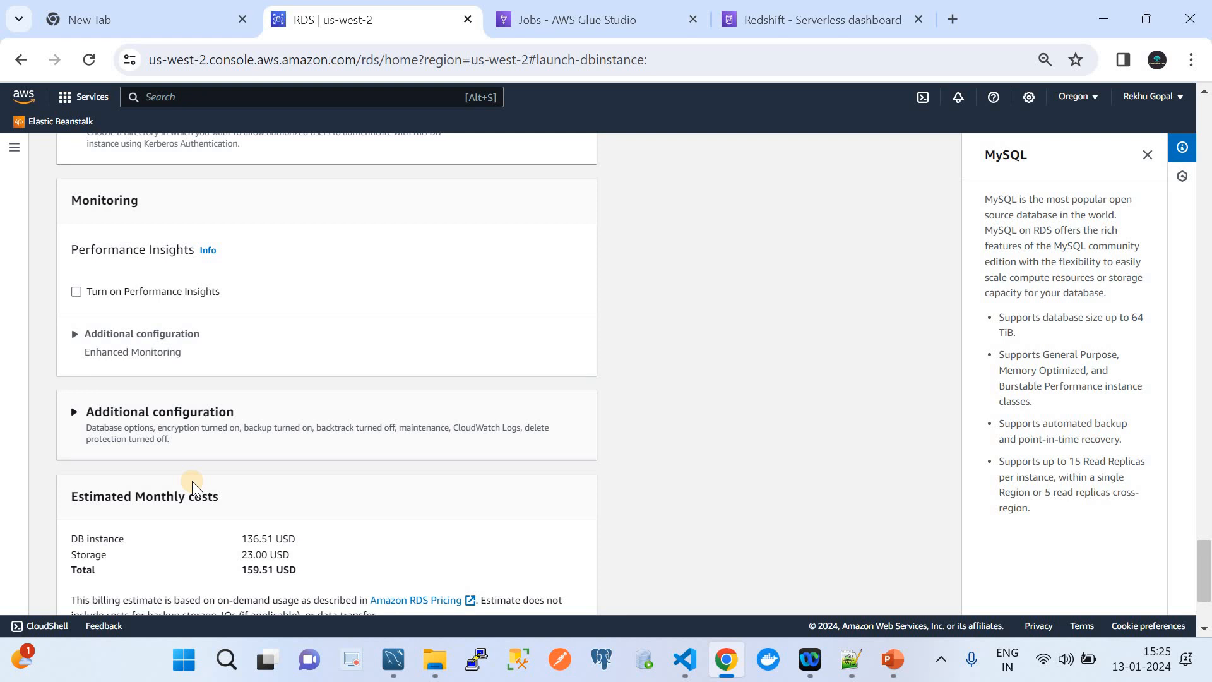
Abandon the new-database form and return to the Databases list with rdsmysqldb.
scroll(192, 481, "down", 2)
scroll(192, 485, "up", 1)
scroll(193, 485, "down", 2)
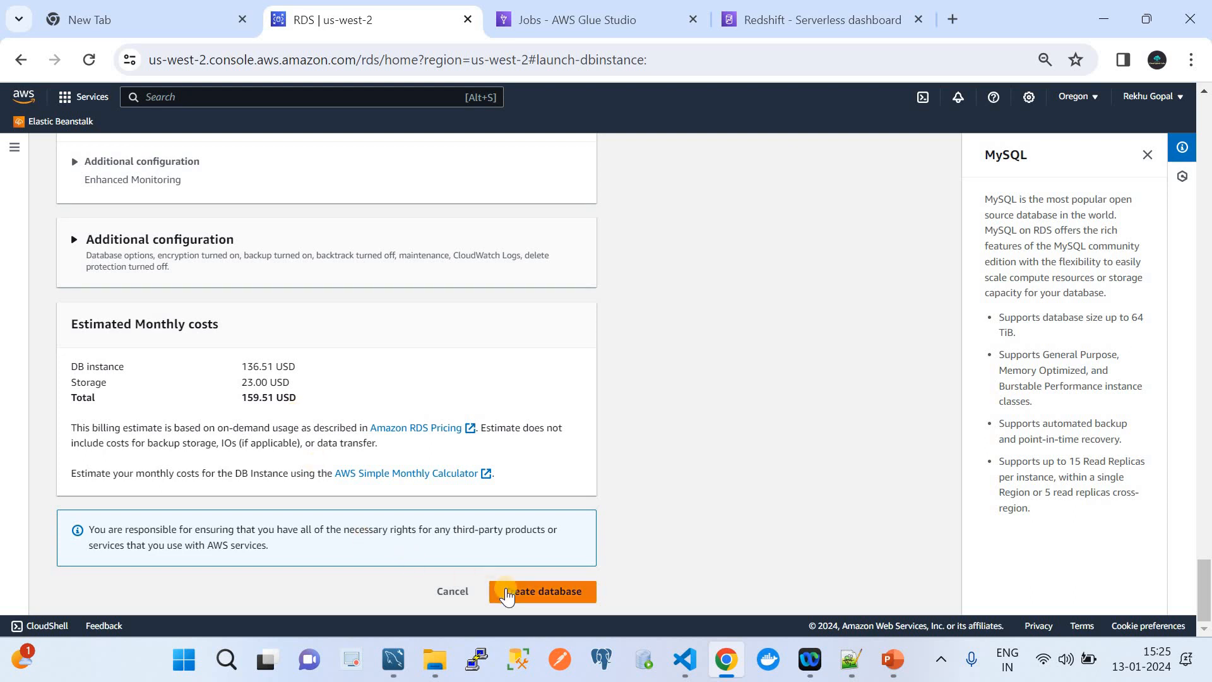
left_click(452, 594)
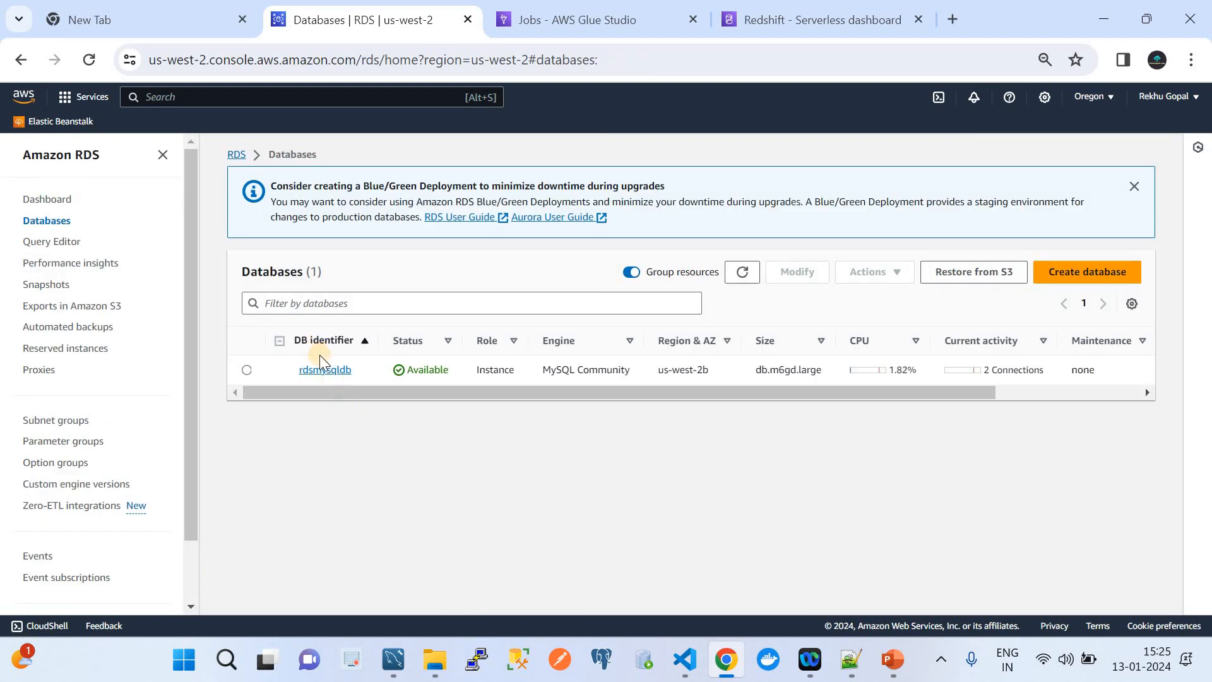
Open rdsmysqldb's details and select its endpoint hostname under Connectivity & security.
left_click(326, 371)
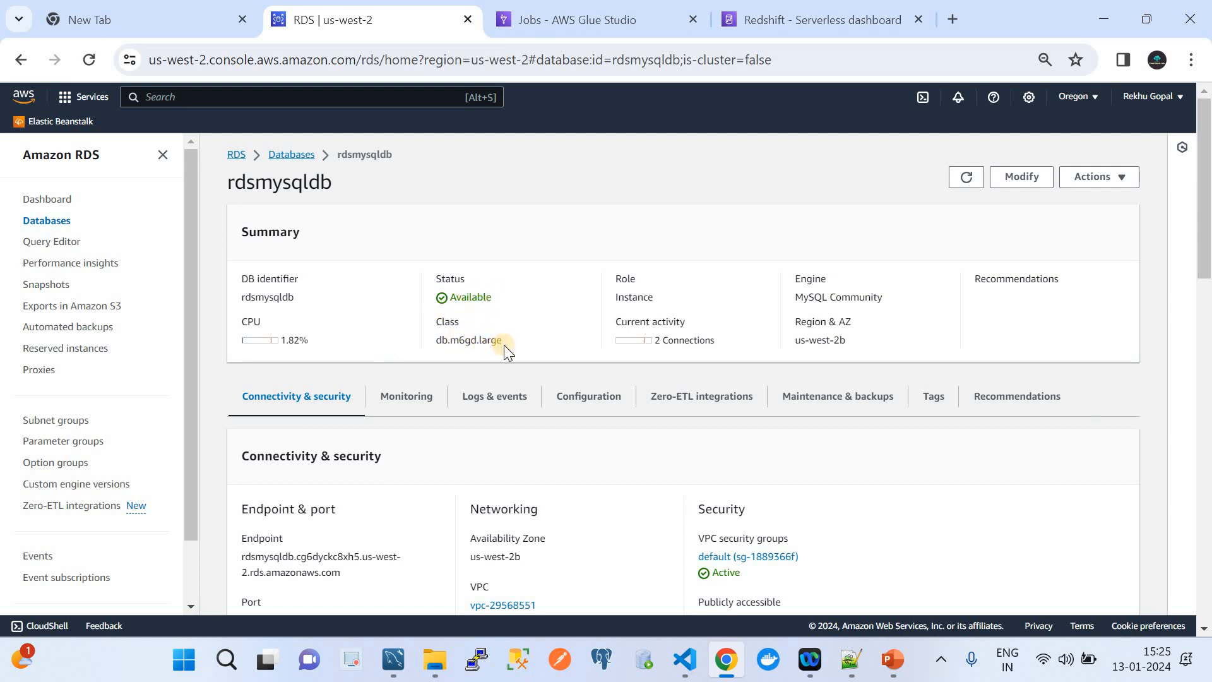
scroll(504, 345, "down", 2)
scroll(504, 345, "down", 1)
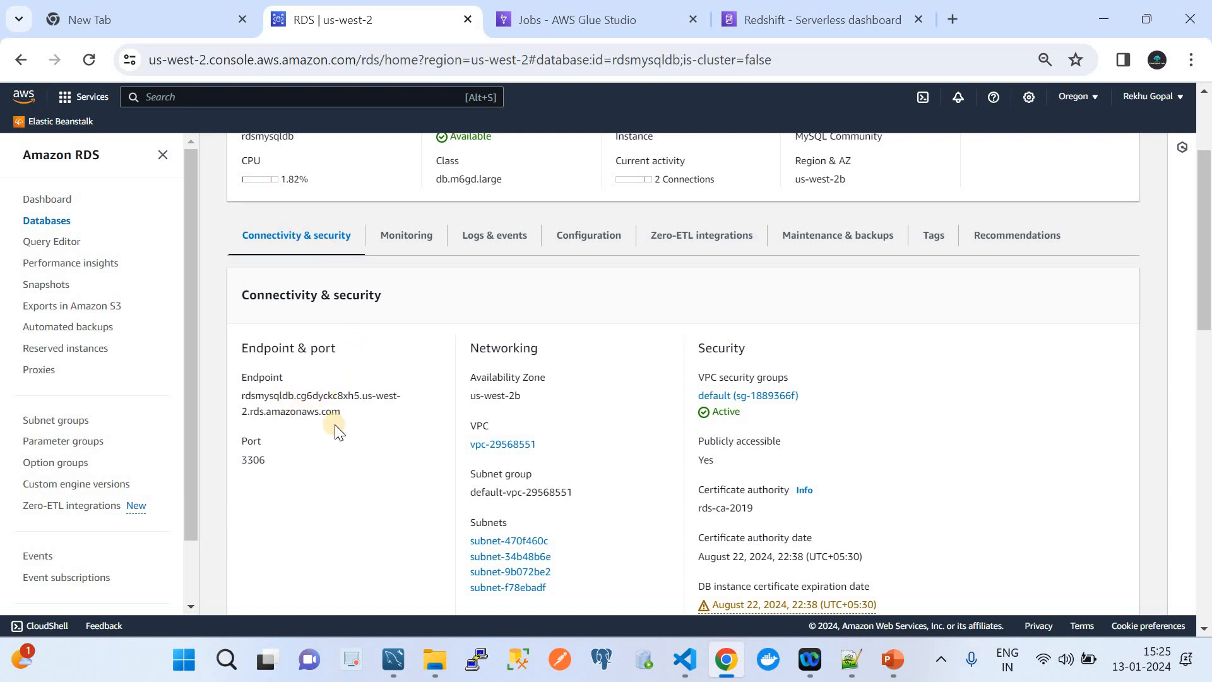
left_click_drag(346, 410, 241, 399)
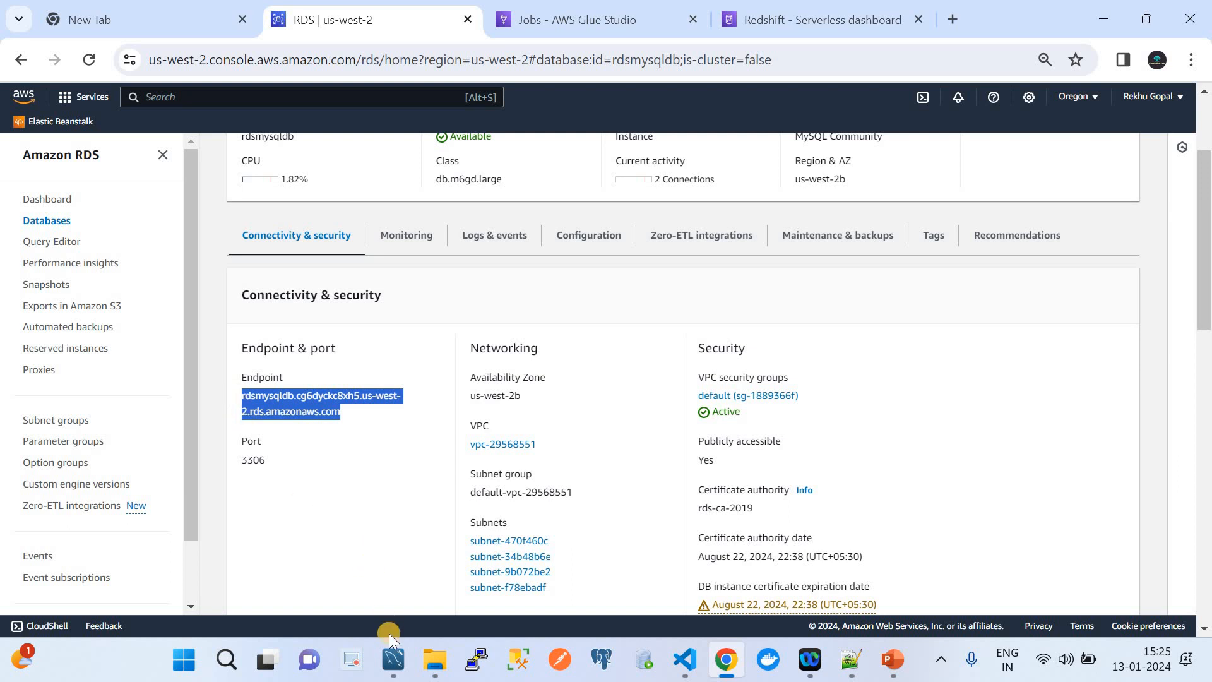
Bring MySQL Workbench forward and close it.
mouse_move(394, 655)
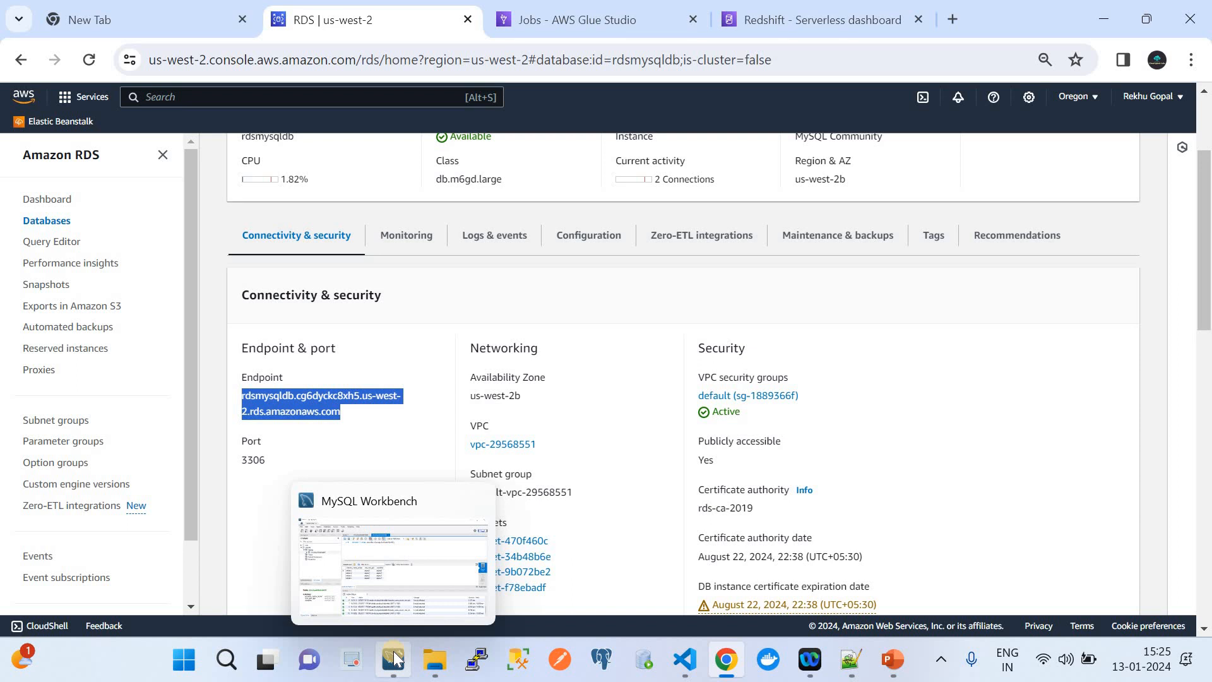
left_click(342, 511)
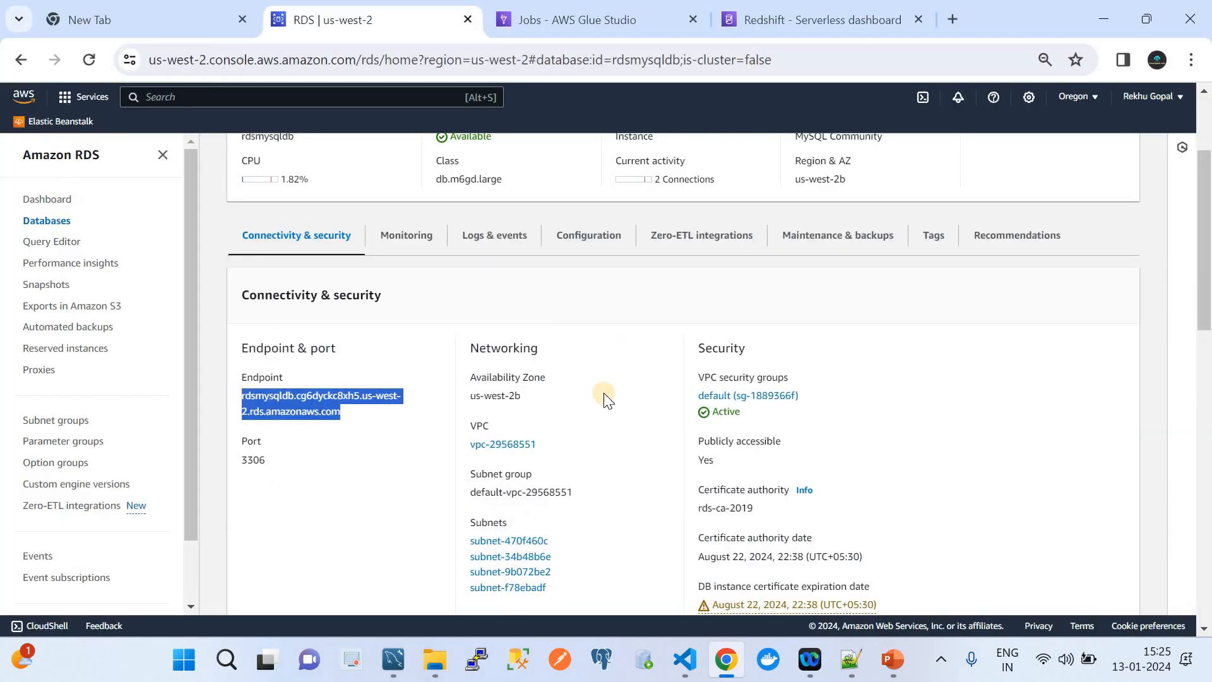
left_click(392, 660)
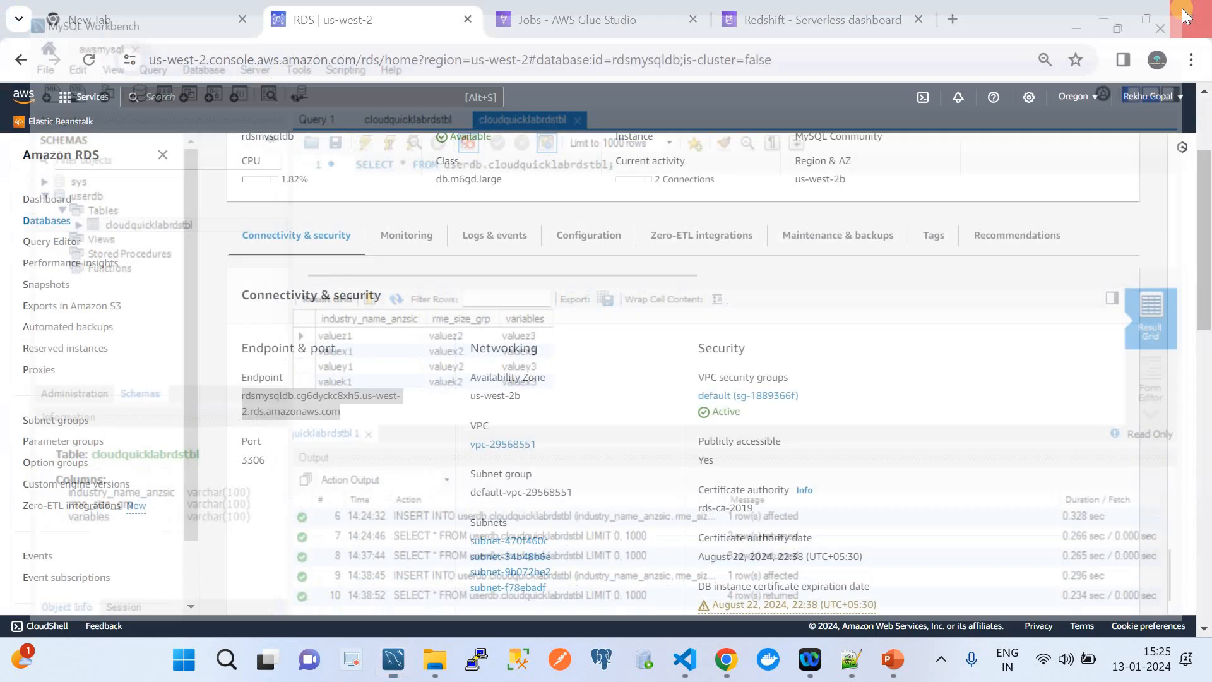
left_click(1189, 13)
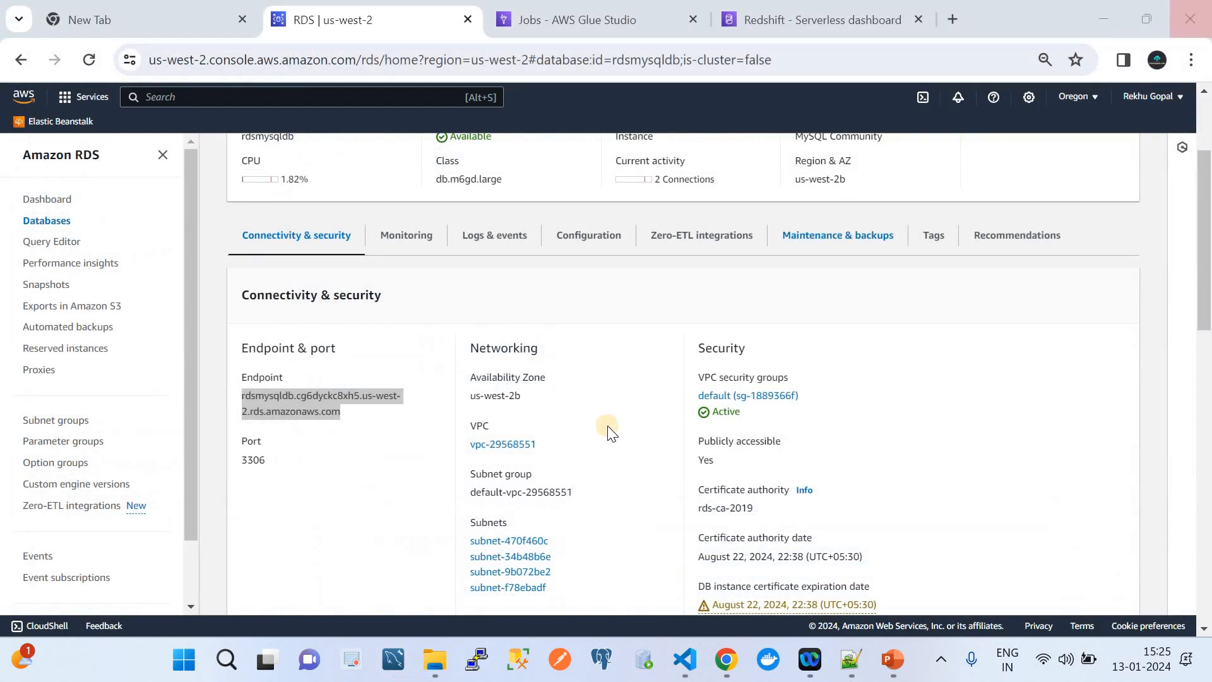
Relaunch MySQL Workbench maximized and start a new connection named asfgdfg.
left_click(394, 659)
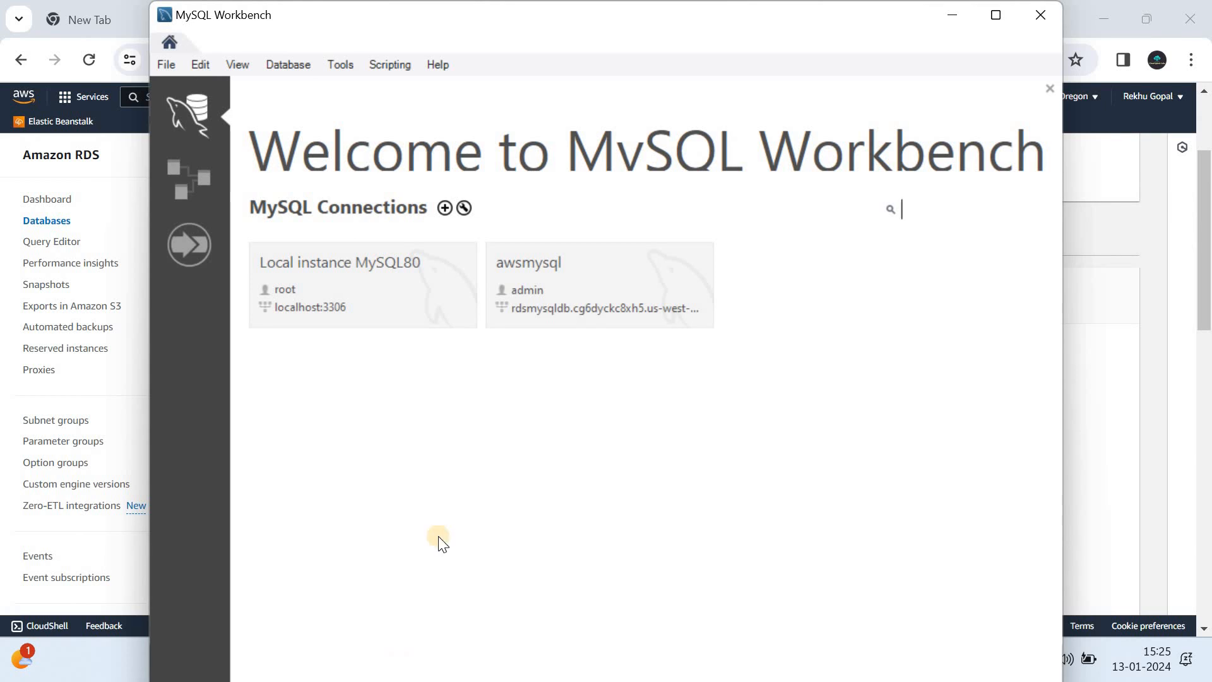
left_click(994, 16)
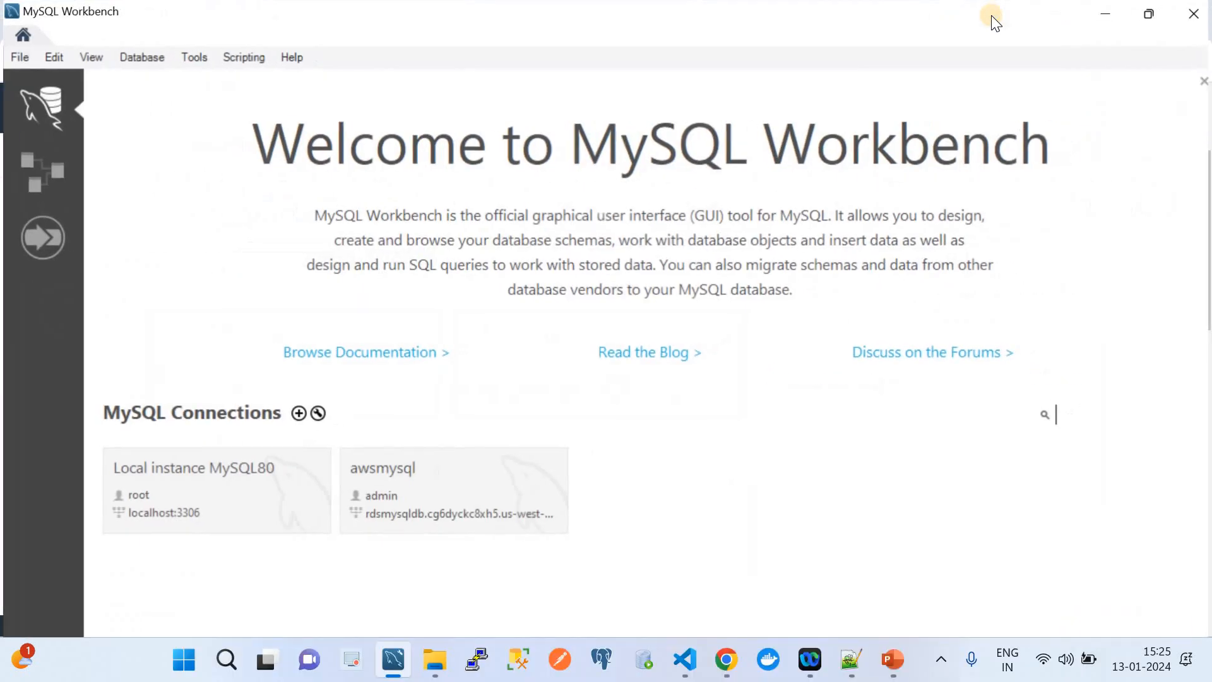
left_click(295, 413)
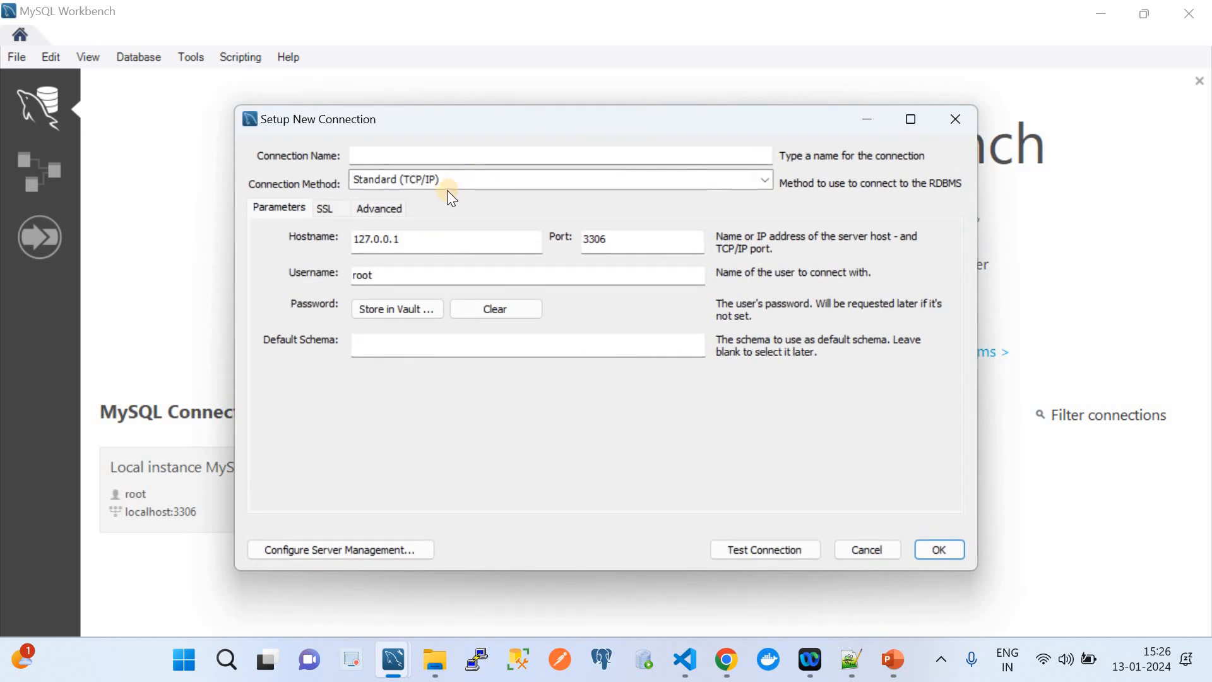
left_click(409, 158)
type("asfgdfg")
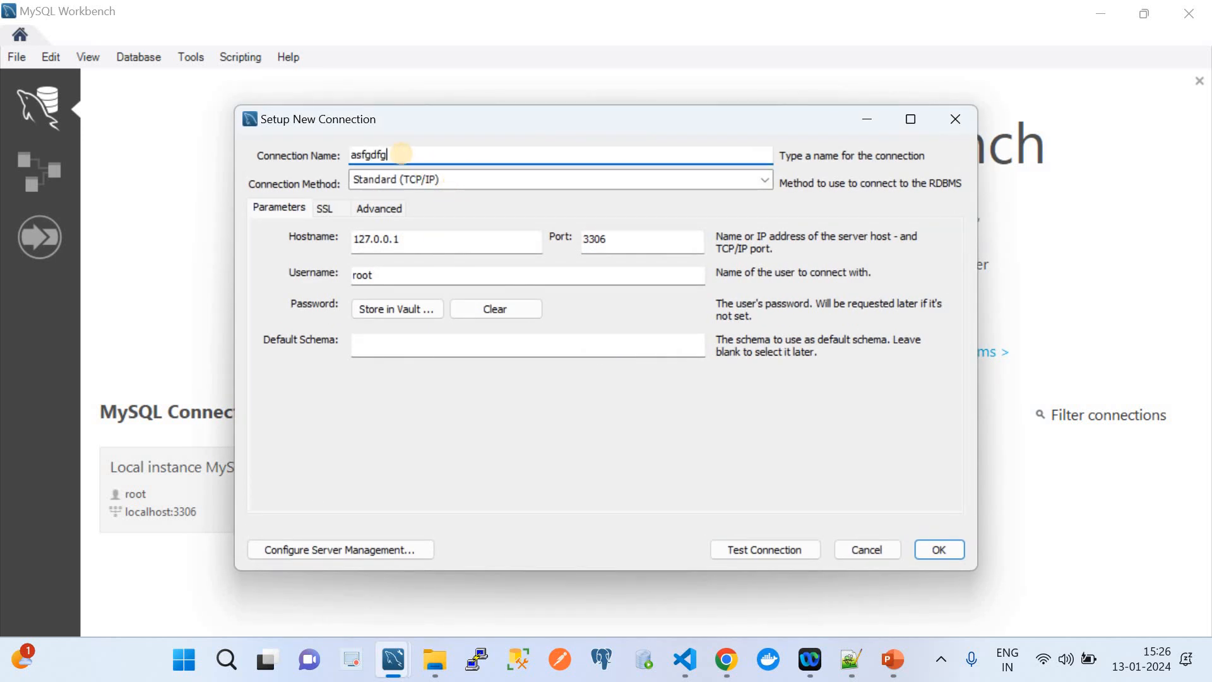
Replace the hostname 127.0.0.1 with the copied rdsmysqldb endpoint.
left_click(726, 659)
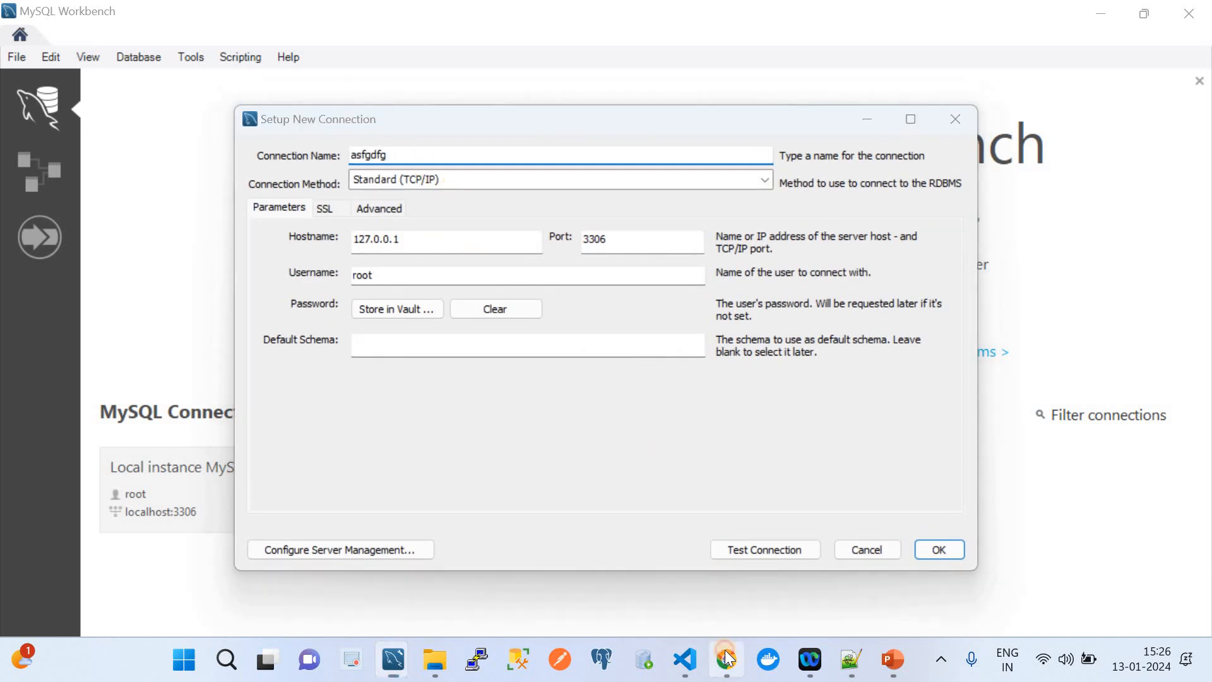
key("ctrl+c")
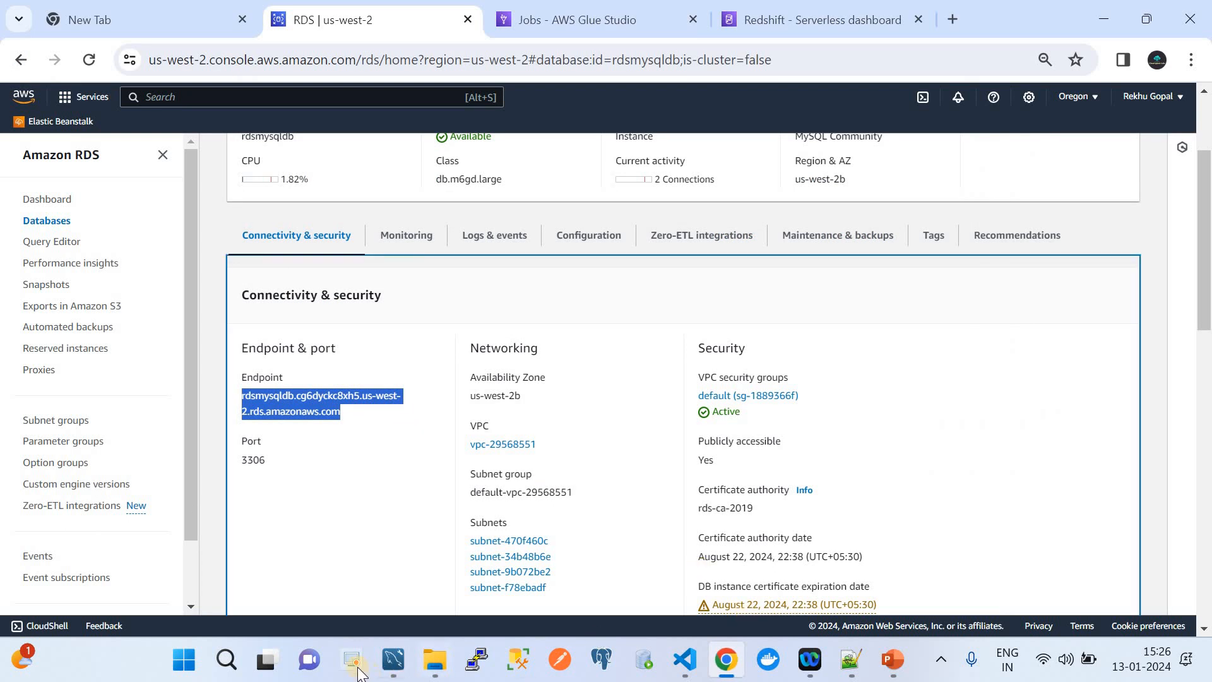
mouse_move(392, 665)
left_click(445, 620)
left_click(434, 240)
key("ctrl+a")
left_click(434, 240)
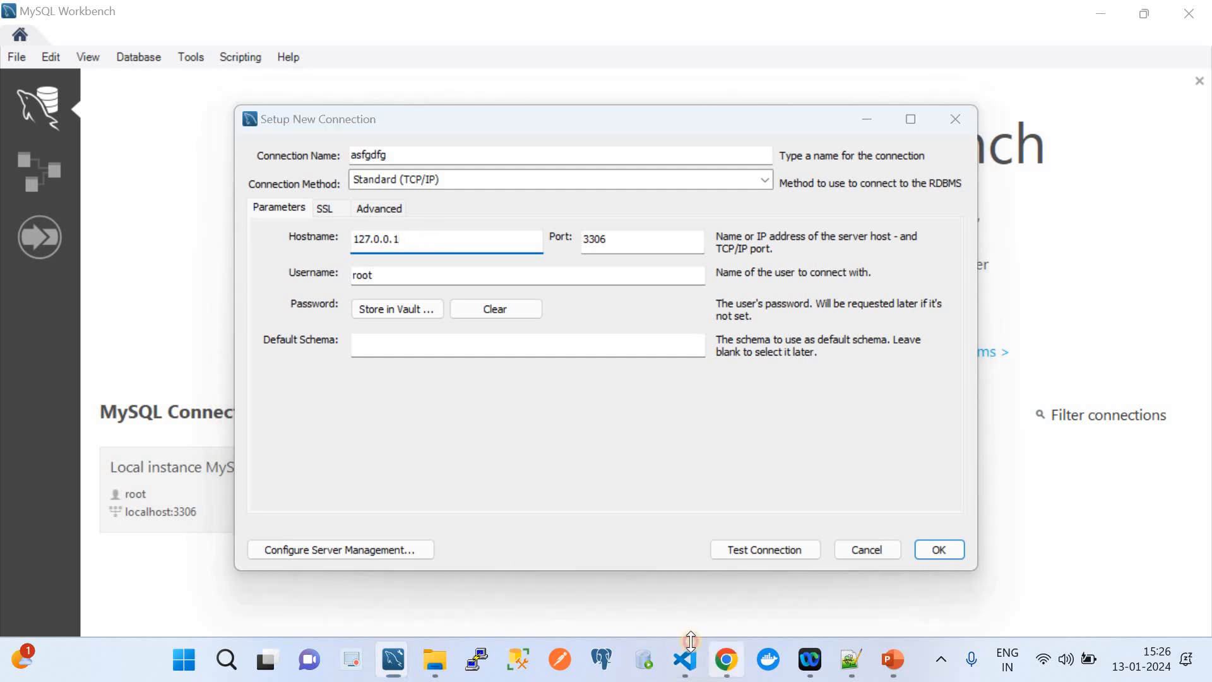
left_click(726, 660)
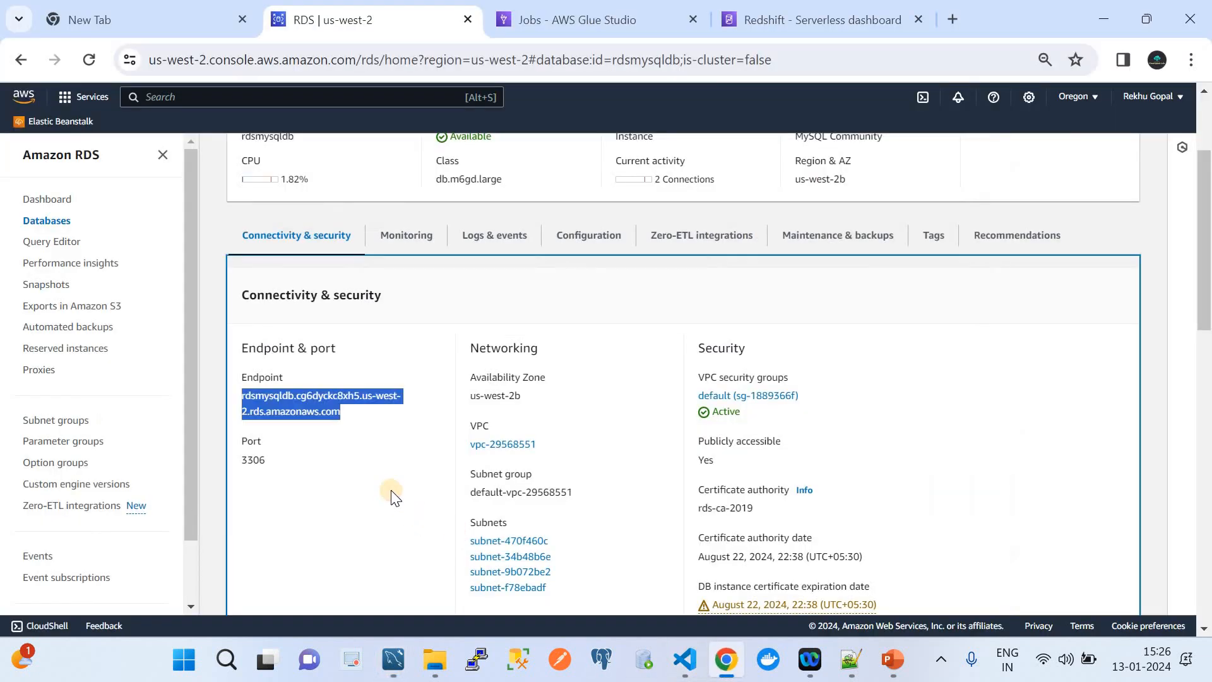
left_click(393, 660)
left_click(461, 576)
key("ctrl+a")
key("ctrl+v")
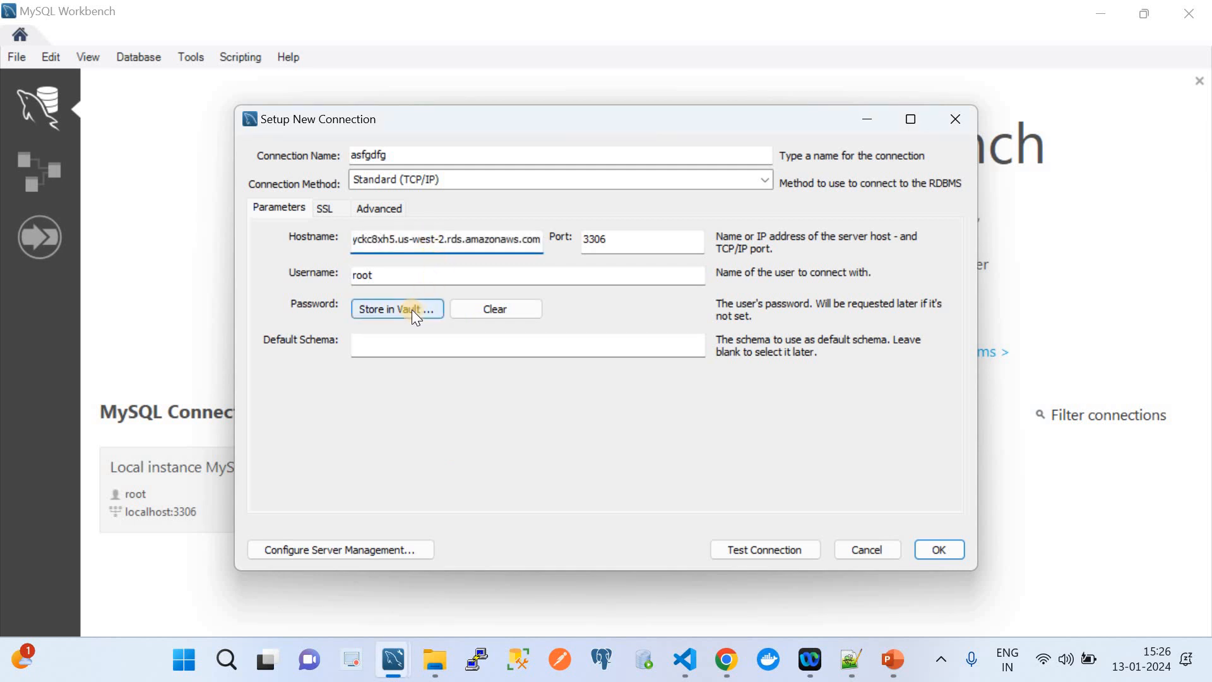
Change the username from root to admin and bring up the store-password prompt.
left_click(386, 274)
key("BackSpace")
key("BackSpace")
key("BackSpace")
key("BackSpace")
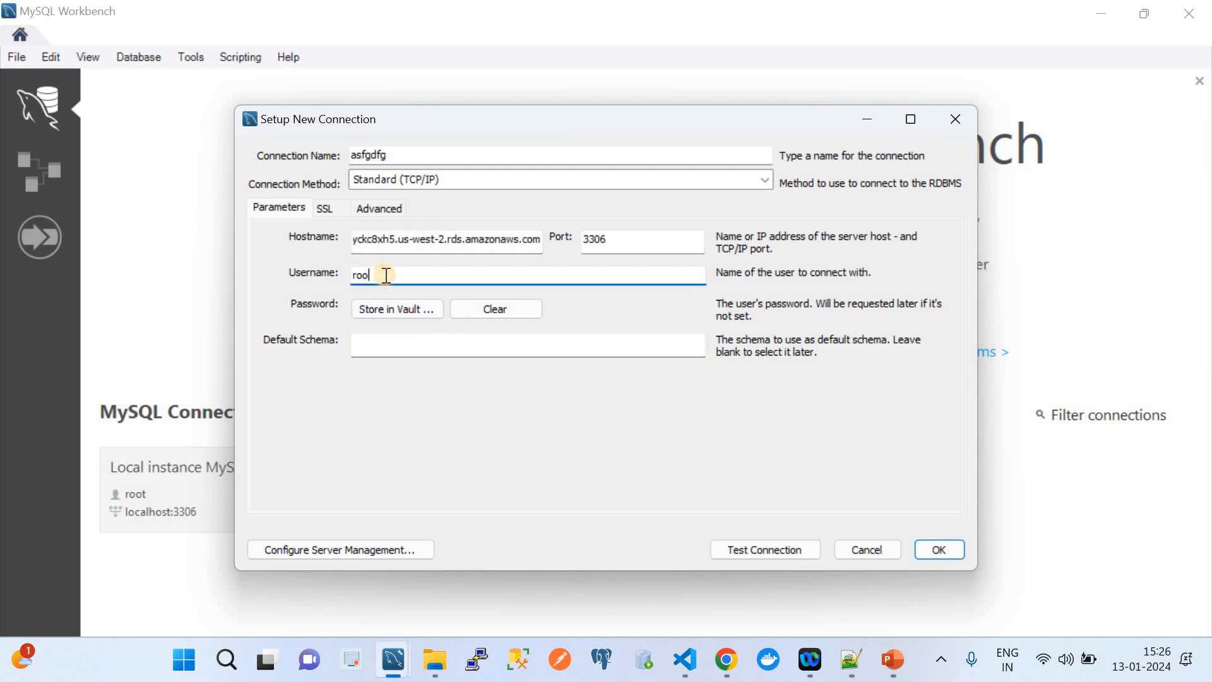
type("admin")
left_click(408, 308)
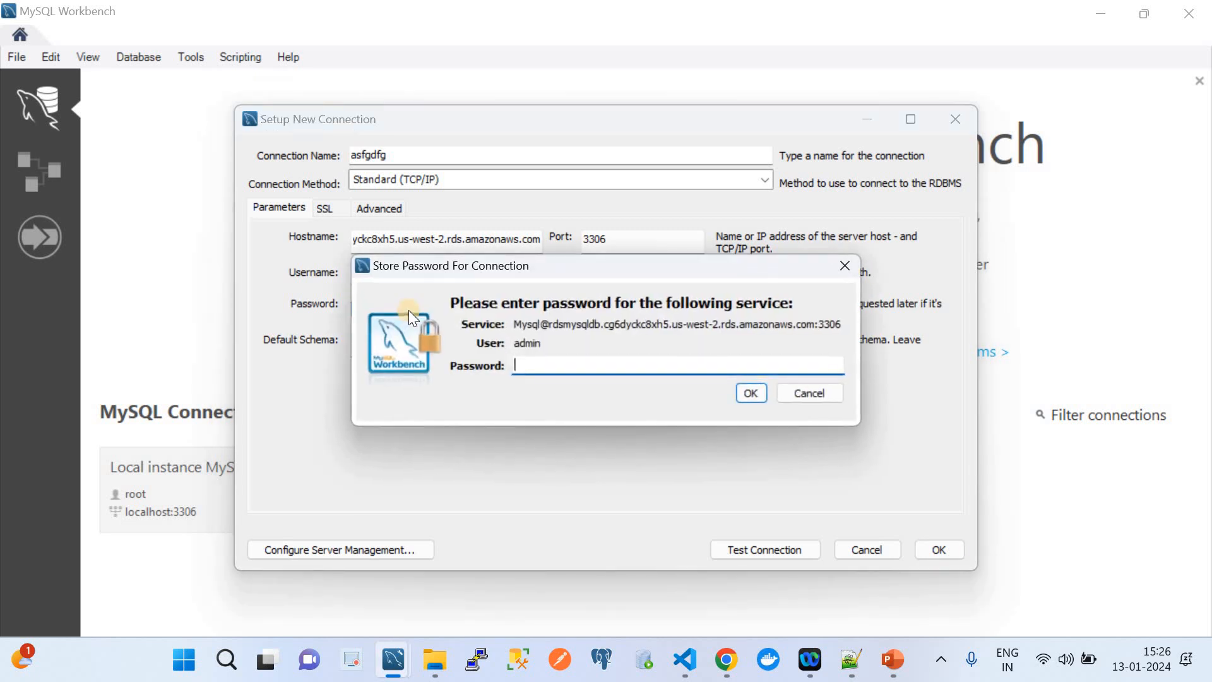
Copy the database password from the notes and store it for the connection.
mouse_move(855, 647)
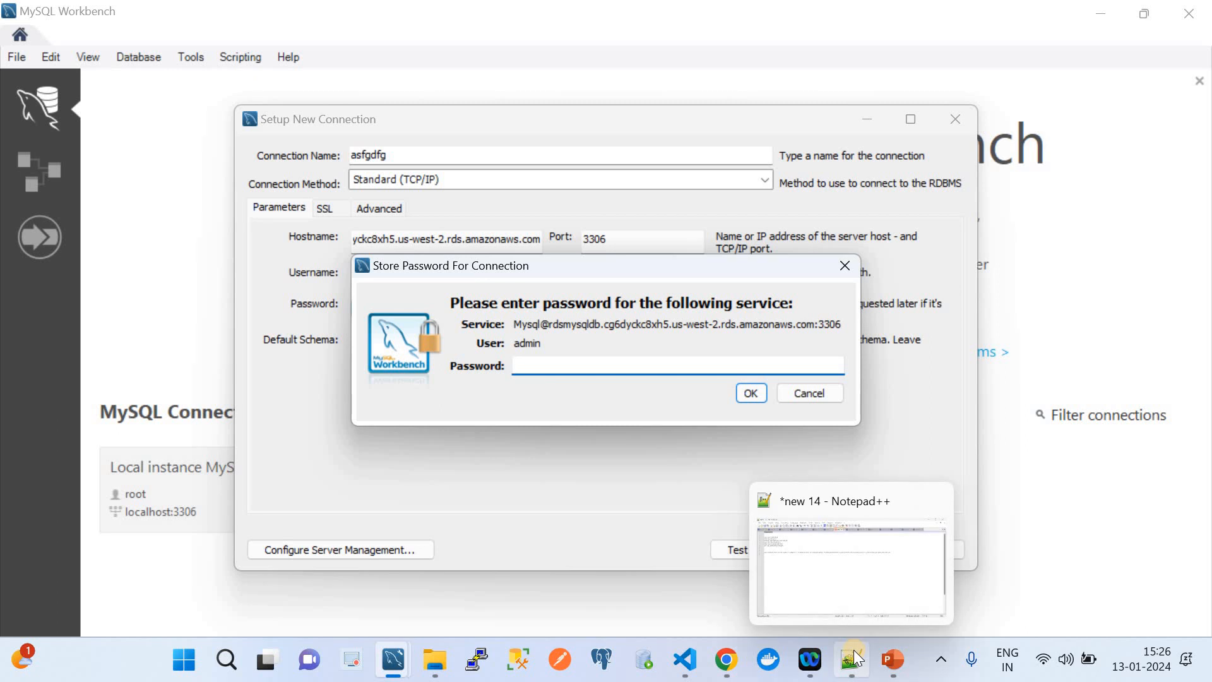
left_click(842, 590)
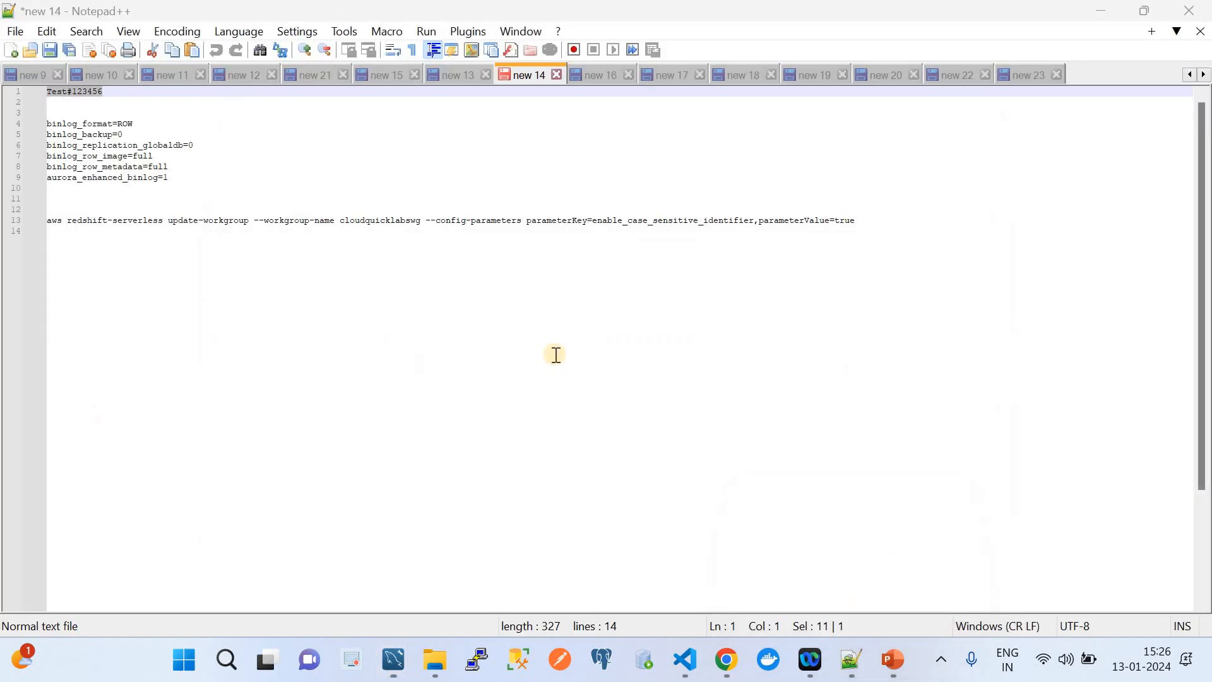
left_click(126, 100)
left_click_drag(108, 94, 16, 98)
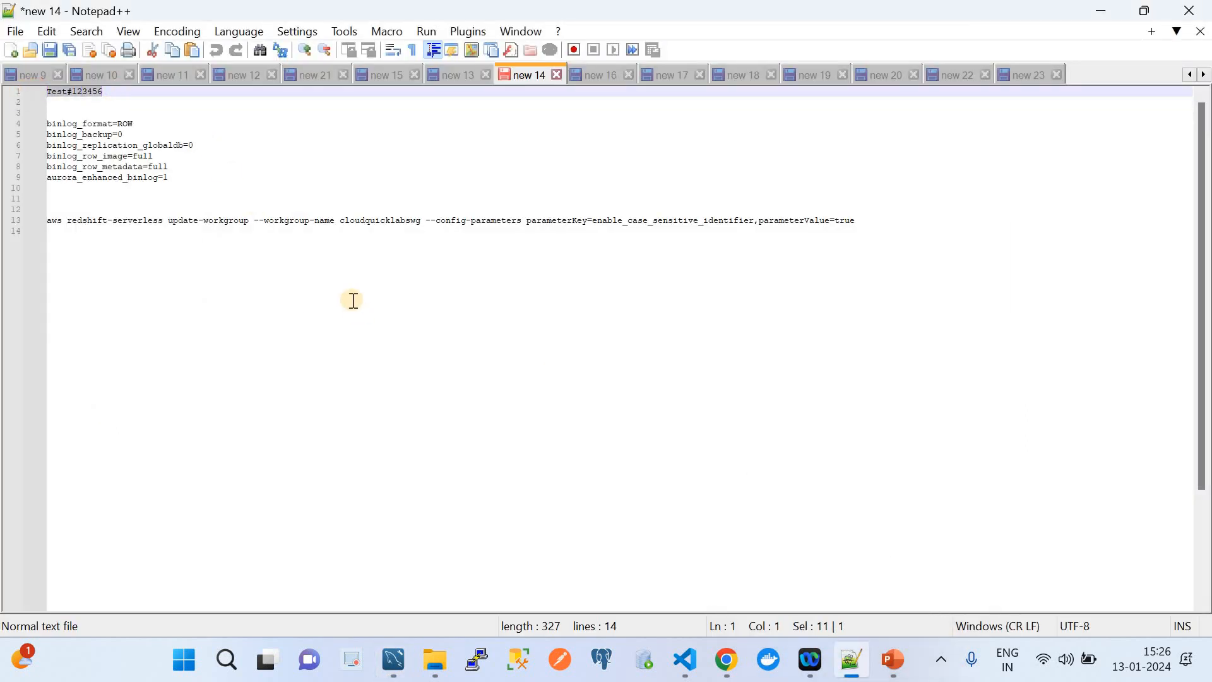
left_click(726, 660)
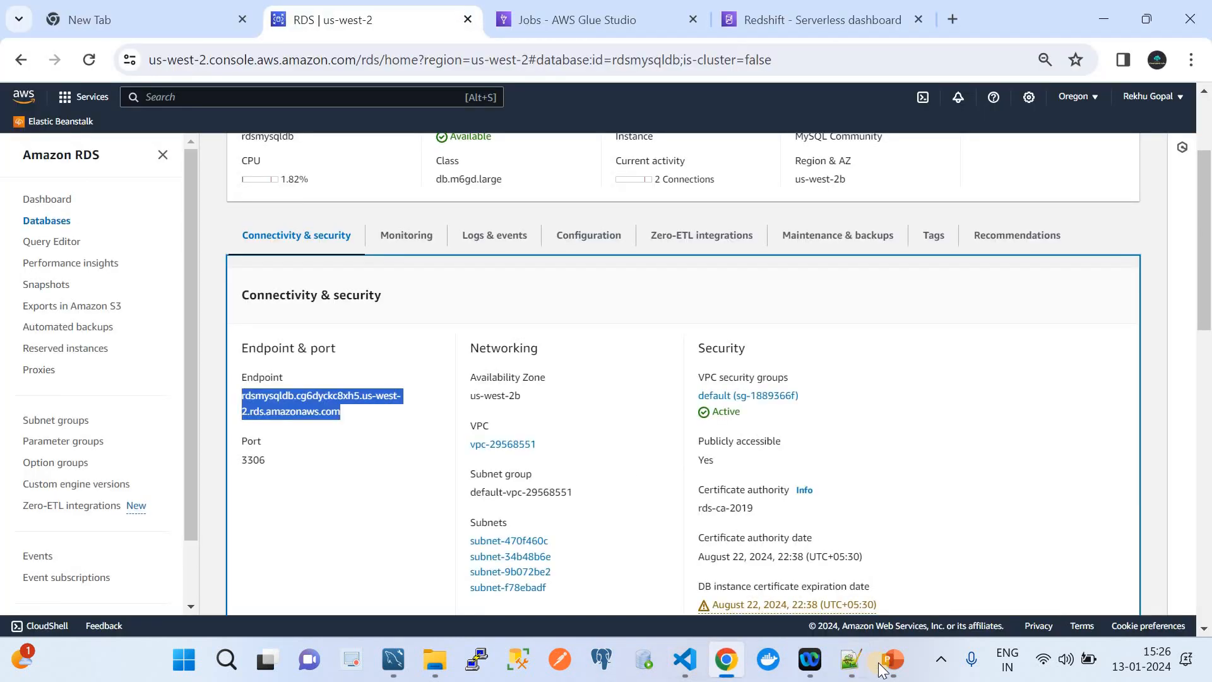
mouse_move(393, 660)
left_click(524, 585)
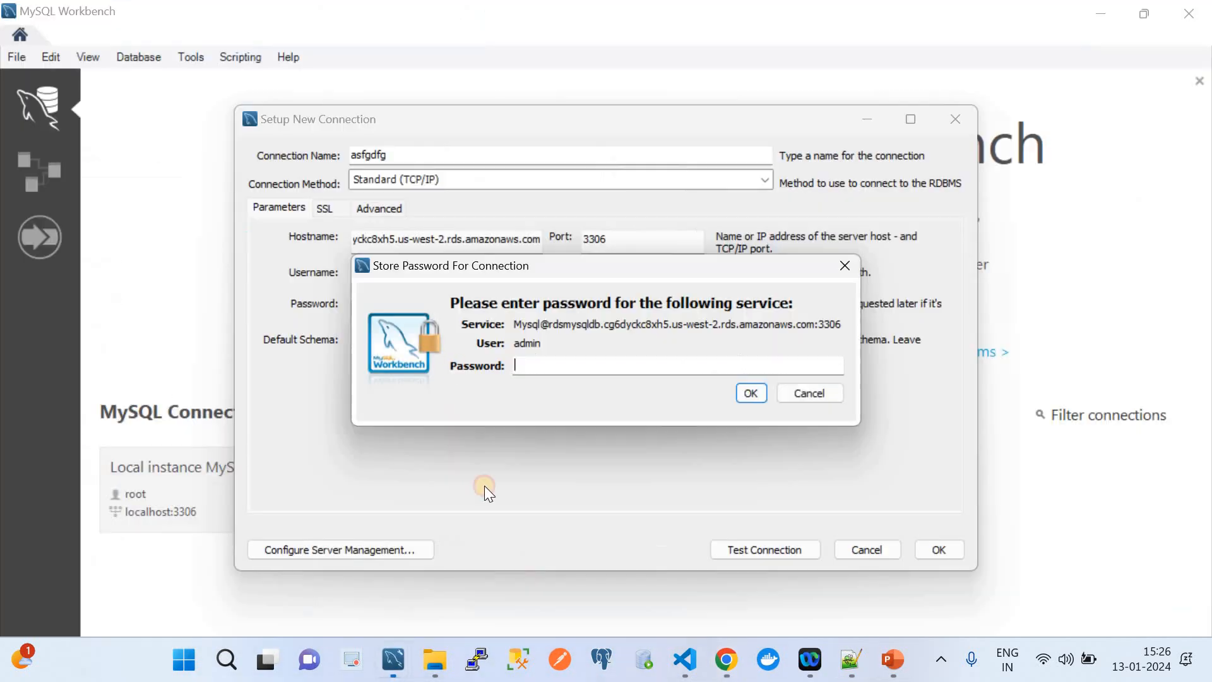
key("ctrl+v")
left_click(751, 393)
Test the connection successfully, close setup, and open awsmysql in the SQL editor.
left_click(783, 552)
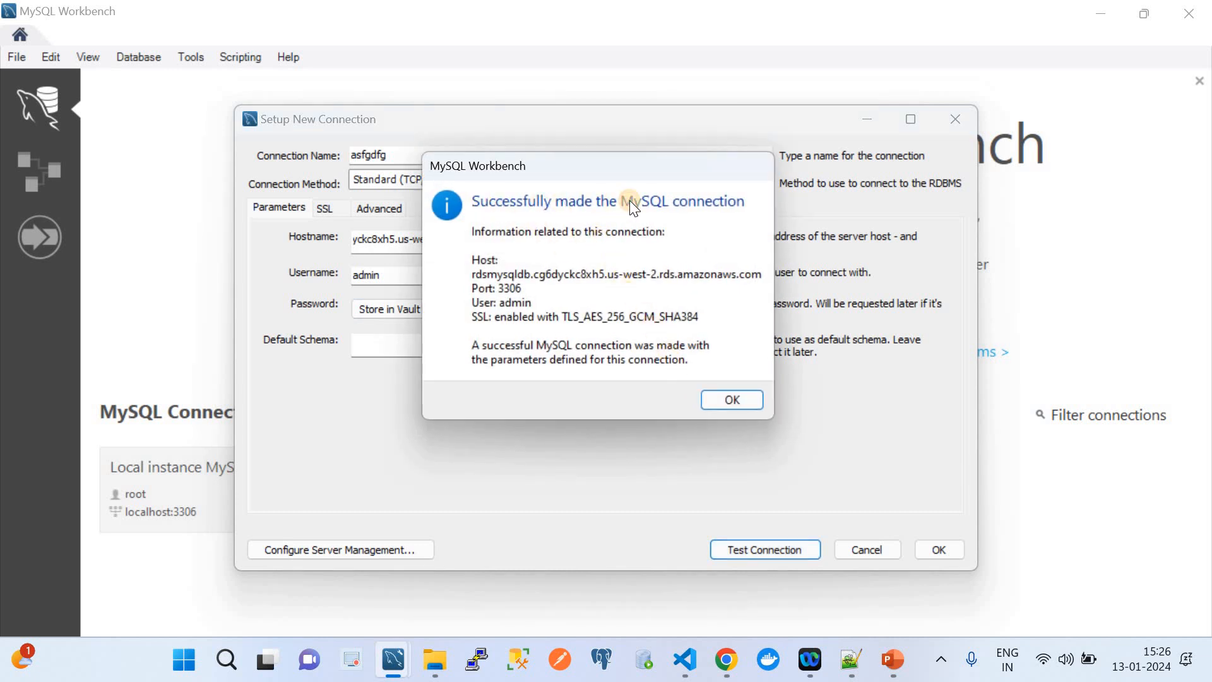
left_click(730, 399)
left_click(577, 239)
double_click(578, 239)
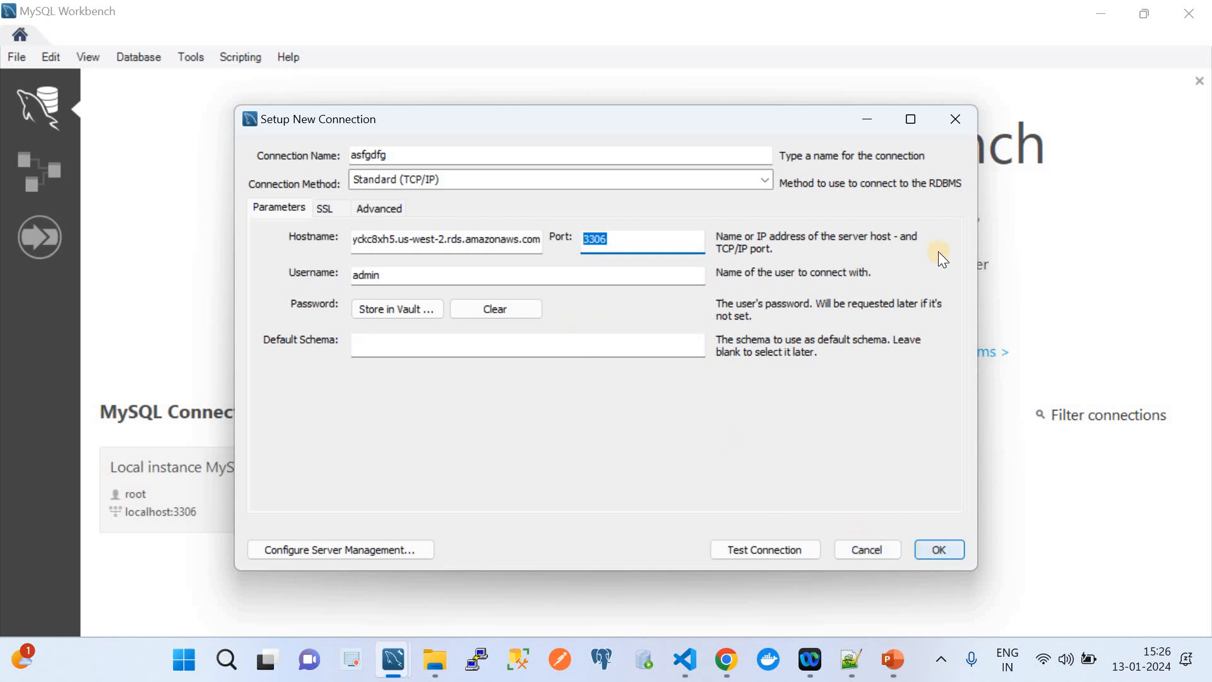
left_click(957, 117)
left_click(441, 461)
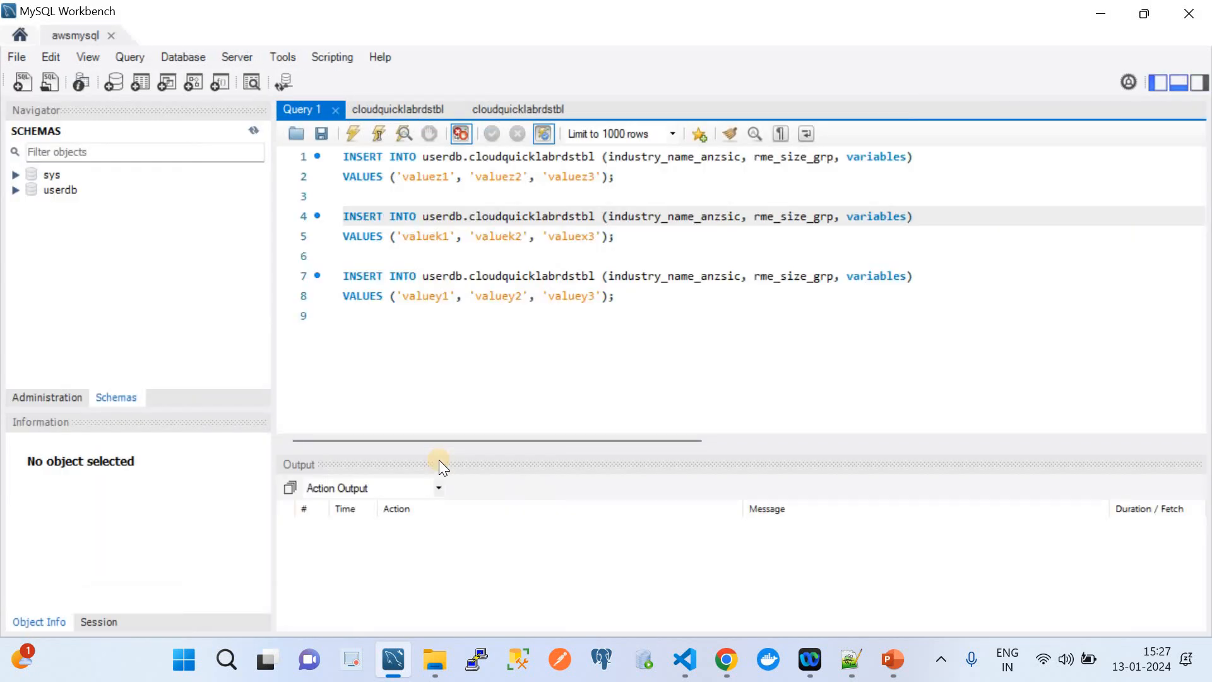
Expand userdb > Tables > cloudquicklabrdstbl to show its columns.
left_click(14, 190)
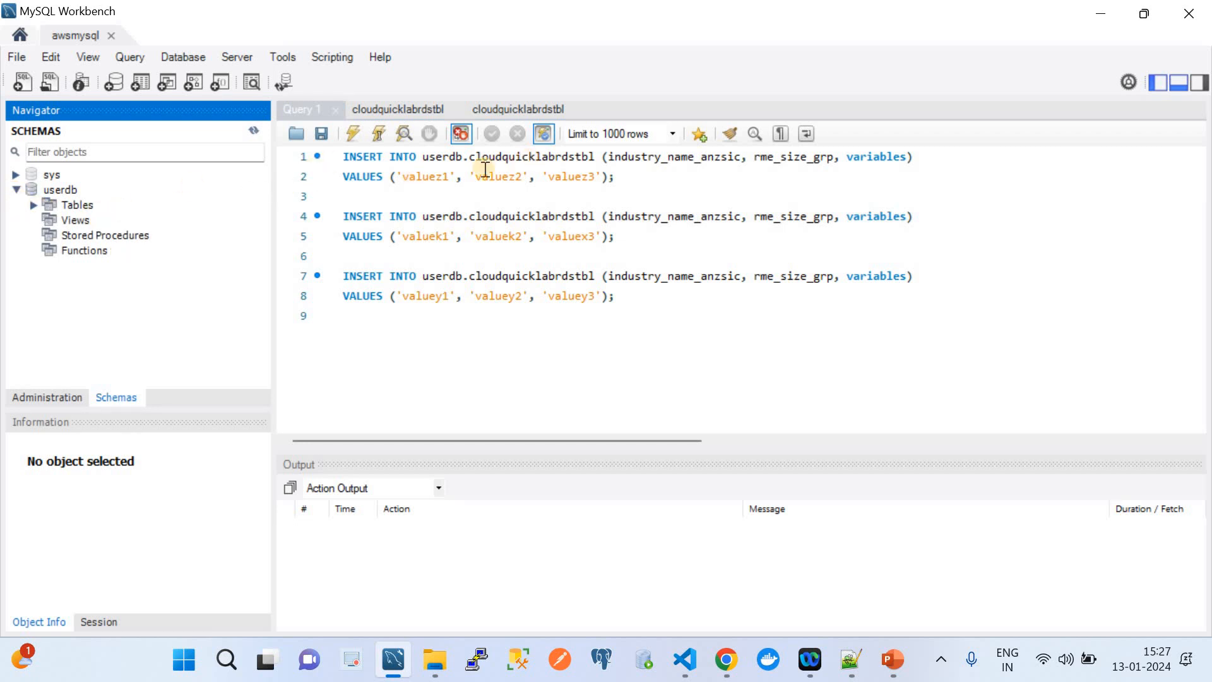
left_click(386, 107)
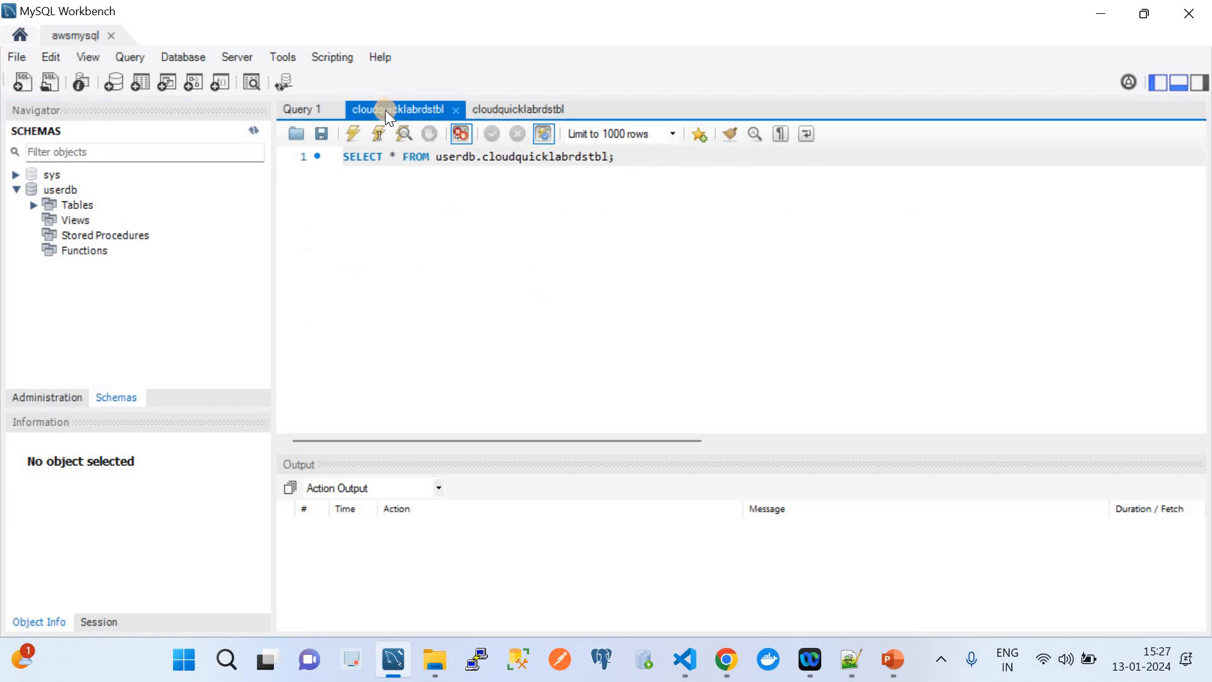
left_click(294, 109)
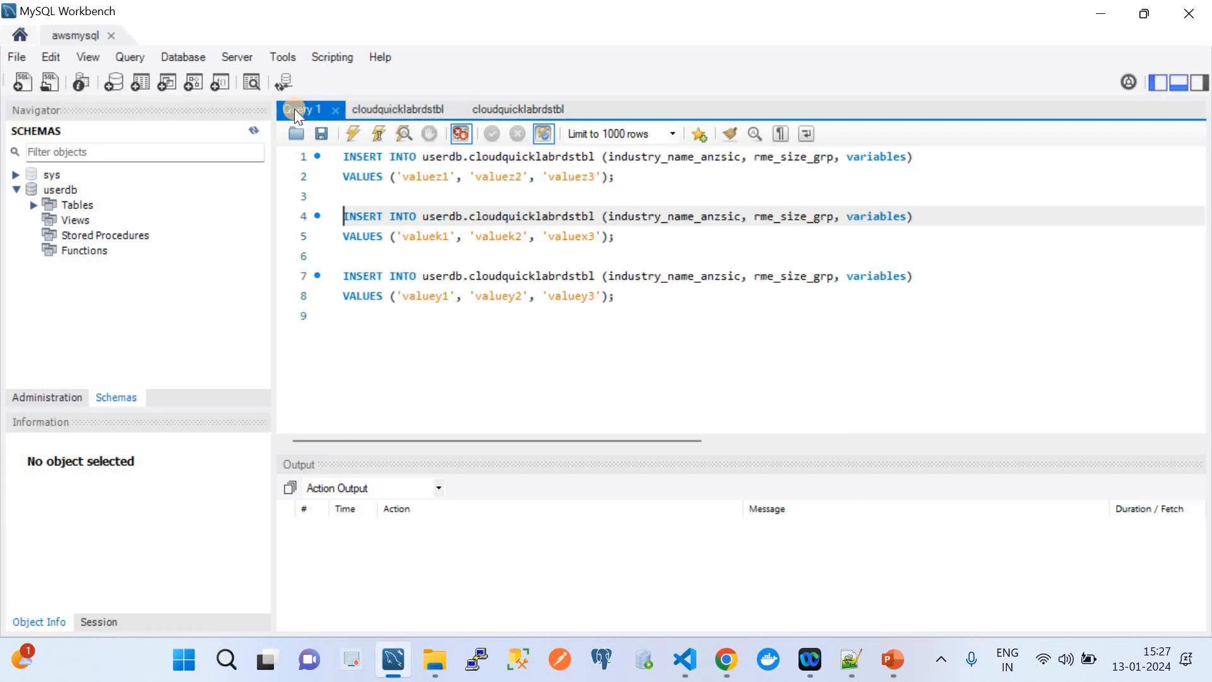
left_click(34, 205)
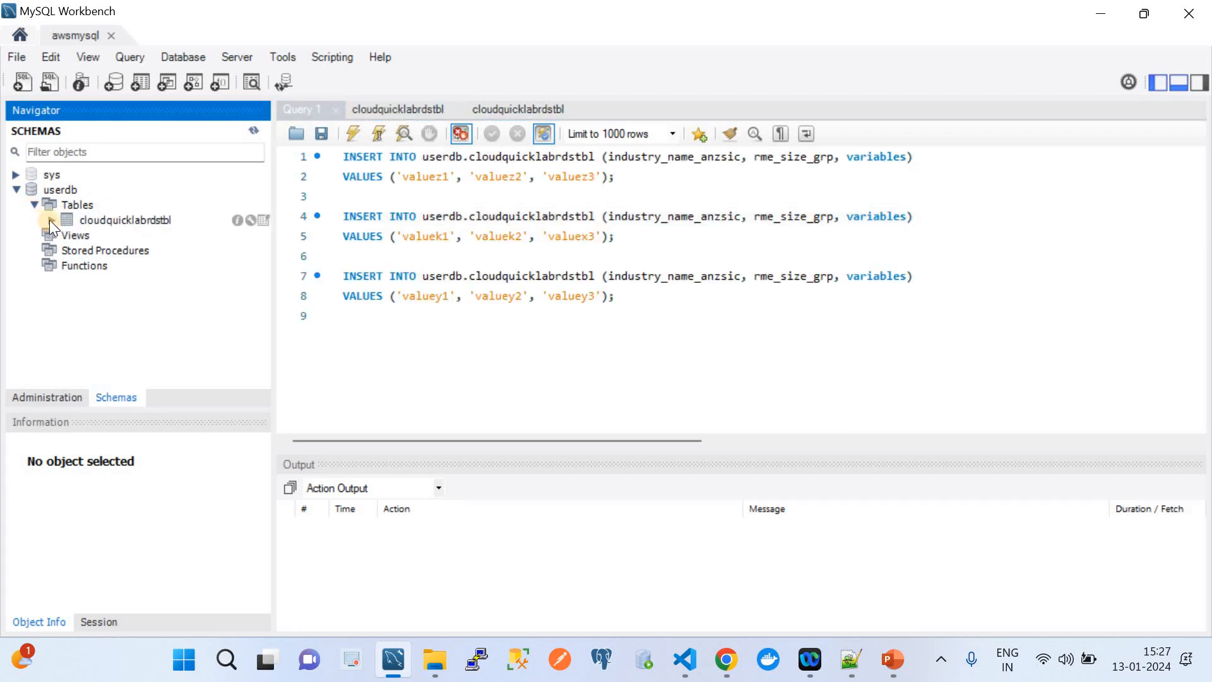
left_click(52, 219)
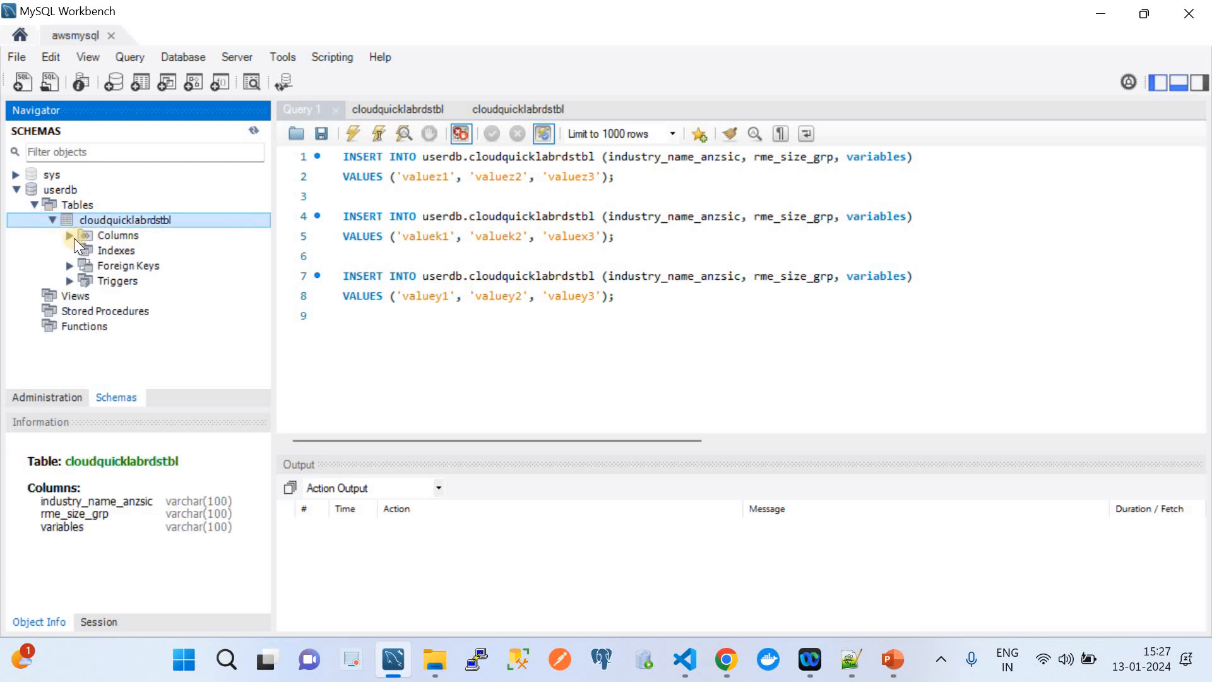
left_click(69, 236)
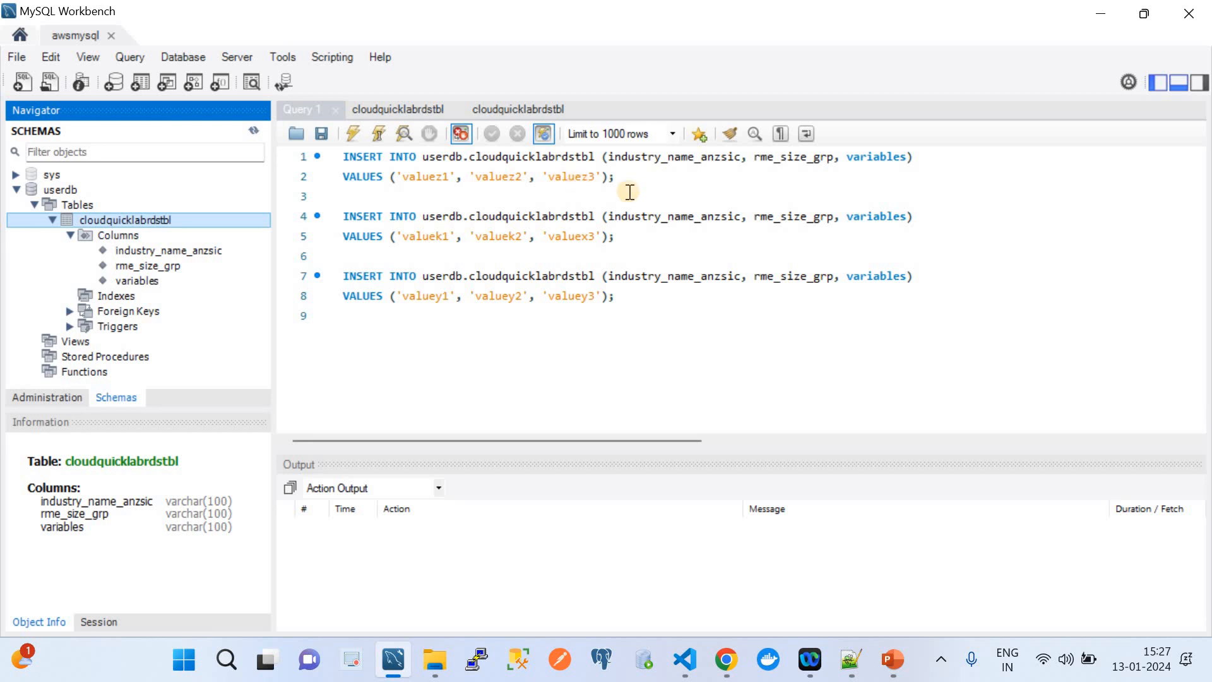
Run the SELECT on cloudquicklabrdstbl, returning 4 rows, then return to the PowerPoint slide.
left_click(636, 299)
left_click_drag(501, 242, 497, 104)
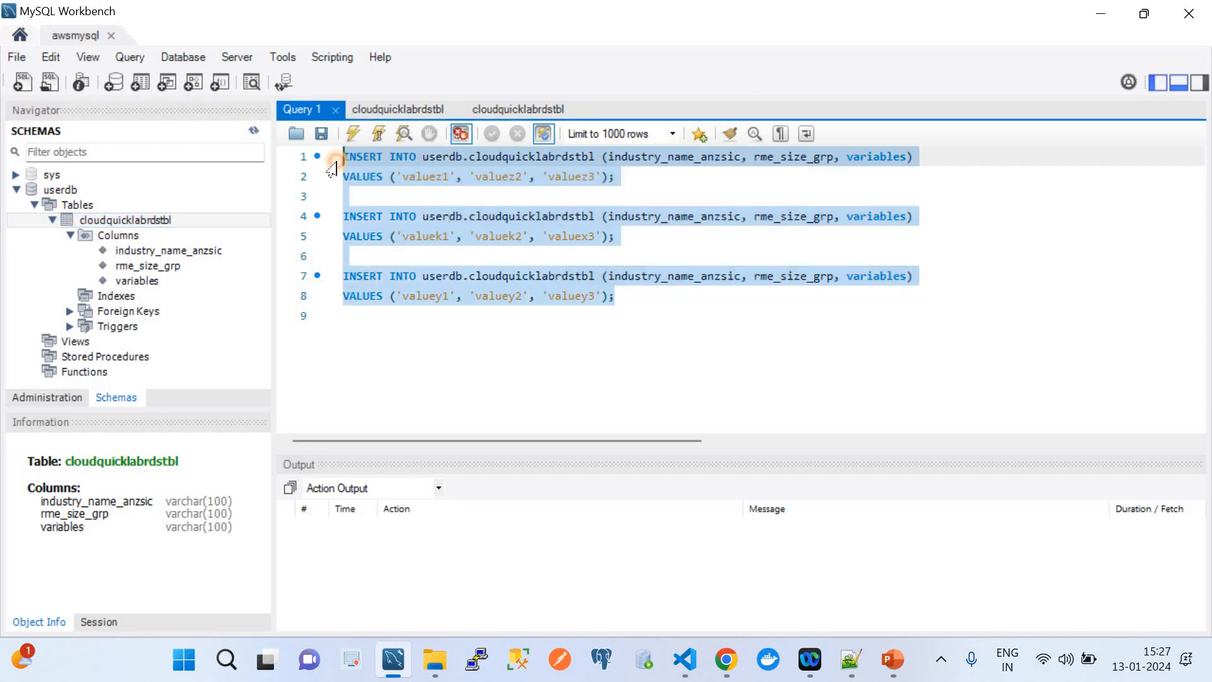
left_click(507, 107)
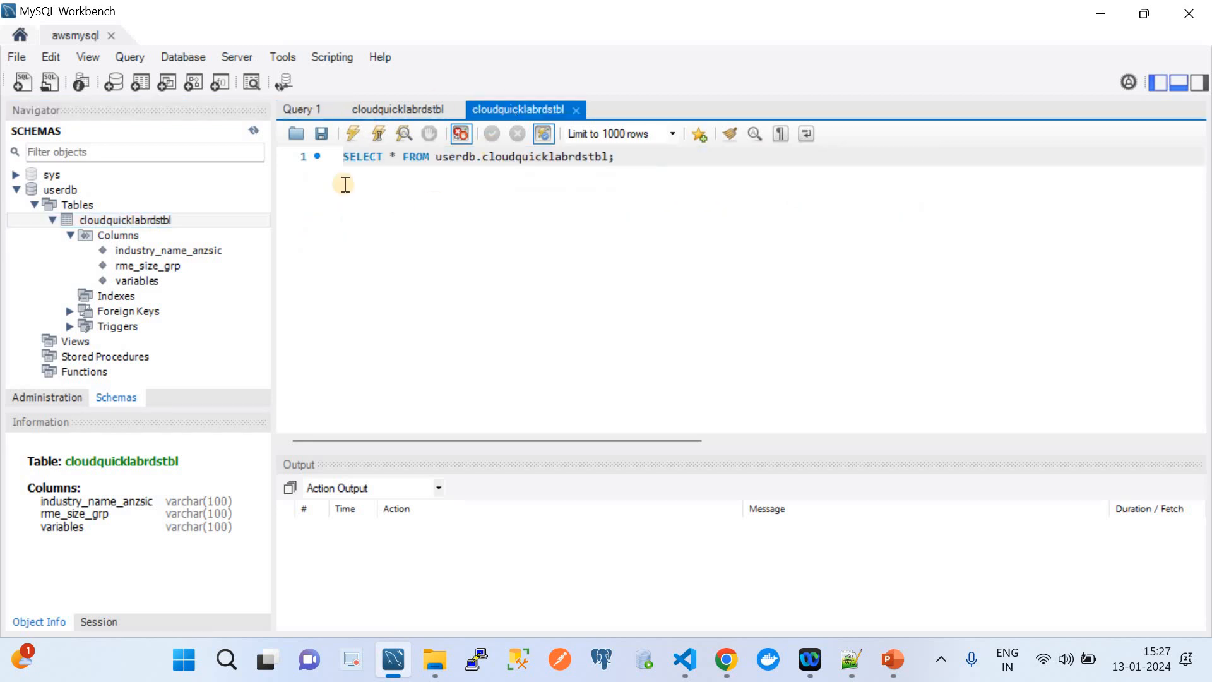
left_click(353, 133)
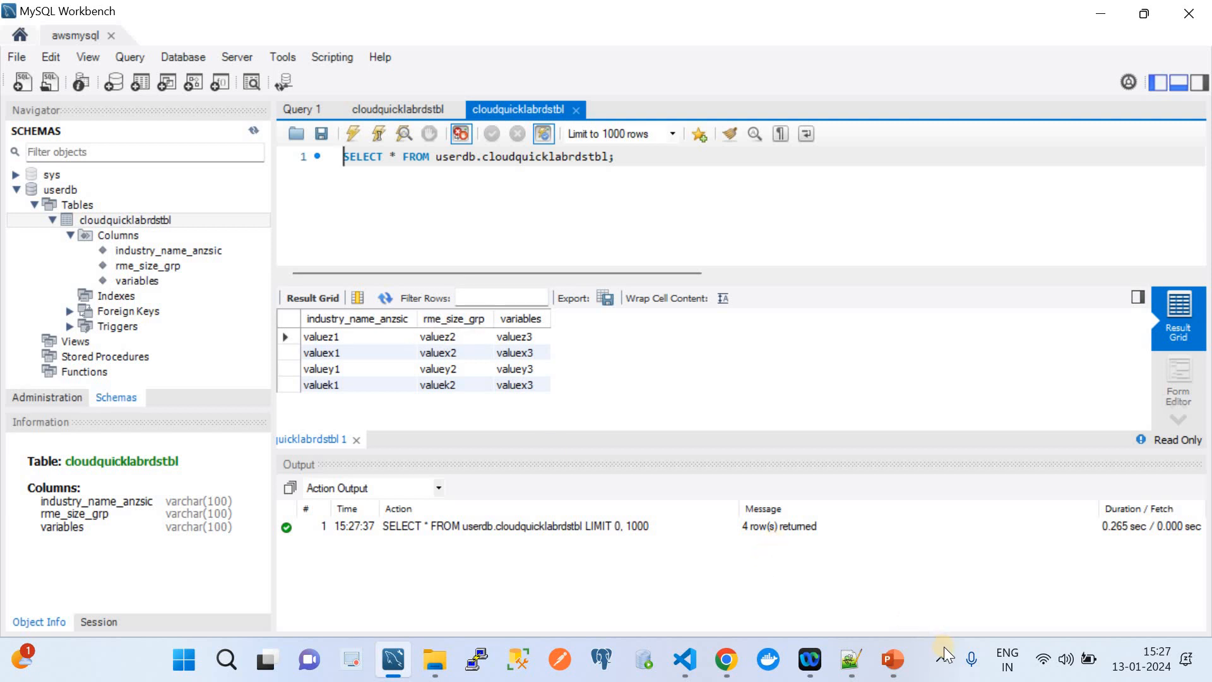
left_click(895, 664)
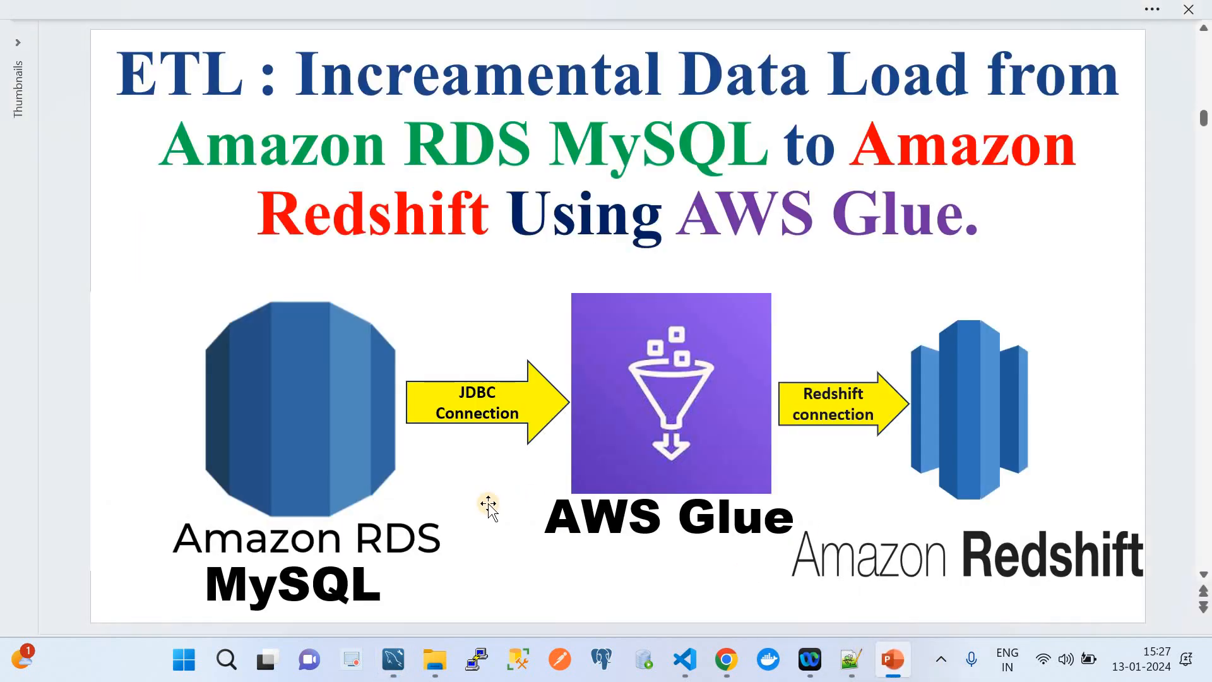
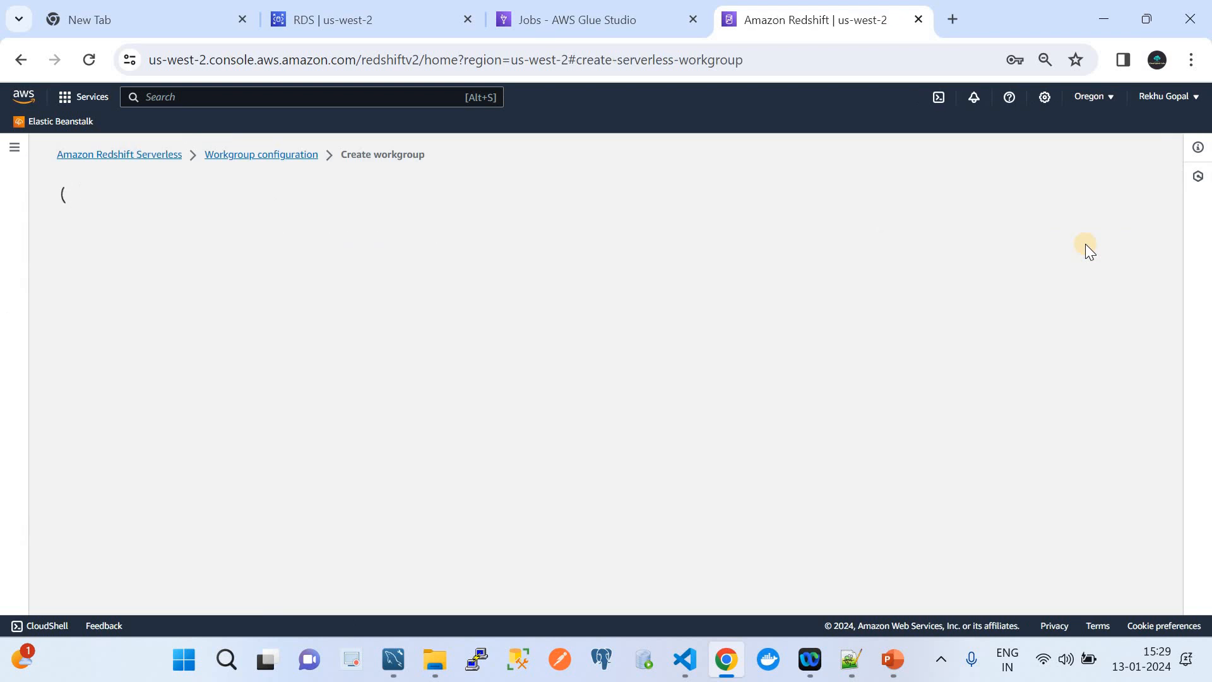
Name the workgroup adsfgefagdh, keep the default 128 RPU capacity and network, and continue.
left_click(324, 335)
type("adsfgefagdh")
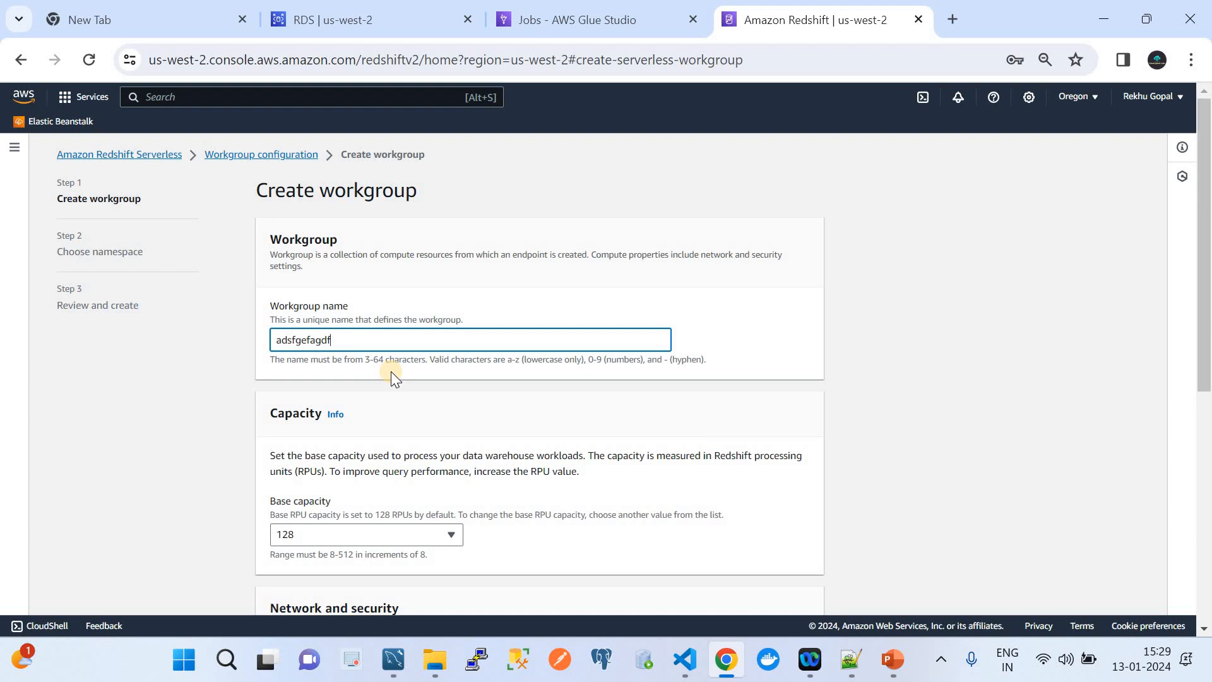
scroll(473, 487, "down", 3)
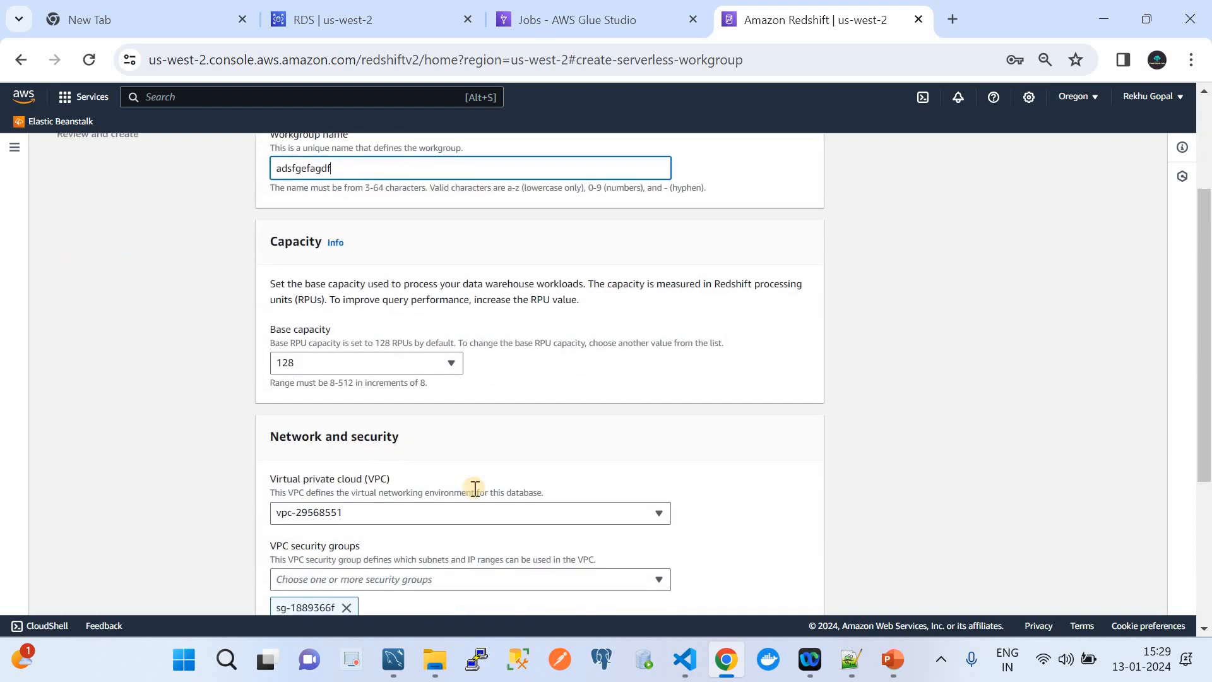
scroll(433, 393, "down", 3)
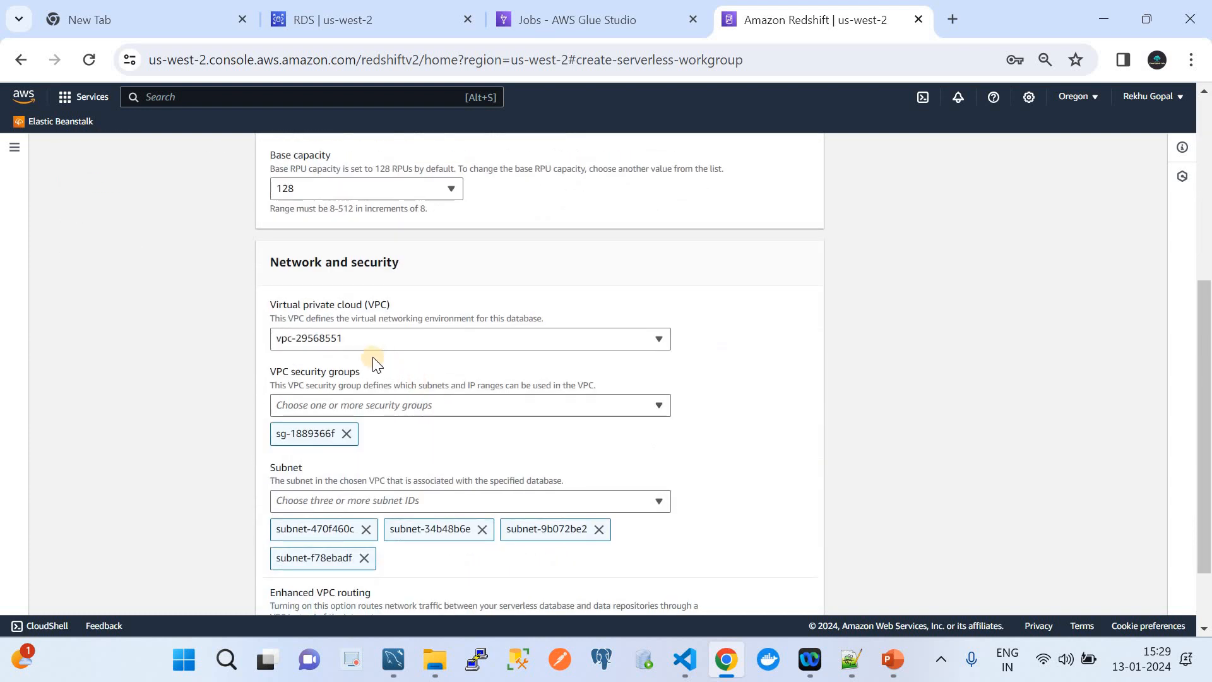
scroll(386, 377, "down", 2)
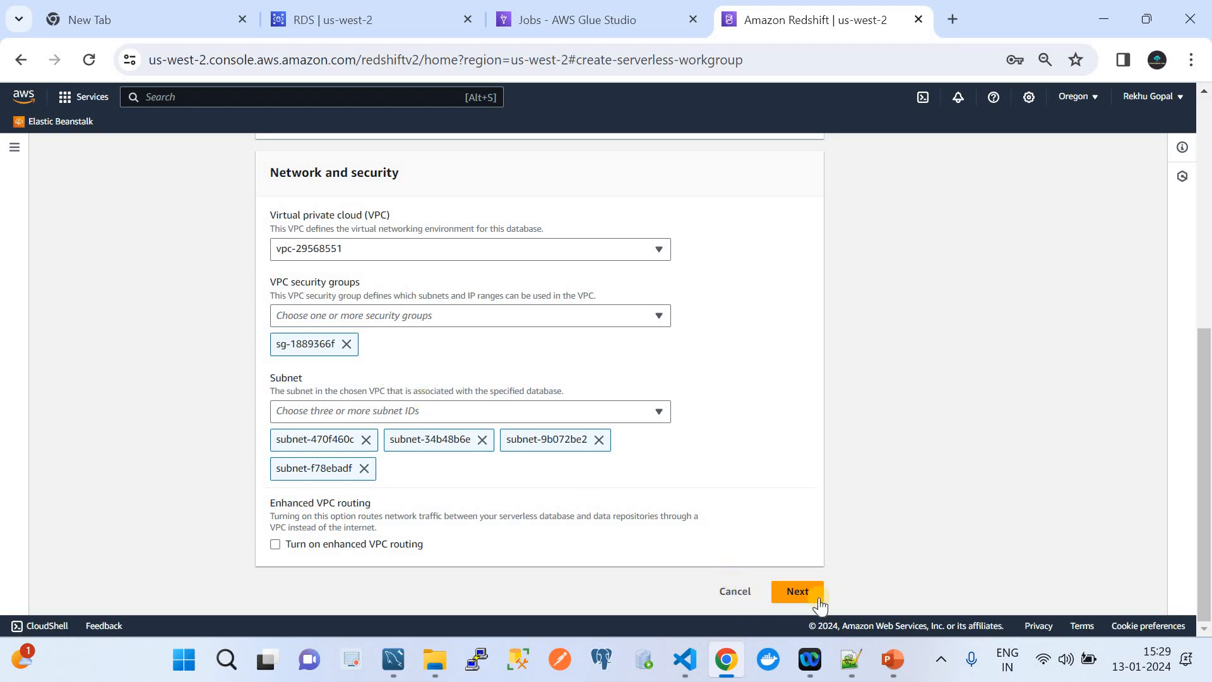
left_click(816, 591)
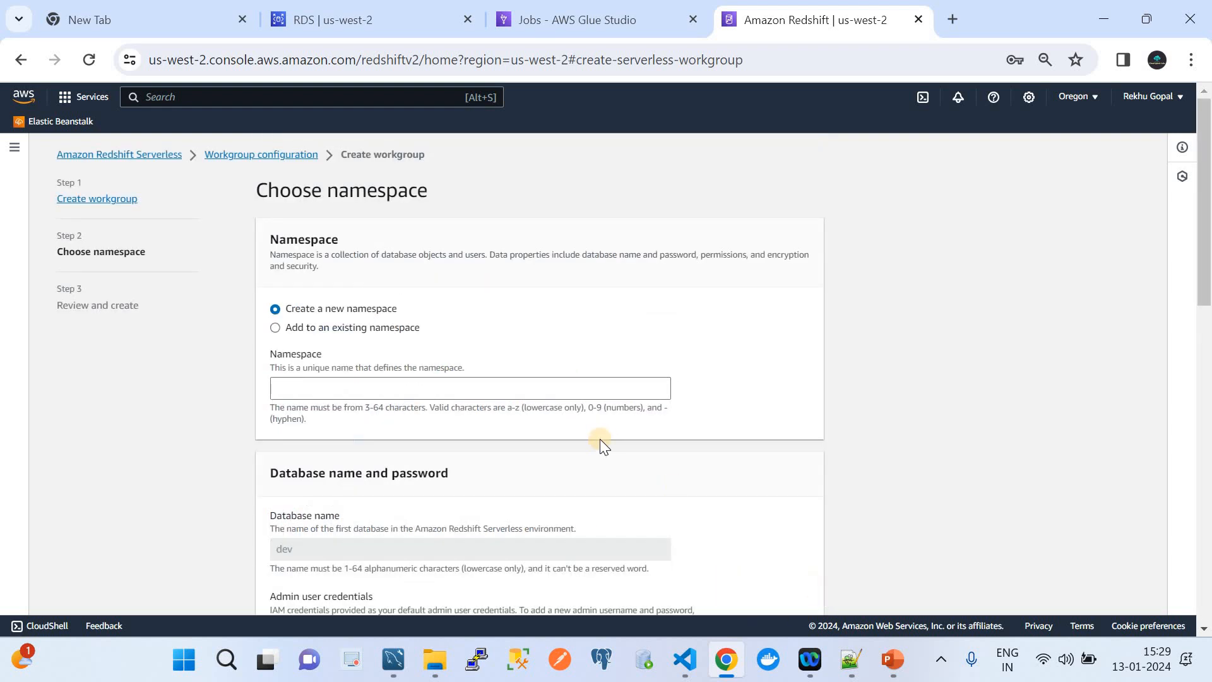
Name the namespace adfhdsgfggh with custom admin user admin and a manually pasted password.
left_click(382, 389)
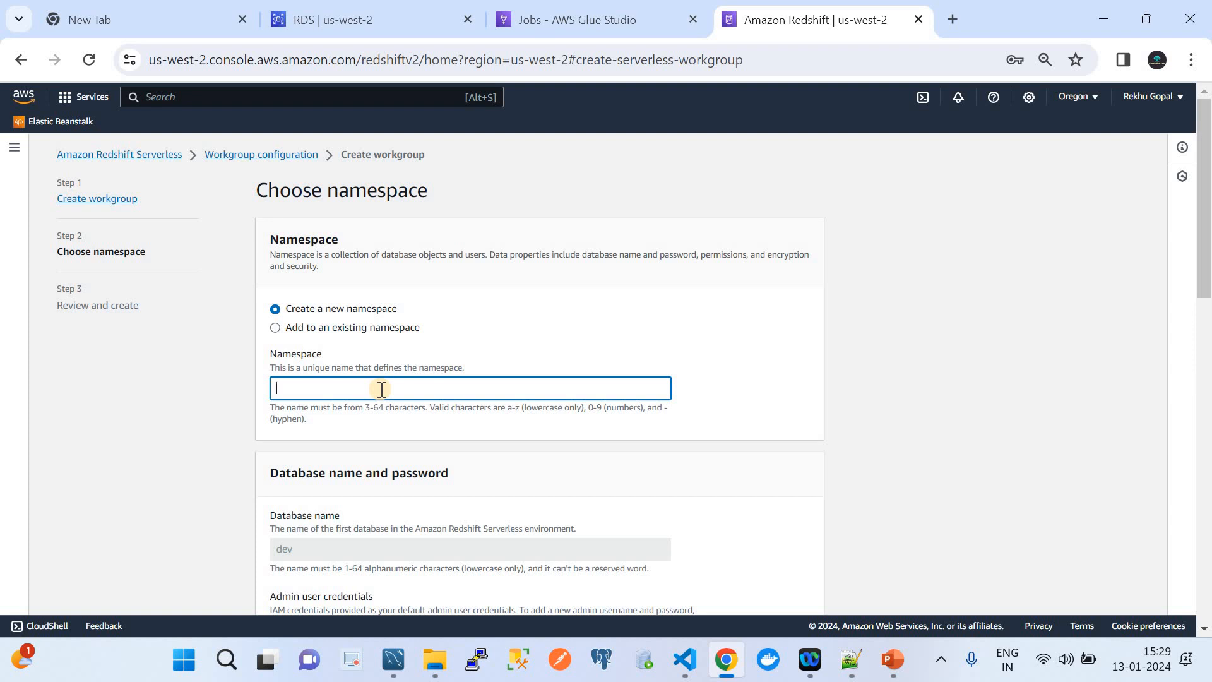
type("adfhdsgfggh")
scroll(382, 391, "down", 2)
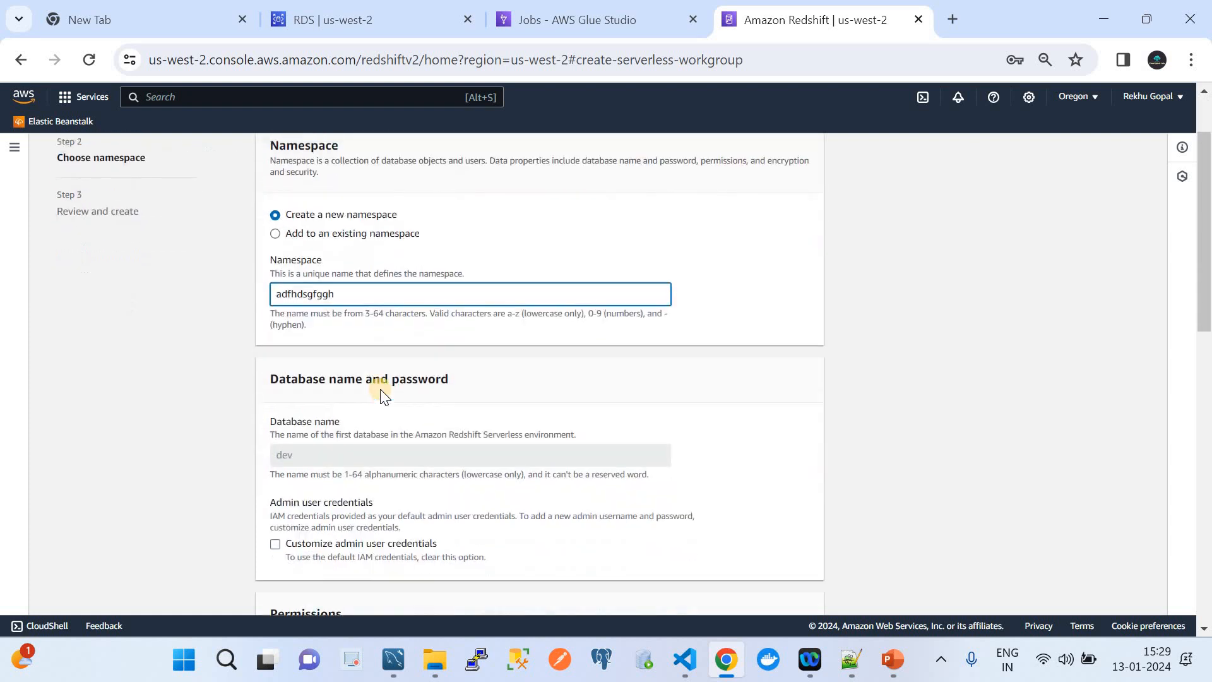
scroll(382, 396, "down", 3)
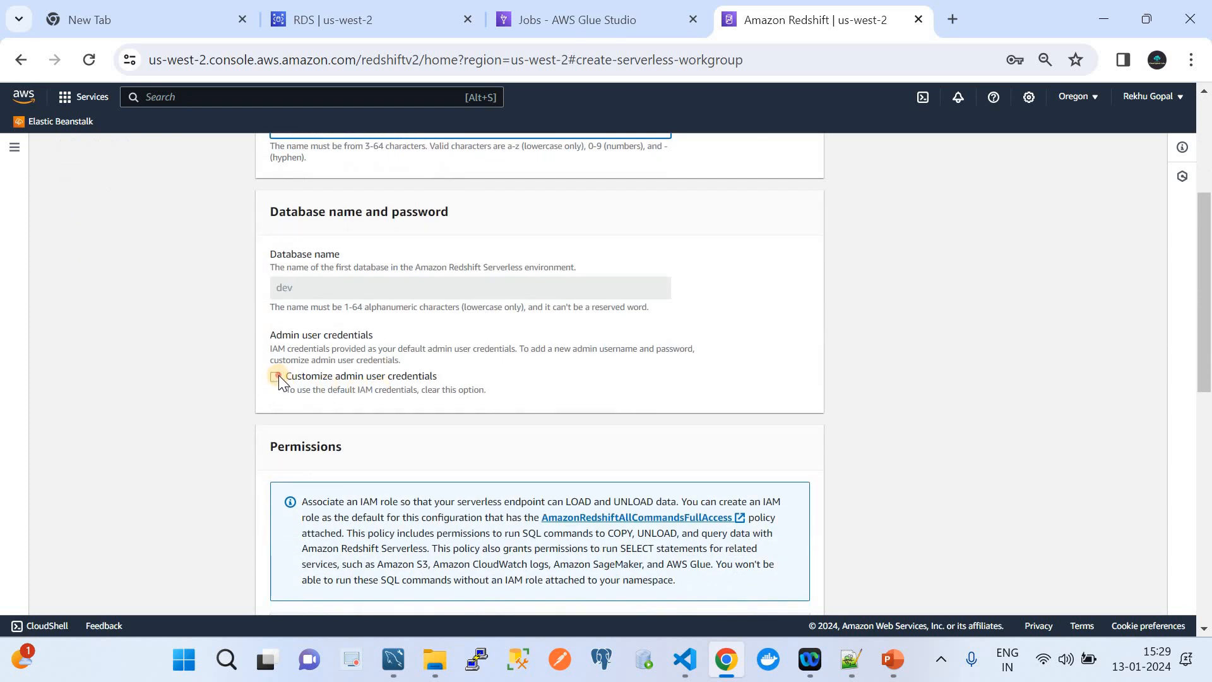
left_click(275, 377)
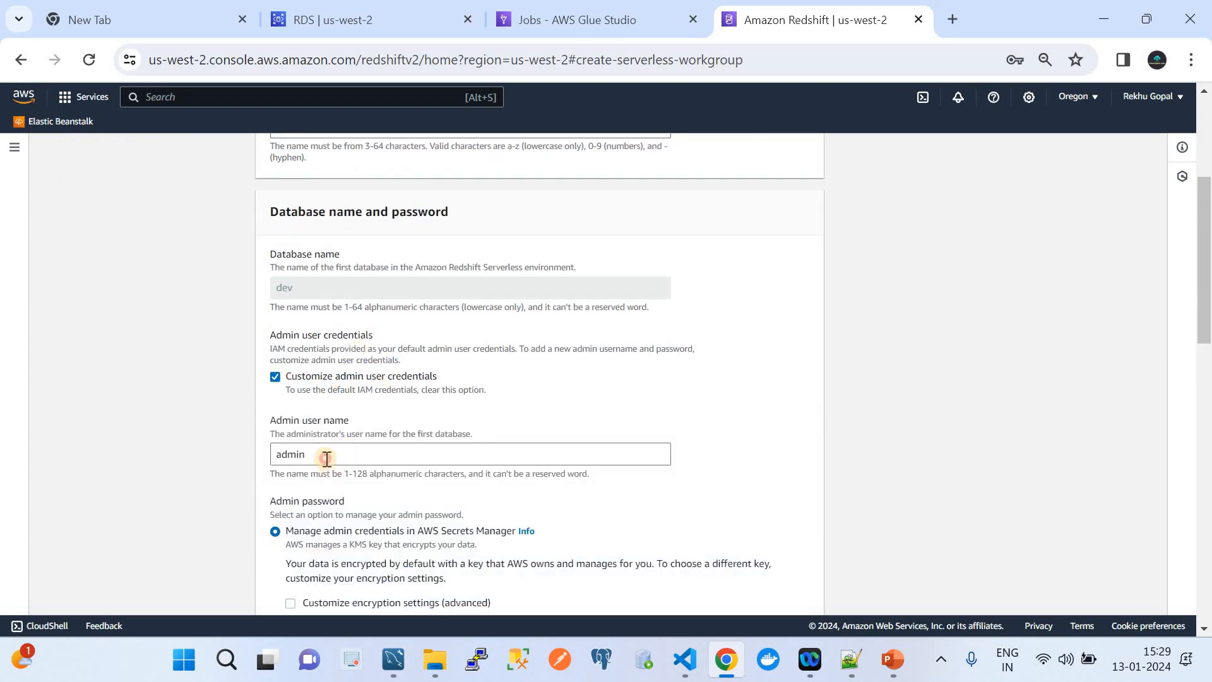
double_click(272, 454)
scroll(360, 502, "down", 3)
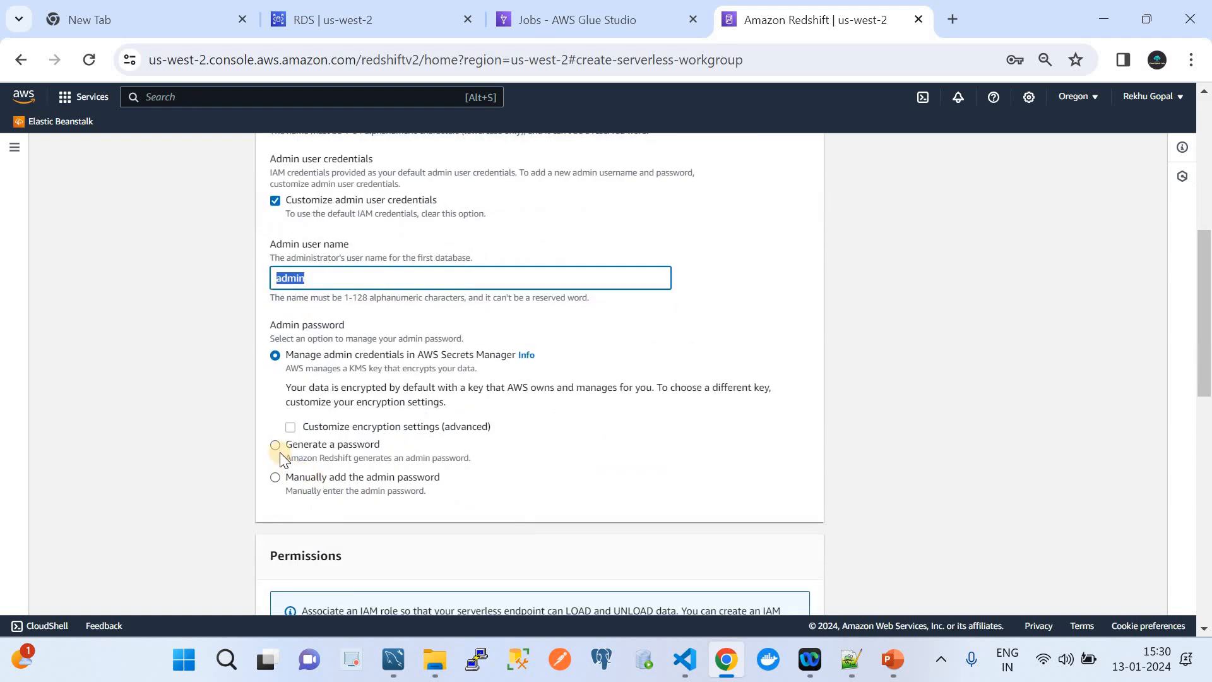
left_click(273, 475)
left_click(368, 492)
key("ctrl+v")
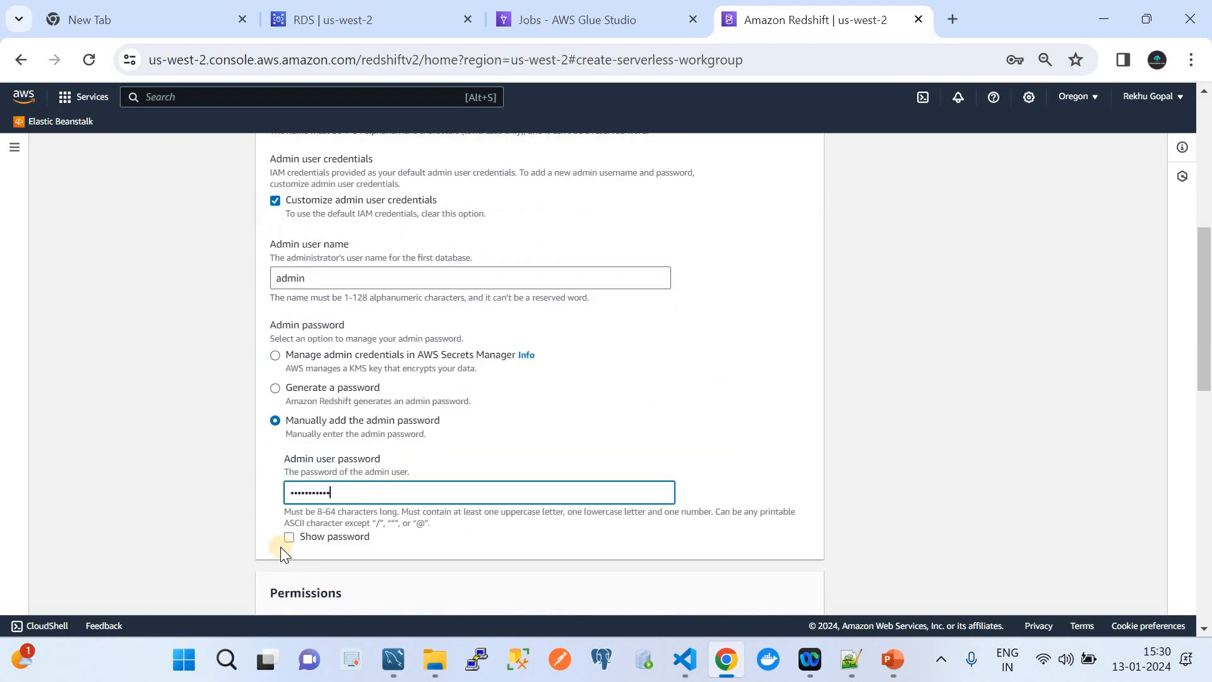
left_click(289, 537)
Associate the ETLlambdaAccessRole IAM role and advance to Review and create.
scroll(349, 500, "down", 2)
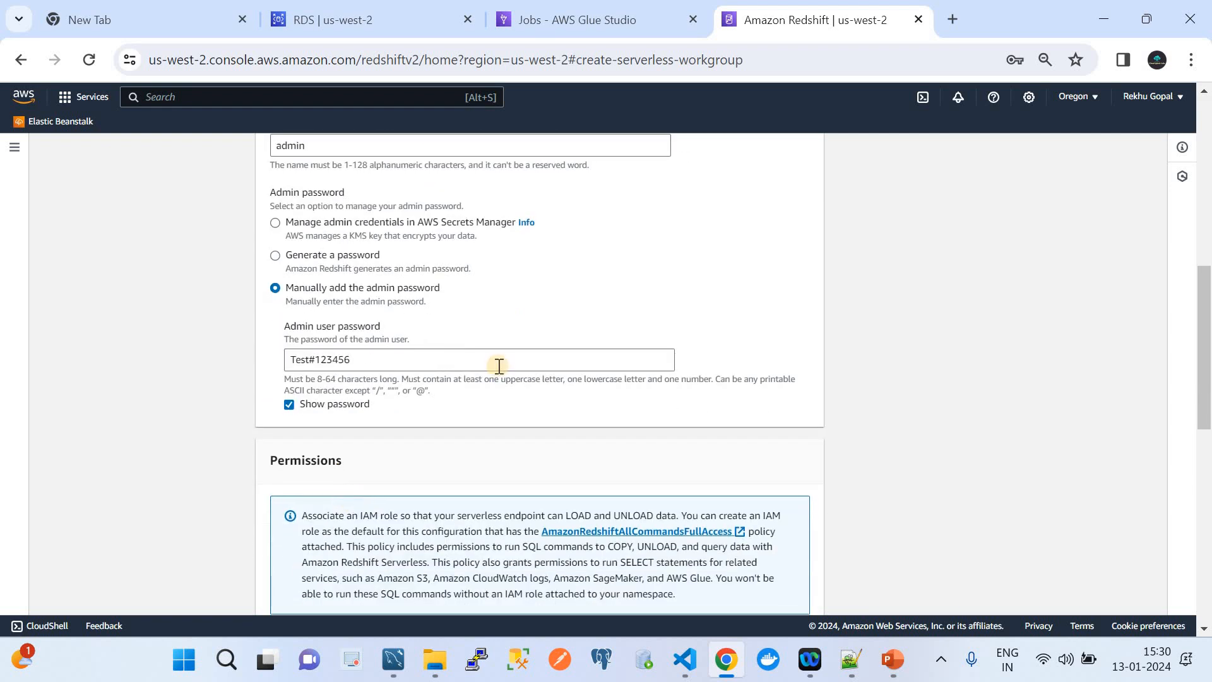
scroll(492, 391, "down", 3)
scroll(698, 428, "down", 3)
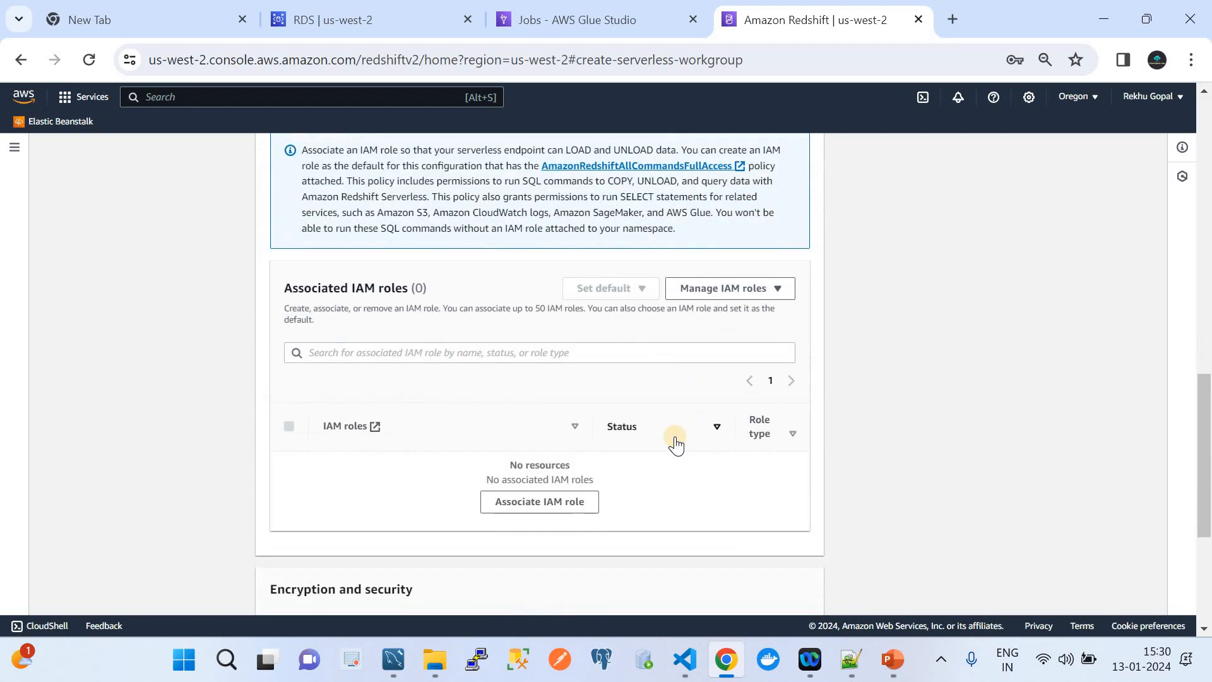
left_click(548, 500)
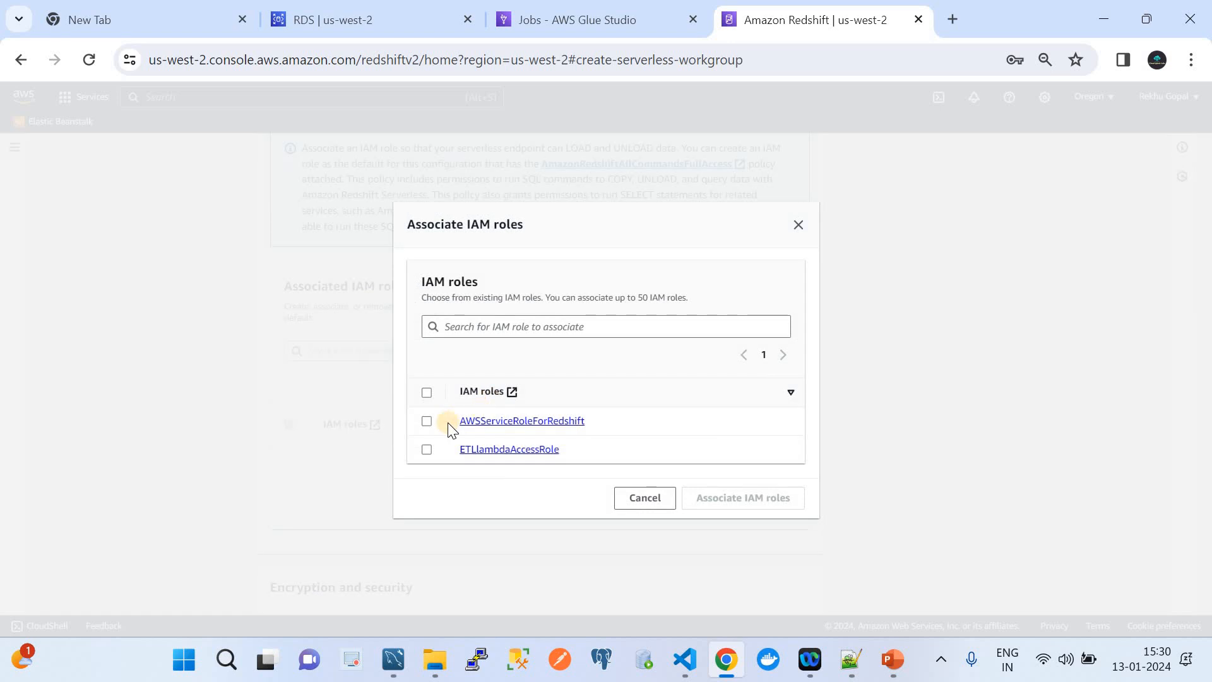
left_click(426, 449)
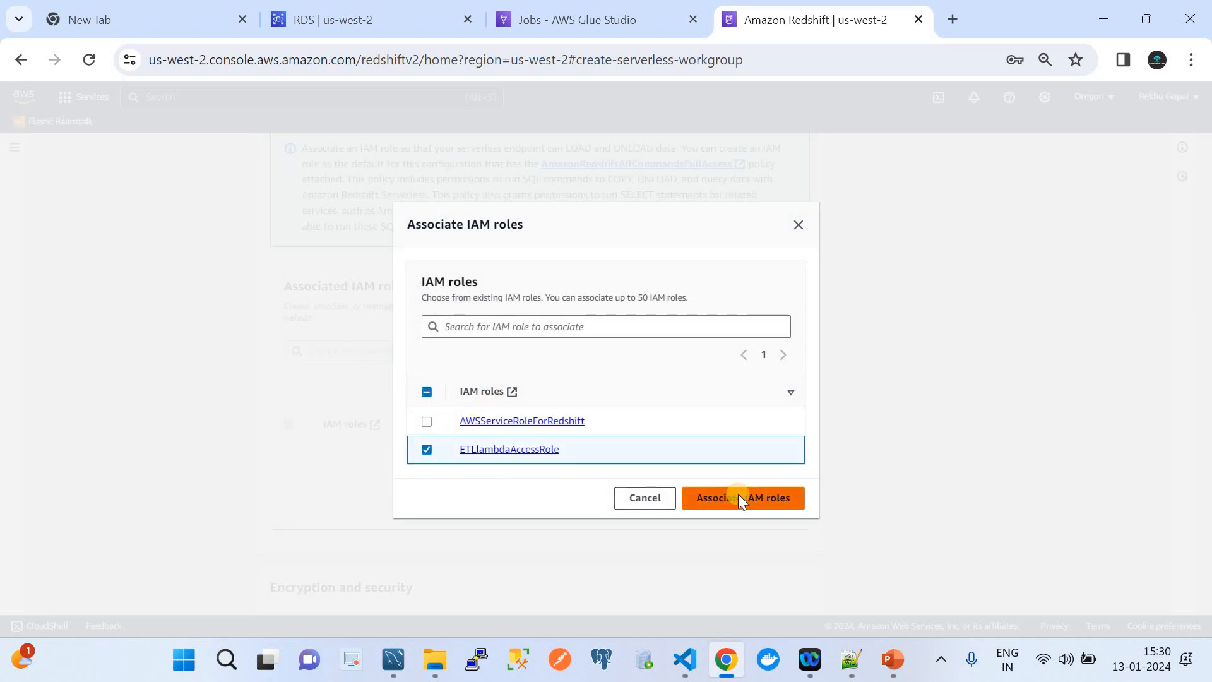
left_click(737, 496)
scroll(684, 510, "down", 2)
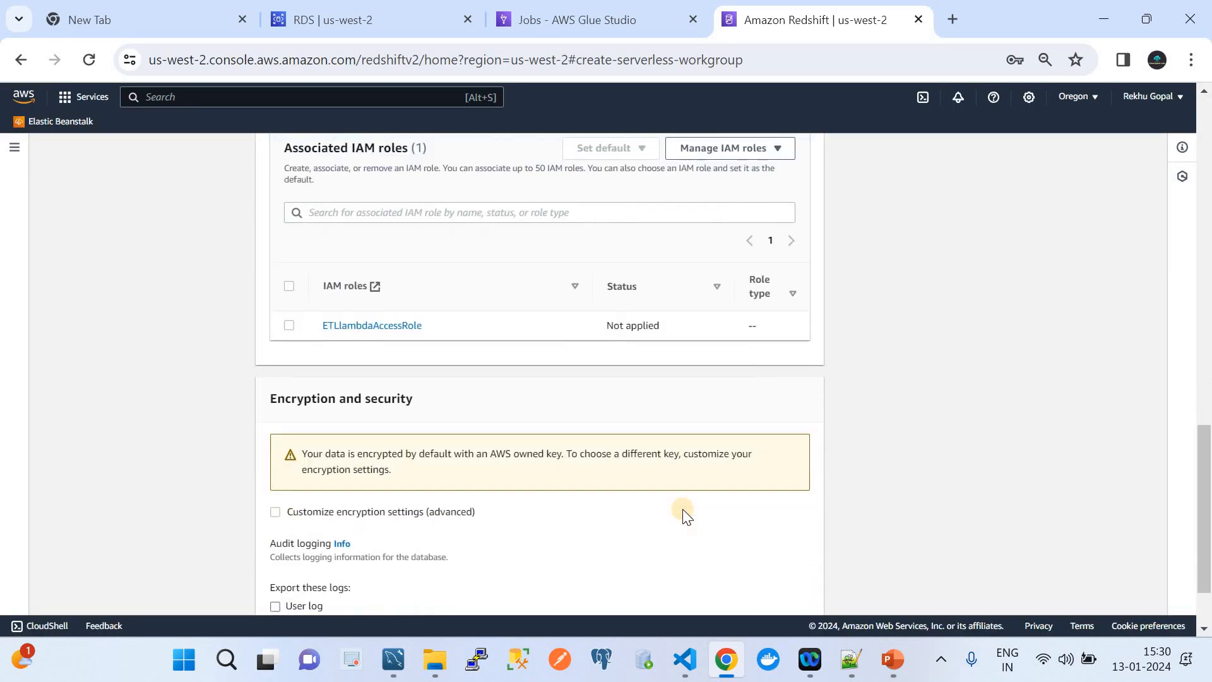
scroll(683, 509, "down", 2)
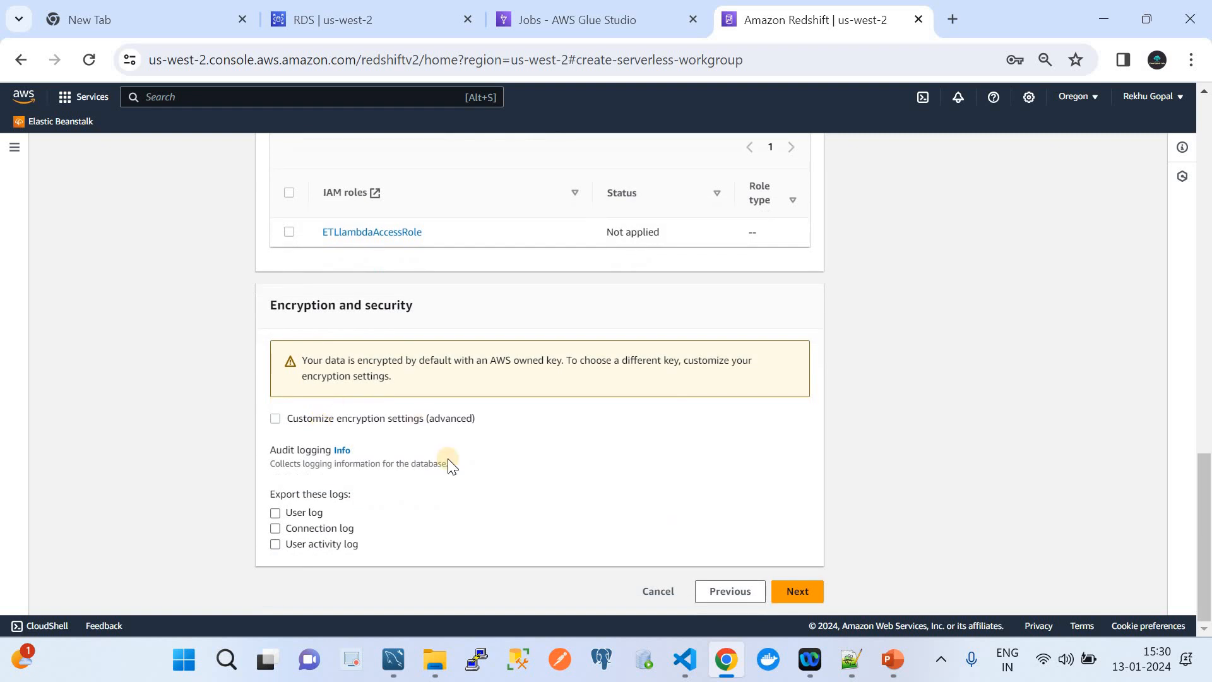
left_click(806, 590)
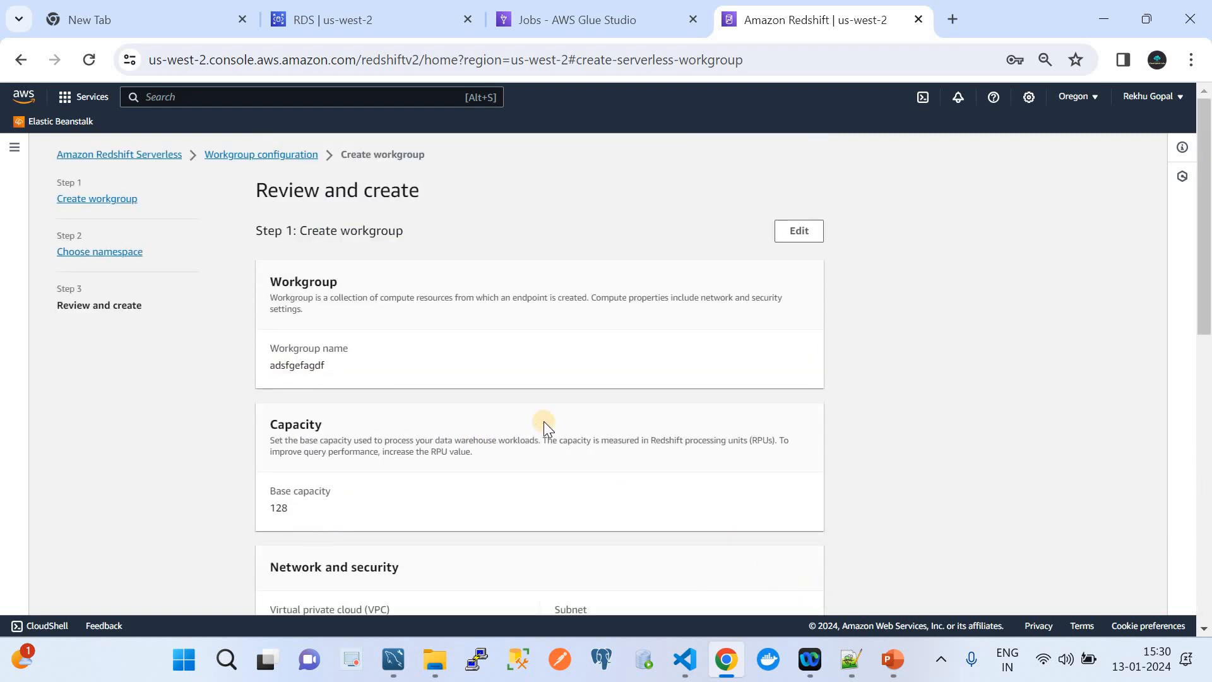
Cancel the new workgroup and open the existing redshiftdw workgroup in query editor v2.
scroll(543, 422, "down", 10)
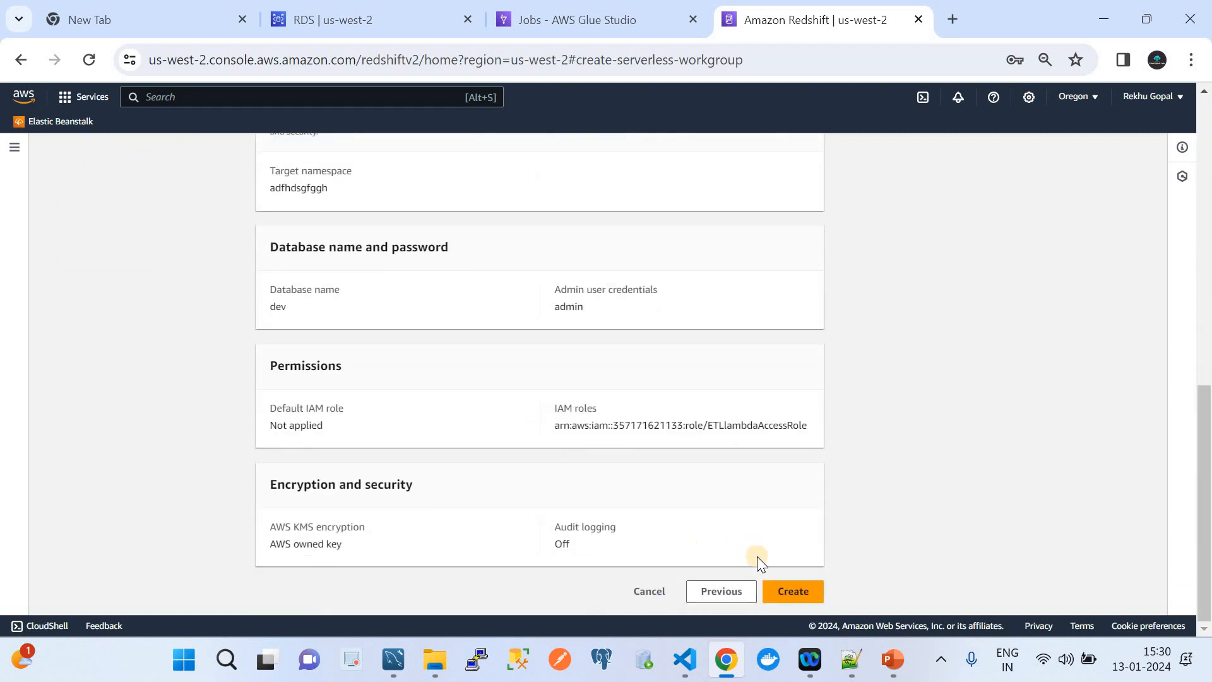
left_click(641, 595)
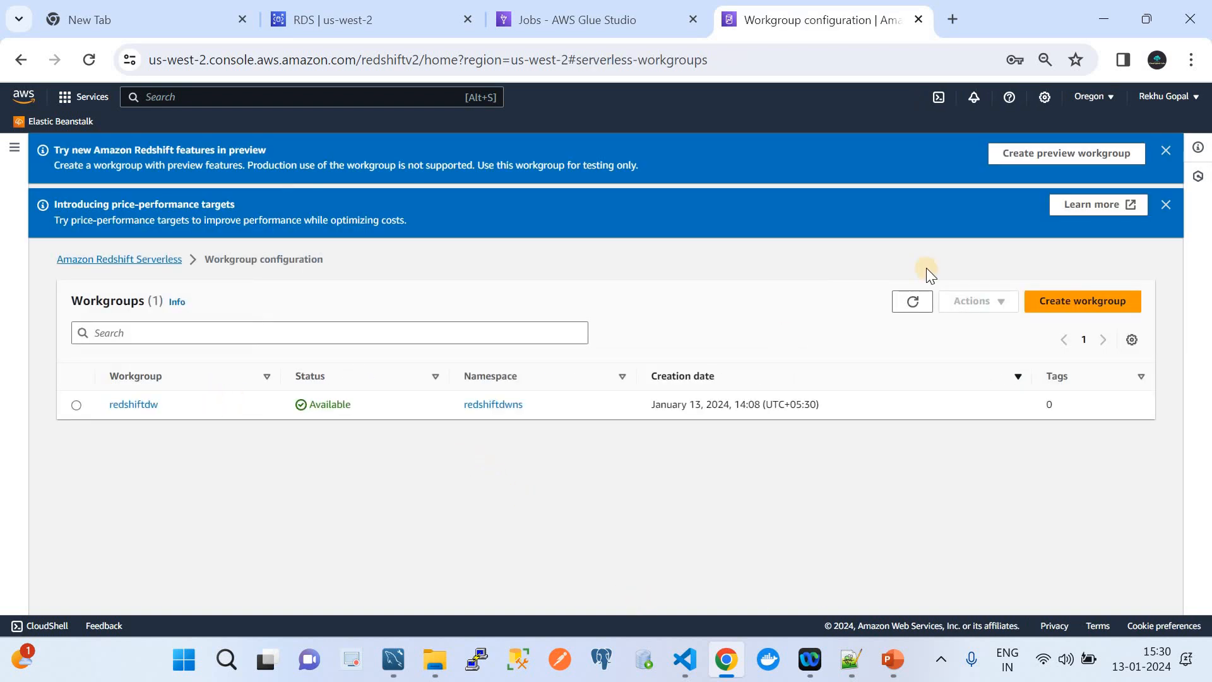
left_click(914, 303)
left_click(151, 406)
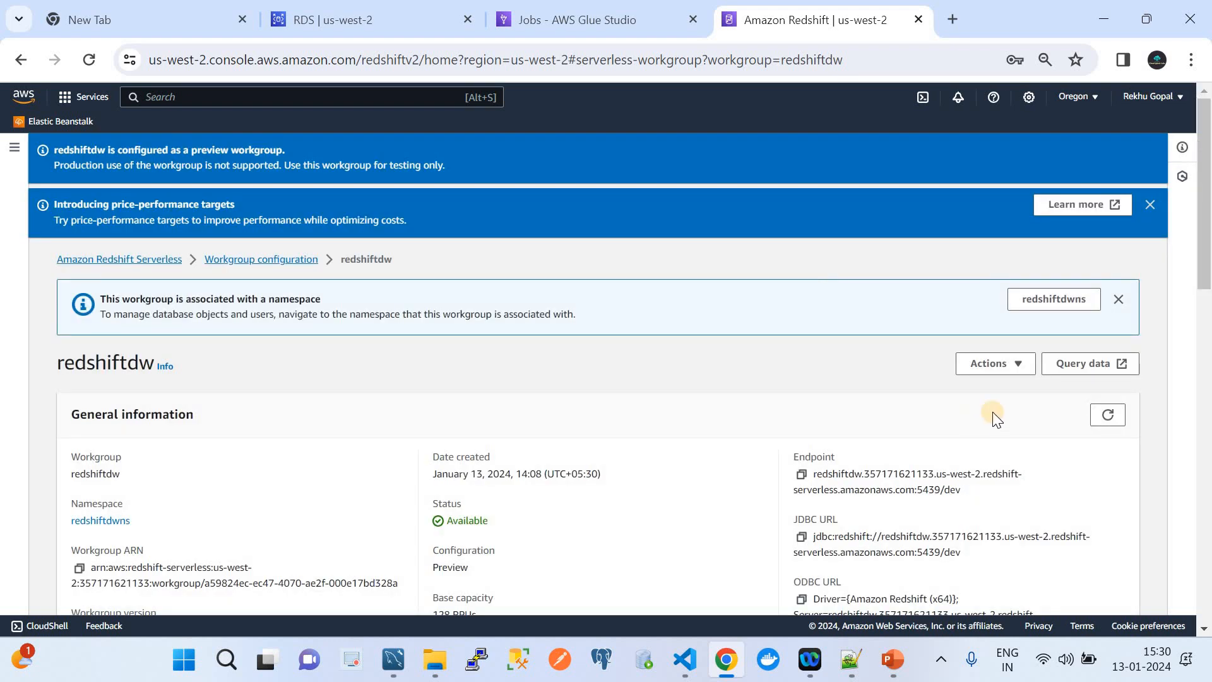
left_click(1085, 365)
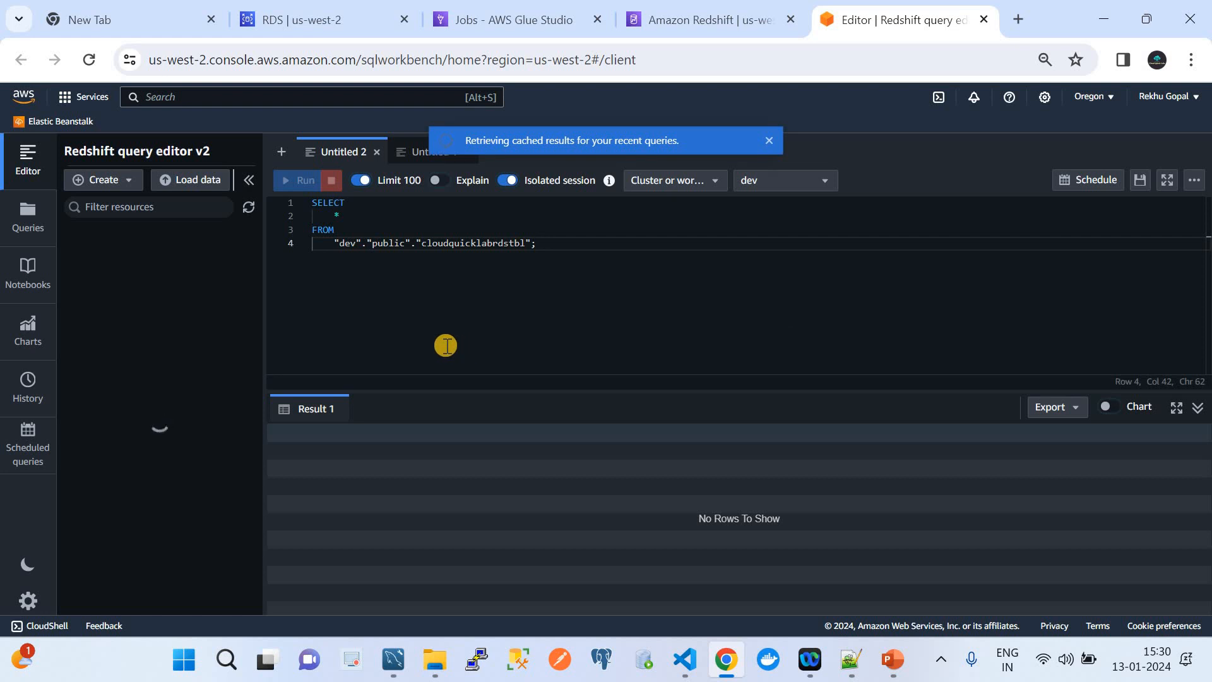
Browse redshiftdw > dev > public tables and review the cloudquicklabrdstbl create table statement.
left_click(77, 234)
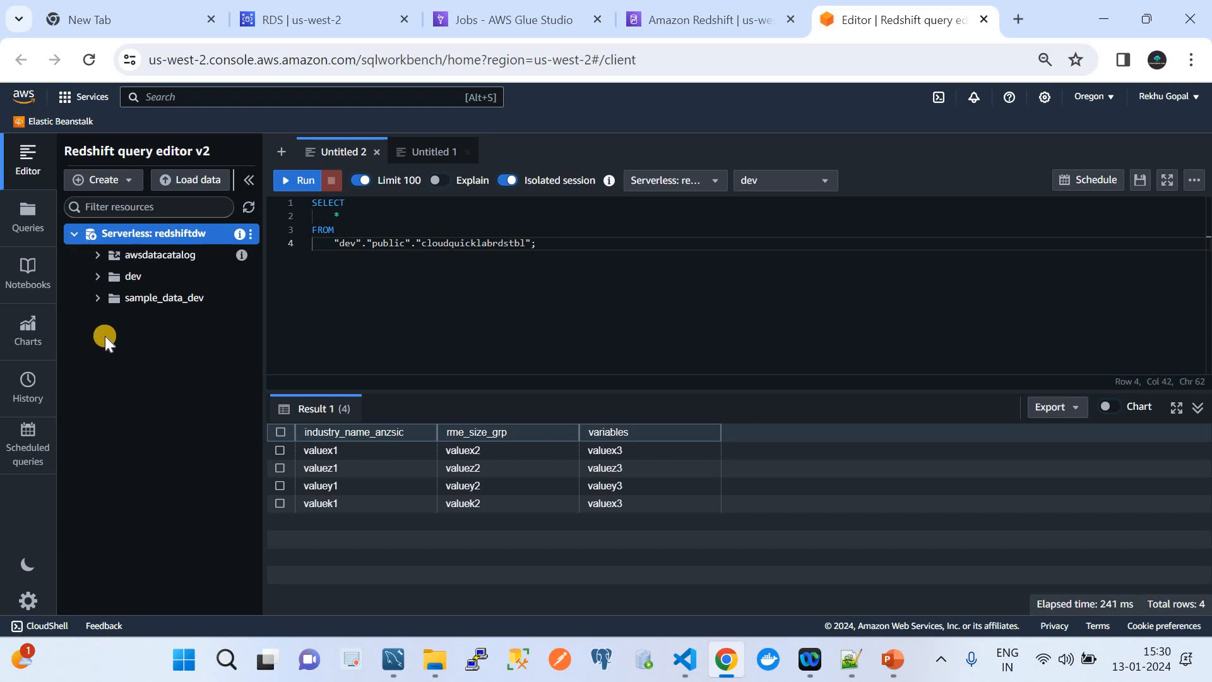
left_click(98, 276)
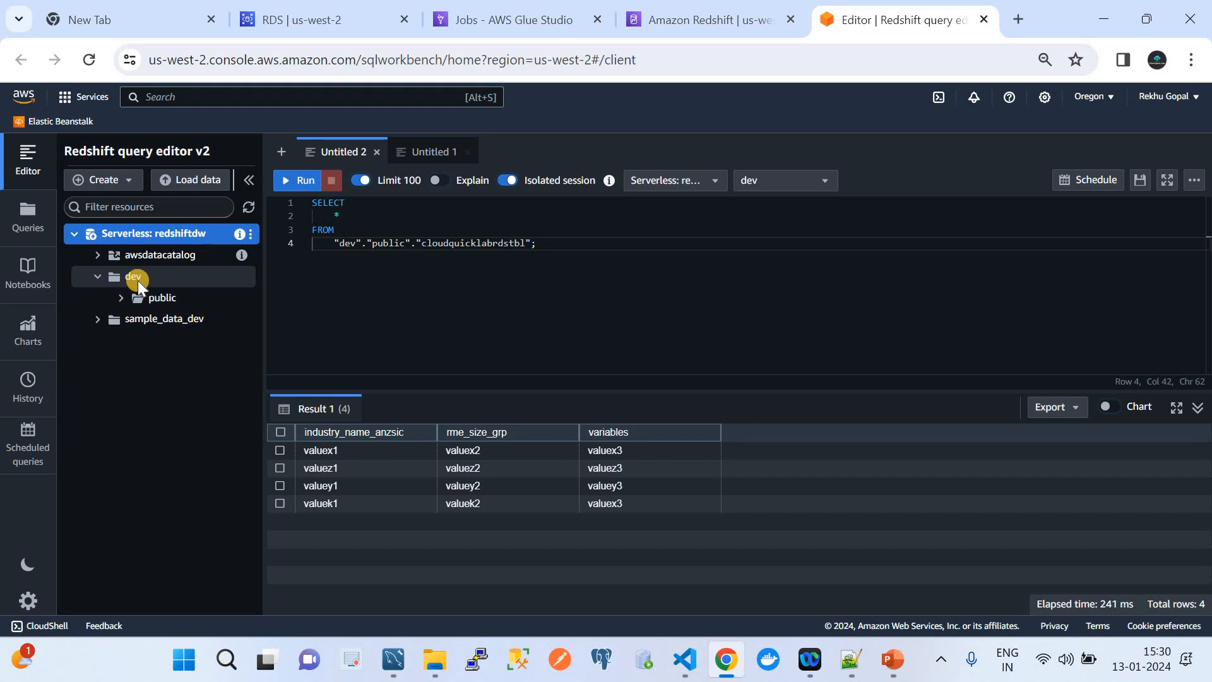
left_click(123, 296)
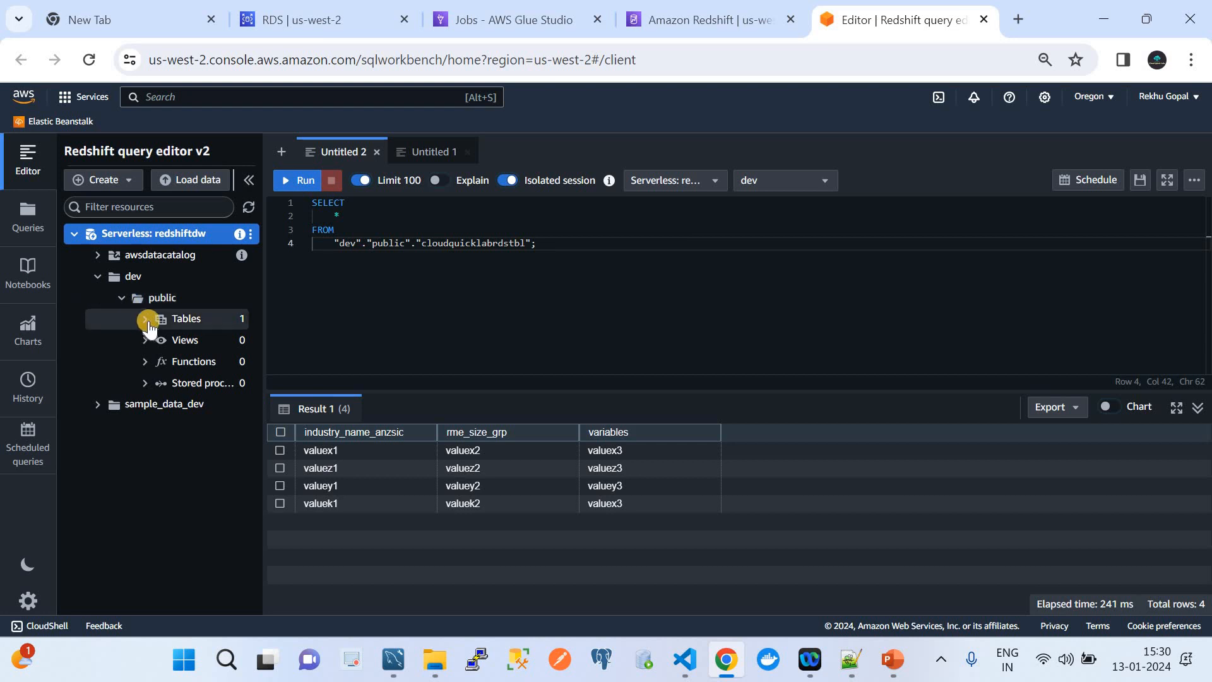
left_click(144, 319)
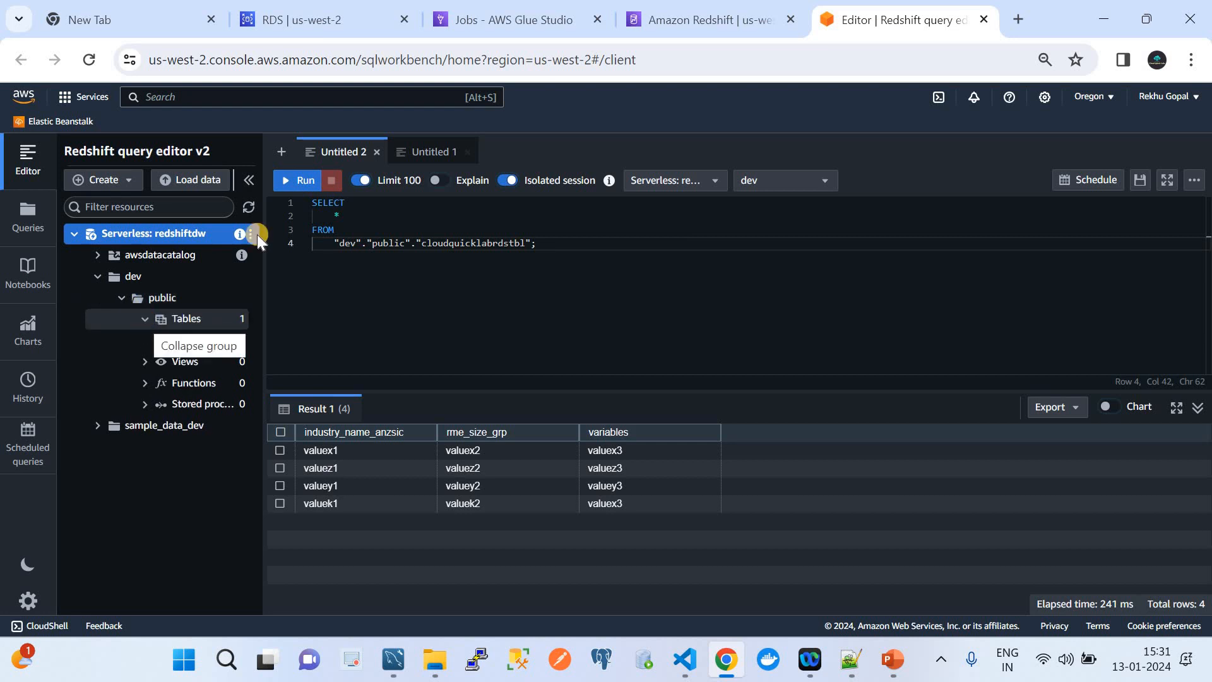
left_click(435, 149)
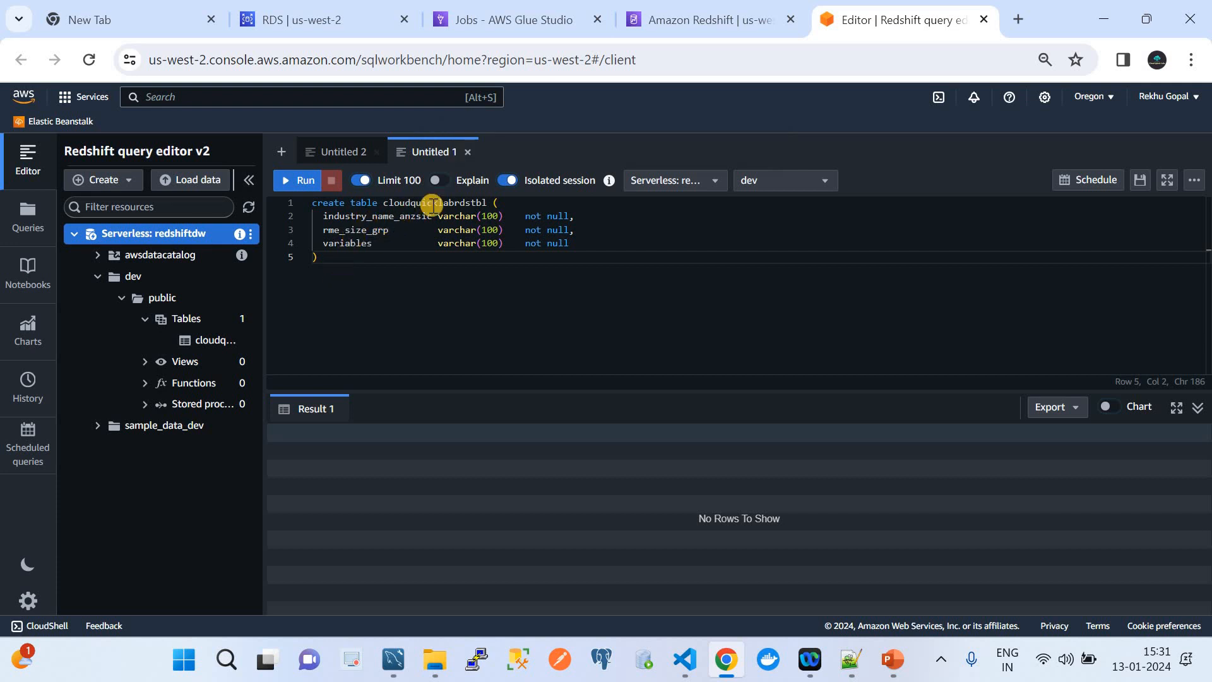
left_click(430, 203)
left_click(392, 216)
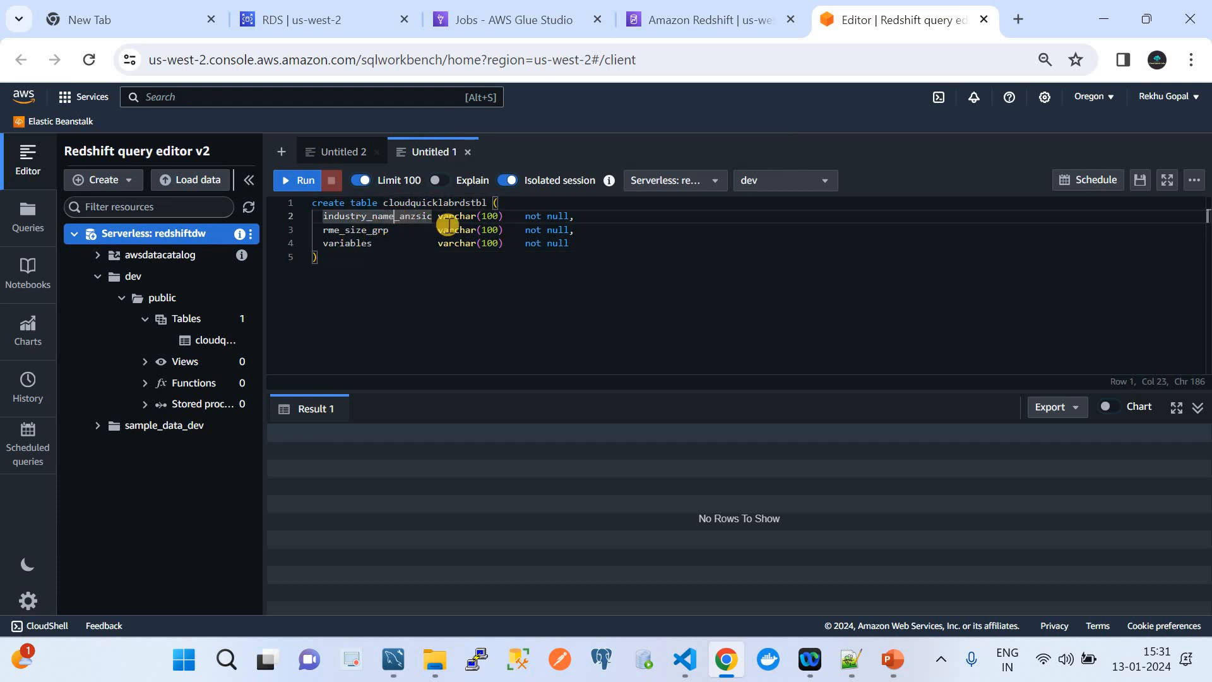
left_click_drag(349, 260, 306, 208)
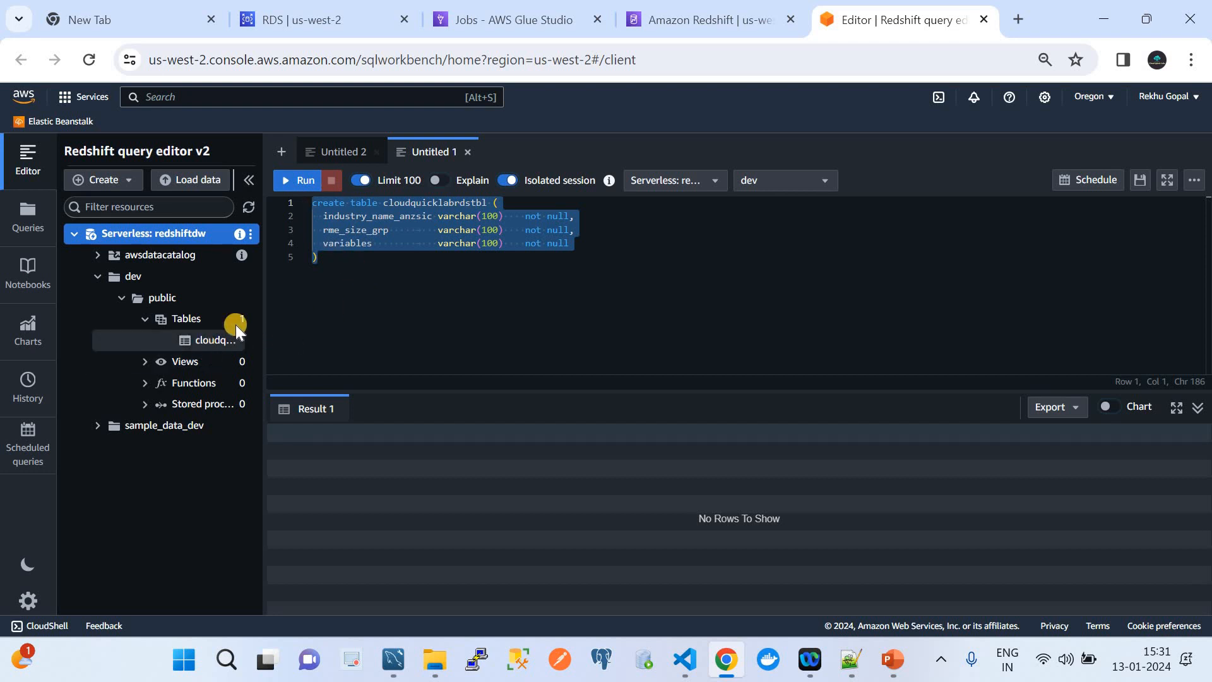
Review the SELECT results showing 4 rows alongside the ETL slide, then go to Glue Studio jobs.
left_click(321, 153)
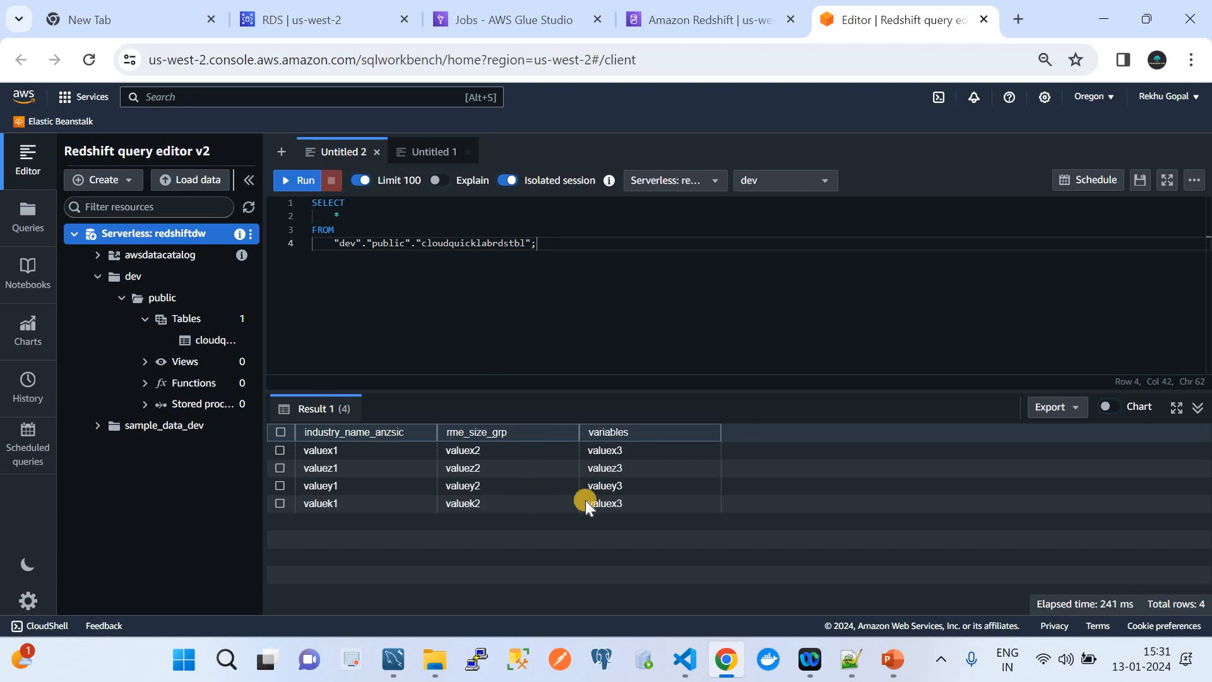
left_click(892, 659)
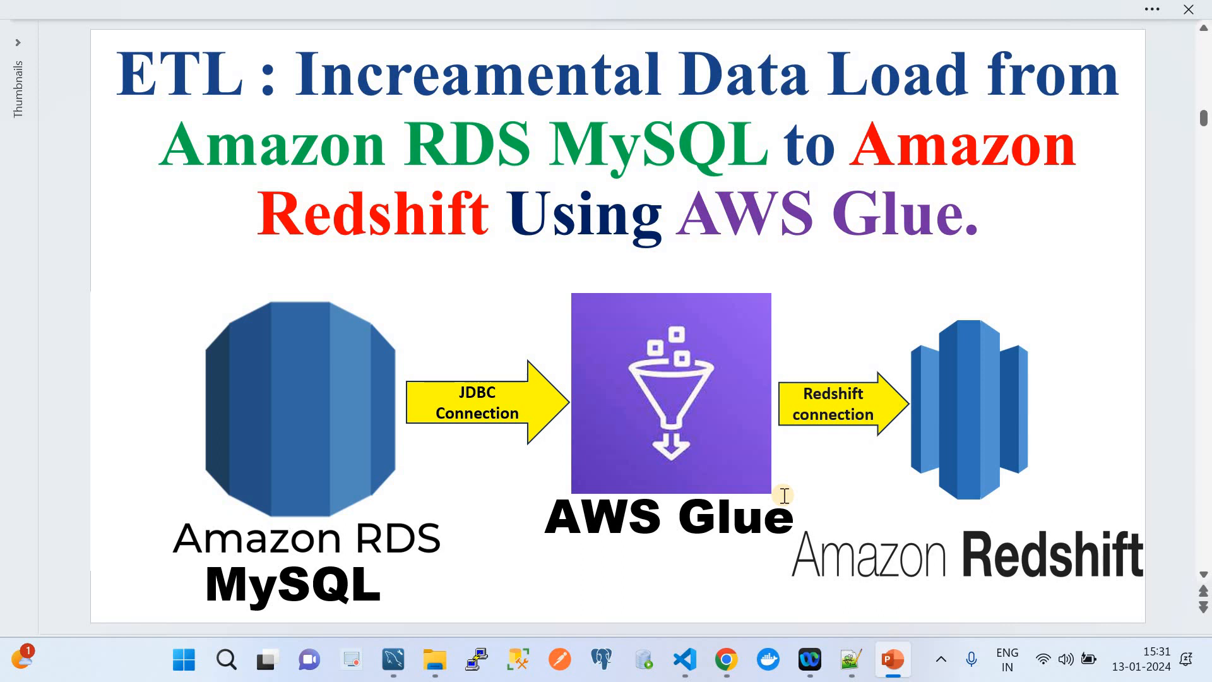
left_click(726, 659)
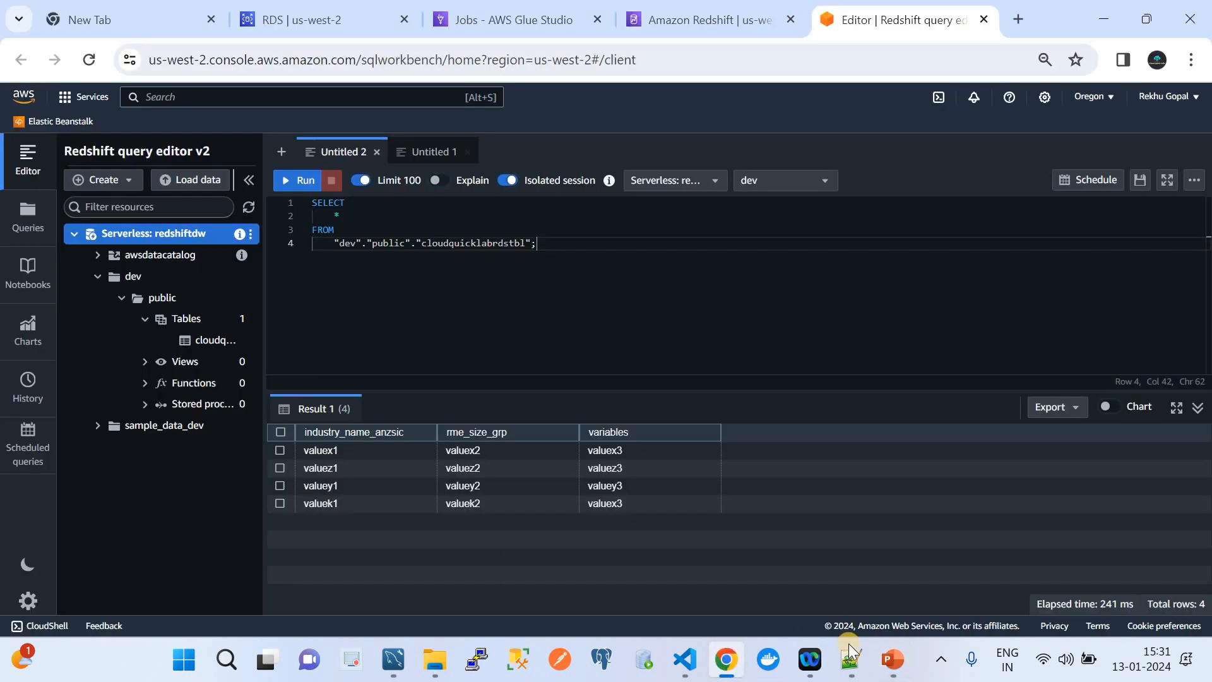
left_click(893, 659)
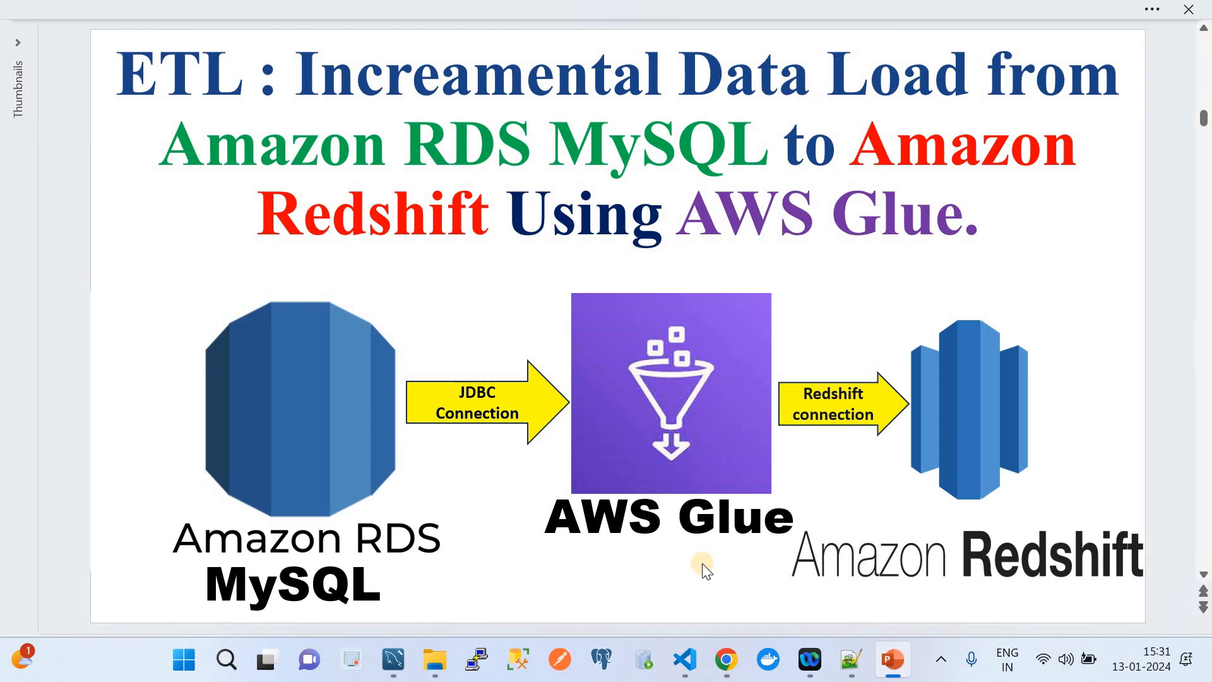
left_click(726, 659)
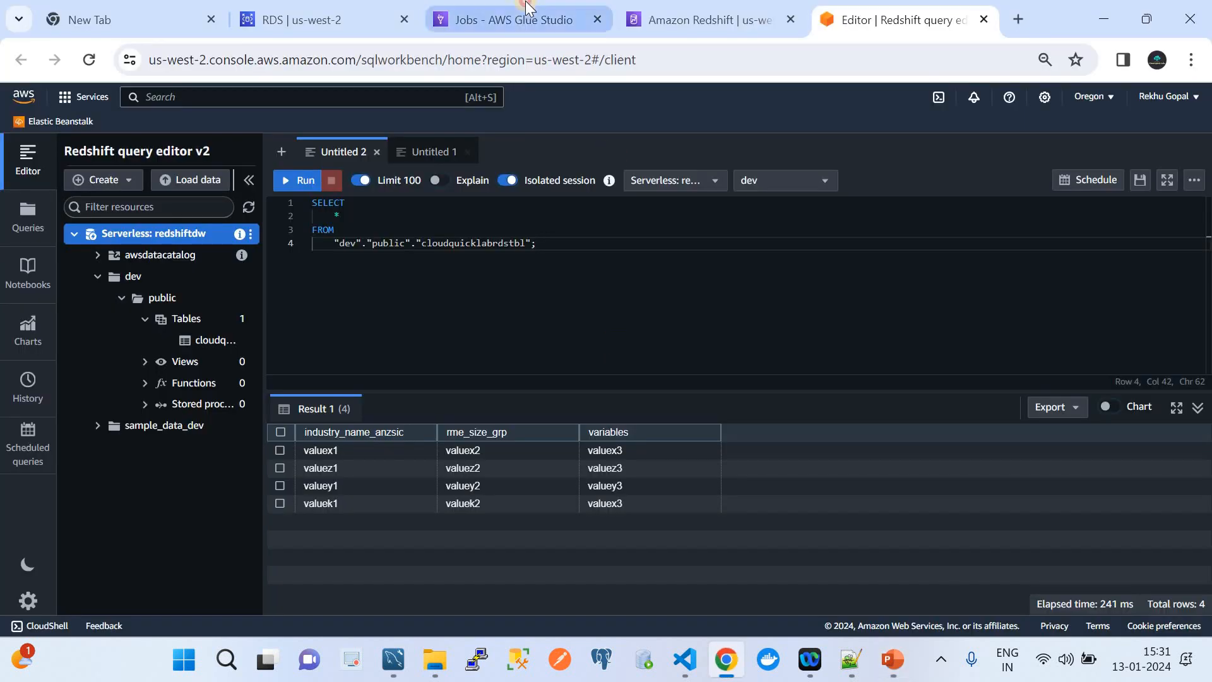
left_click(527, 8)
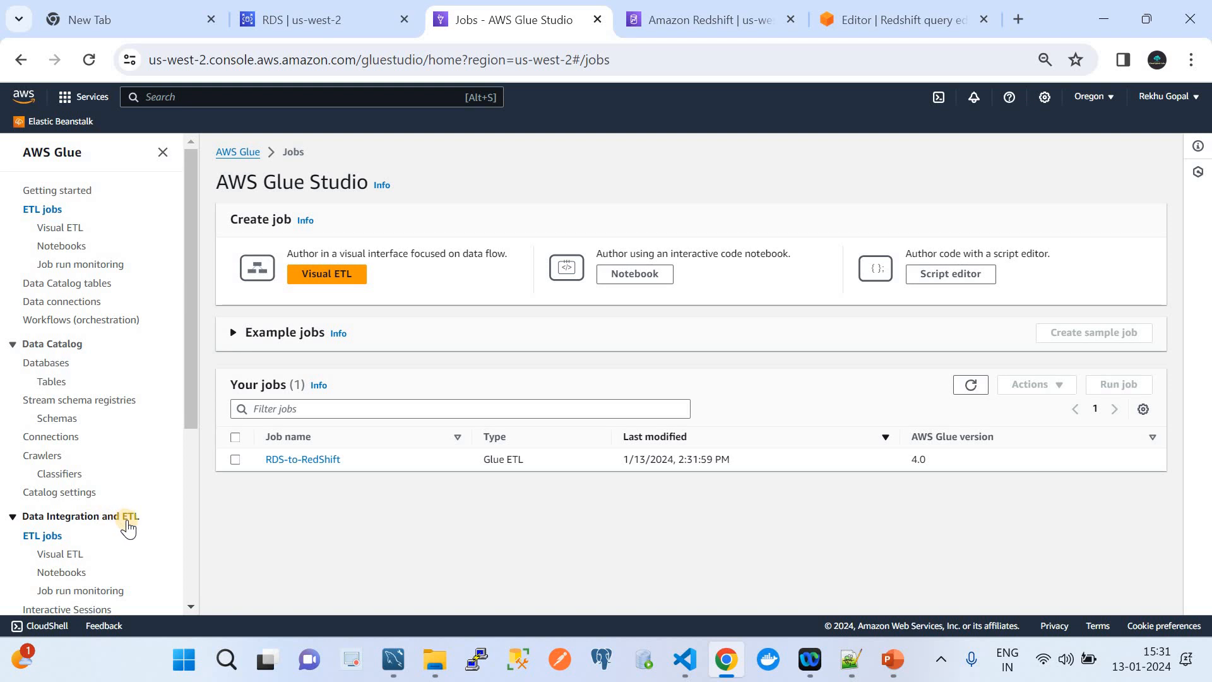
Collapse Data Catalog in the navigation and create a new Visual ETL job.
left_click(12, 346)
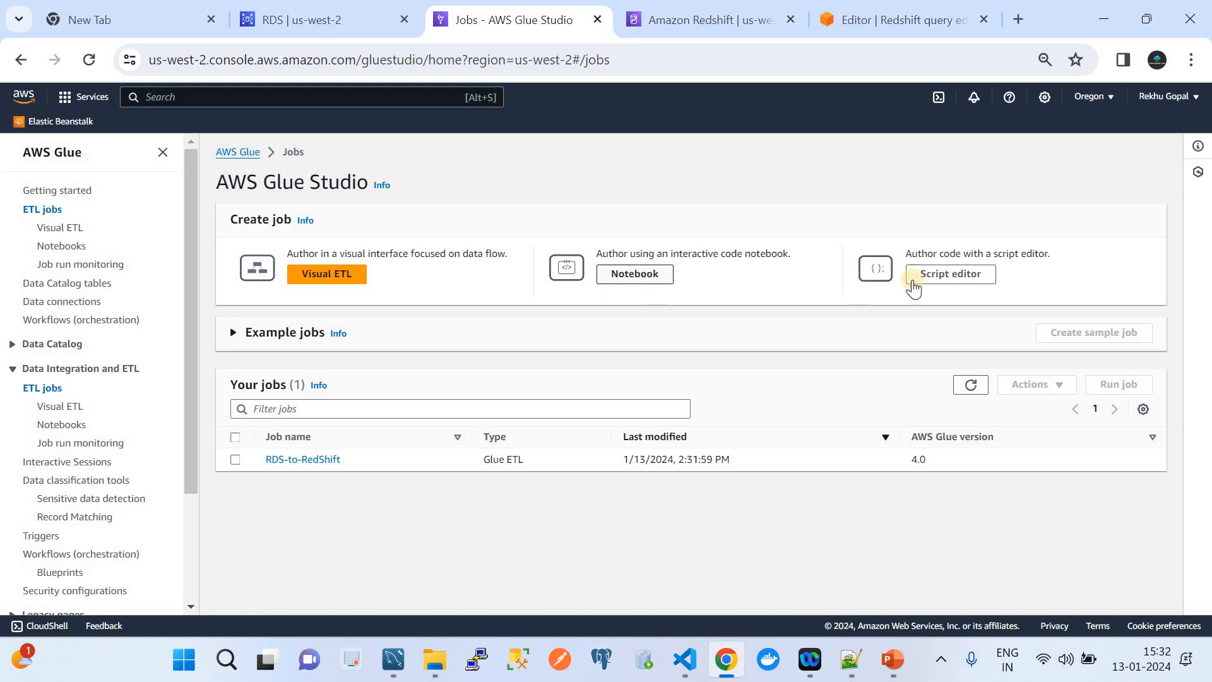
left_click(335, 279)
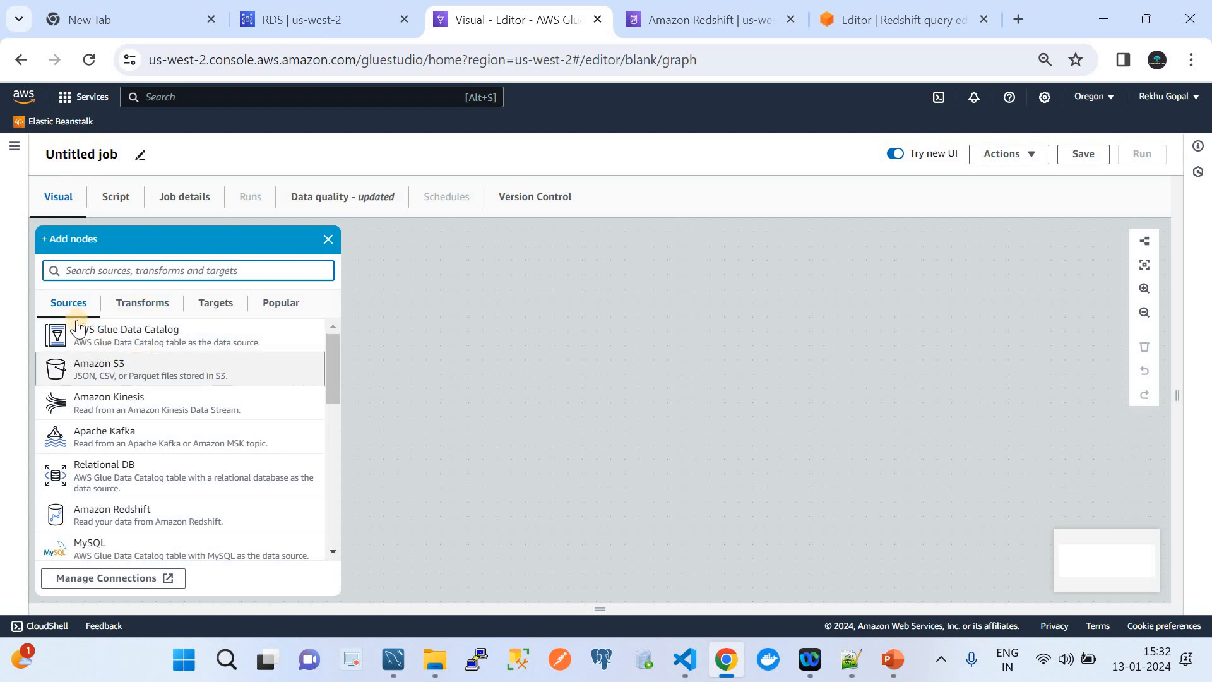
Rename the job from Untitled job to Demo.
double_click(108, 154)
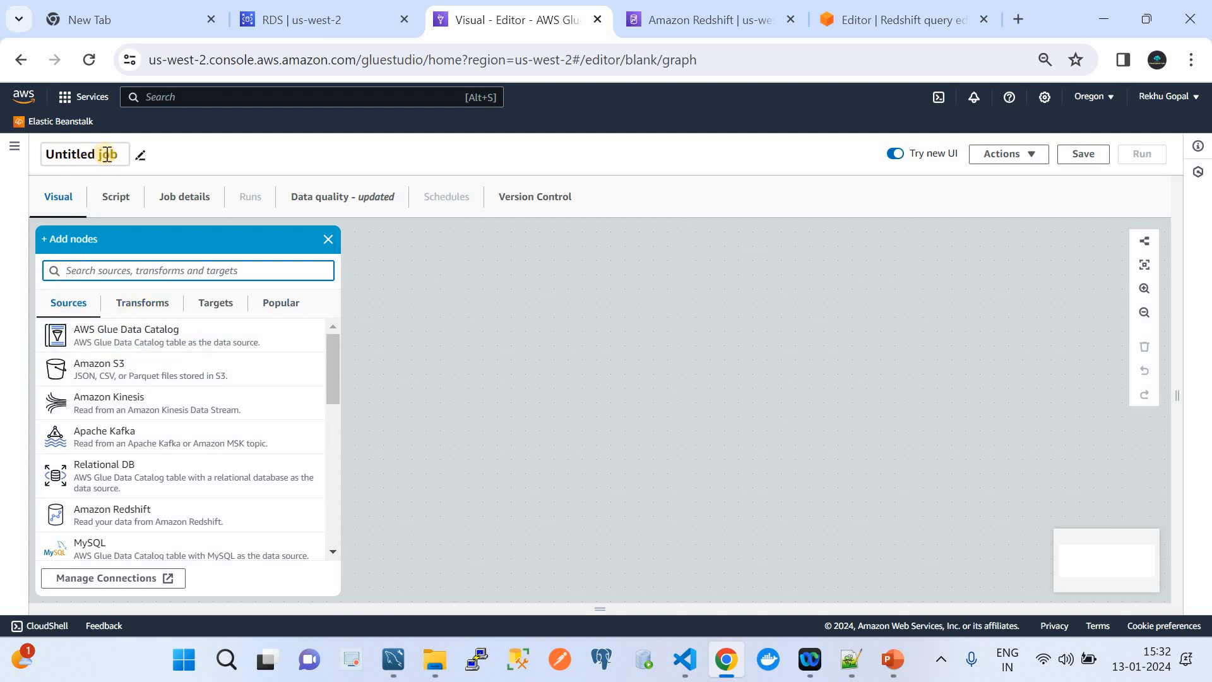
triple_click(79, 153)
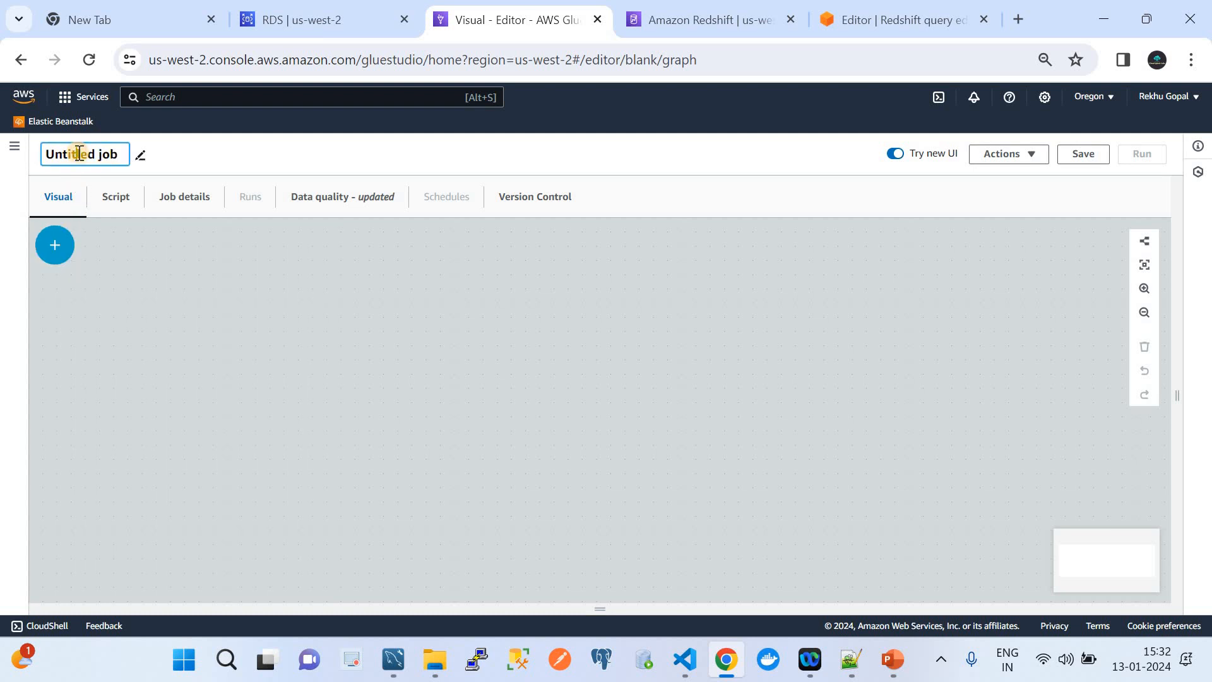
type("Demo")
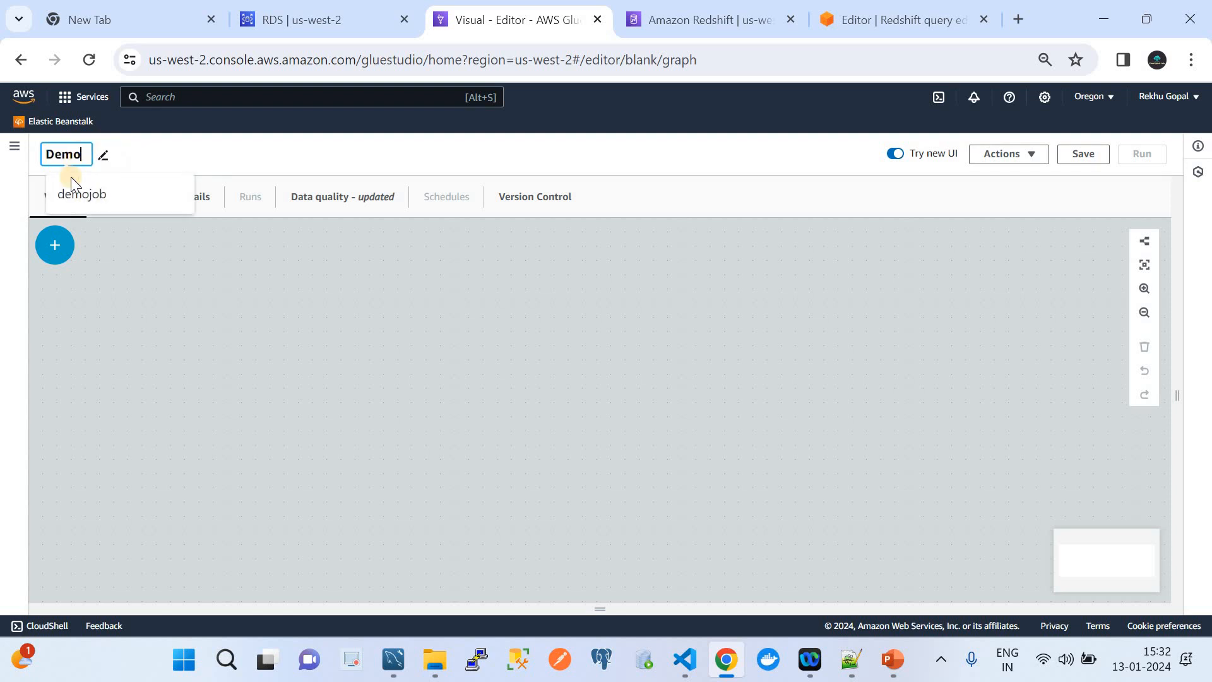
Add a Relational DB source node and name it DemoMysql.
left_click(55, 244)
left_click(77, 335)
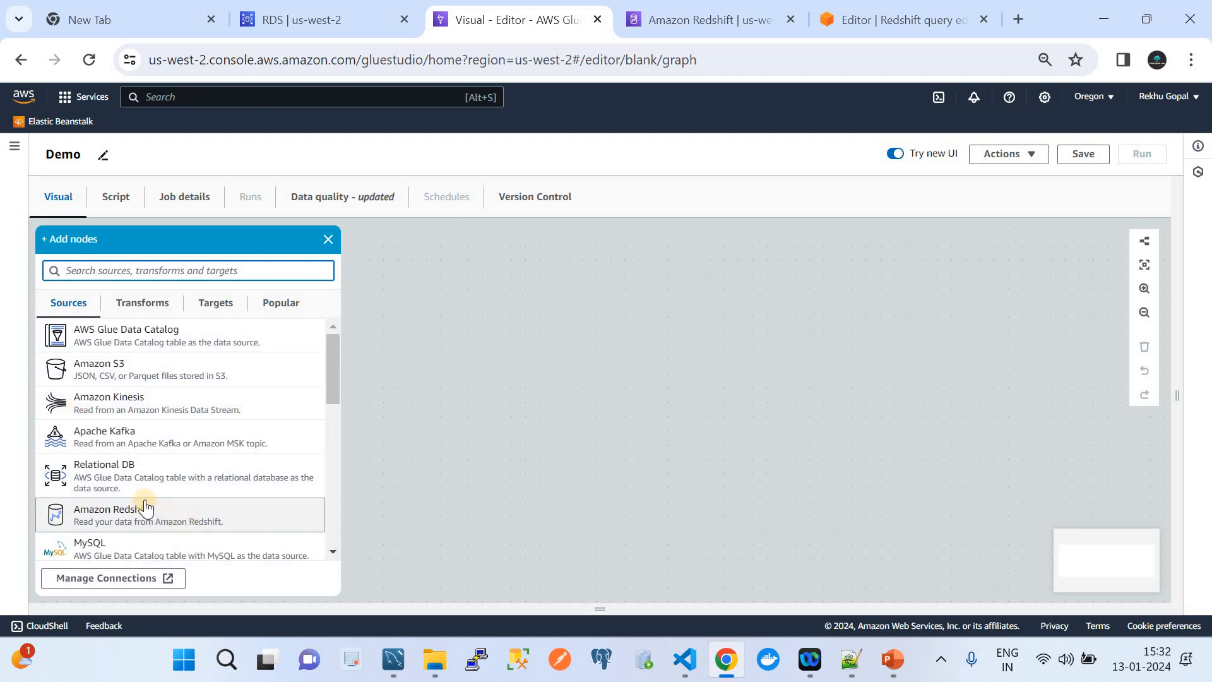
left_click(110, 491)
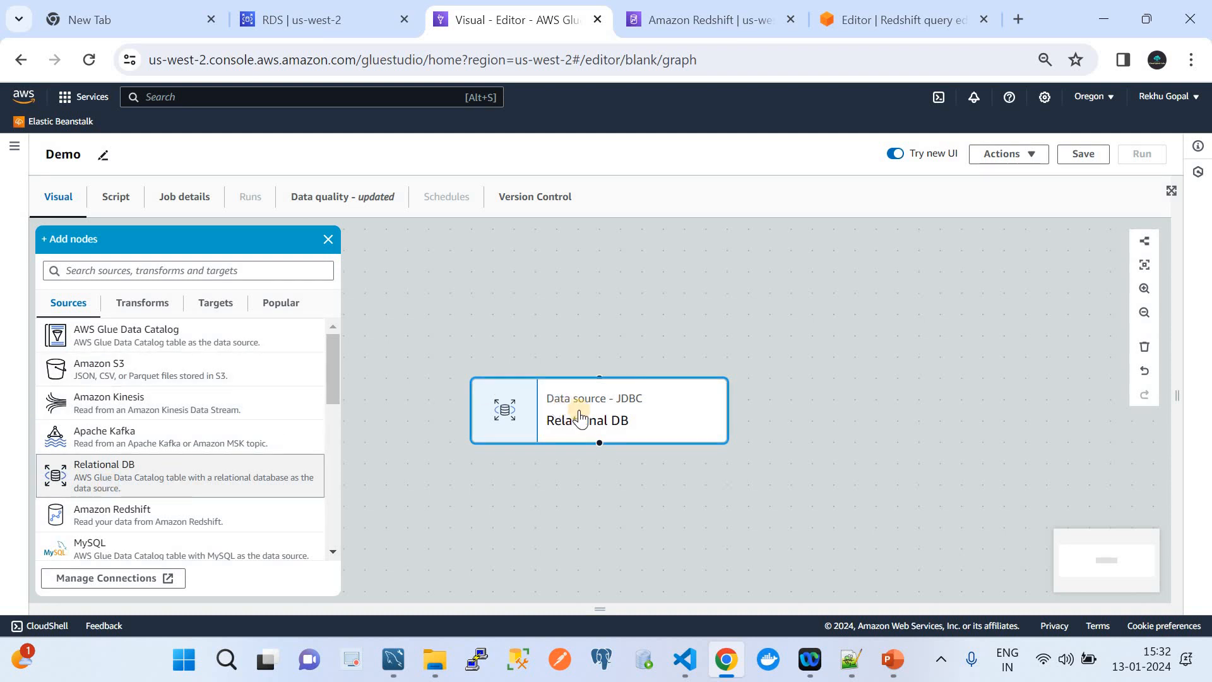
left_click(589, 422)
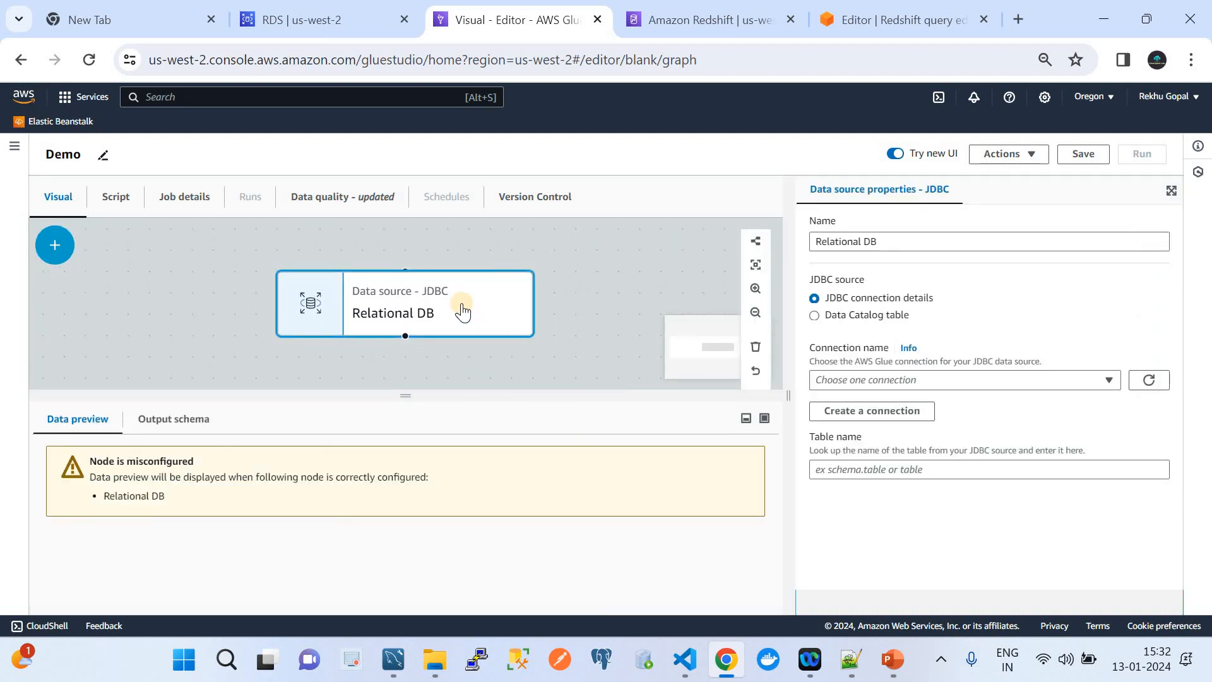
left_click(891, 238)
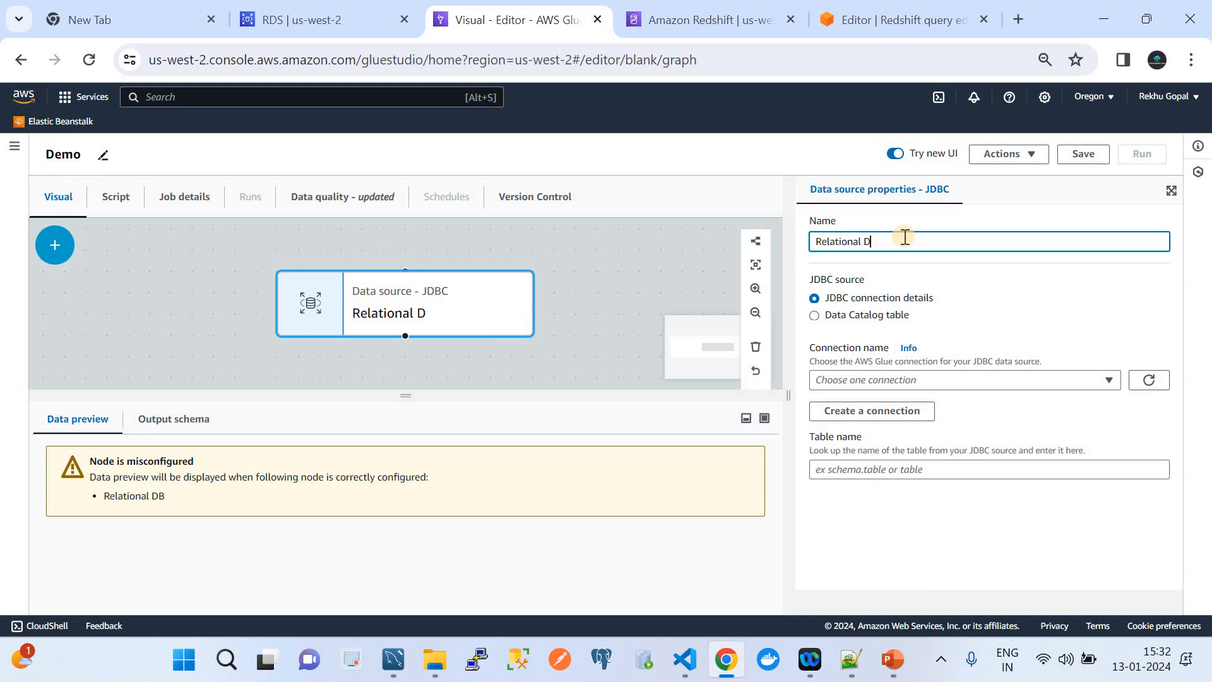
key("BackSpace")
key("BackSpace")
key("BackSpace")
key("BackSpace")
key("BackSpace")
key("BackSpace")
key("BackSpace")
key("BackSpace")
key("BackSpace")
key("BackSpace")
key("BackSpace")
key("BackSpace")
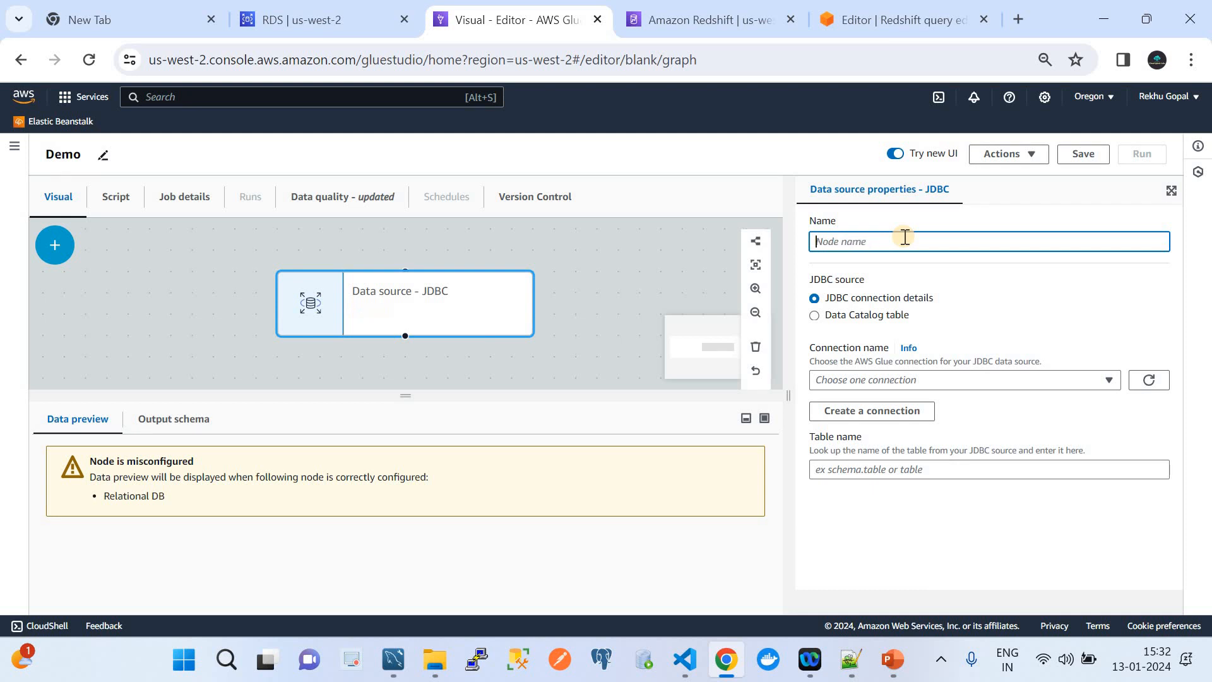
type("Demo")
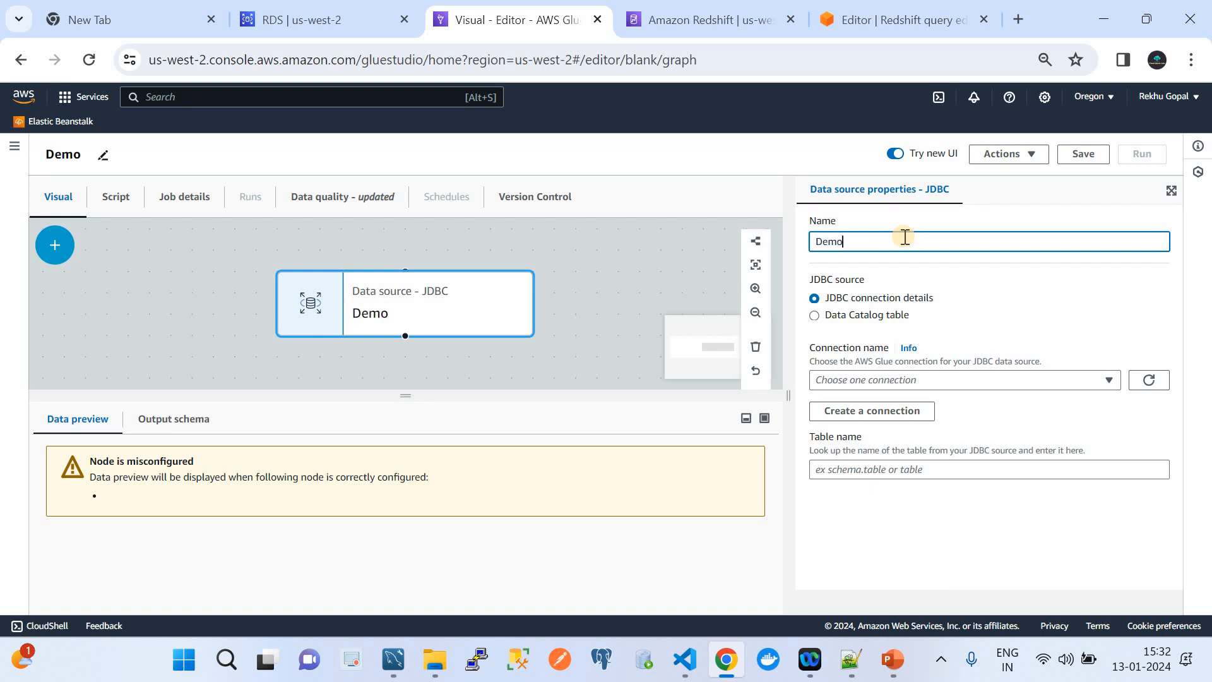
type("Mysql")
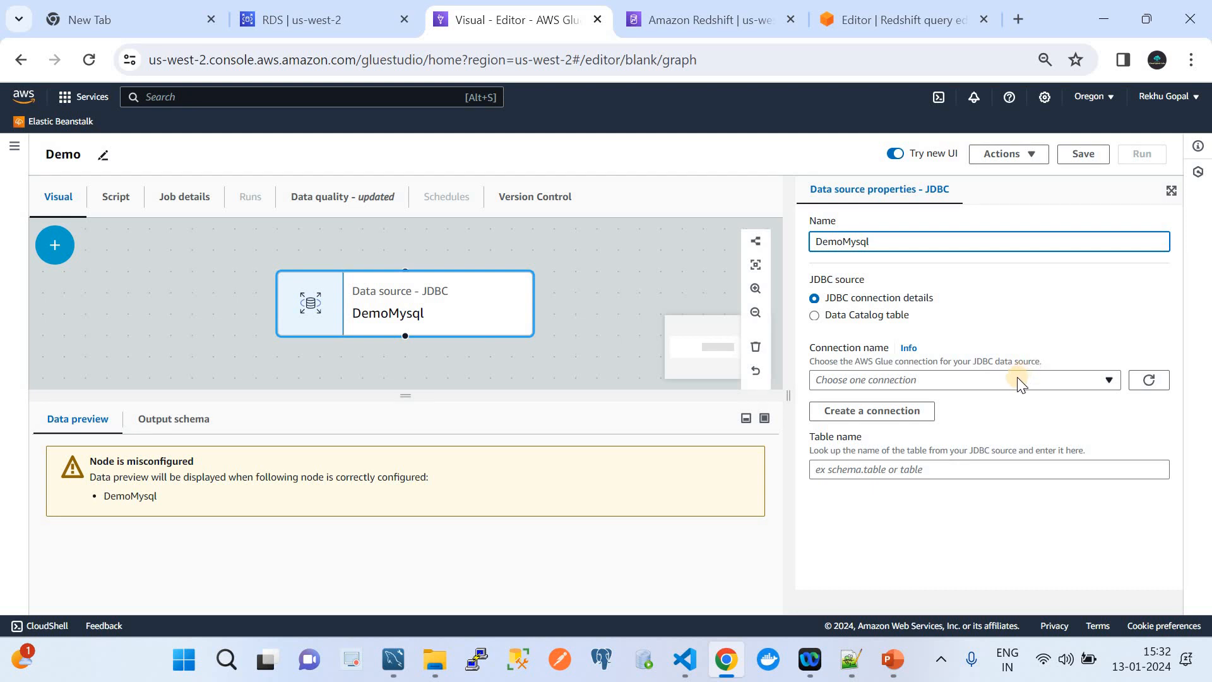
Start a new MySQL connection using database instance rdsmysqldb.
left_click(909, 409)
left_click(440, 208)
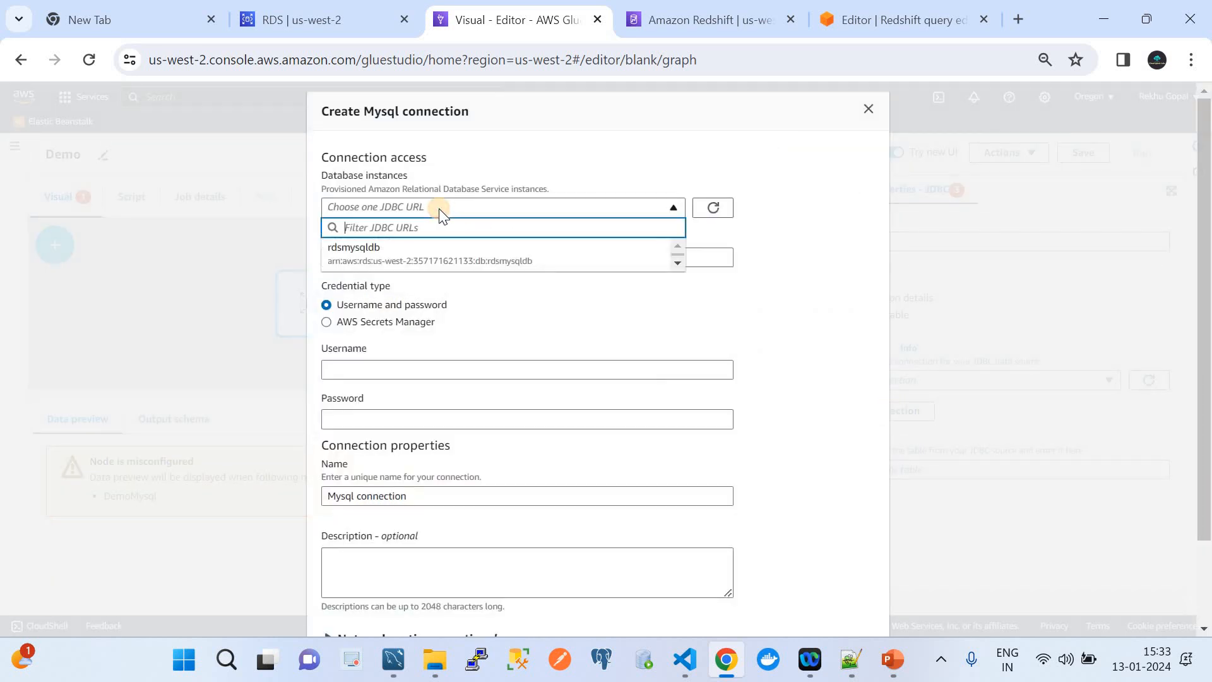
left_click(429, 259)
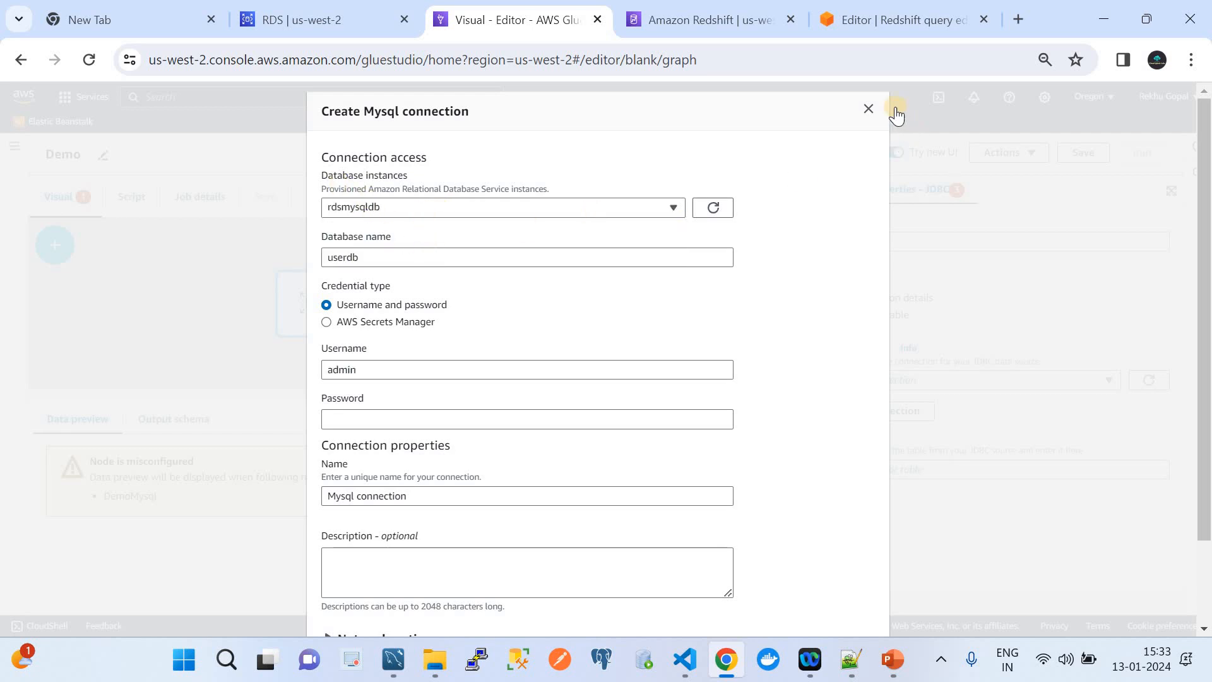
left_click(868, 109)
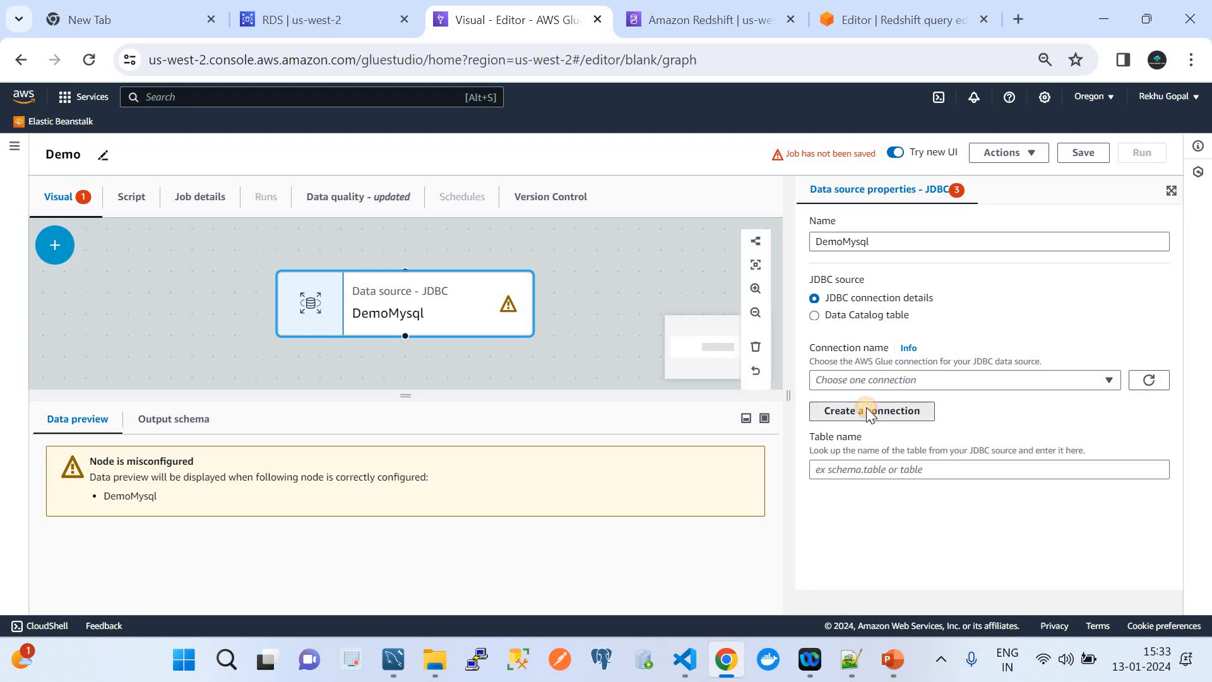
left_click(867, 411)
left_click(442, 209)
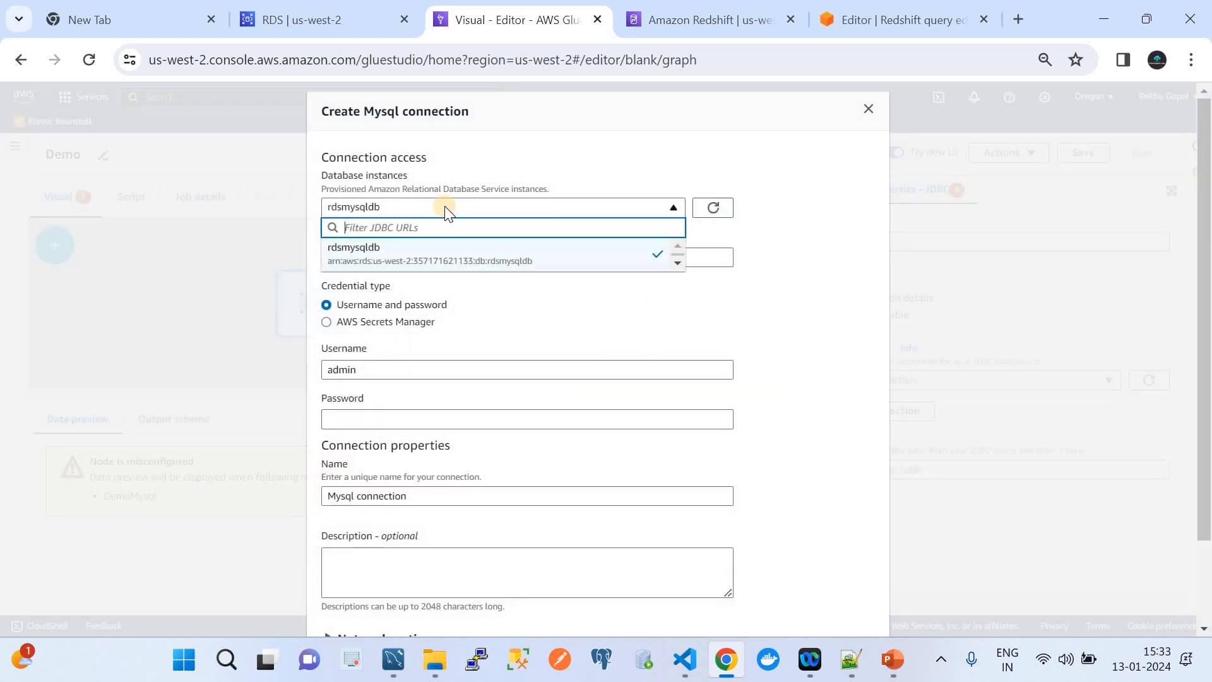
left_click(441, 261)
Verify the rdsmysqldb identifier in RDS and the userdb database name in the form.
left_click(268, 20)
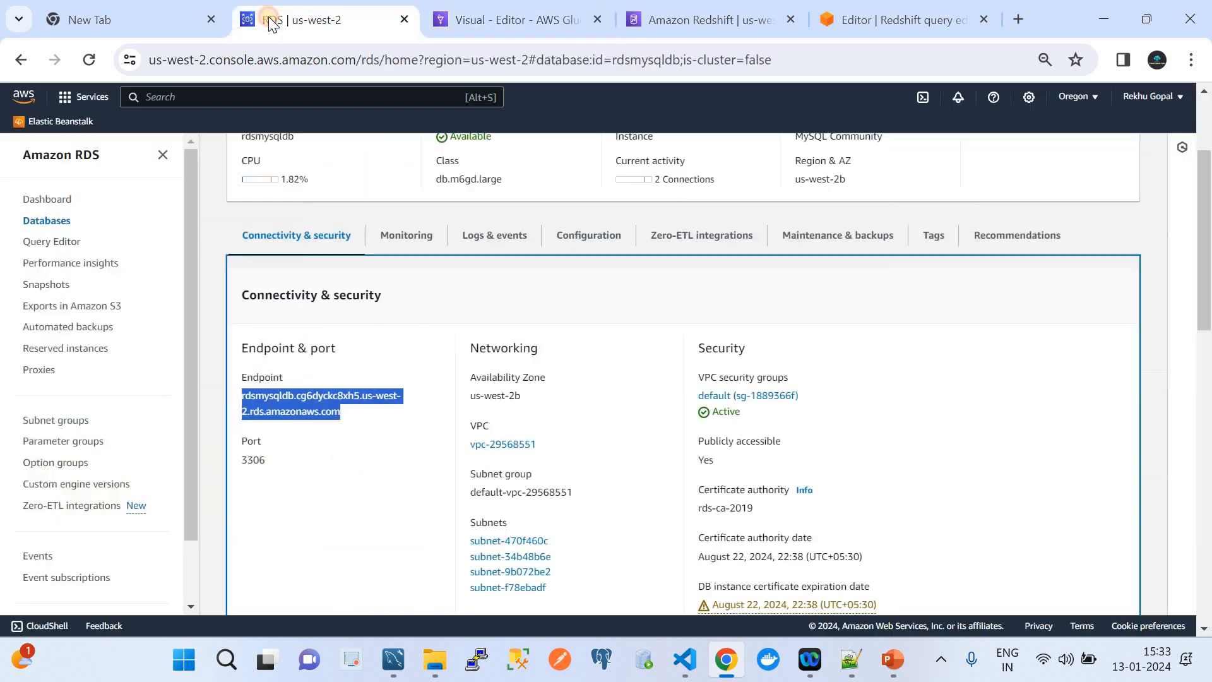
scroll(329, 287, "up", 3)
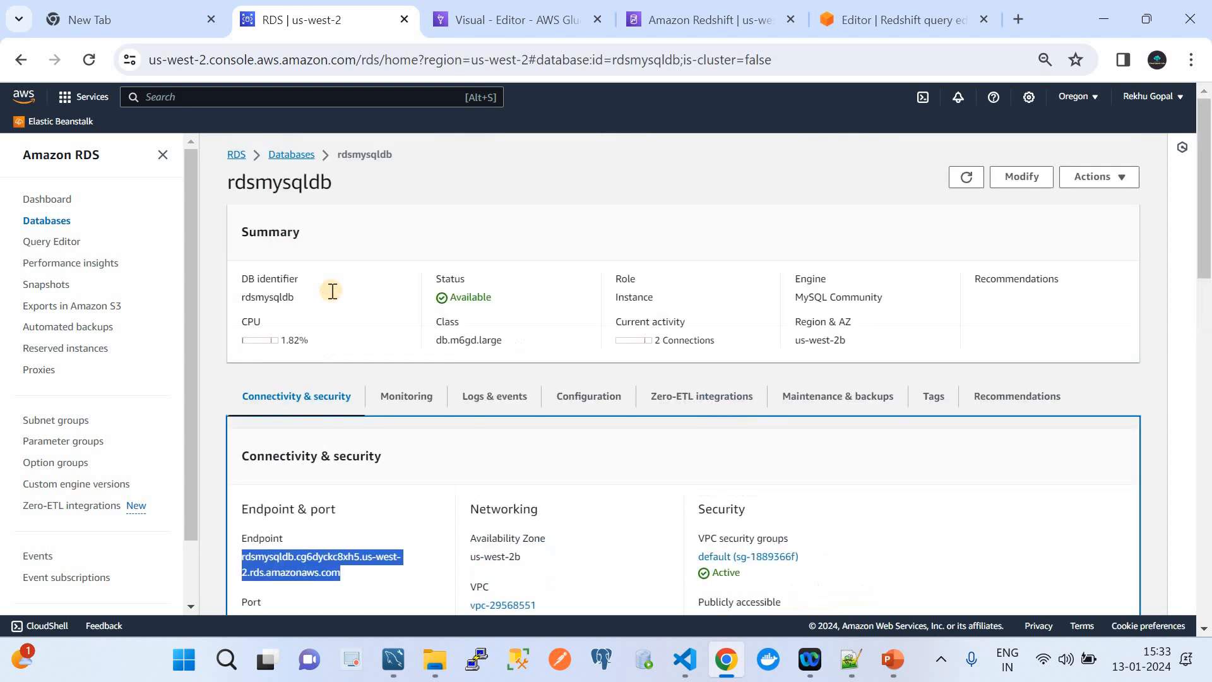
double_click(252, 185)
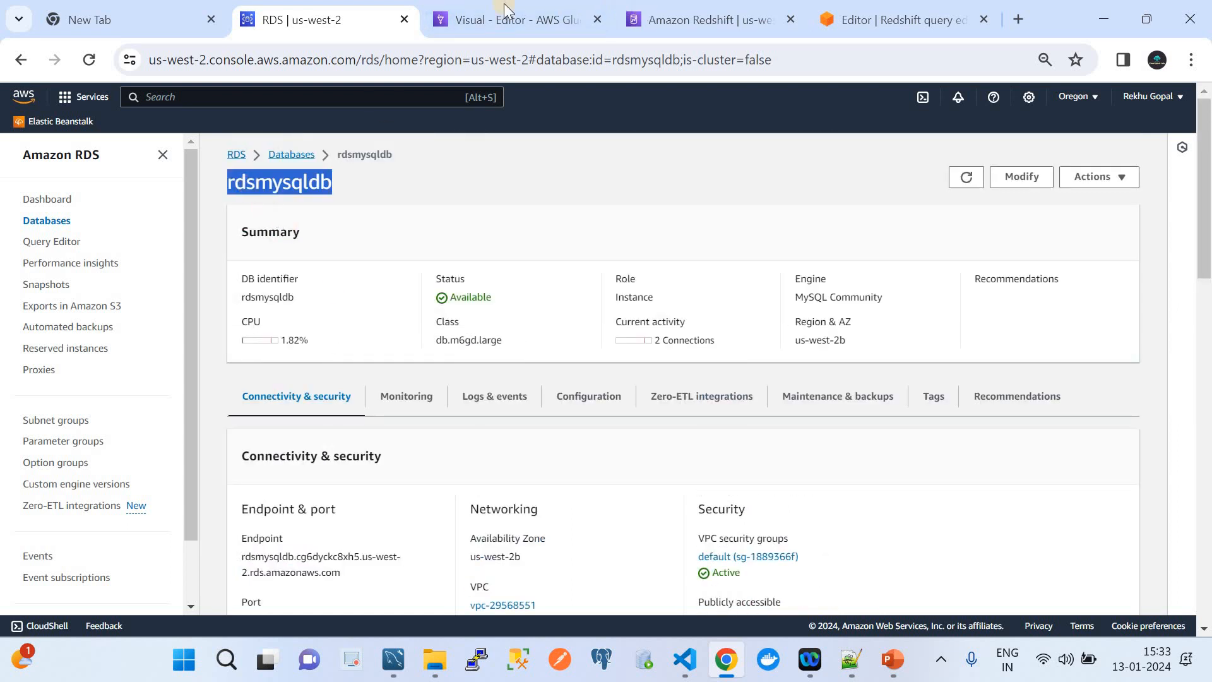
left_click(533, 8)
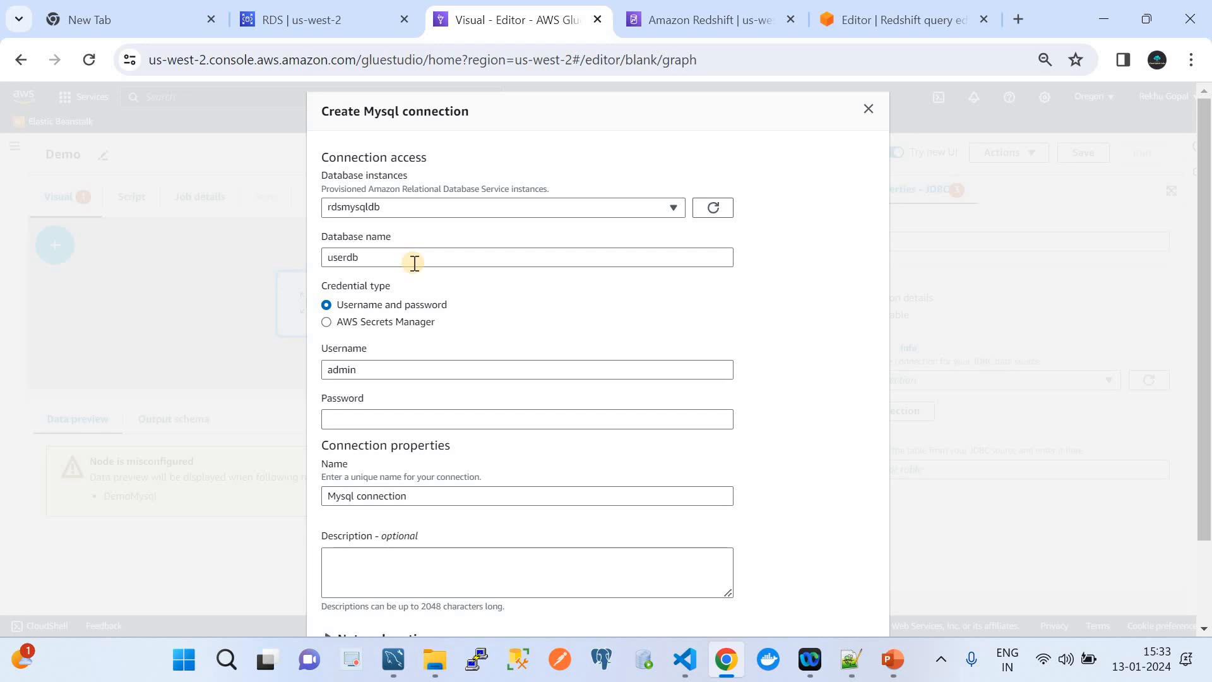
left_click(414, 262)
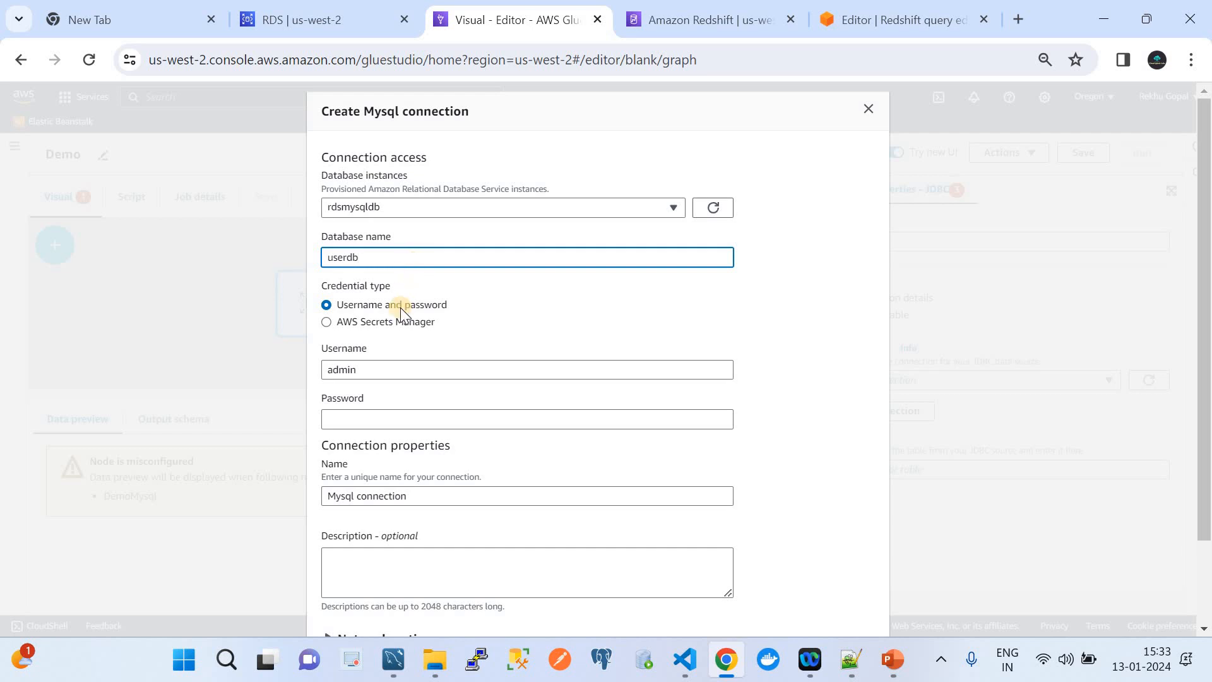
left_click(392, 427)
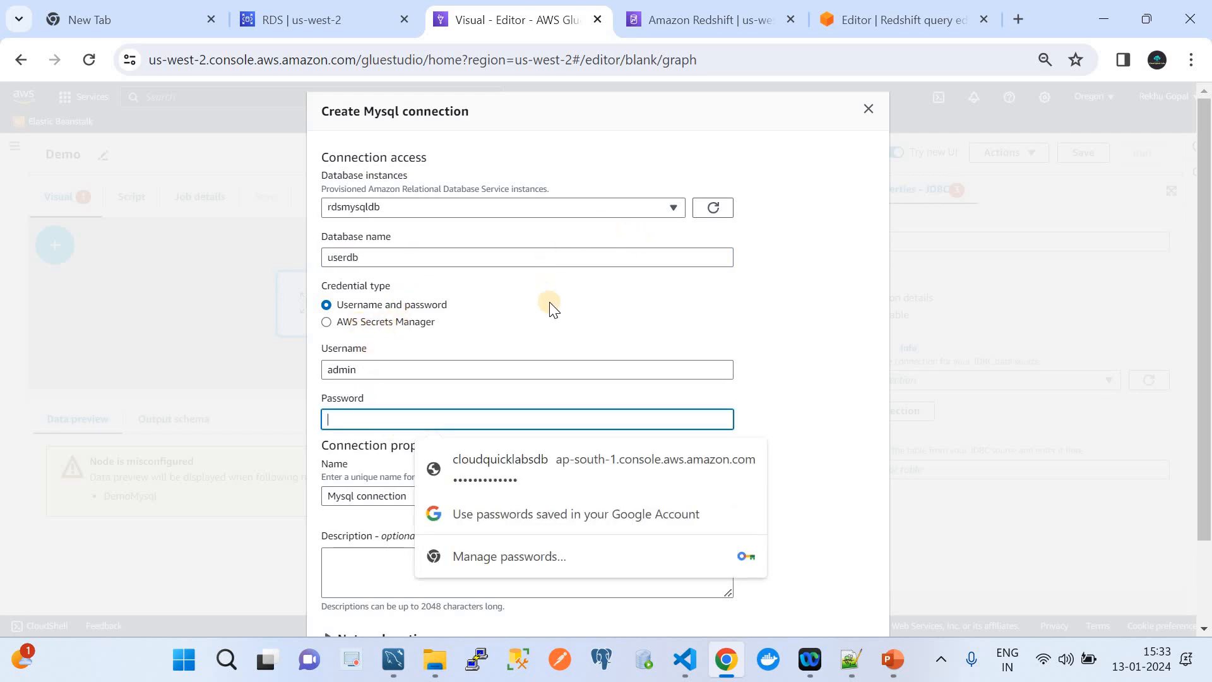
Copy the saved password from line 1 in Notepad++ into the connection's Password field.
left_click(848, 656)
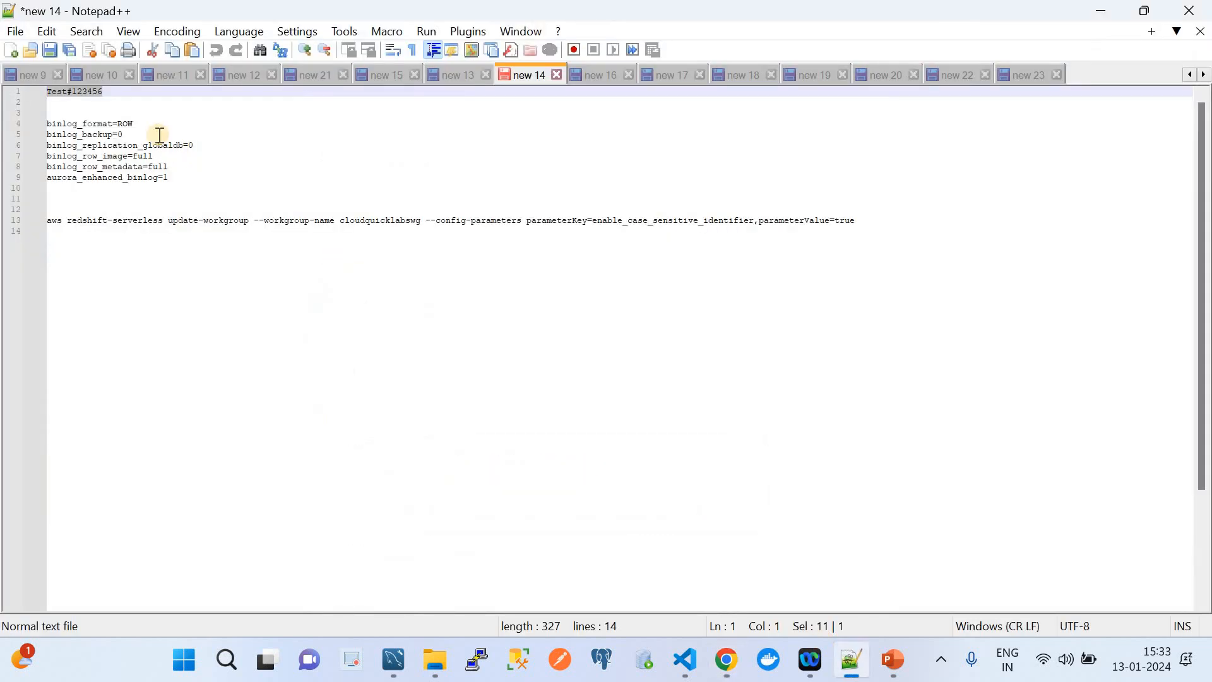
left_click(128, 93)
left_click_drag(128, 93, 29, 103)
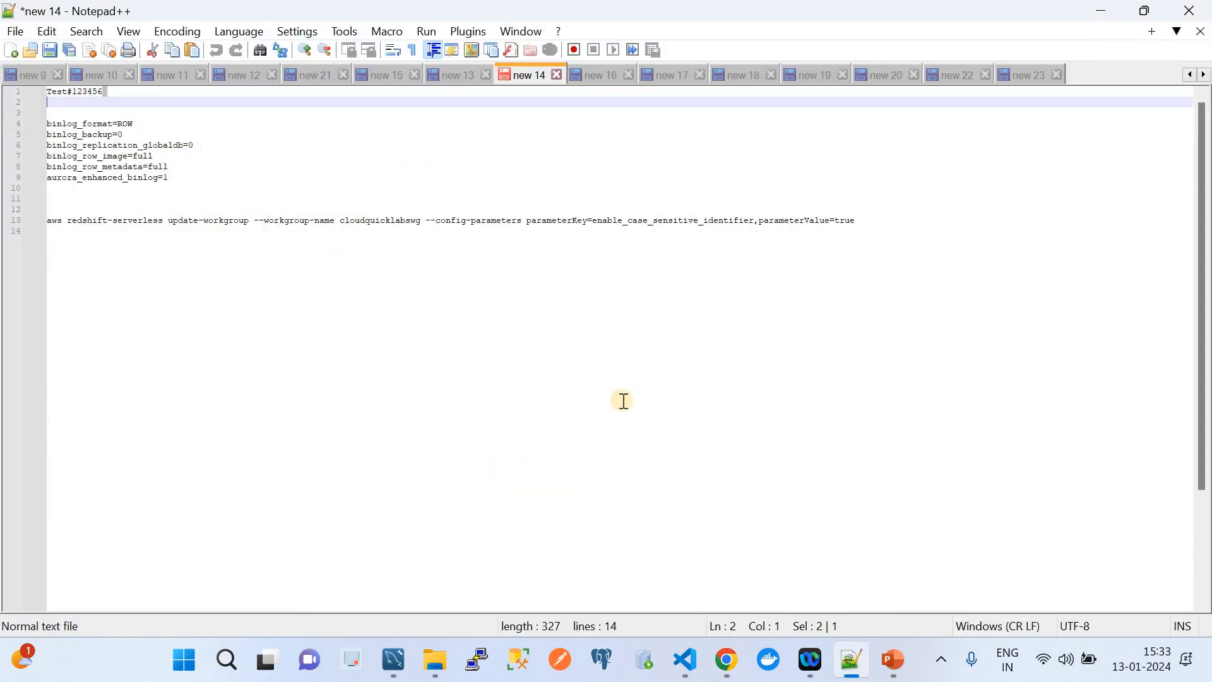
left_click(737, 659)
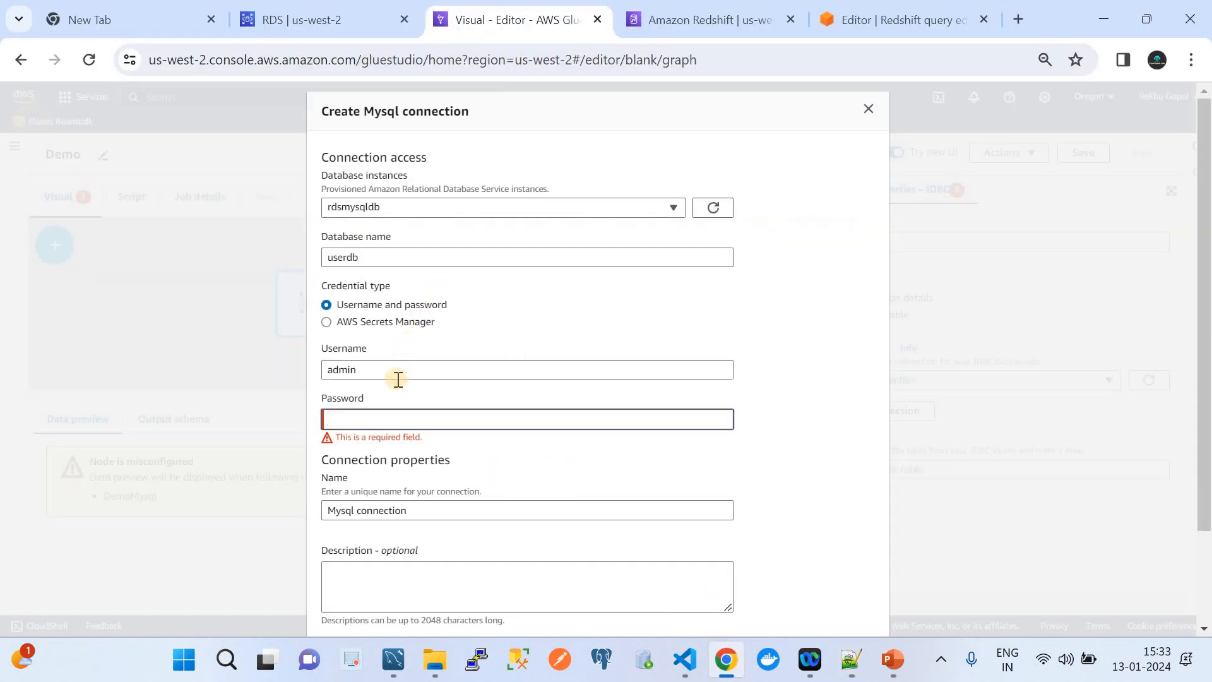
left_click(393, 416)
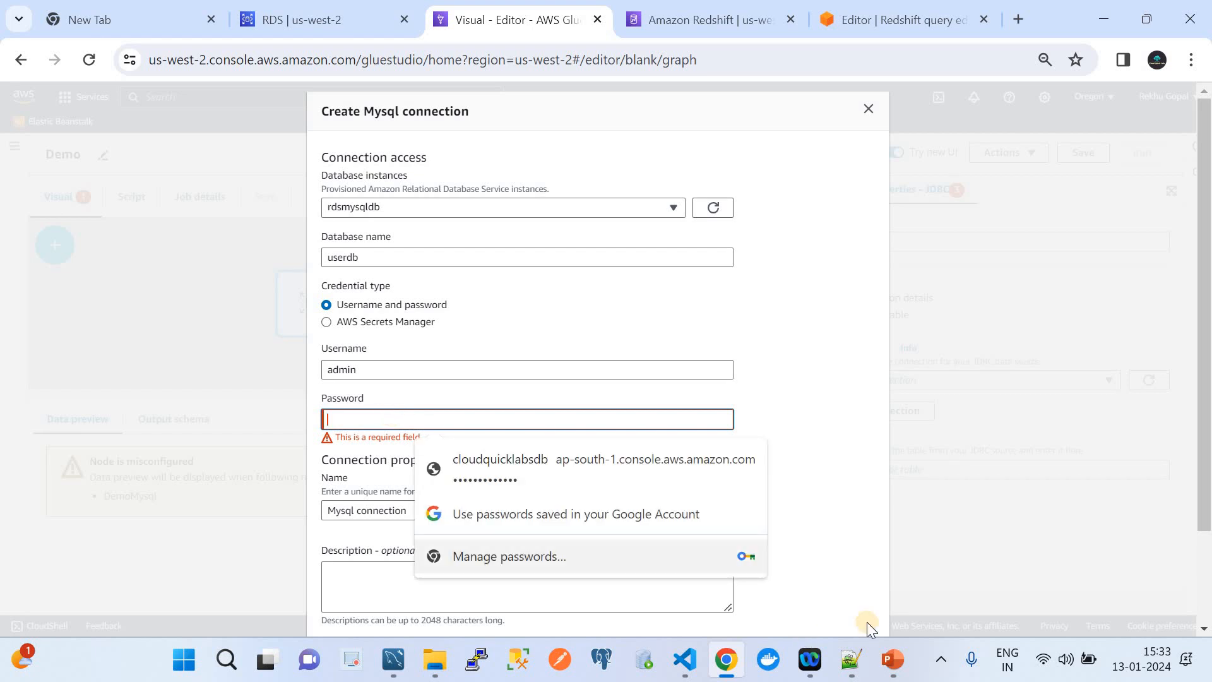
left_click(851, 660)
left_click(216, 115)
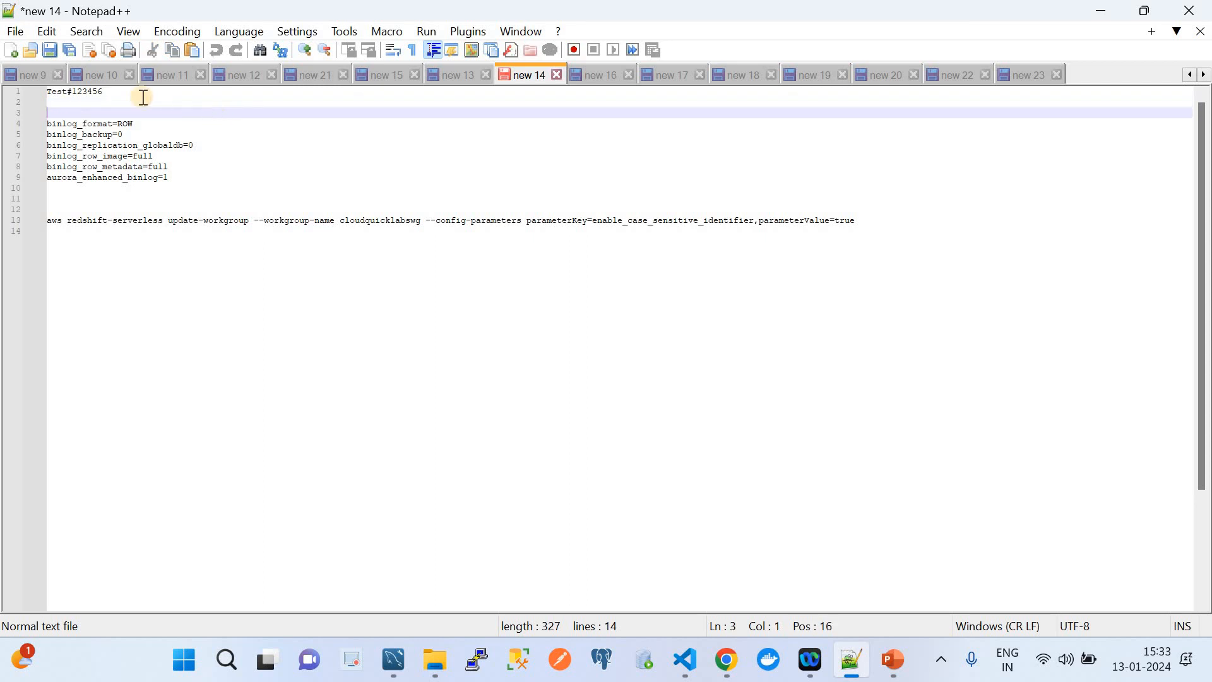
left_click_drag(127, 93, 19, 94)
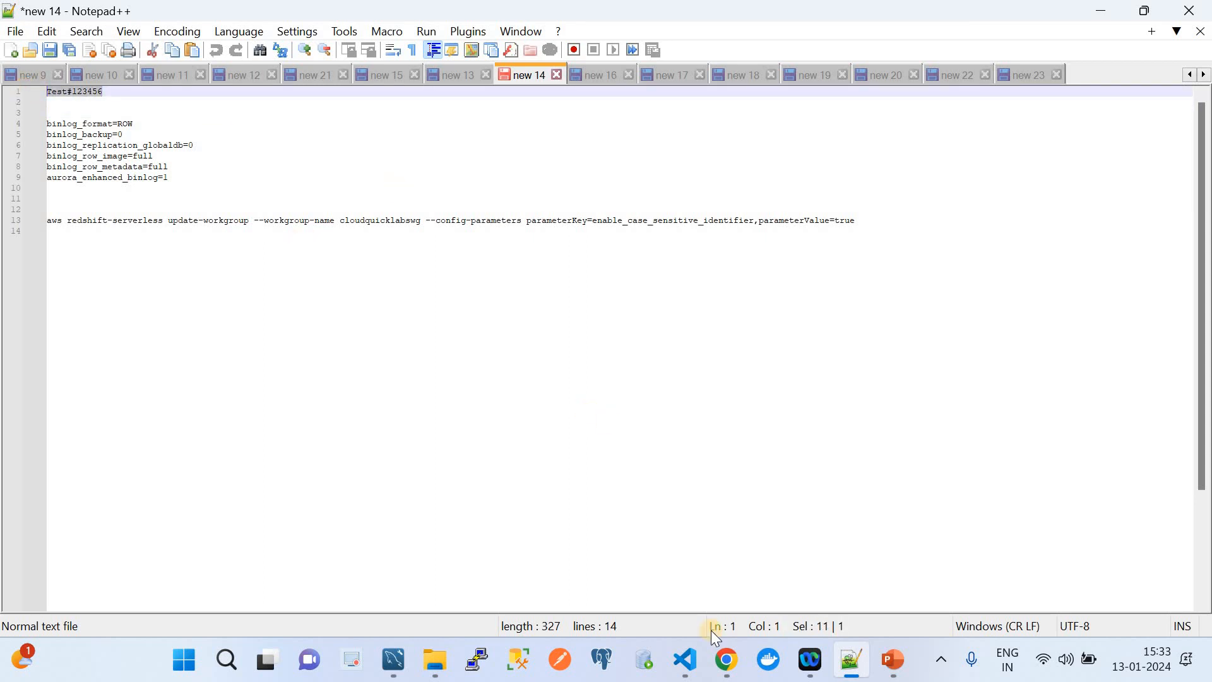
key("ctrl+c")
key("alt+Tab")
key("ctrl+v")
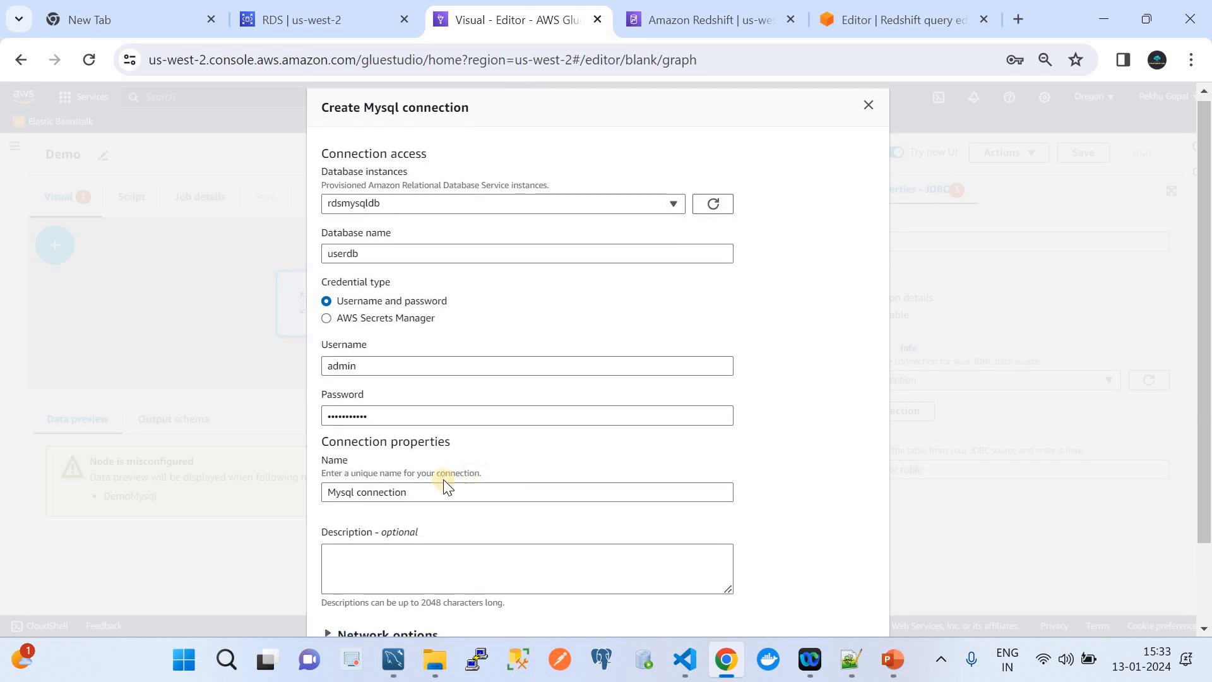
Name the MySQL connection Demosqldff and create it with default network options.
left_click_drag(433, 491, 308, 490)
type("Dmeoc")
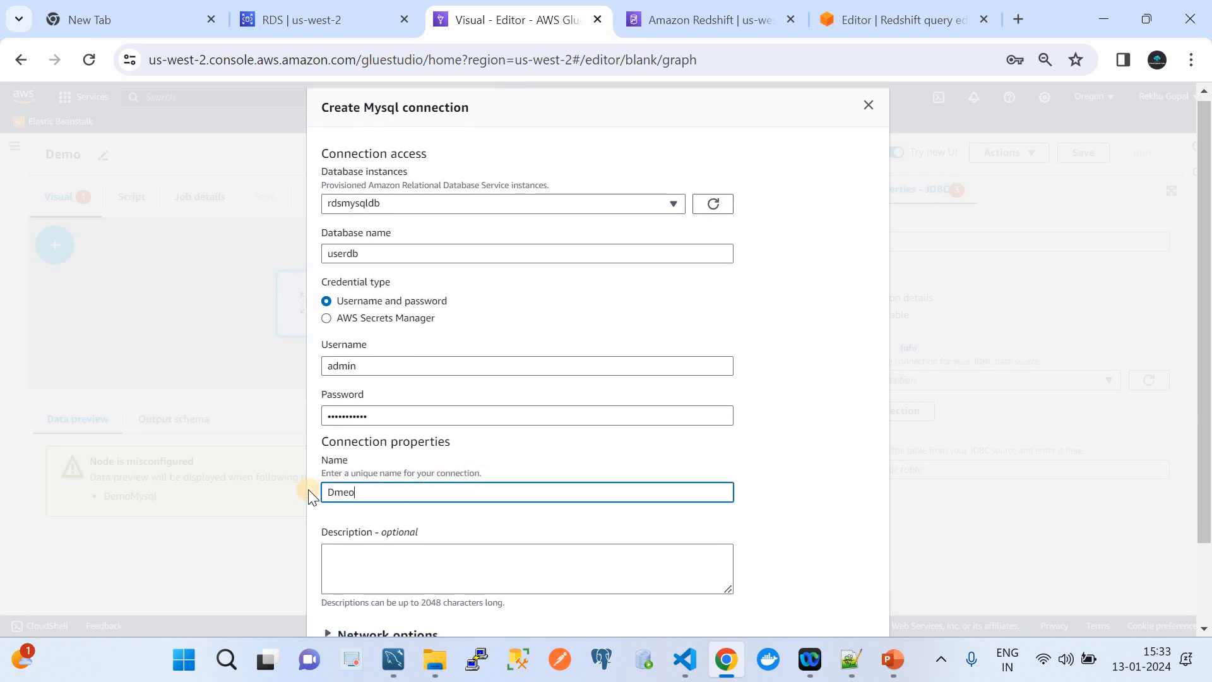
key("BackSpace")
key("BackSpace")
key("BackSpace")
key("BackSpace")
type("emos")
scroll(510, 494, "down", 2)
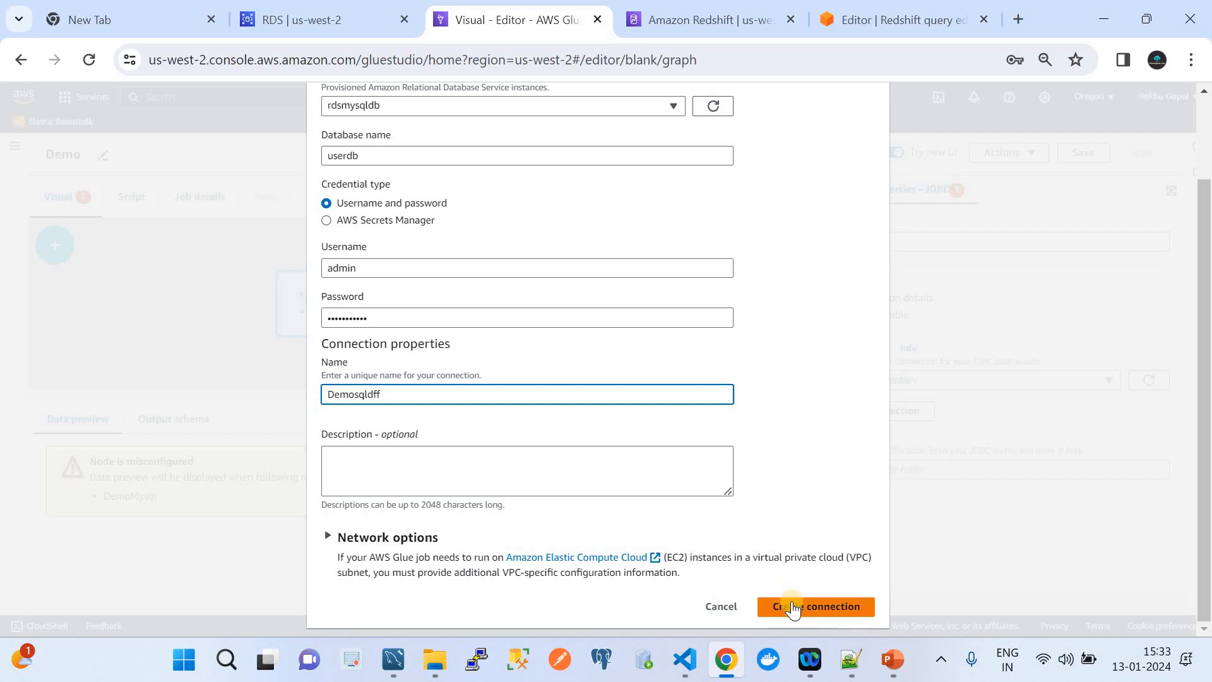
left_click(346, 538)
scroll(346, 541, "down", 5)
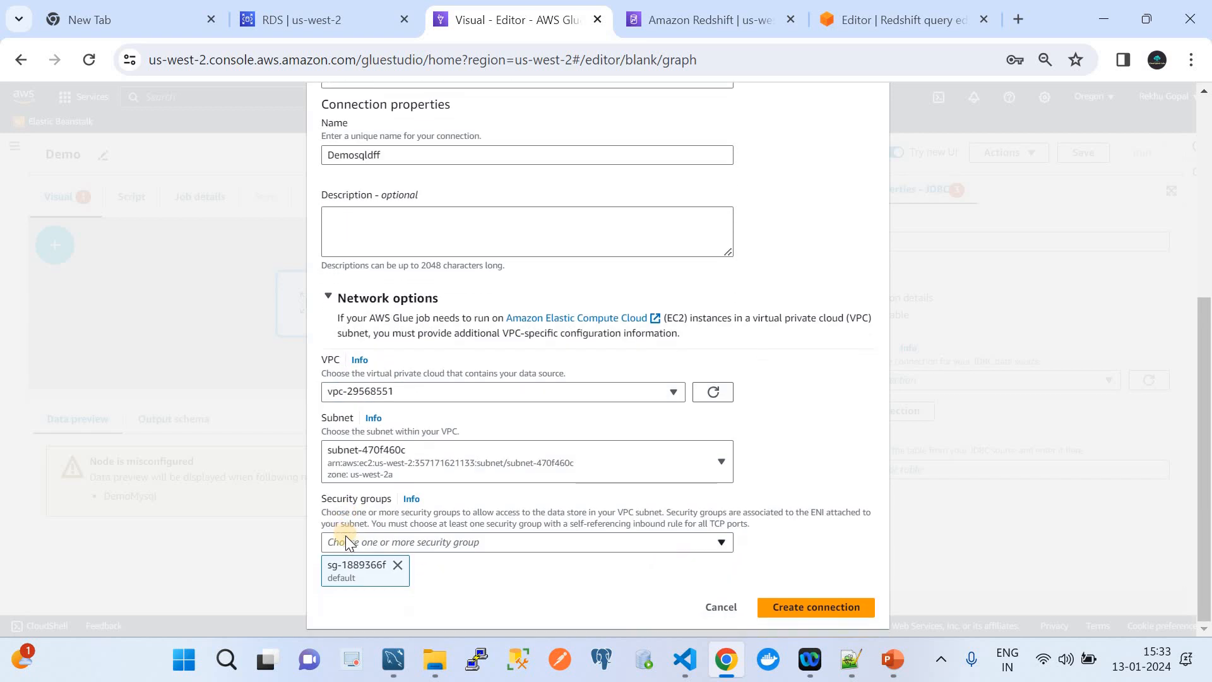
left_click(326, 306)
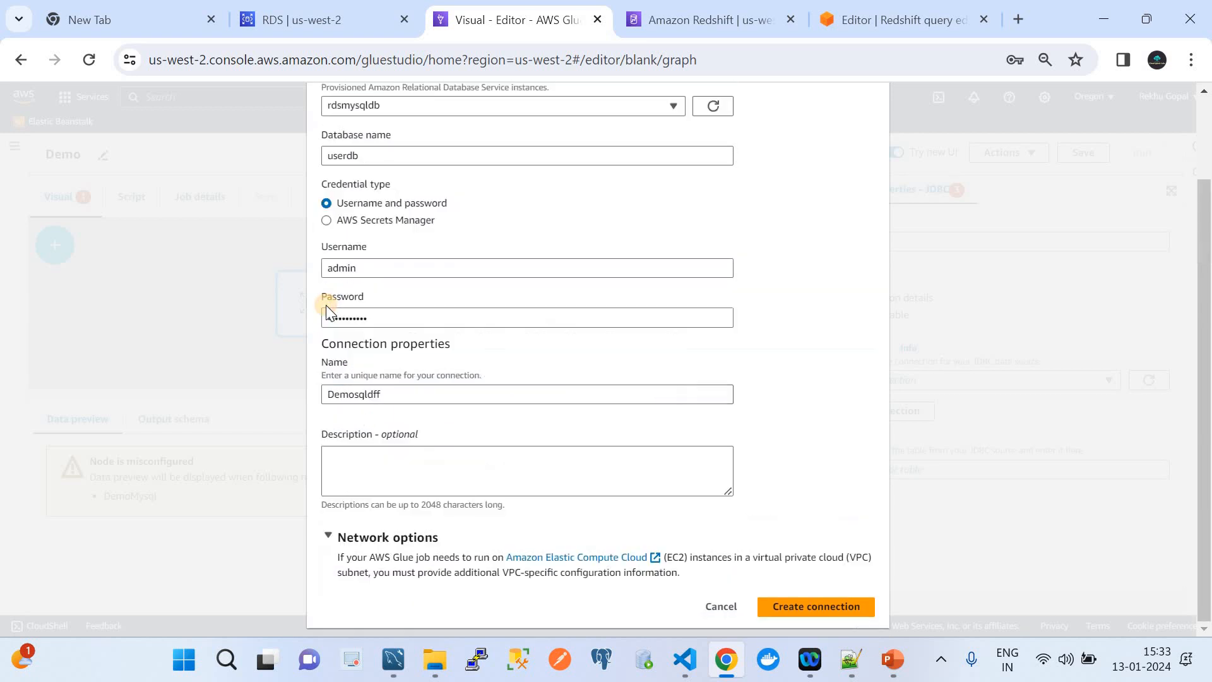
left_click(816, 605)
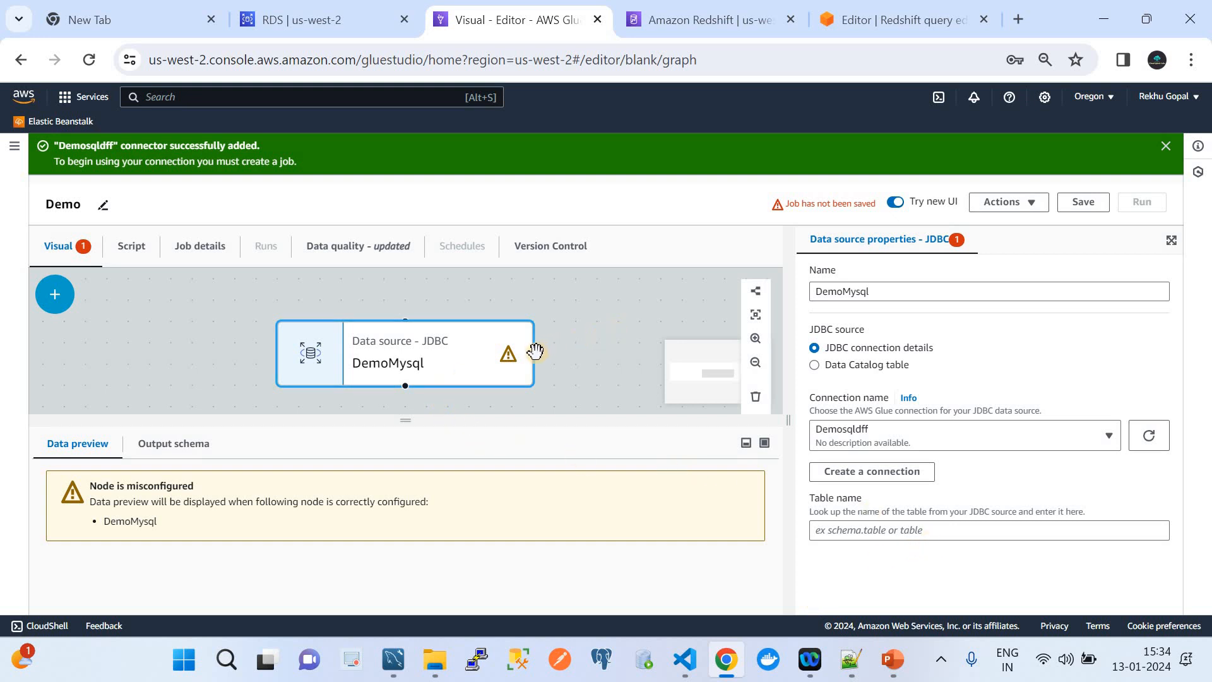
Keep Demosqldff as the DemoMysql connection, then switch to MySQL Workbench to find the table name.
left_click(882, 532)
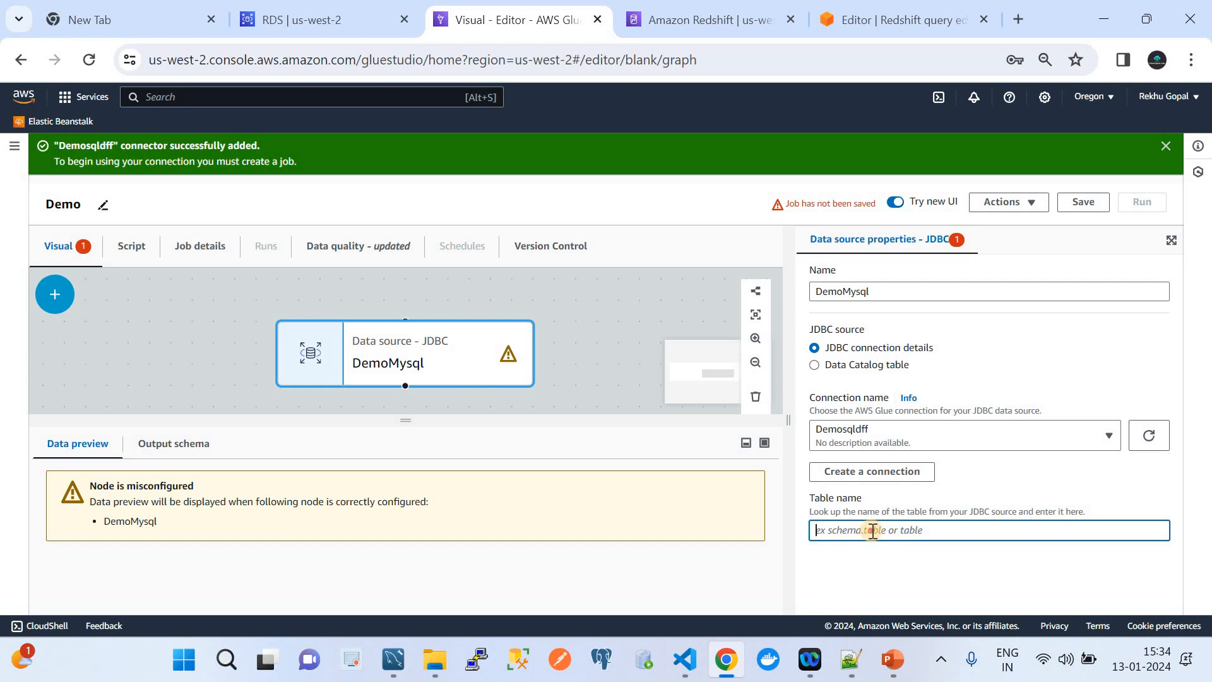
left_click(903, 442)
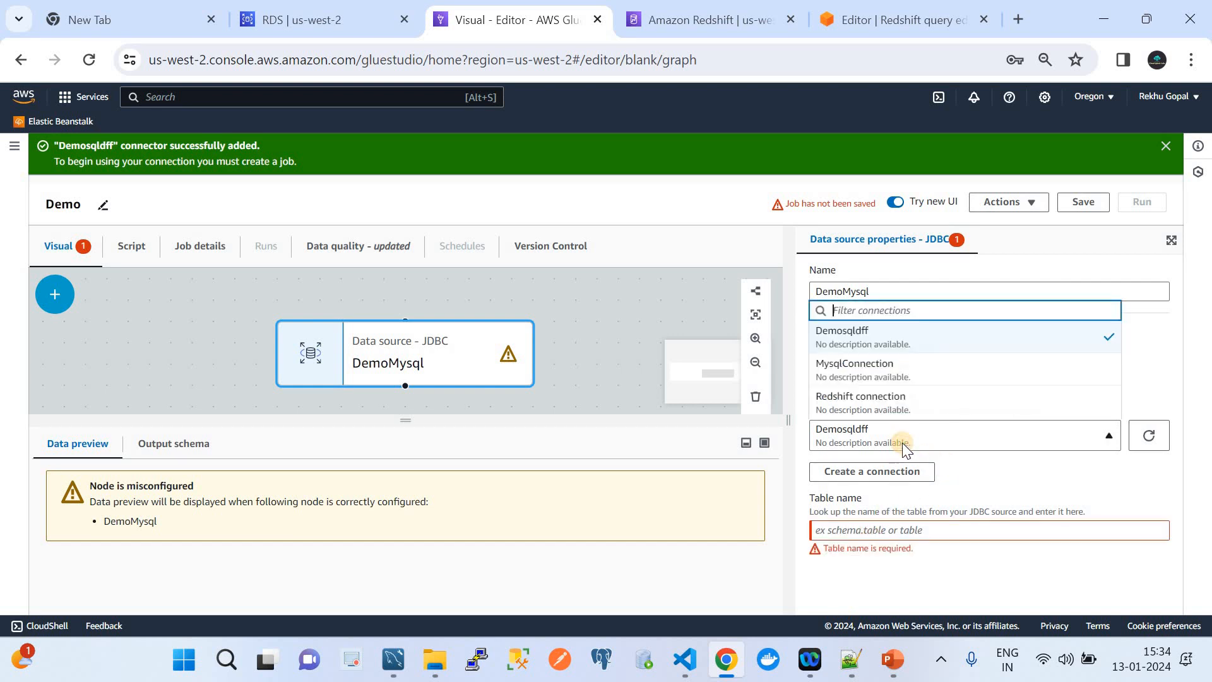
left_click(891, 334)
left_click(1149, 435)
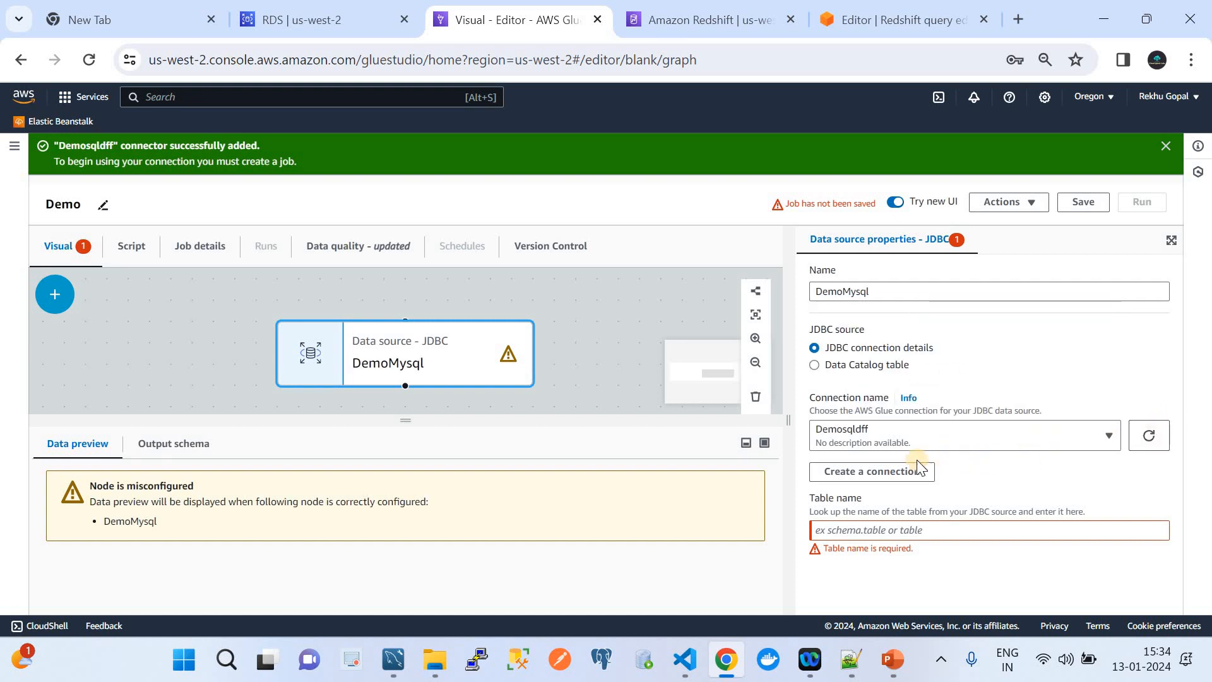
left_click(887, 532)
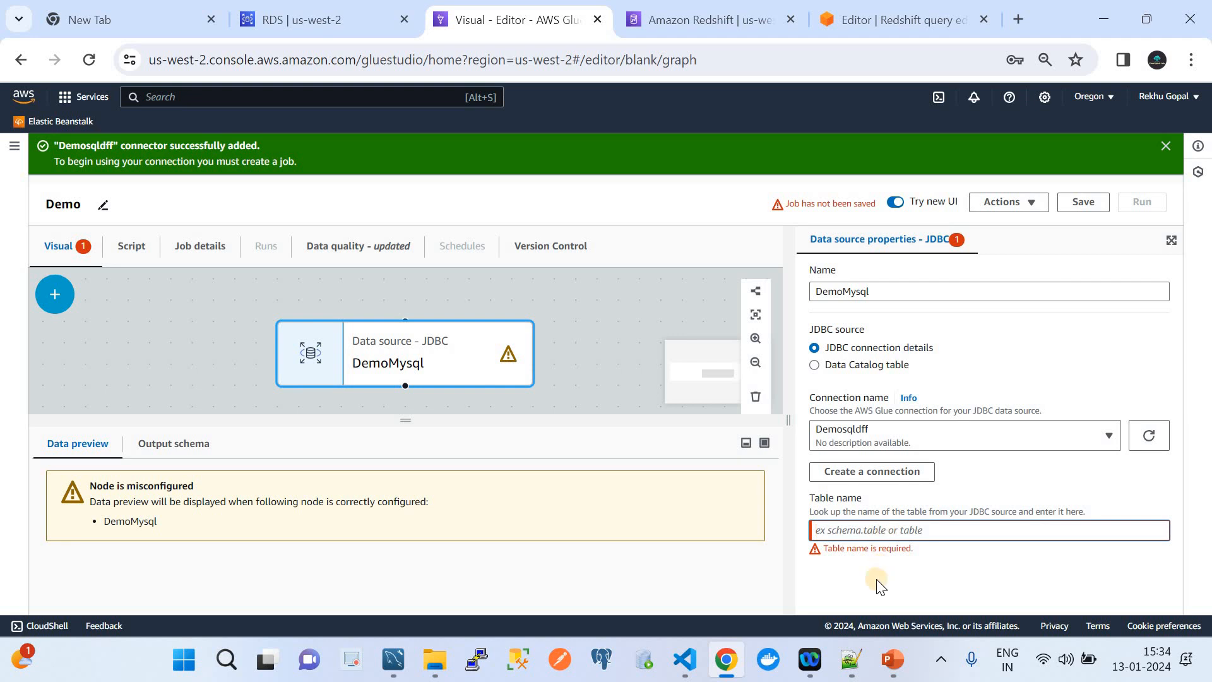
left_click(397, 659)
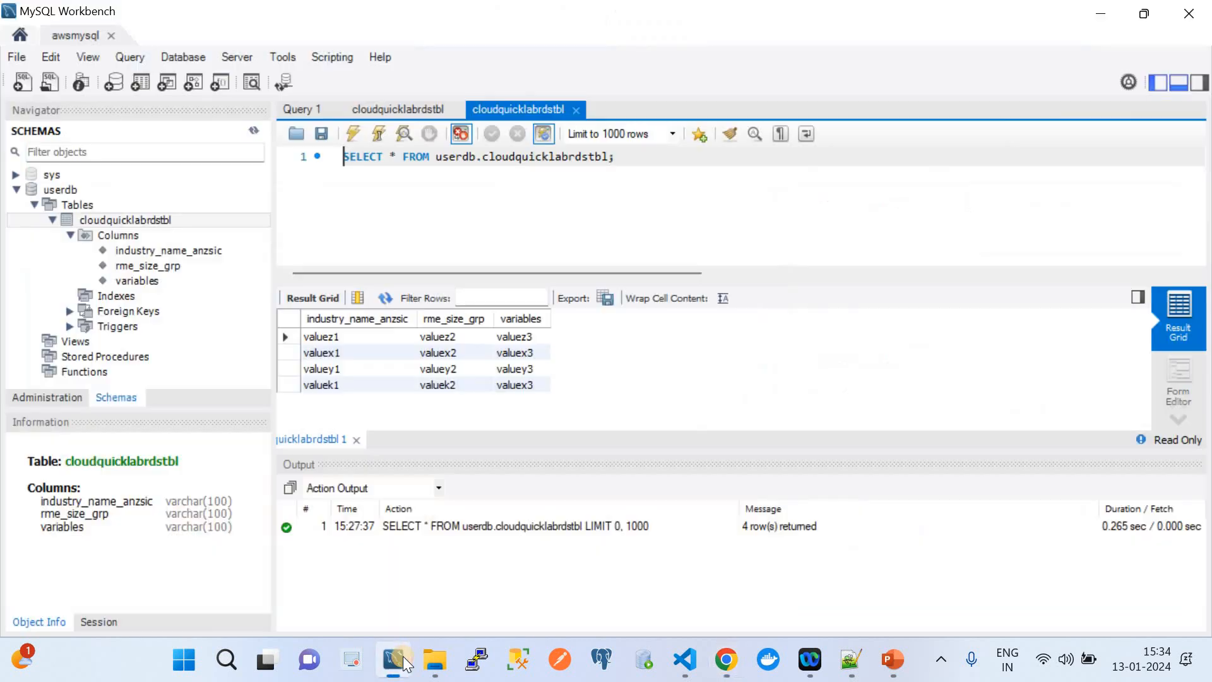
Copy the table name cloudquicklabrdstbl from the Workbench query and return to the Glue job editor.
double_click(518, 158)
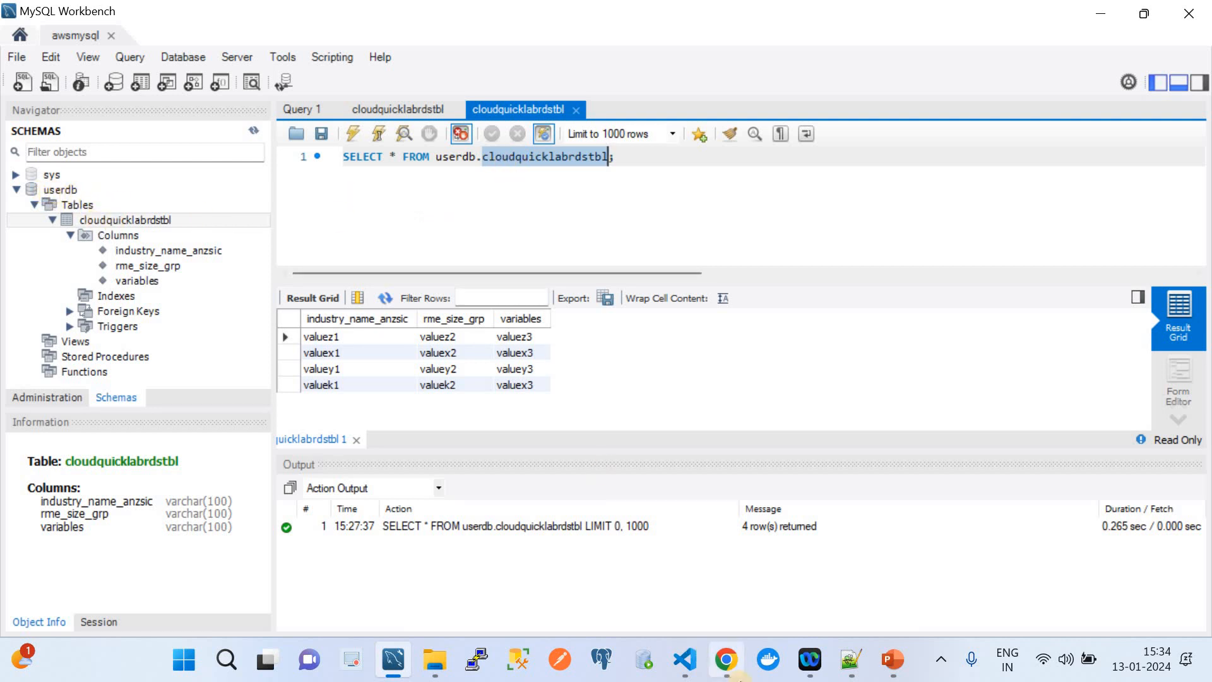
left_click(738, 658)
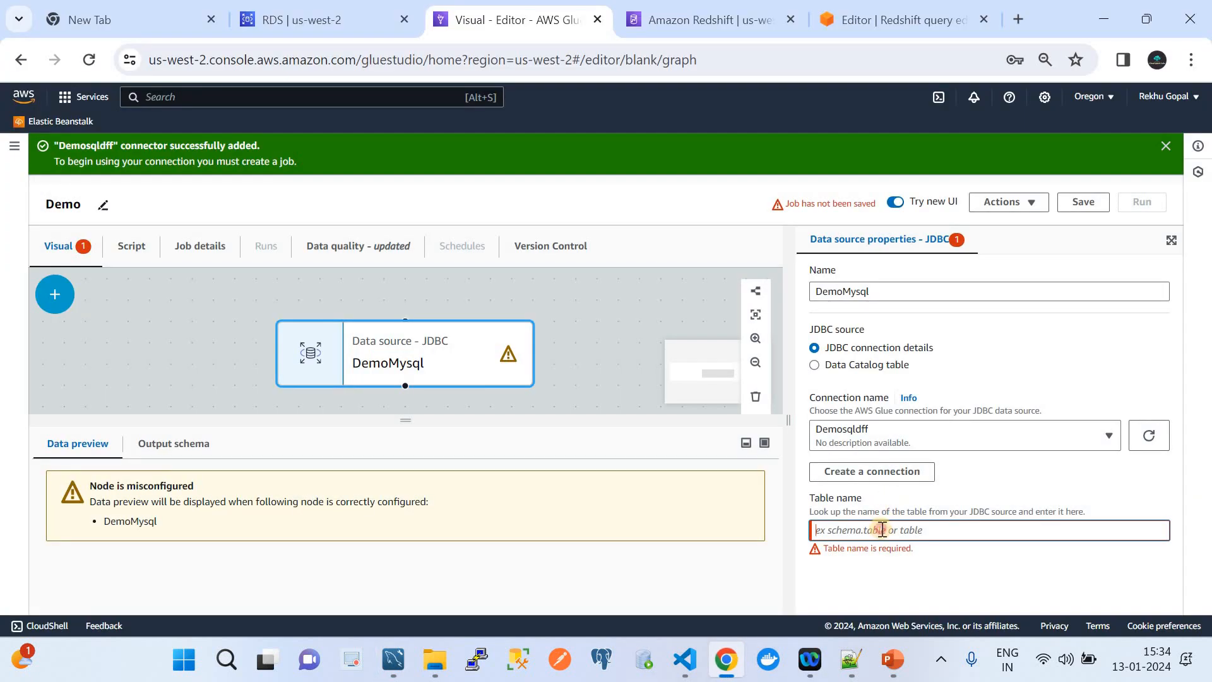
Set the DemoMysql source table to cloudquicklabrdstbl and choose ETLlambdaAccessRole as the preview role.
key("ctrl+v")
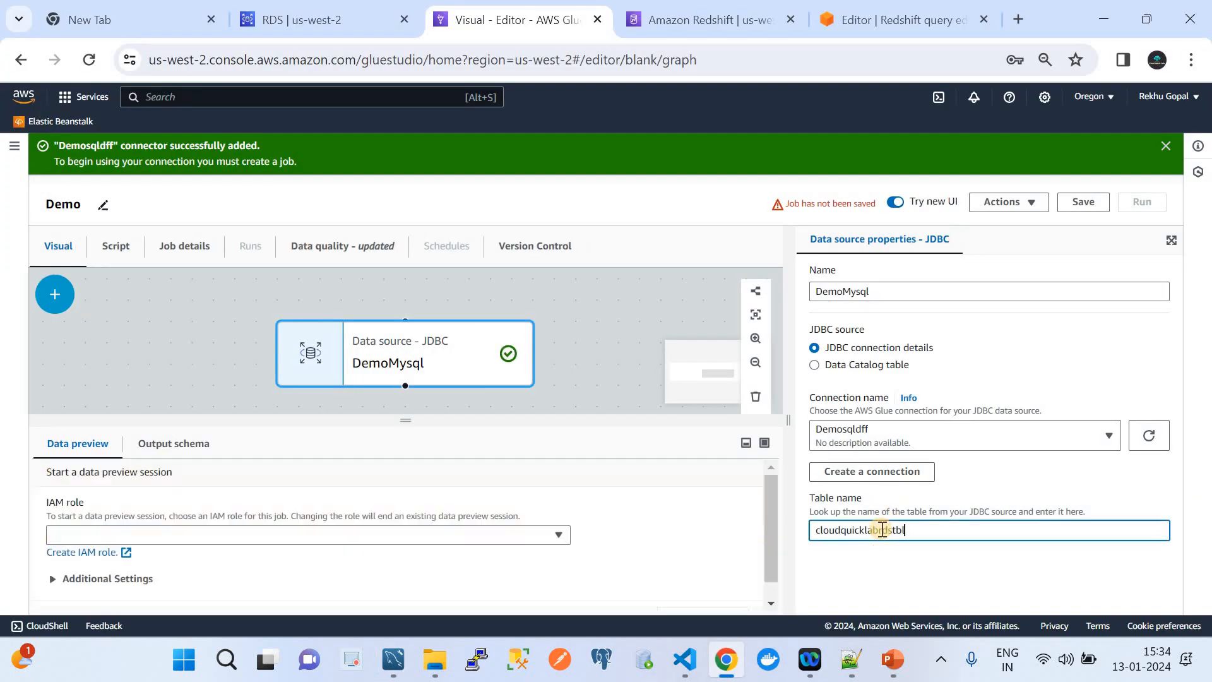
left_click(342, 529)
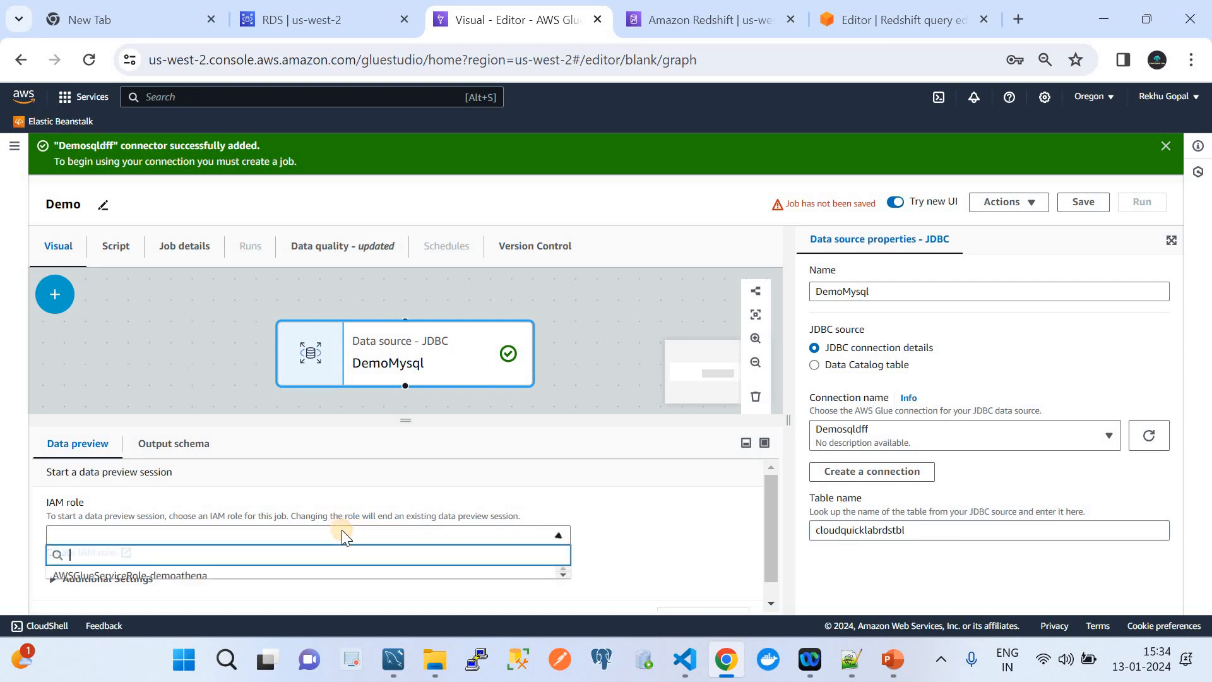
type("ETL")
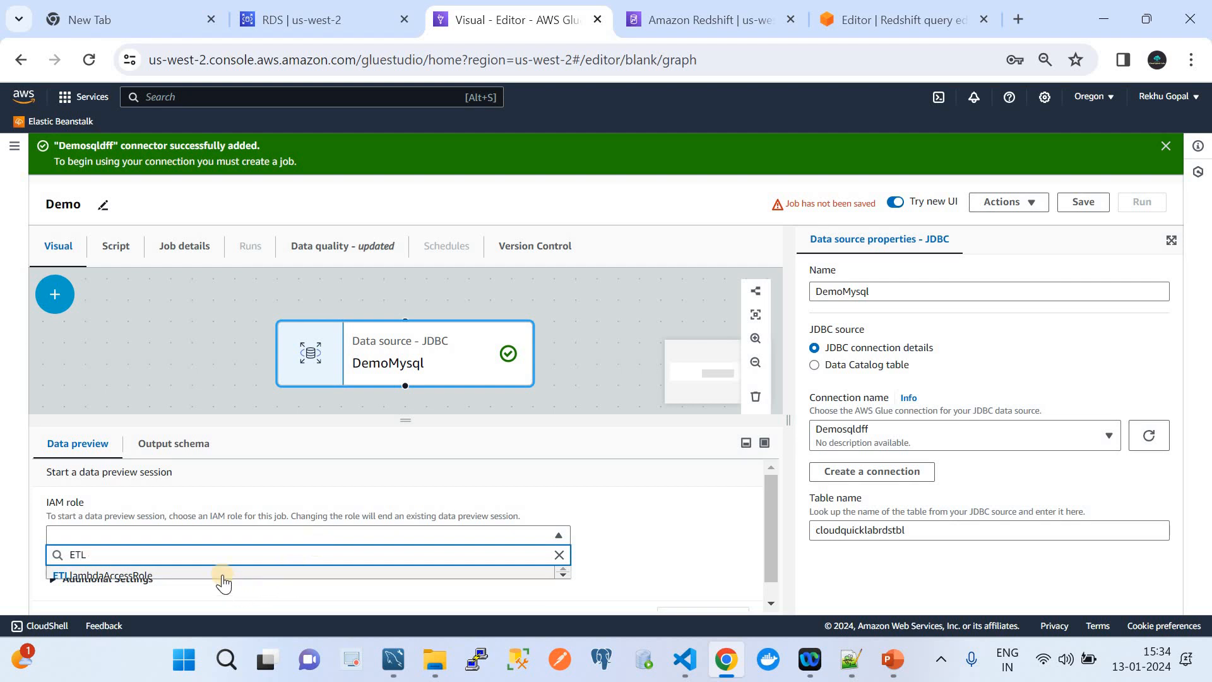
left_click(215, 575)
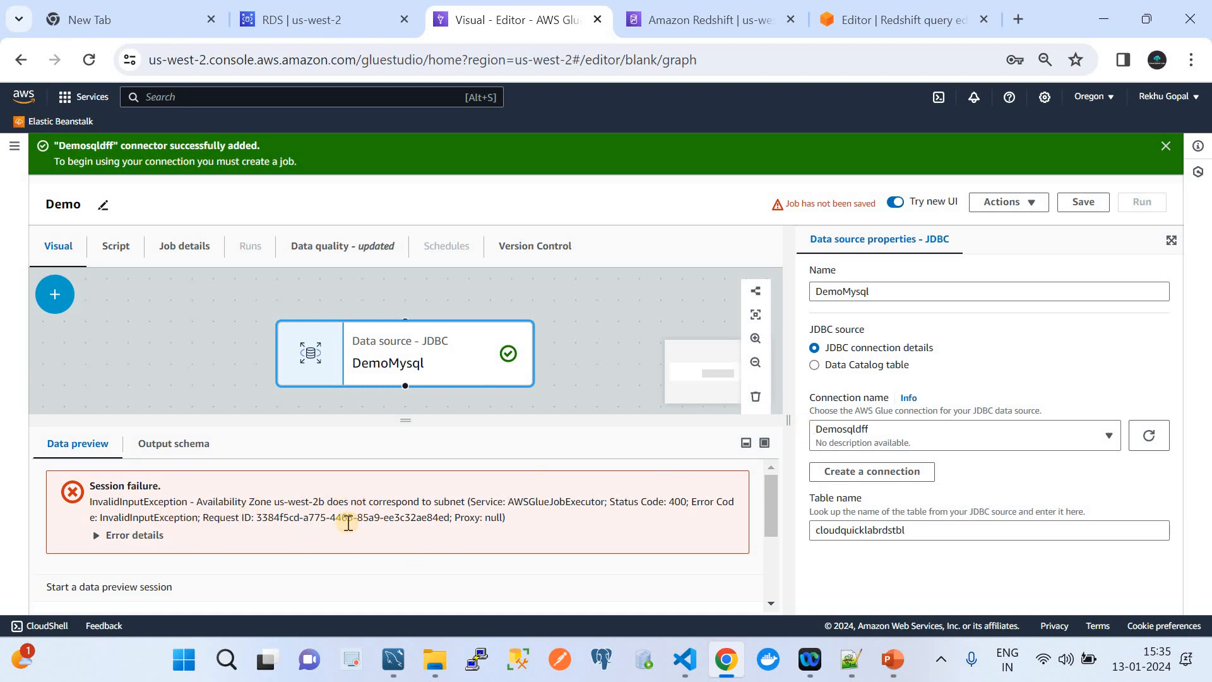
Switch the DemoMysql source to MysqlConnection, start a data preview session, then view the PowerPoint ETL diagram.
left_click(926, 429)
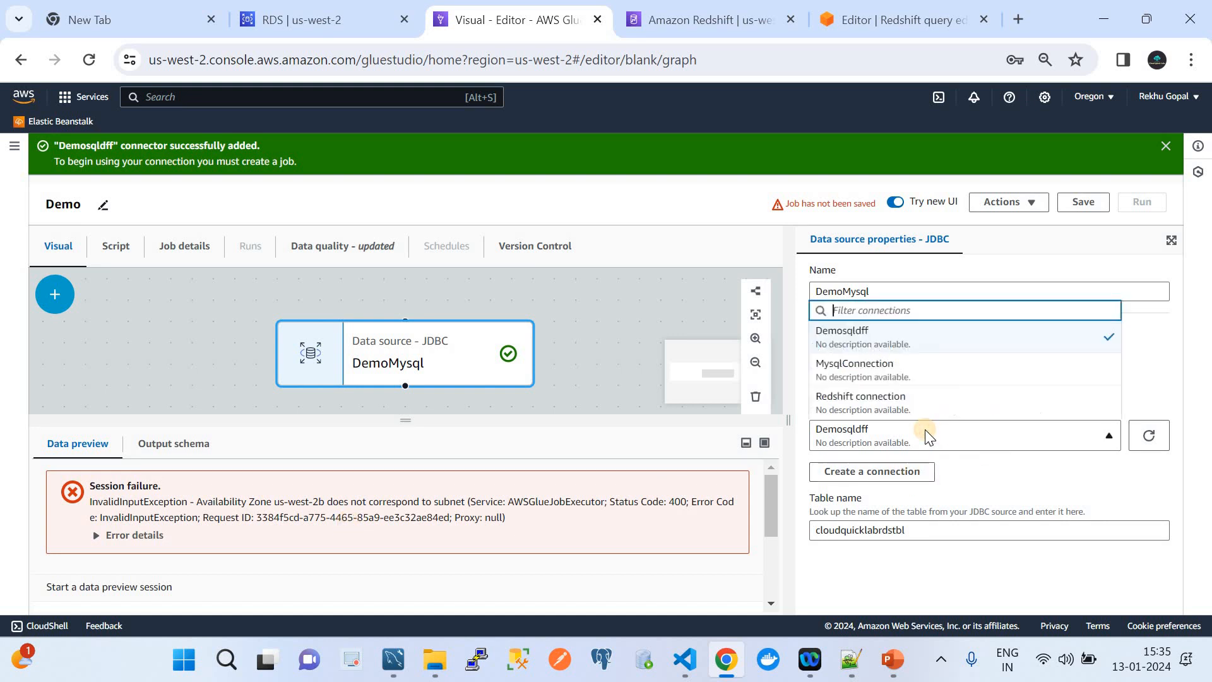
left_click(865, 372)
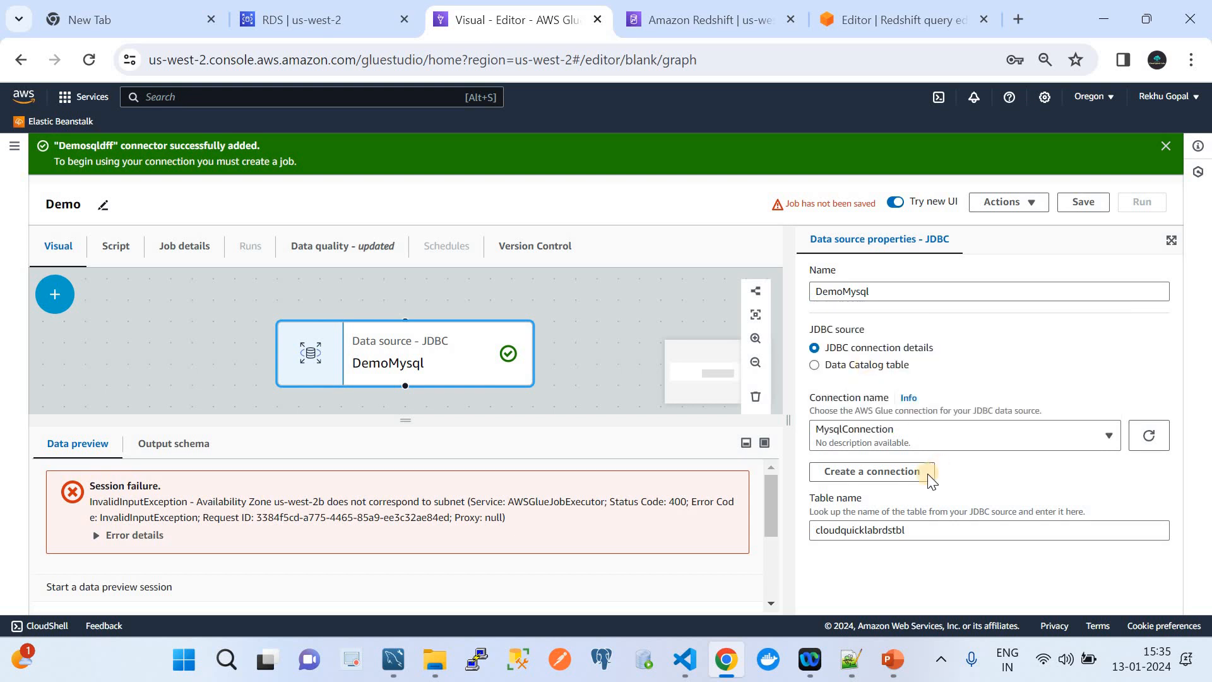
scroll(531, 550, "down", 3)
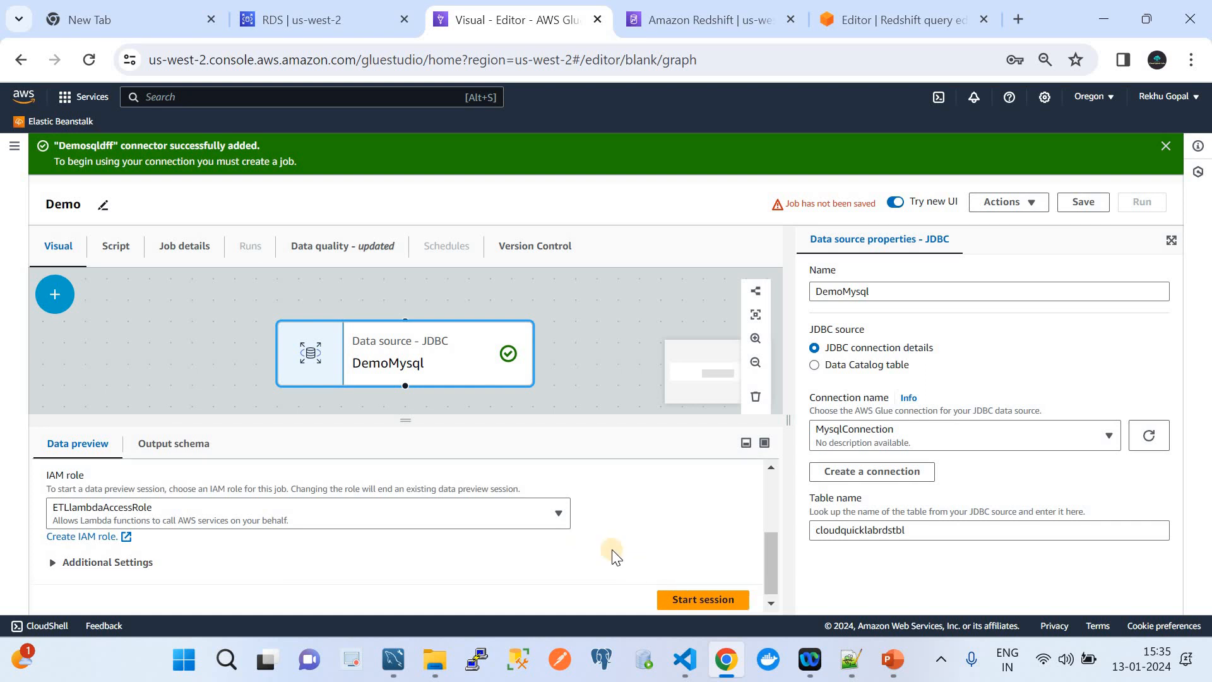
left_click(697, 597)
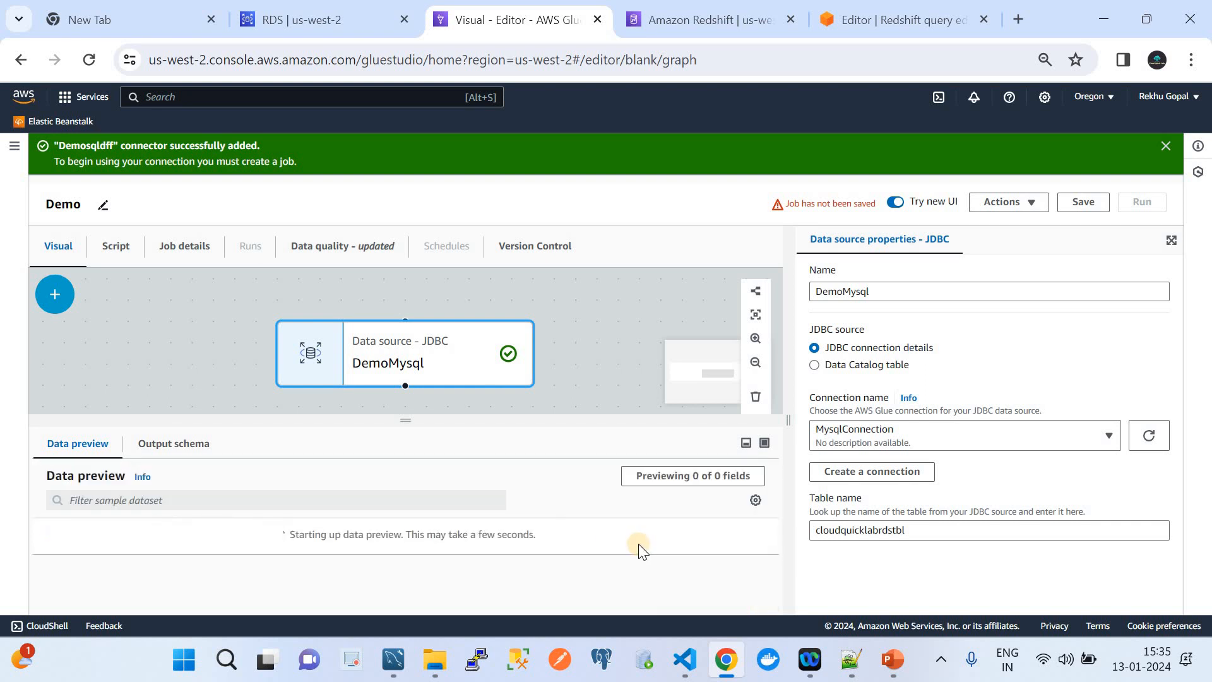
left_click(918, 437)
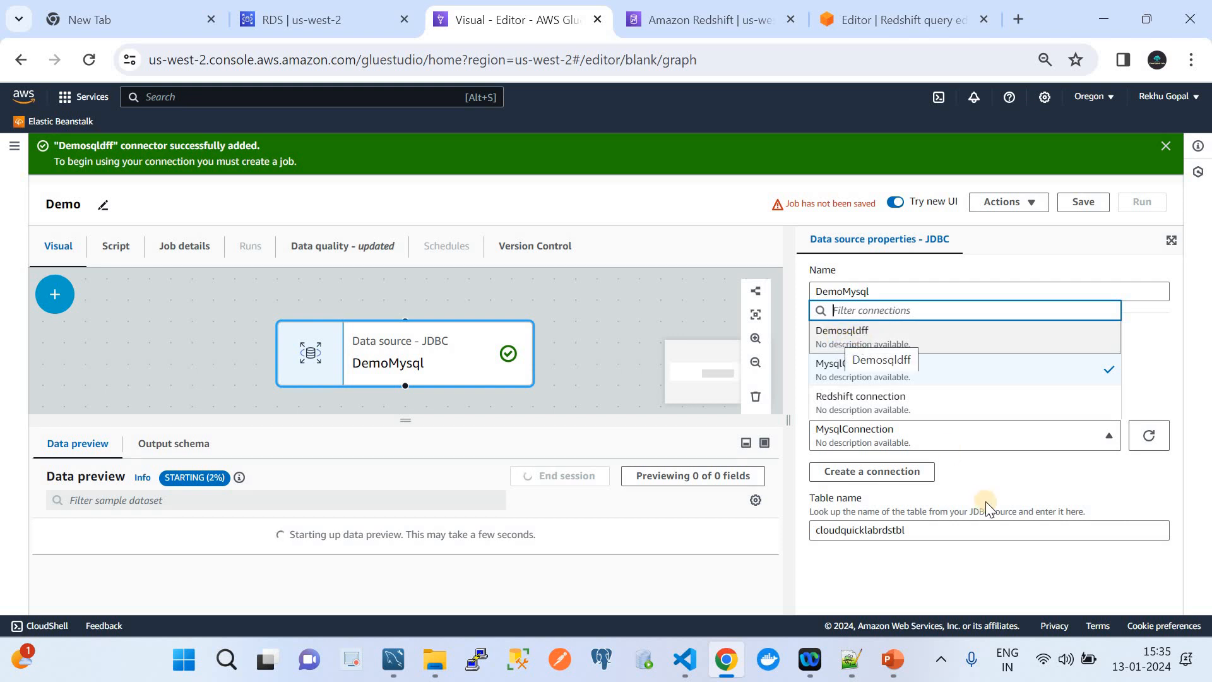
left_click(829, 372)
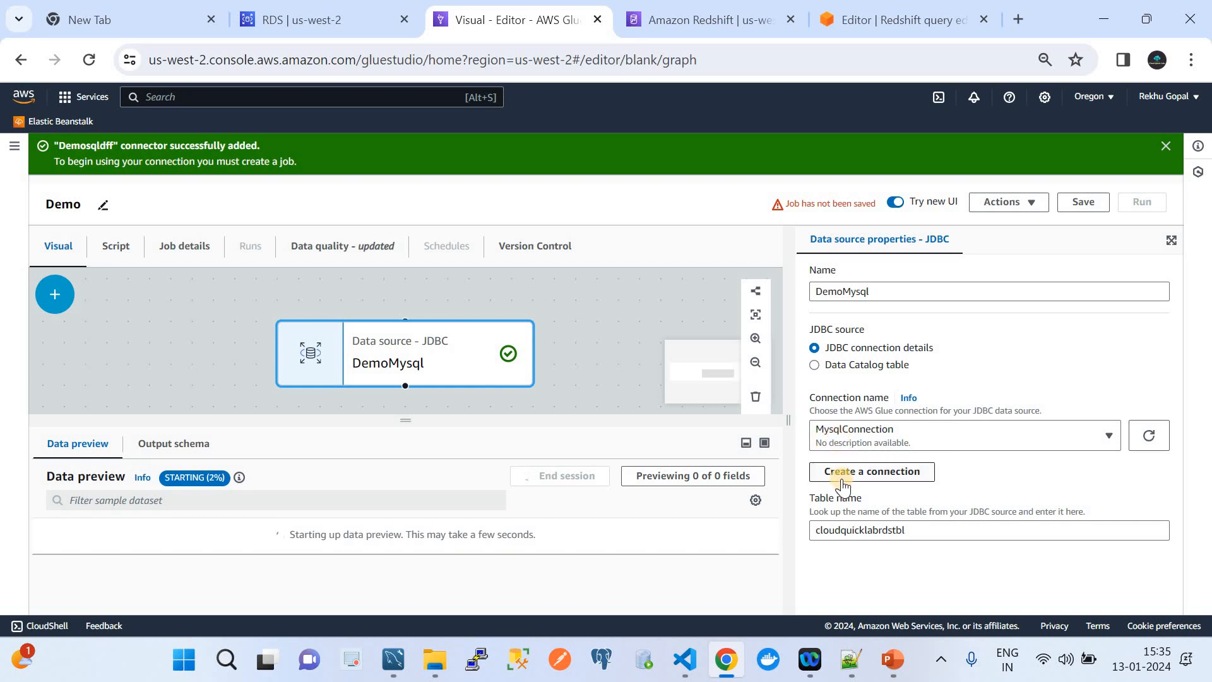
left_click(893, 659)
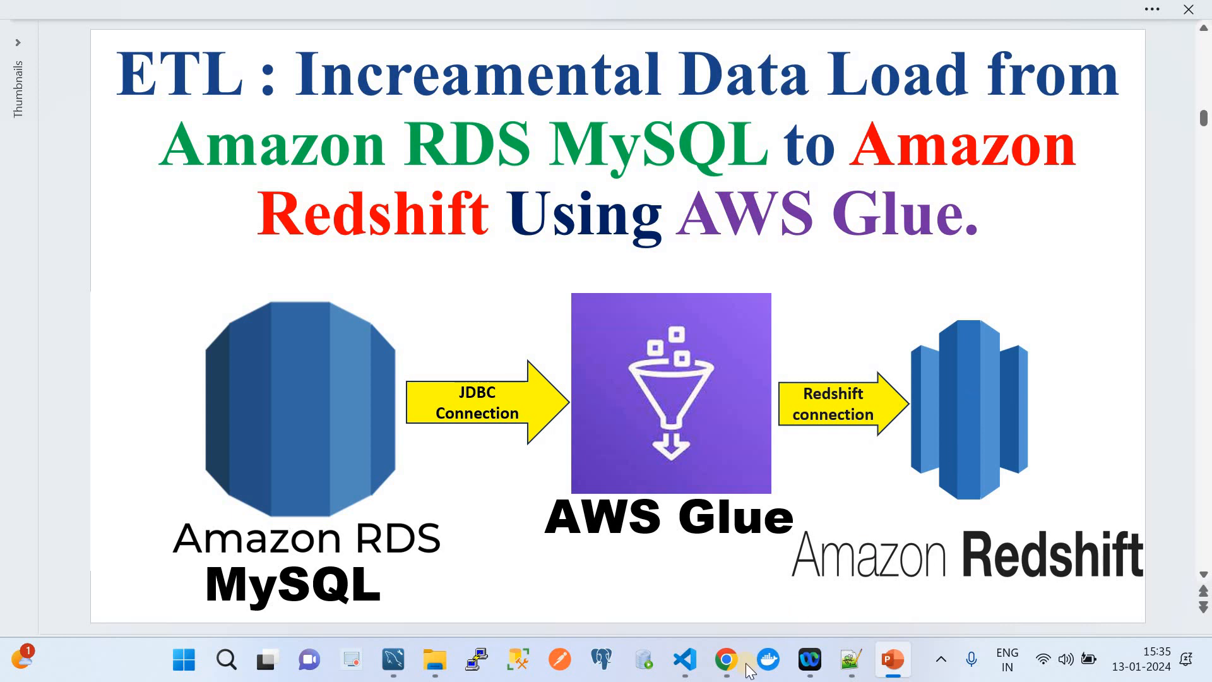
left_click(724, 673)
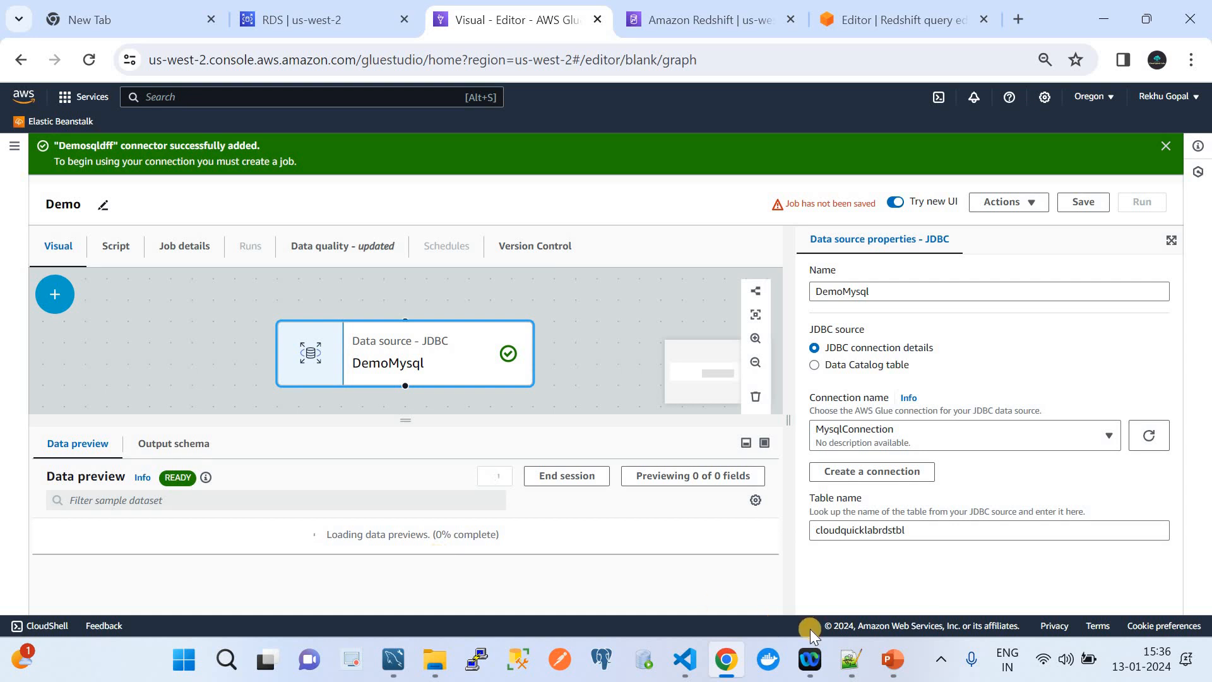
Glance at the ETL slide, check the four preview rows in Glue Studio, then bring up MySQL Workbench.
left_click(890, 660)
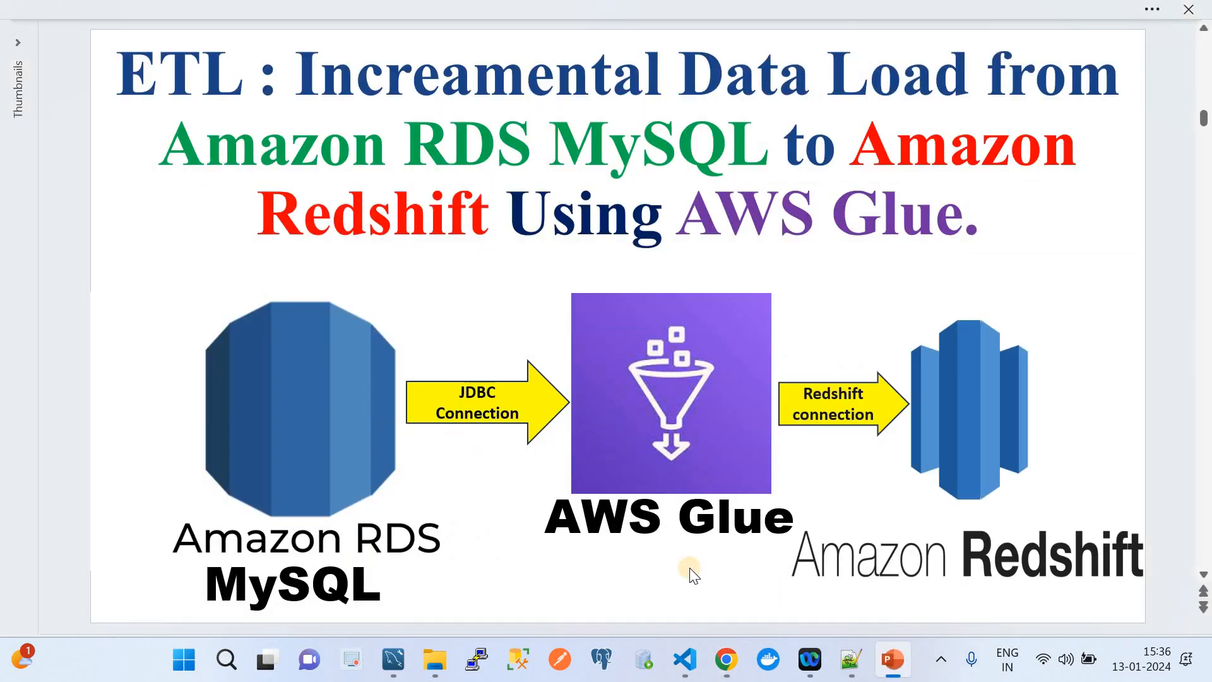
left_click(732, 659)
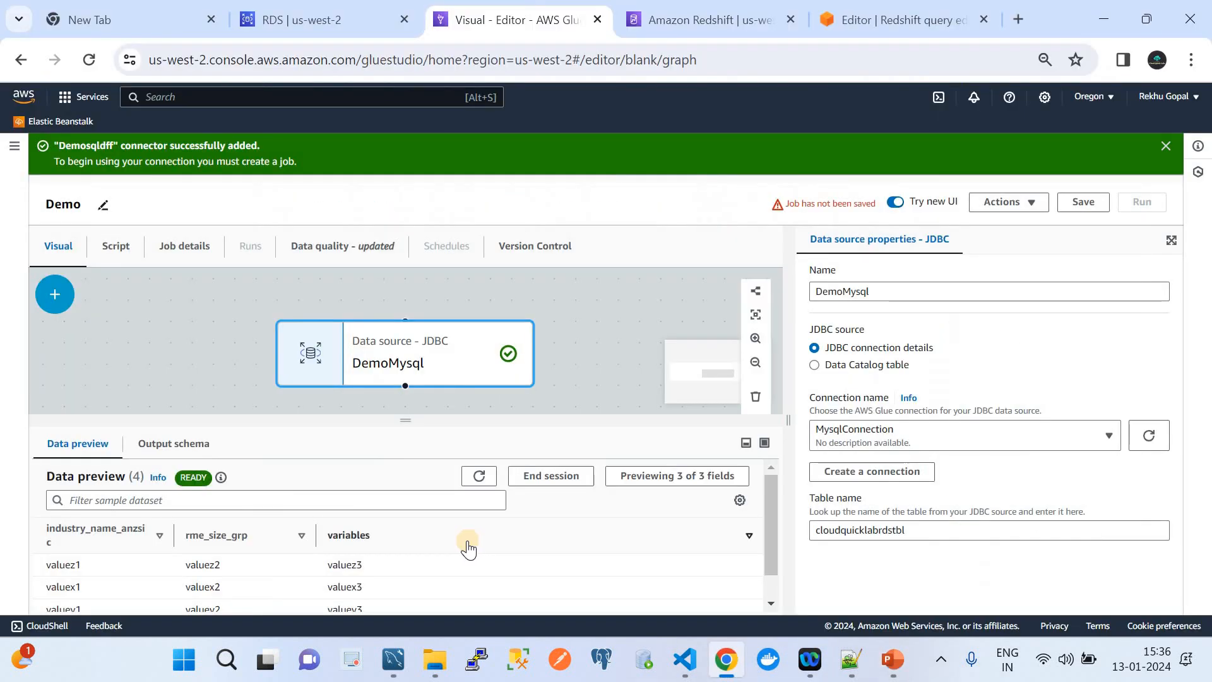
left_click(393, 662)
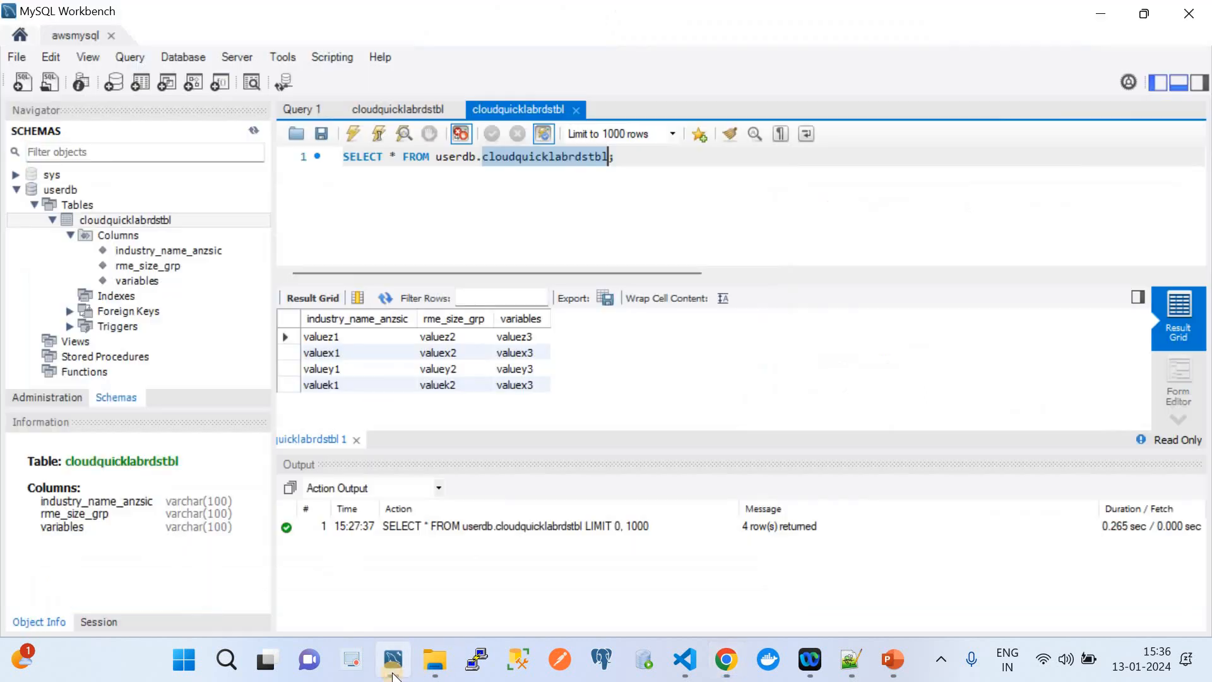
Rerun the full SELECT on cloudquicklabrdstbl to confirm the same 4 rows, then return to Glue.
left_click(353, 135)
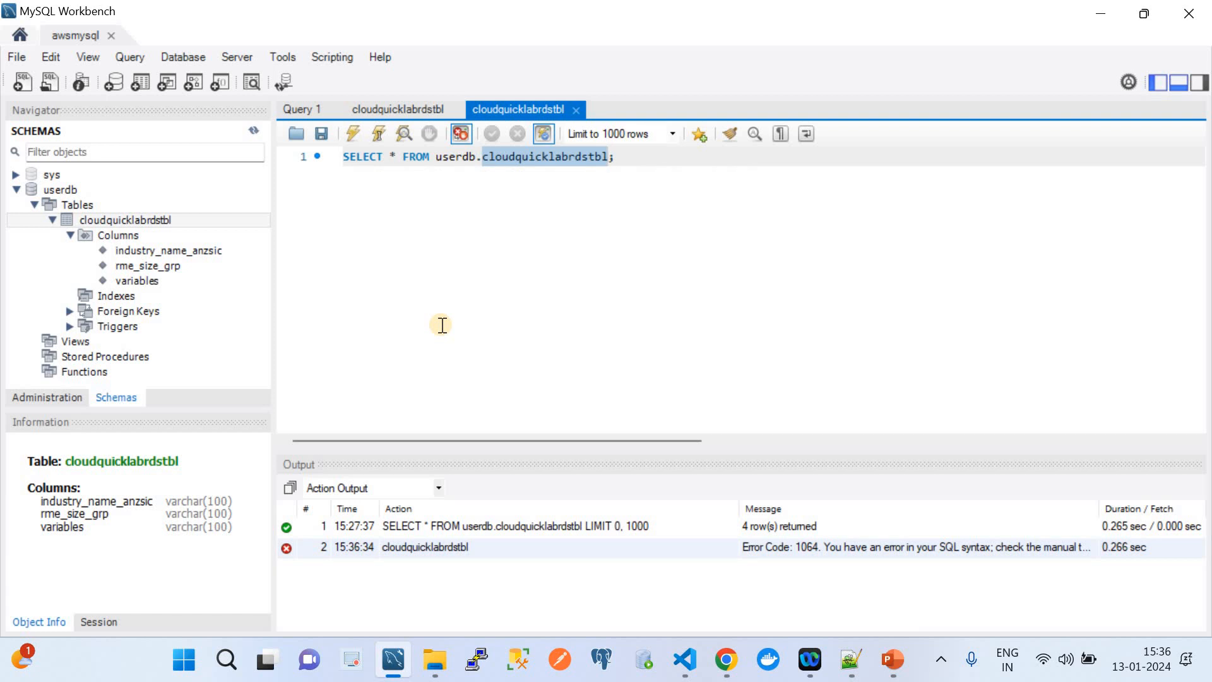
left_click_drag(658, 157, 343, 157)
left_click(359, 134)
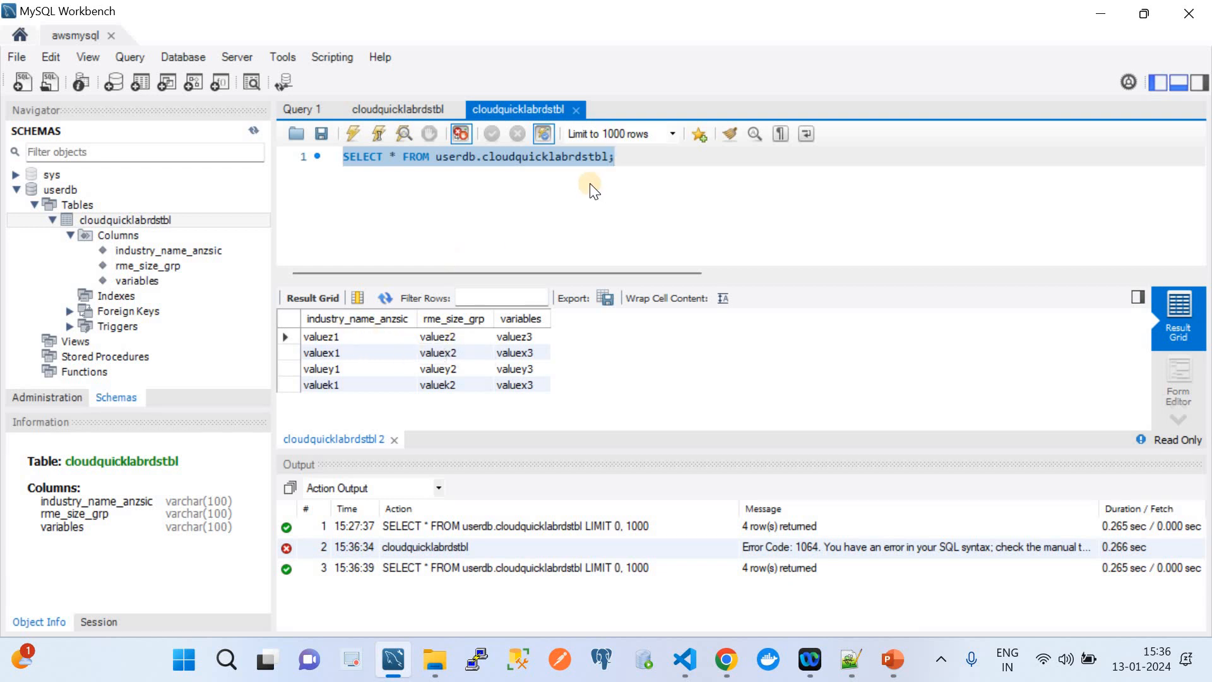
left_click(726, 671)
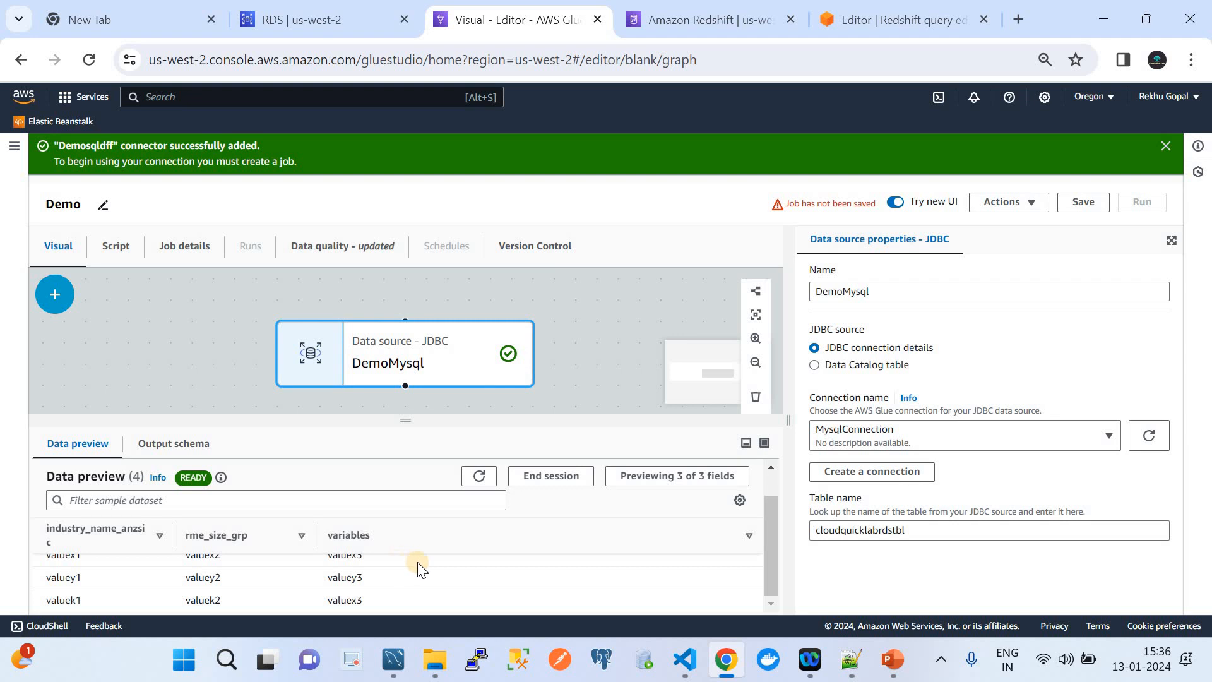
Save the Demo job and list the target node types in the Add nodes panel.
left_click(1083, 202)
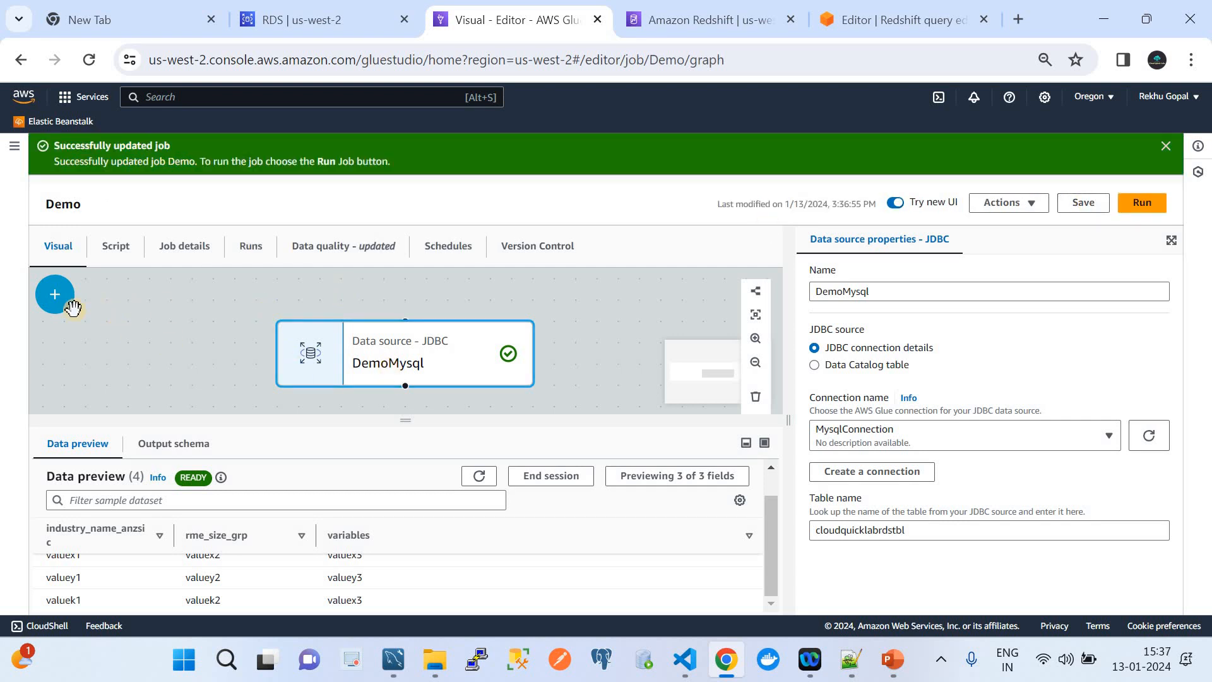
left_click(53, 302)
left_click(140, 361)
left_click(216, 357)
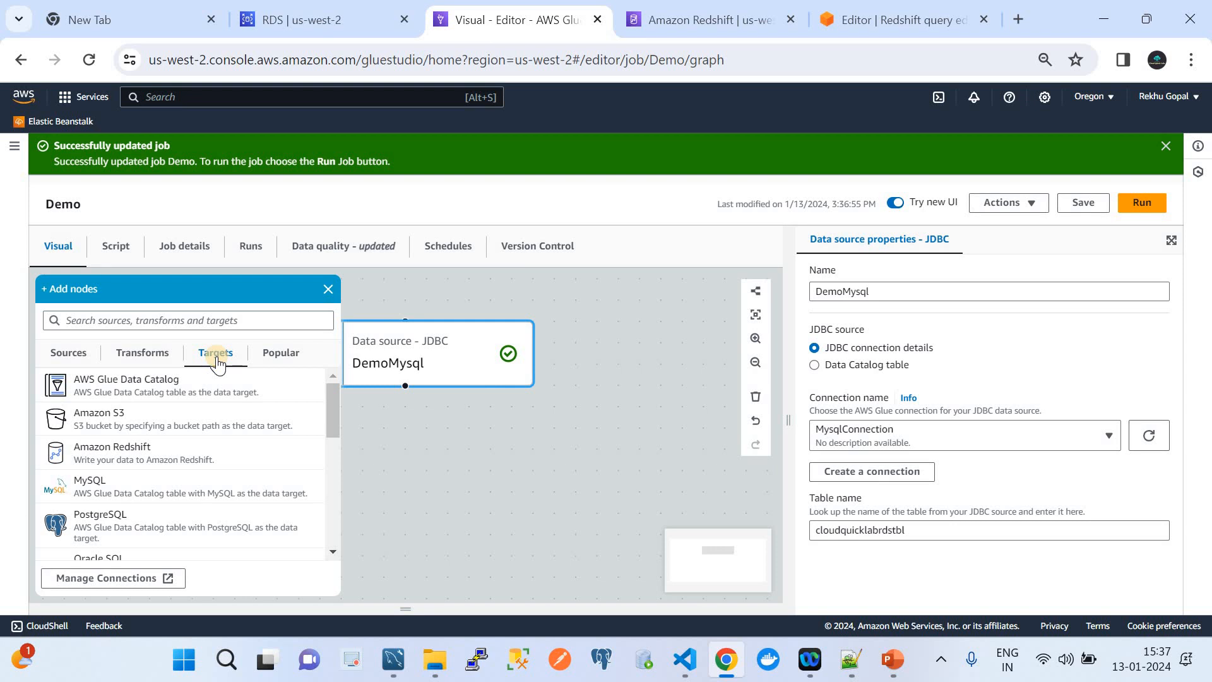
Add an Amazon Redshift target node after DemoMysql and review its properties.
left_click(184, 459)
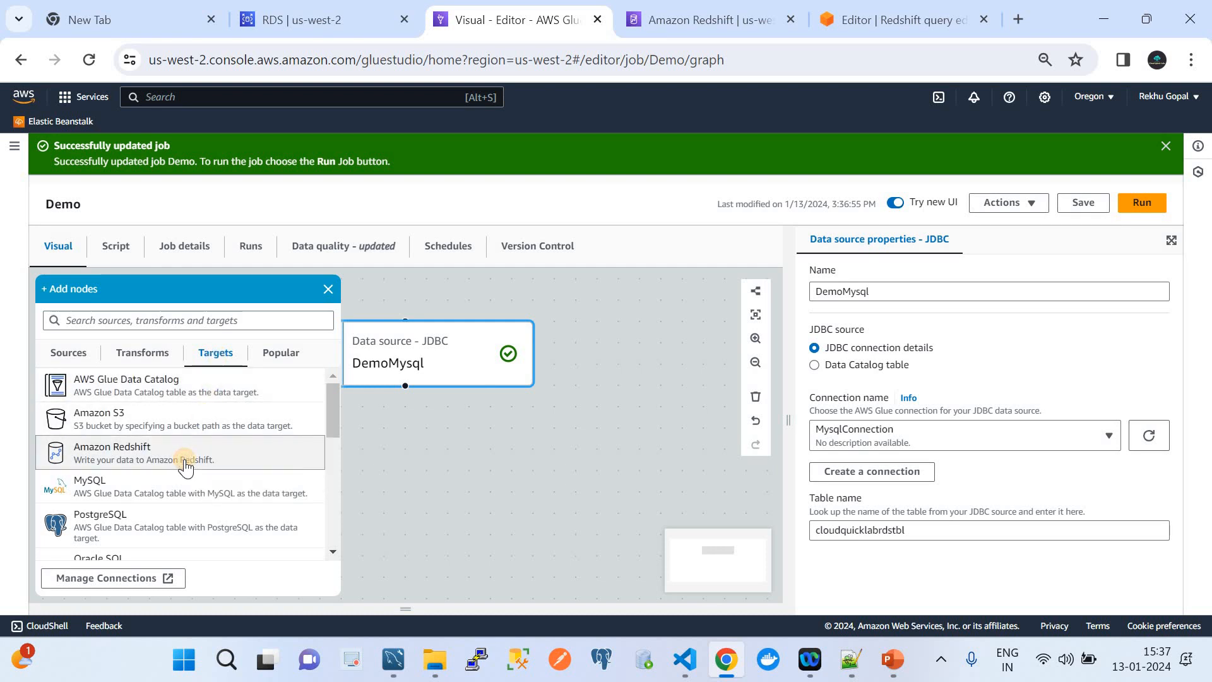
left_click(594, 461)
left_click(596, 489)
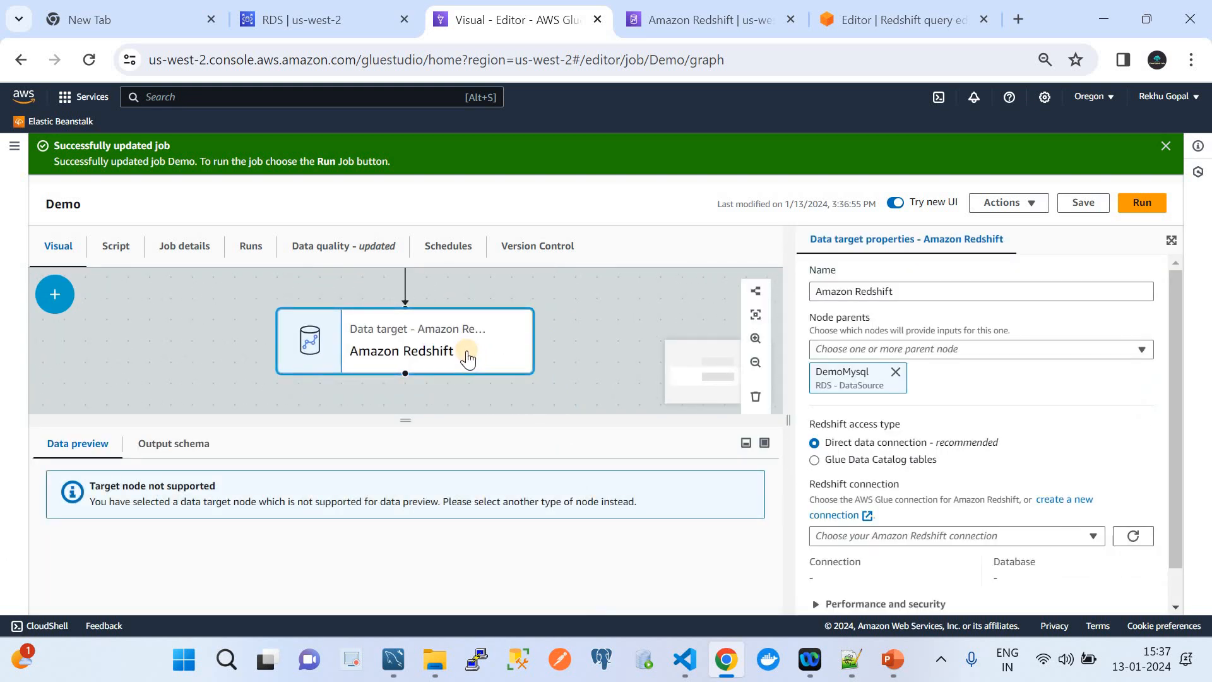
scroll(476, 346, "down", 3)
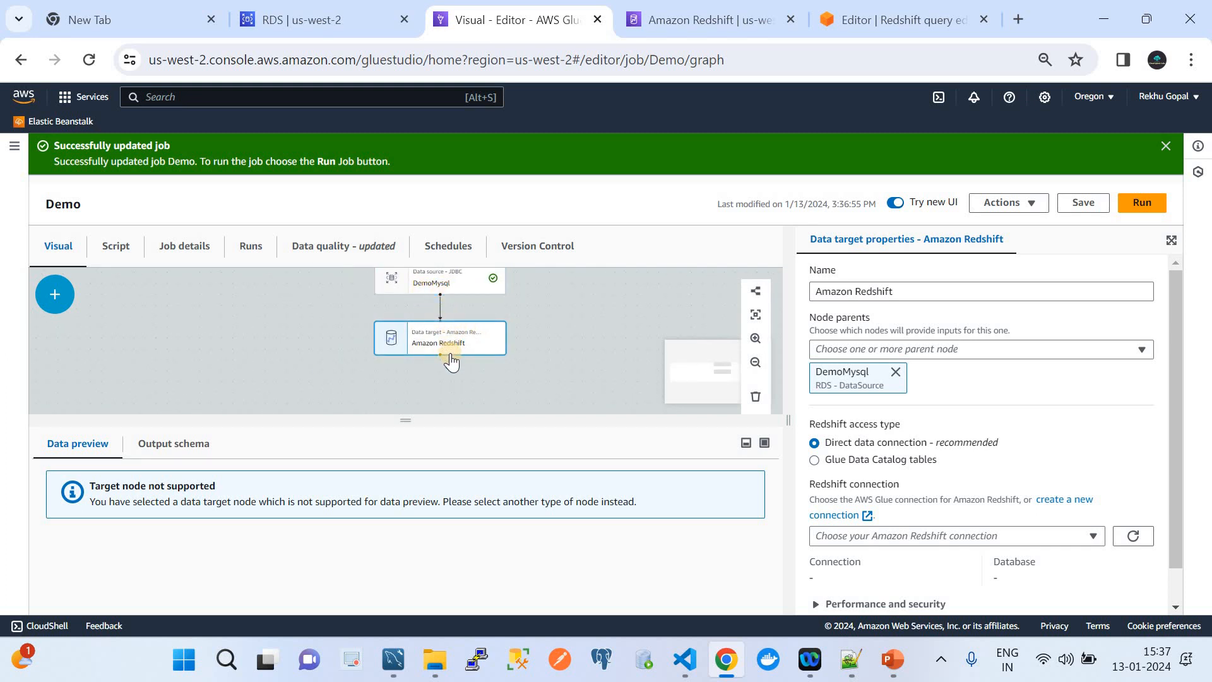
scroll(458, 344, "up", 3)
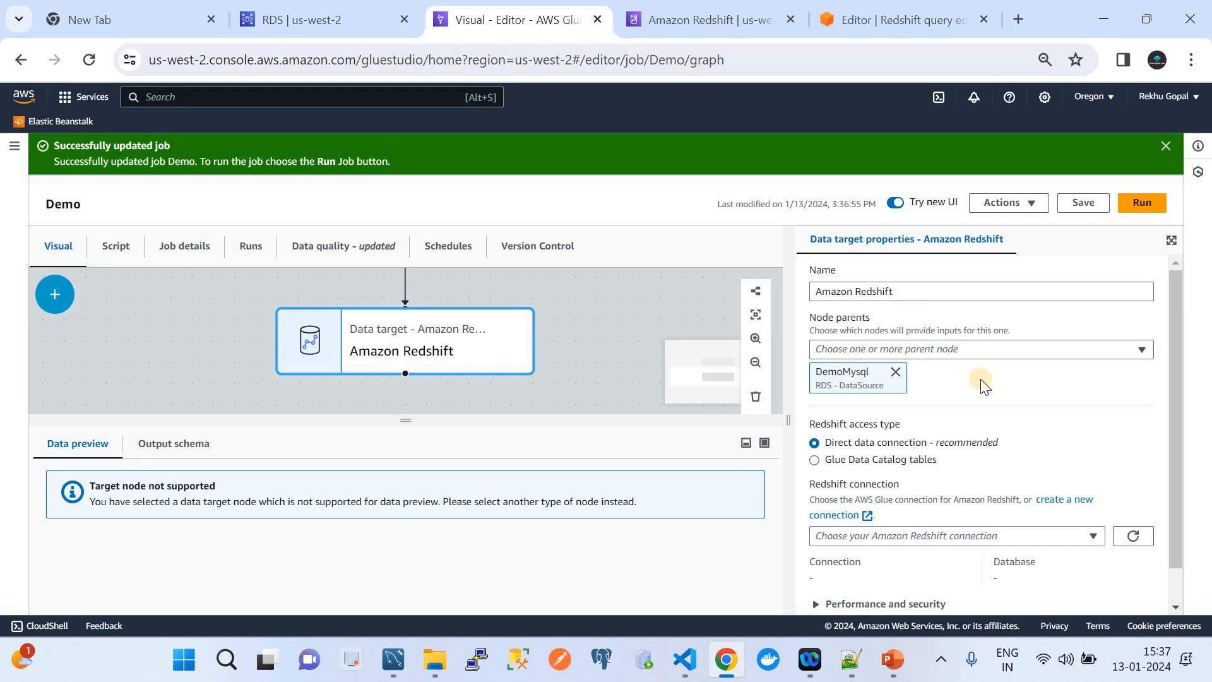
scroll(979, 379, "down", 1)
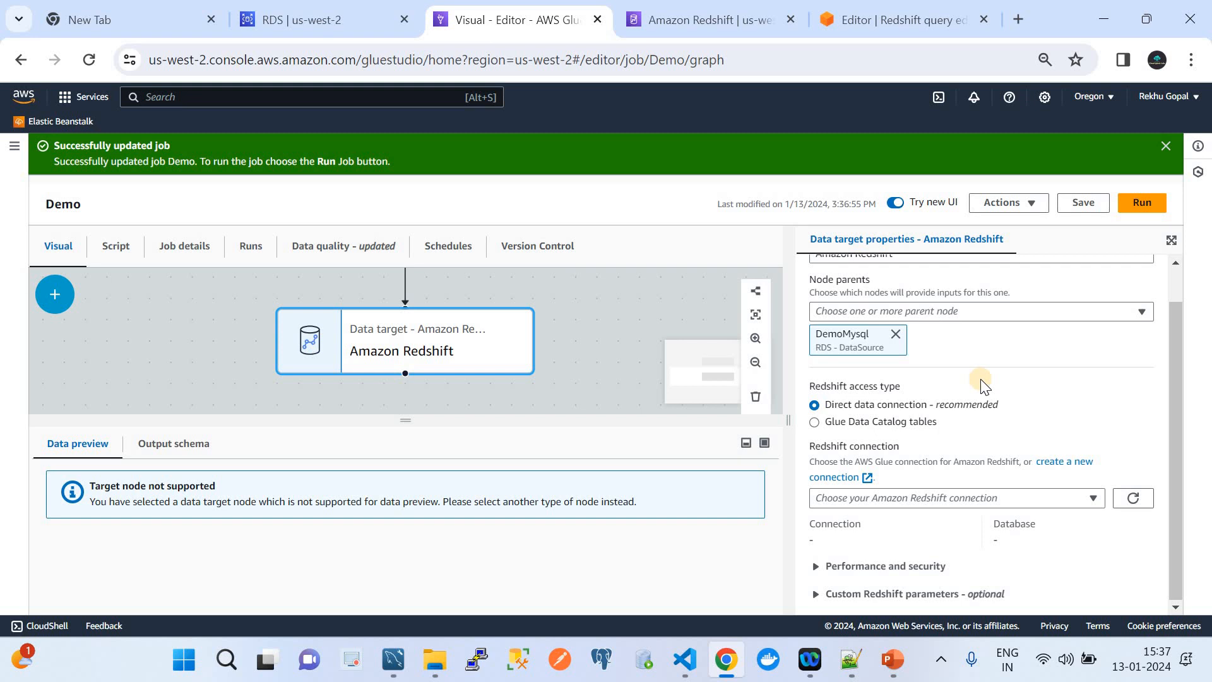
scroll(980, 378, "up", 1)
scroll(982, 381, "down", 1)
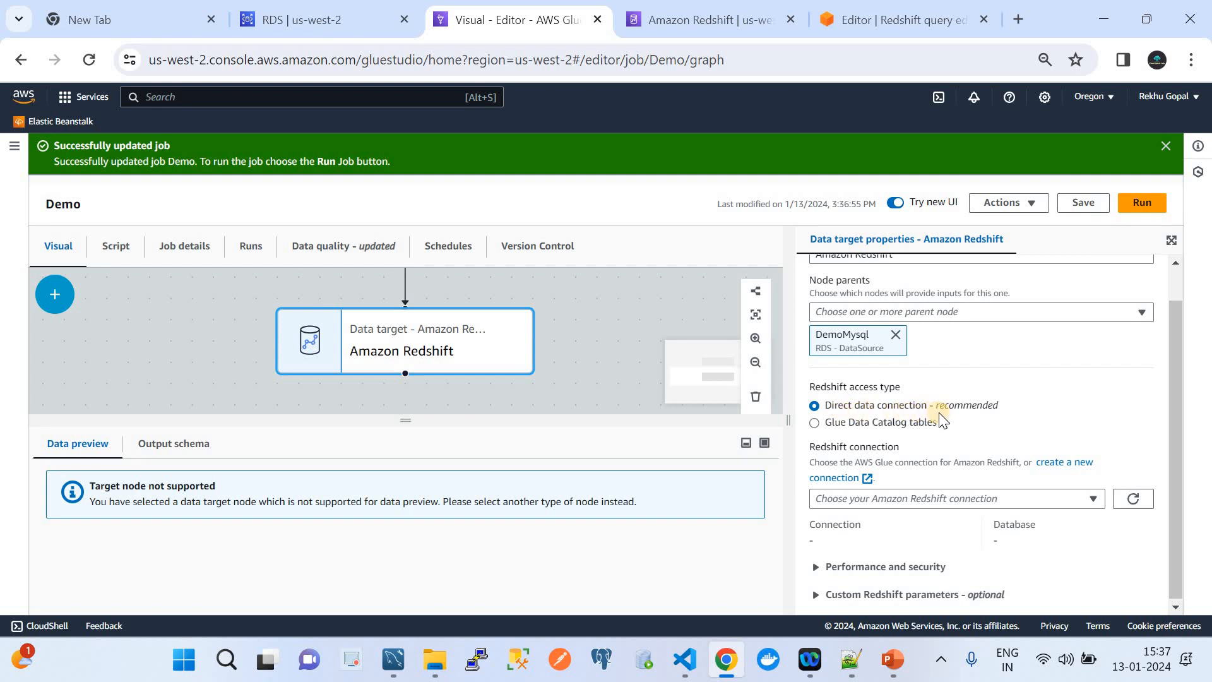
Start a new Redshift connection on the redshiftdw workgroup and paste the saved password from Notepad++.
left_click(1071, 465)
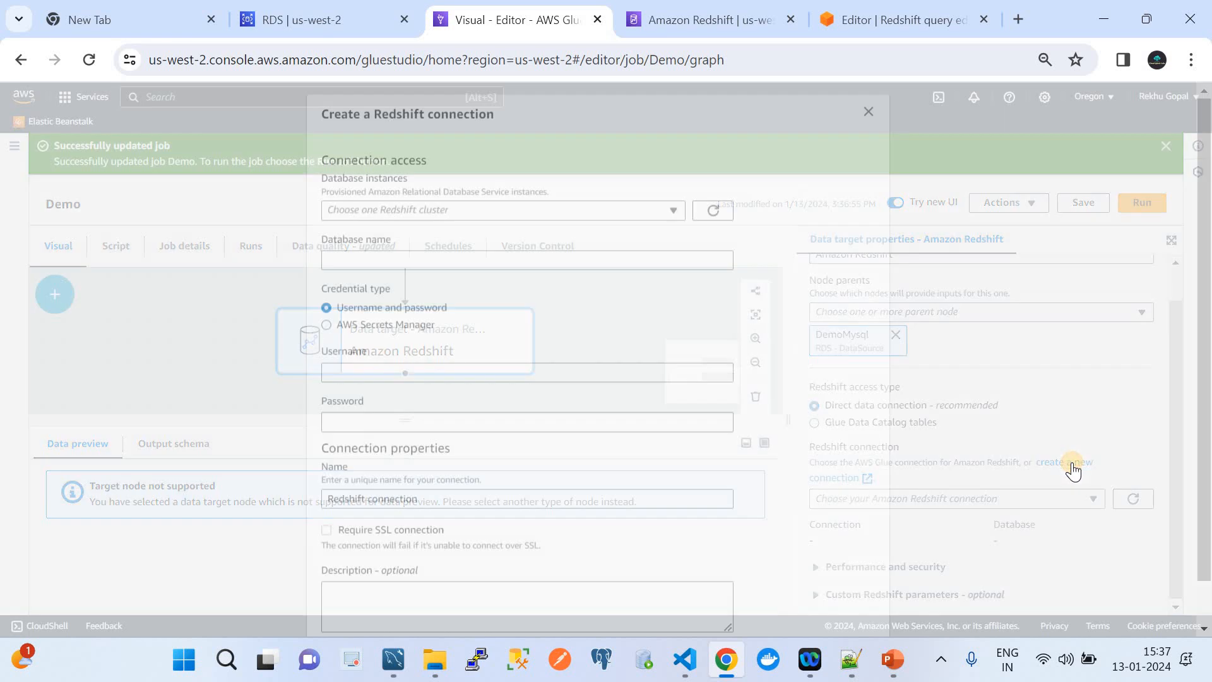
left_click(475, 206)
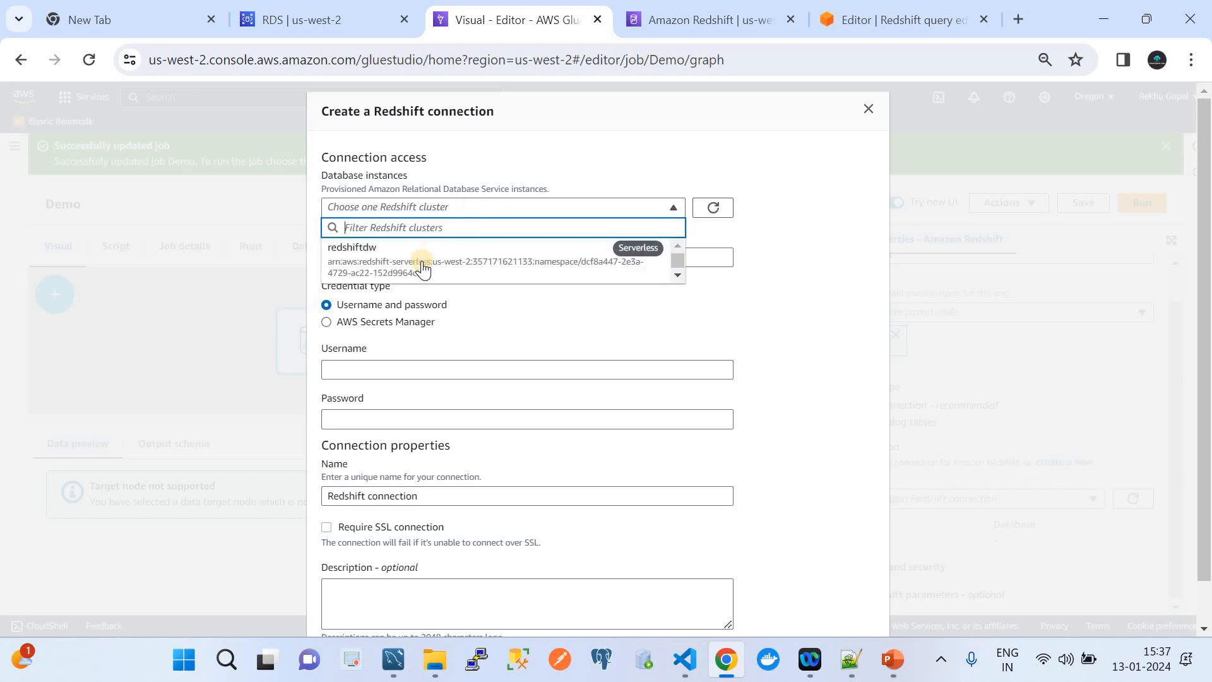
left_click(422, 261)
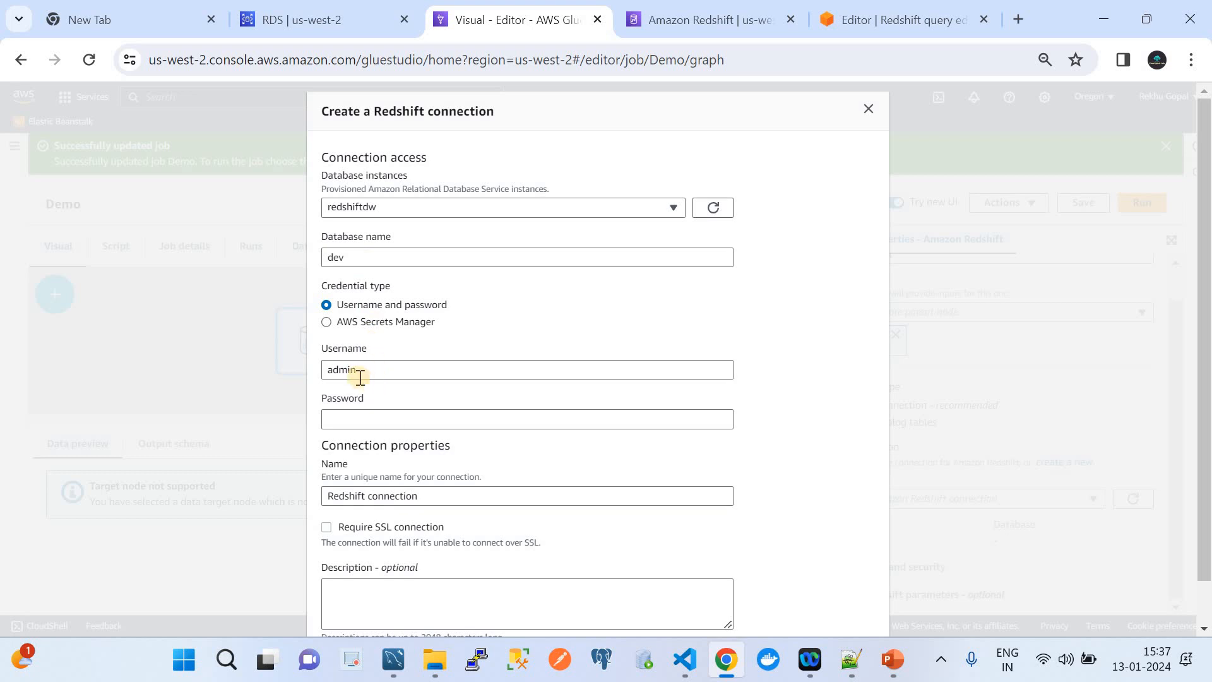
left_click(392, 420)
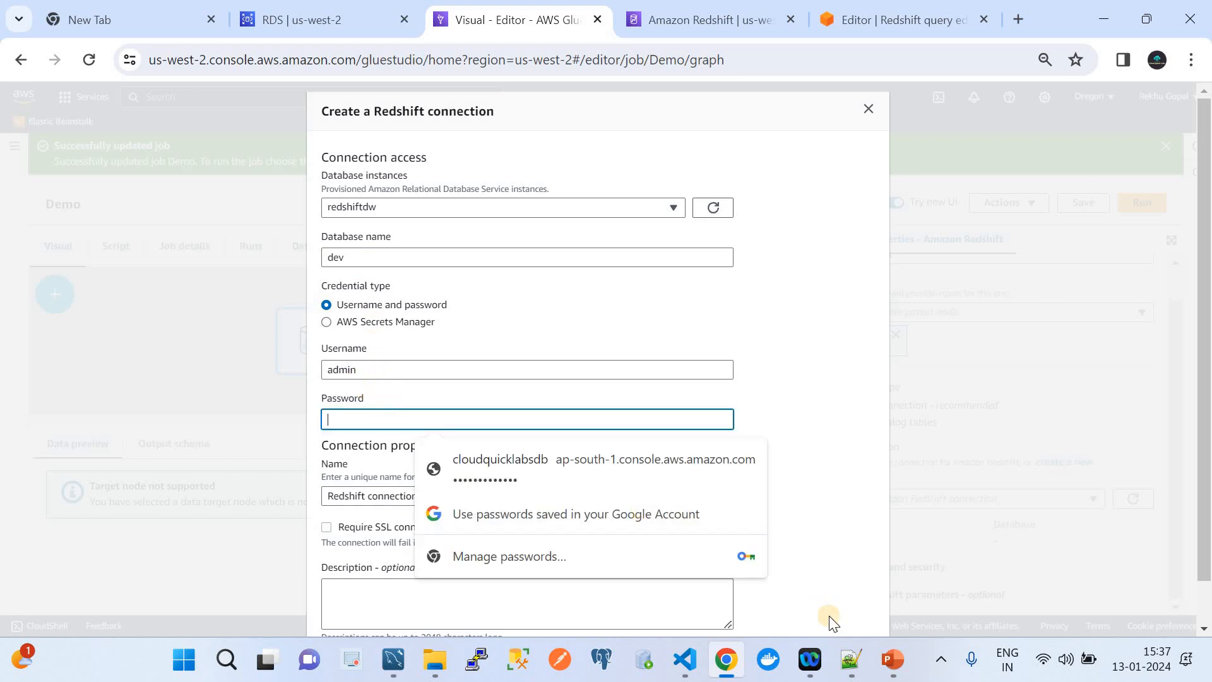
left_click(850, 668)
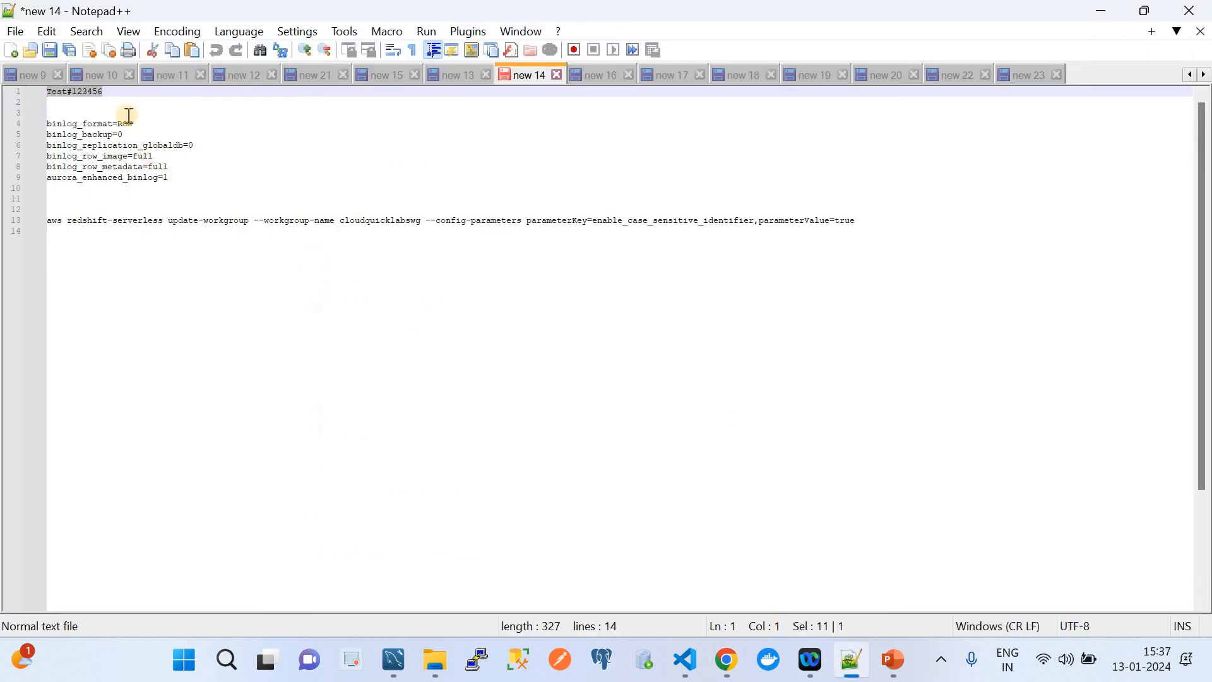
left_click_drag(93, 93, 14, 95)
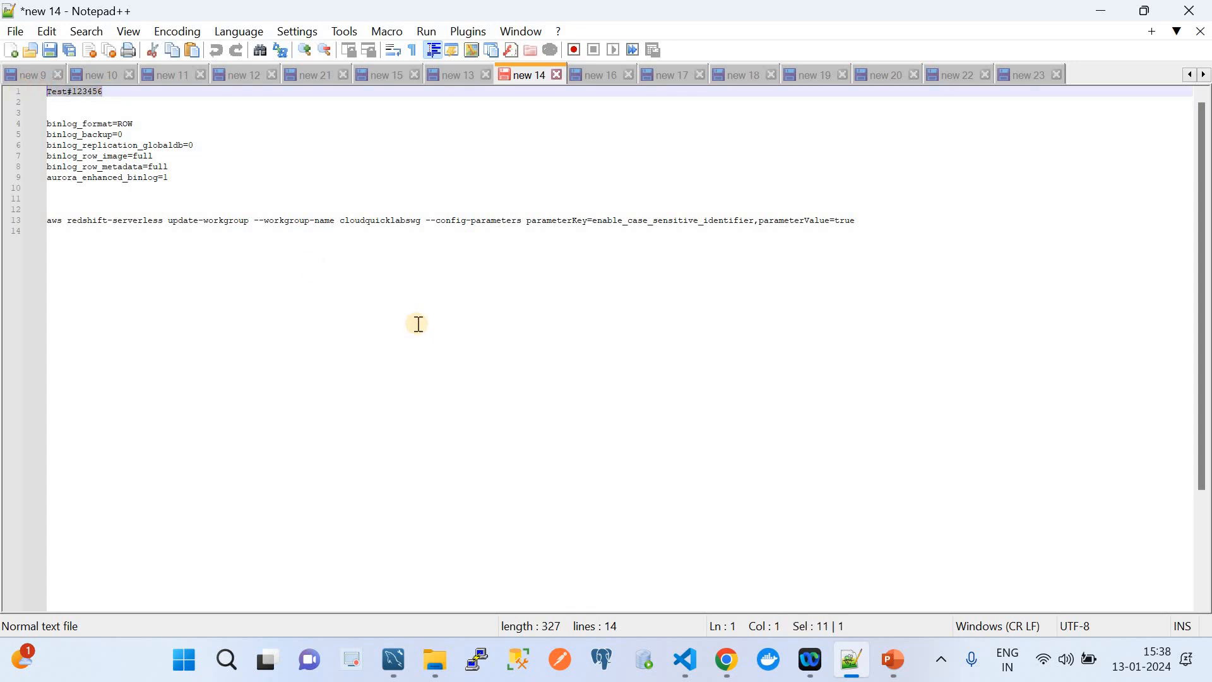
left_click(727, 660)
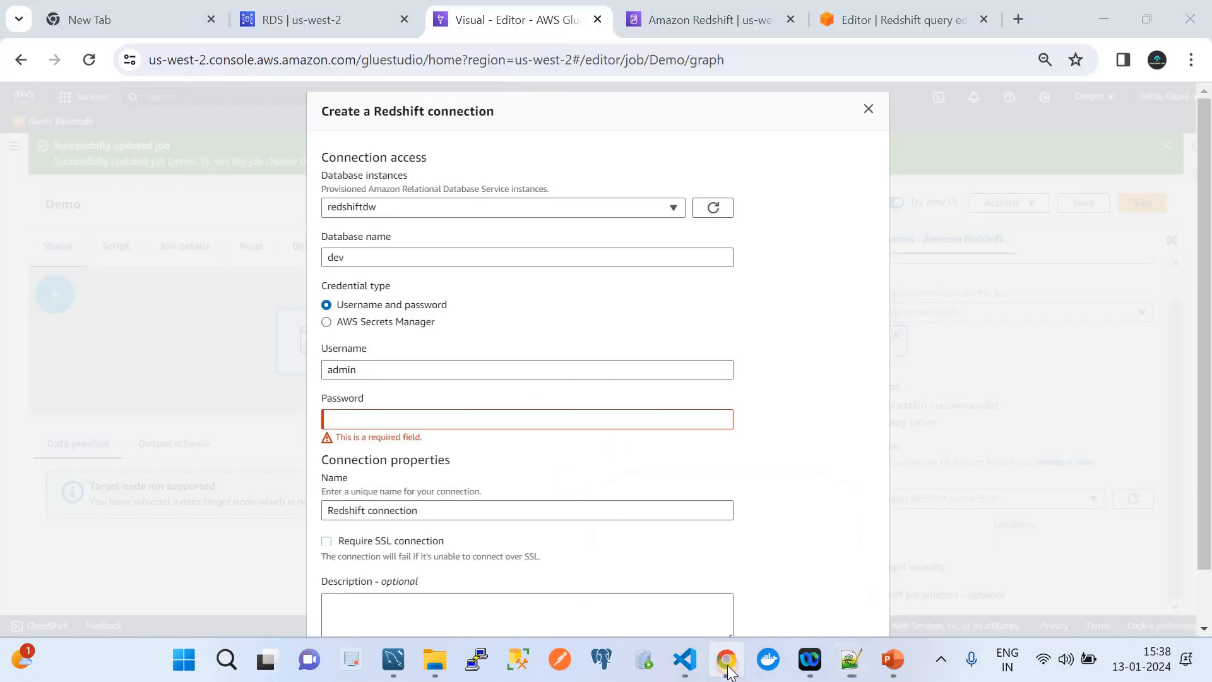
key("ctrl+v")
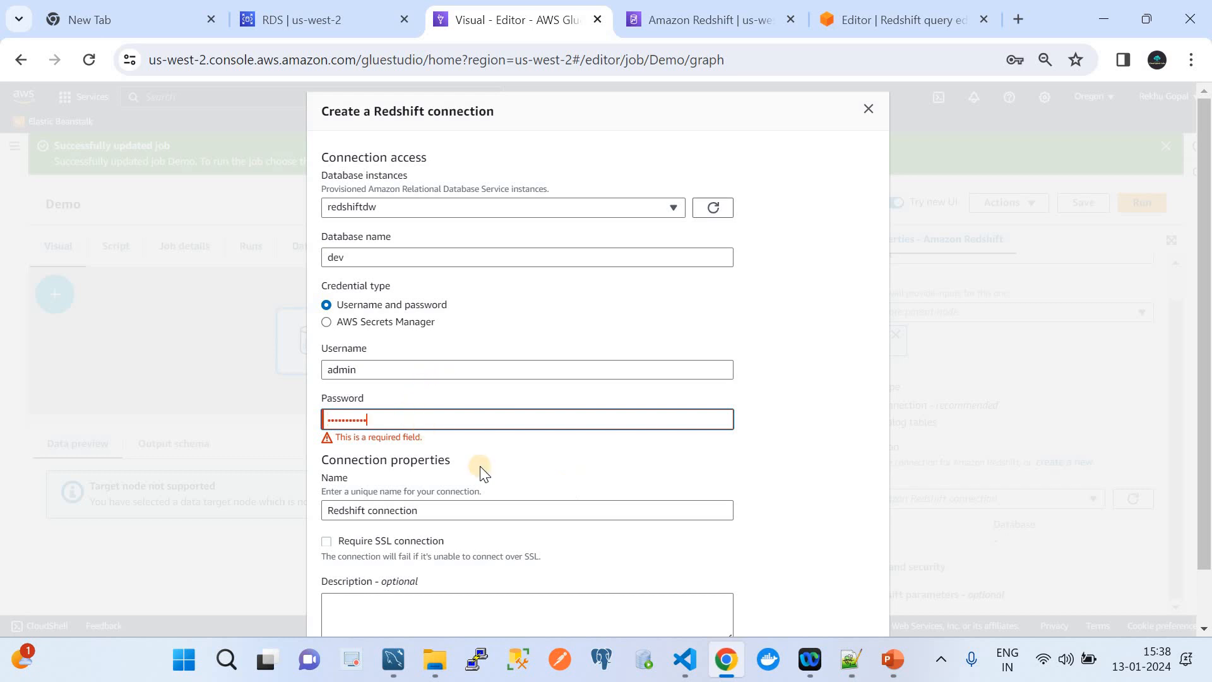
Name the connection Demoredshiftconnection and create it.
scroll(477, 468, "down", 1)
left_click_drag(438, 450, 311, 456)
type("Demoredsh")
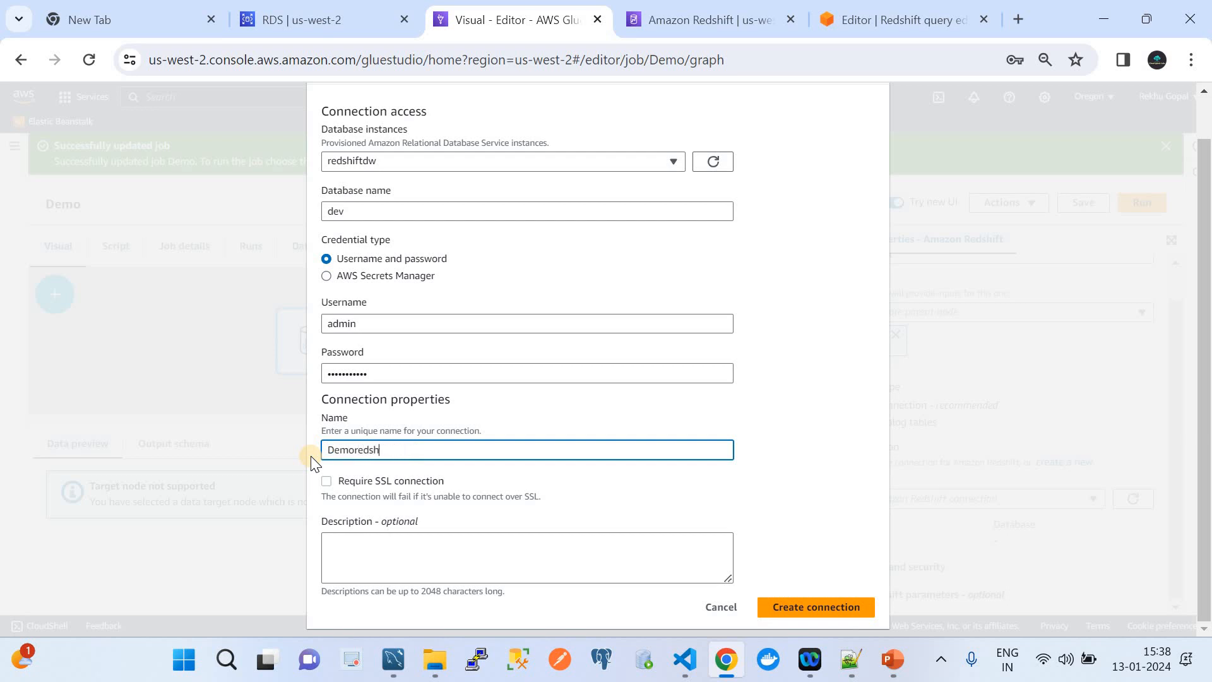
type("iftconnection")
left_click(813, 599)
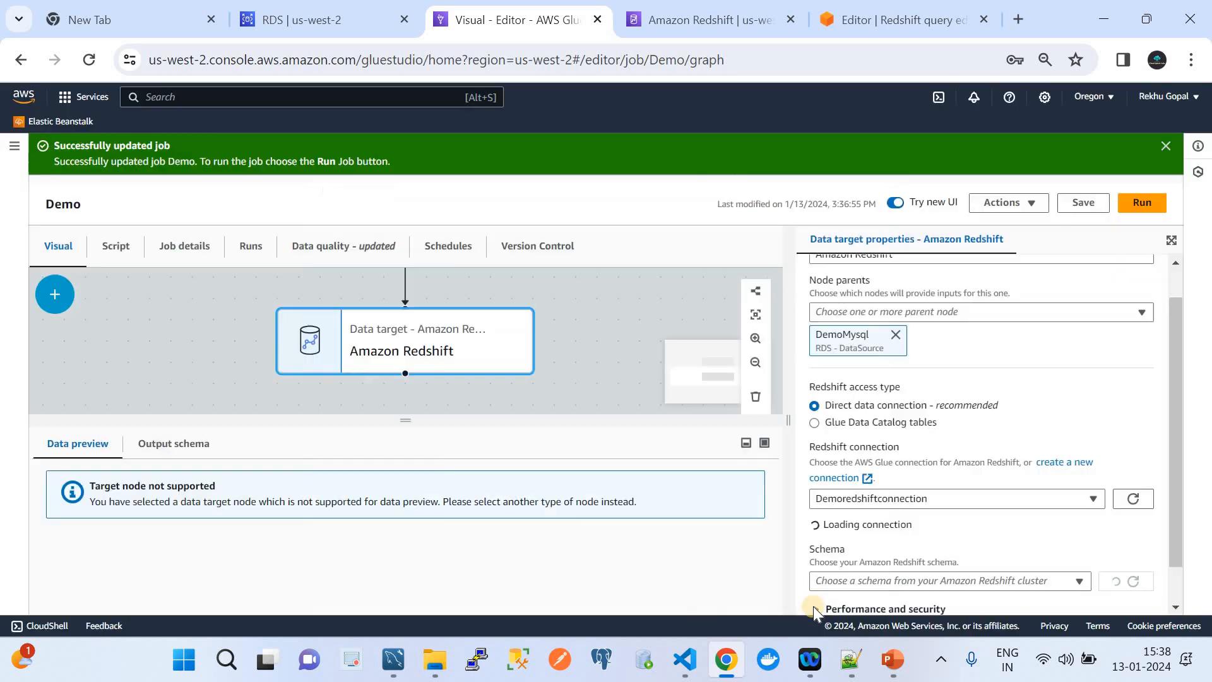
Point the Redshift target at public.cloudquicklabrdstbl in APPEND mode, then switch to the Redshift query editor.
scroll(973, 529, "down", 1)
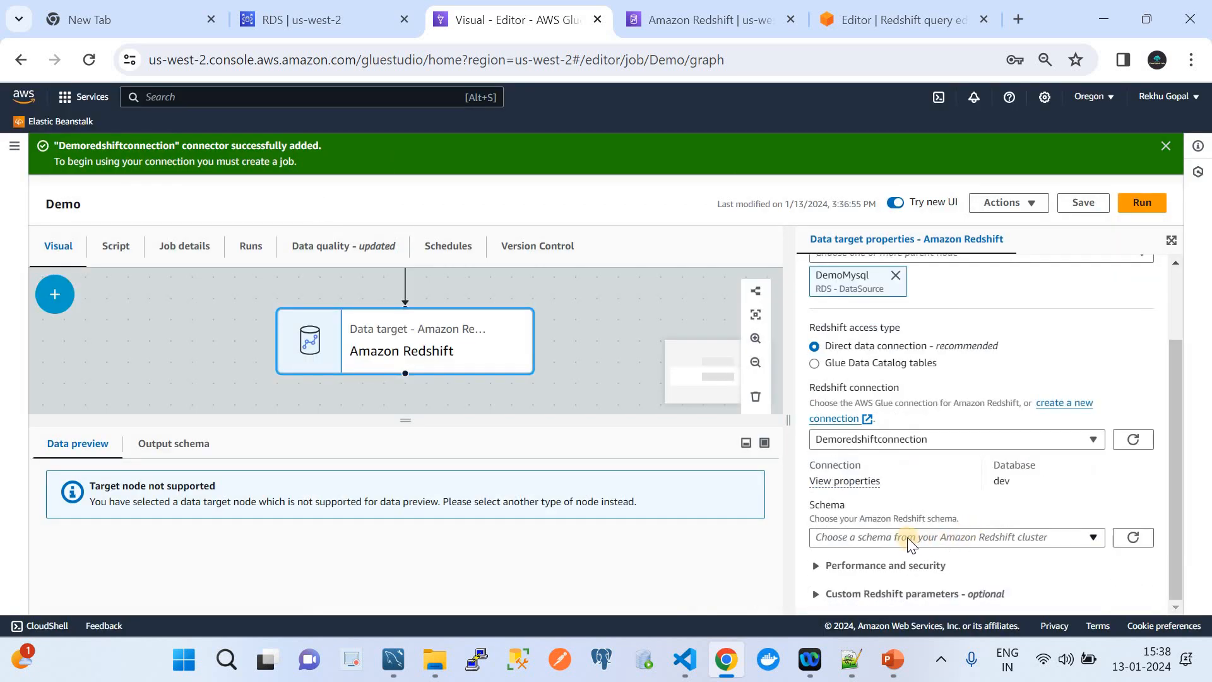
left_click(889, 537)
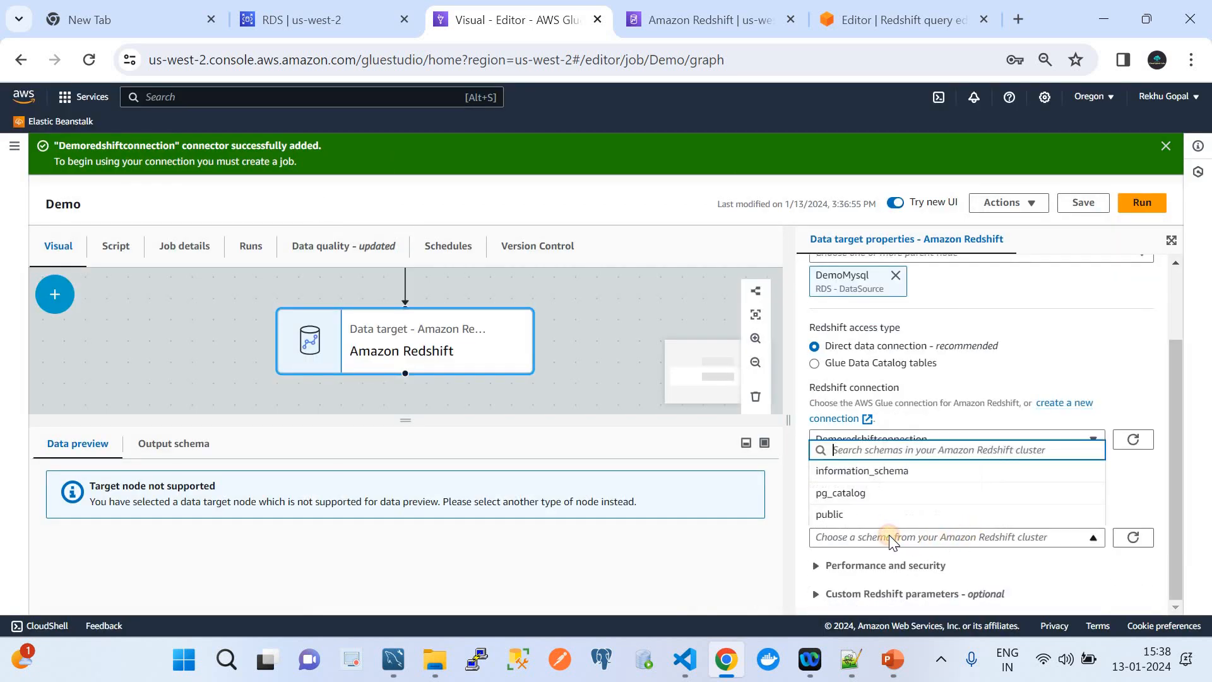
left_click(843, 515)
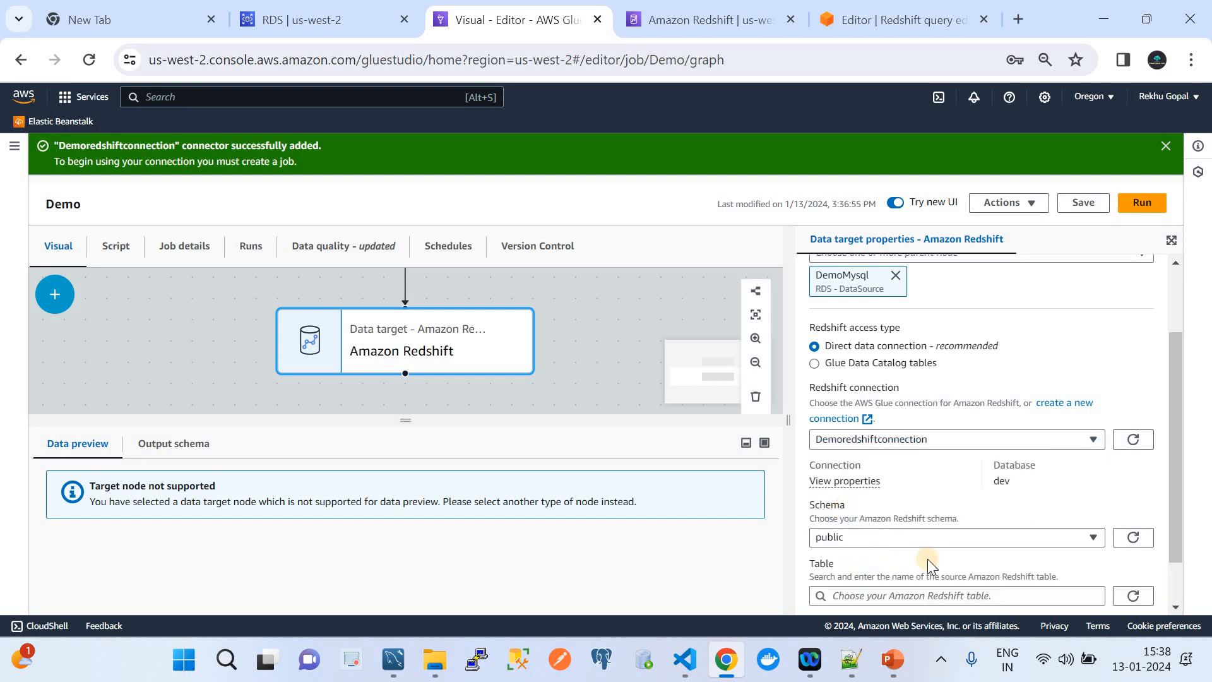
scroll(927, 559, "down", 1)
left_click(875, 540)
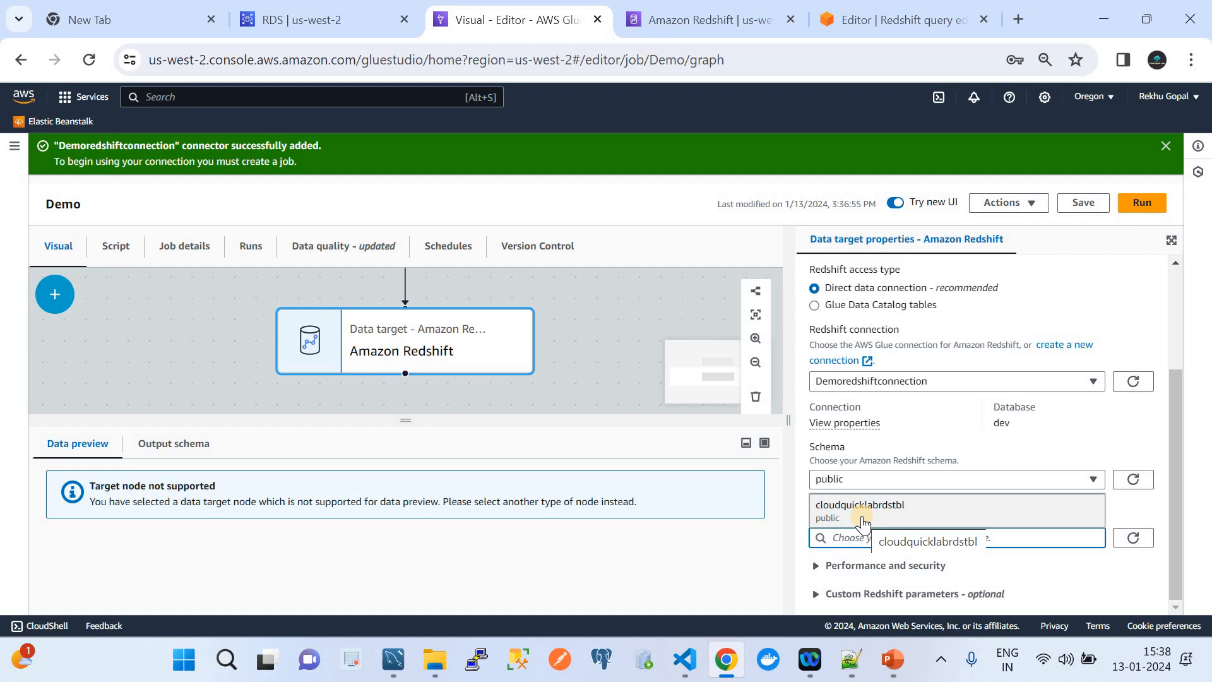
left_click(862, 521)
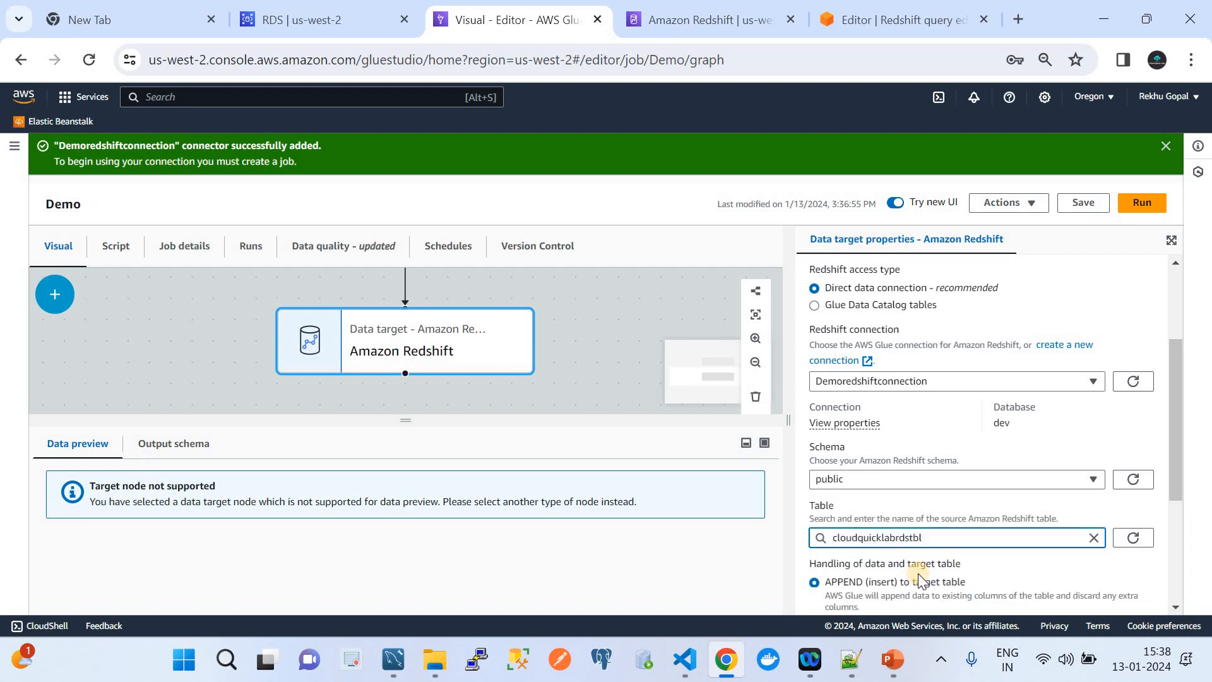
scroll(919, 574, "down", 2)
scroll(918, 573, "down", 1)
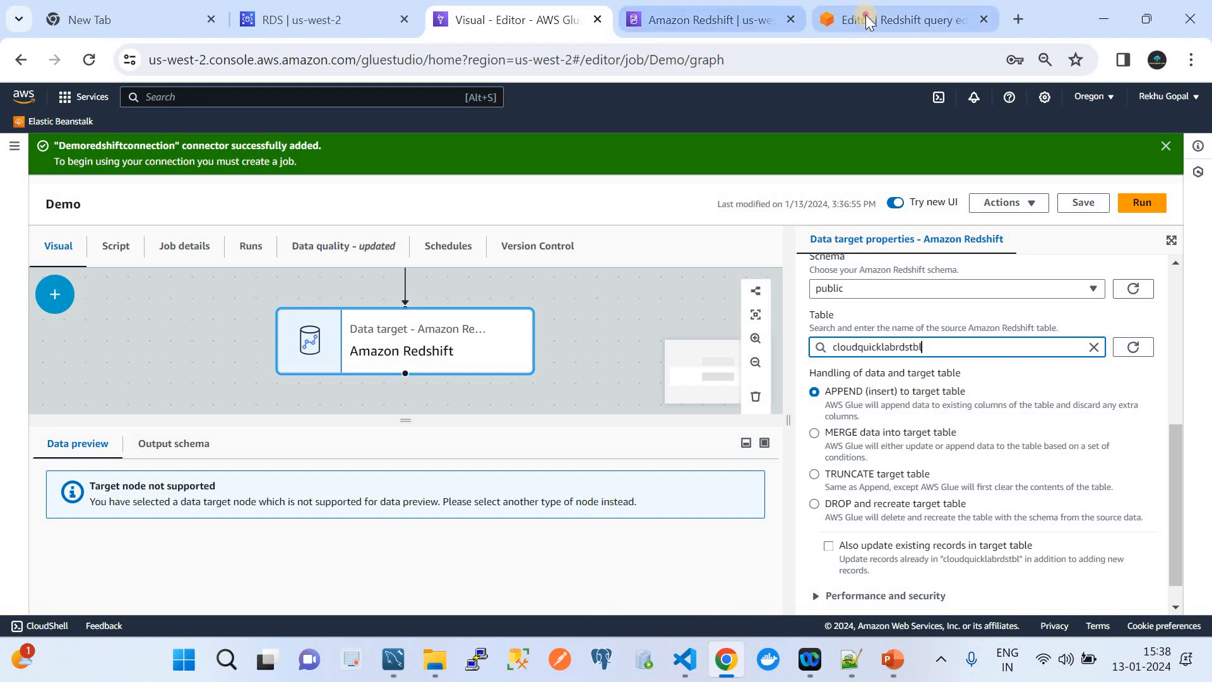
left_click(910, 19)
double_click(460, 245)
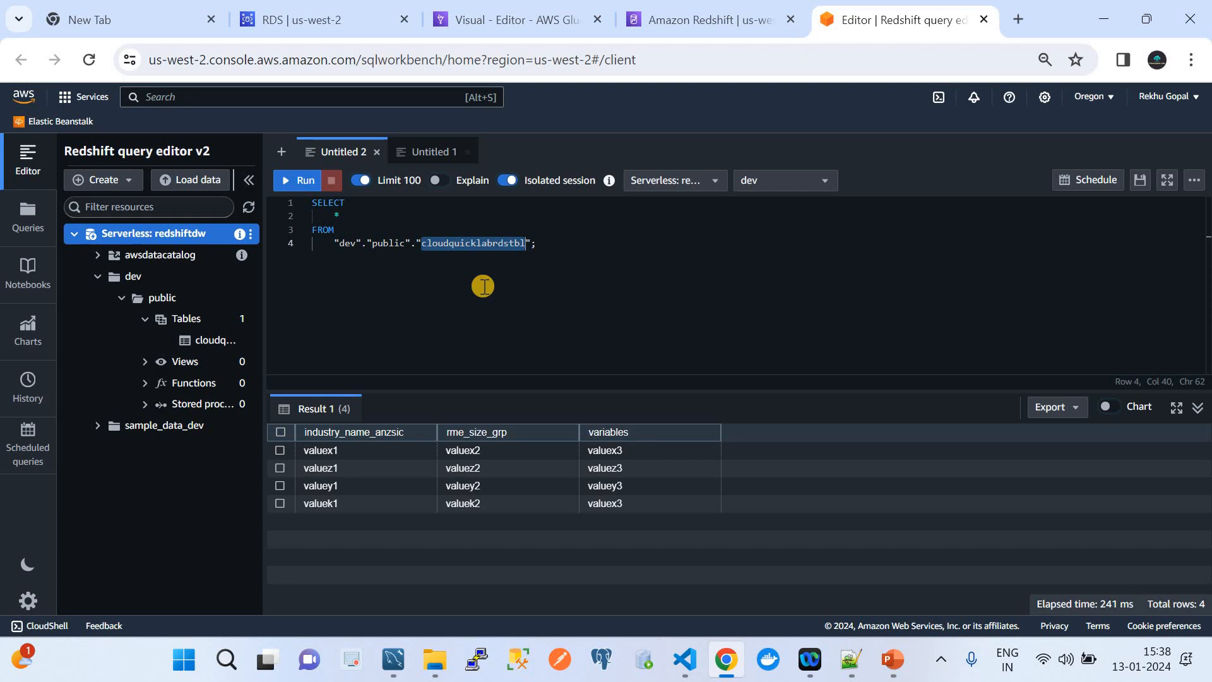
Rewrite the query as a DELETE on cloudquicklabrdstbl and run it to remove its 4 rows.
left_click(204, 339)
right_click(203, 340)
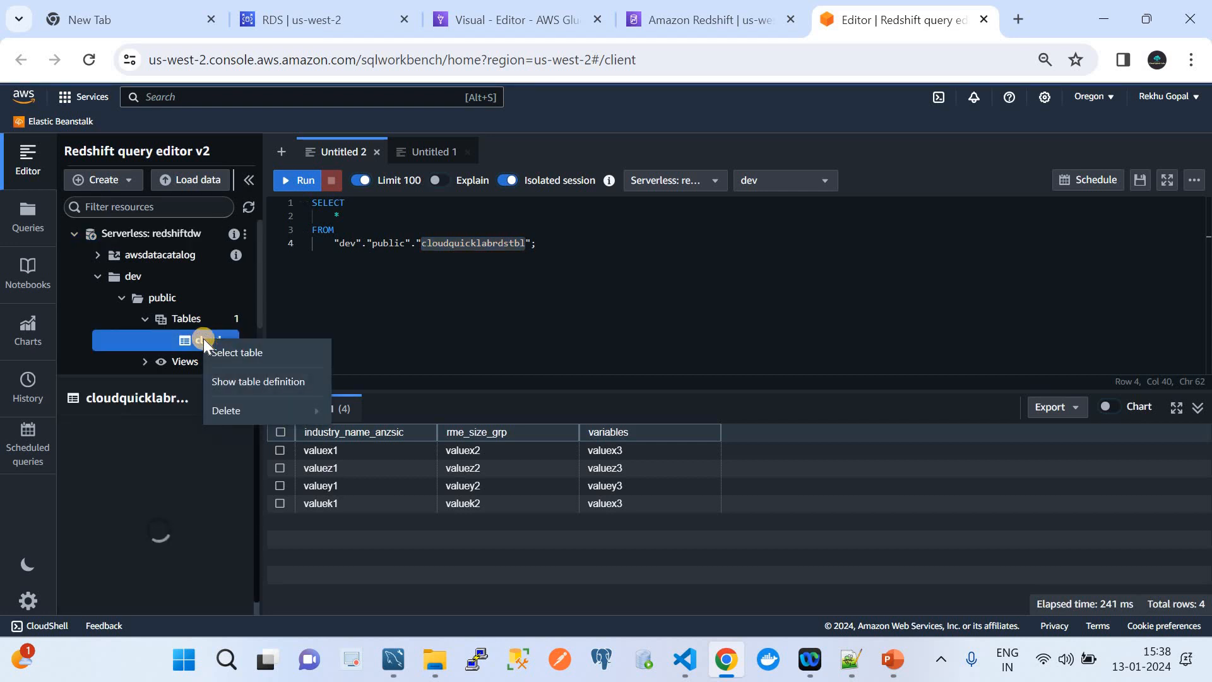
mouse_move(238, 416)
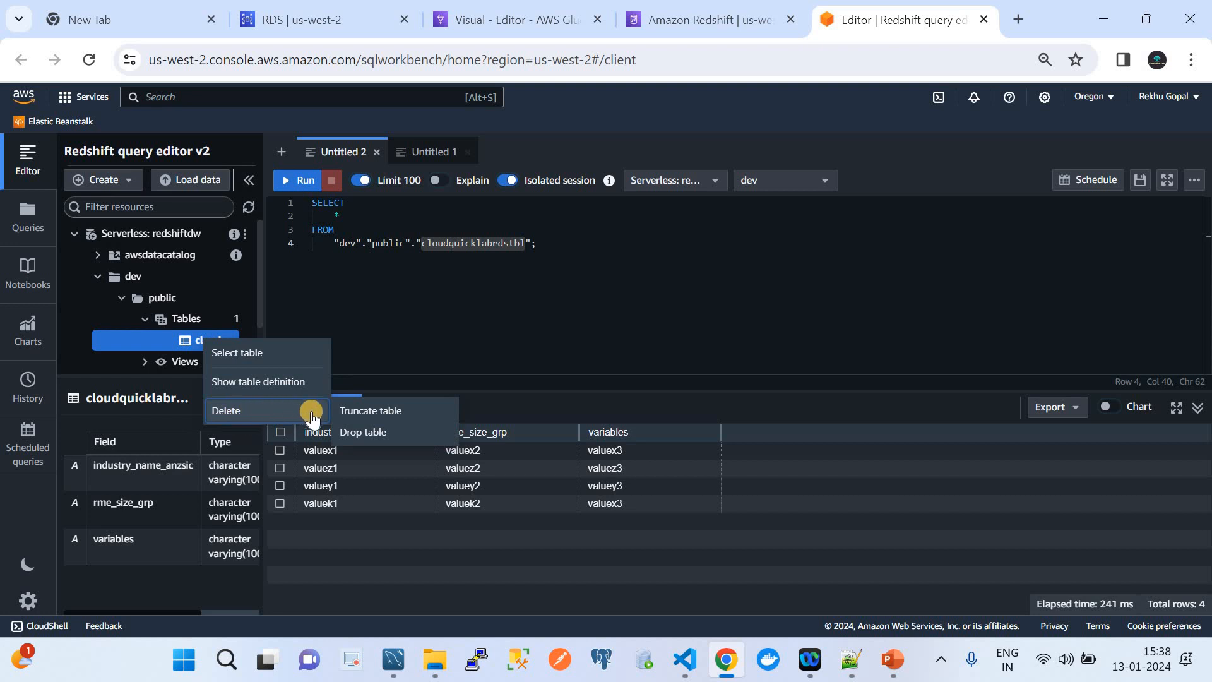
left_click(480, 314)
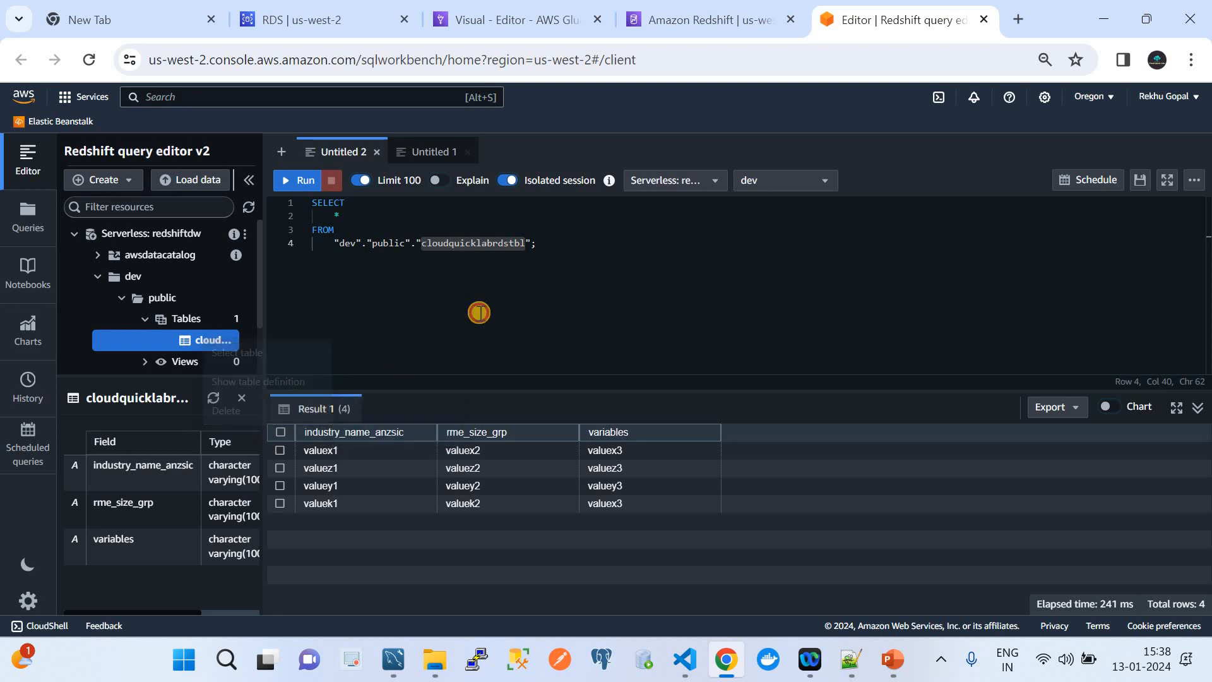
left_click(343, 216)
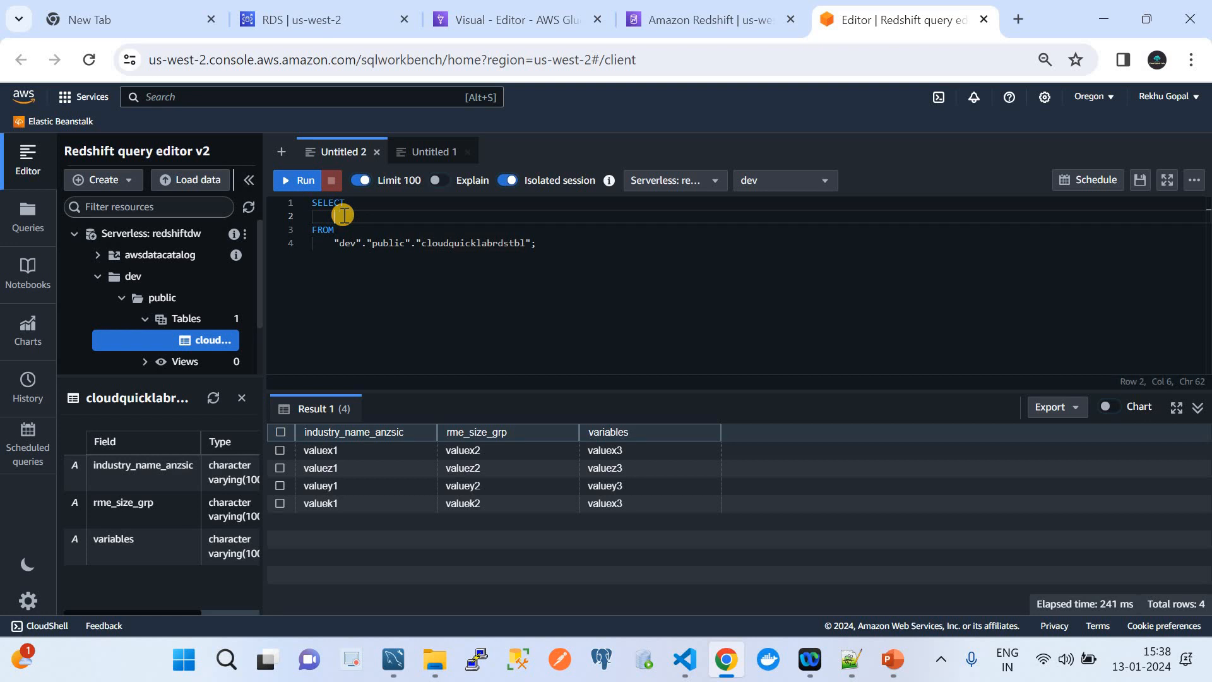
key("BackSpace")
key("BackSpace")
key("BackSpace")
key("BackSpace")
key("BackSpace")
key("BackSpace")
key("BackSpace")
type("Delete")
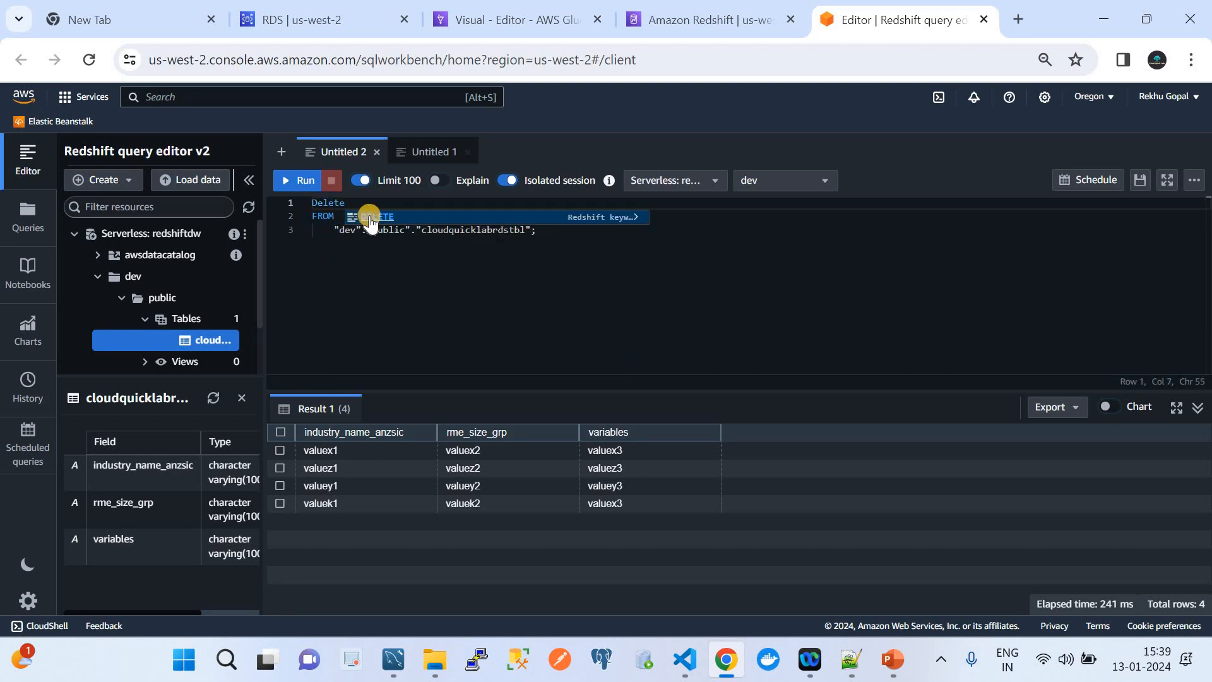
left_click(360, 216)
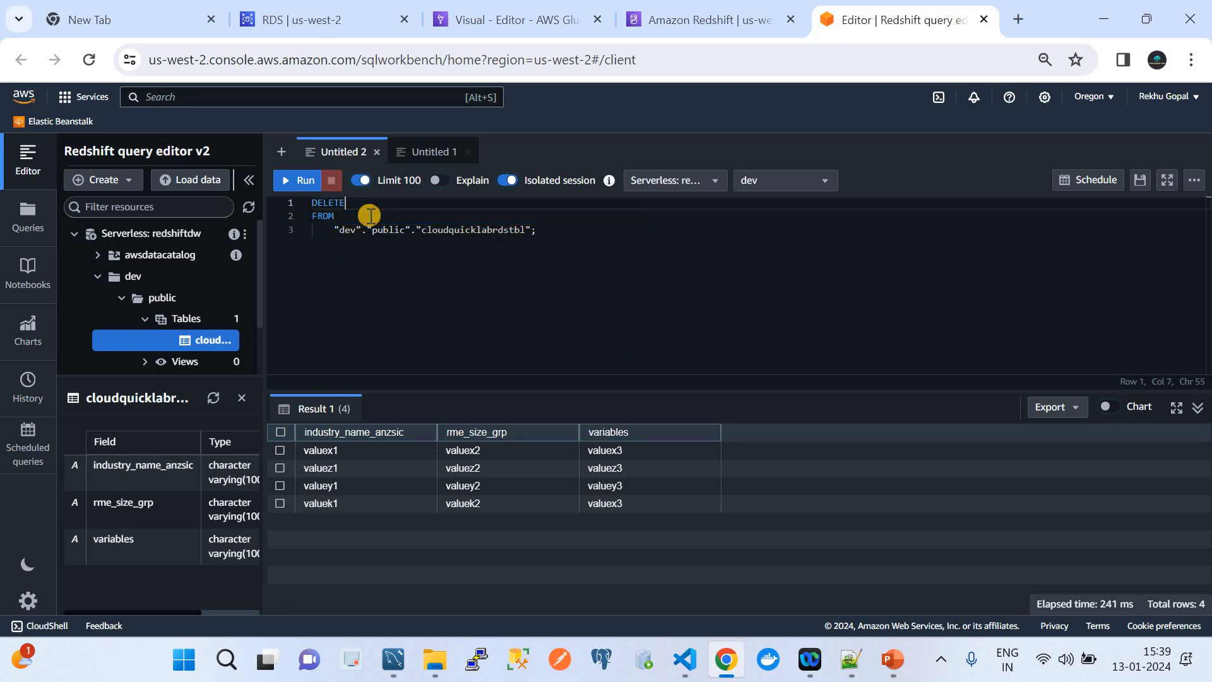
left_click_drag(538, 230, 278, 180)
left_click(278, 180)
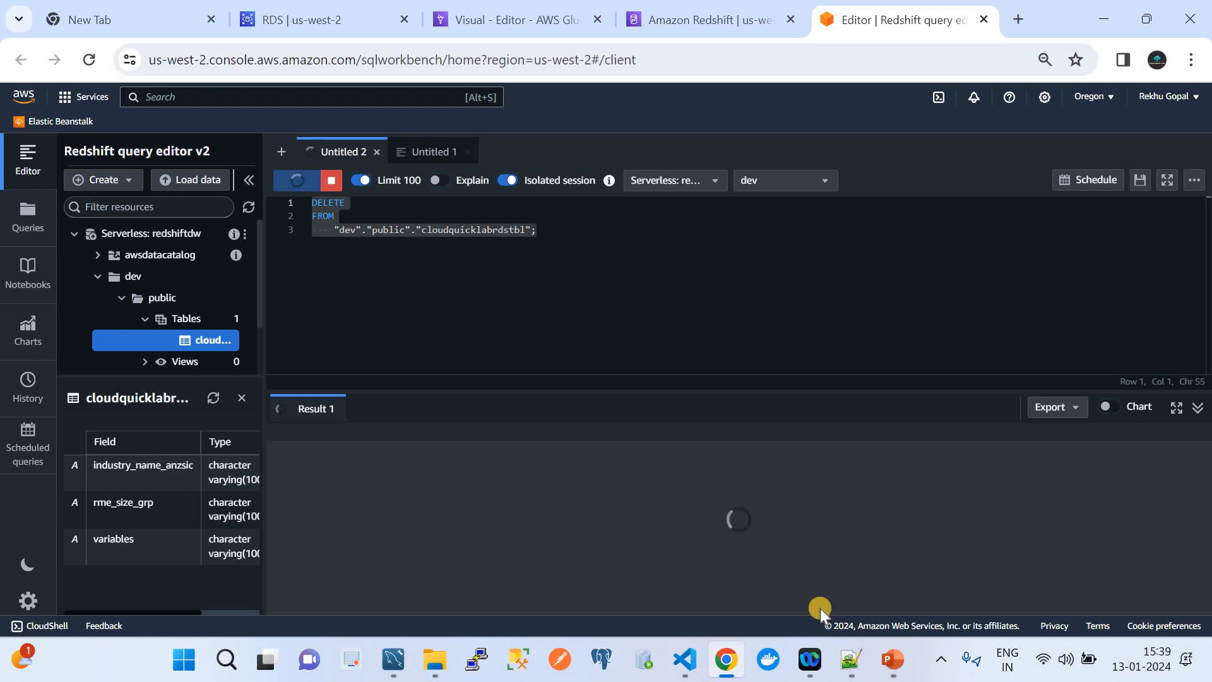
Run a Select table query on cloudquicklabrdstbl to confirm it is empty, then return to Glue Studio.
left_click(892, 660)
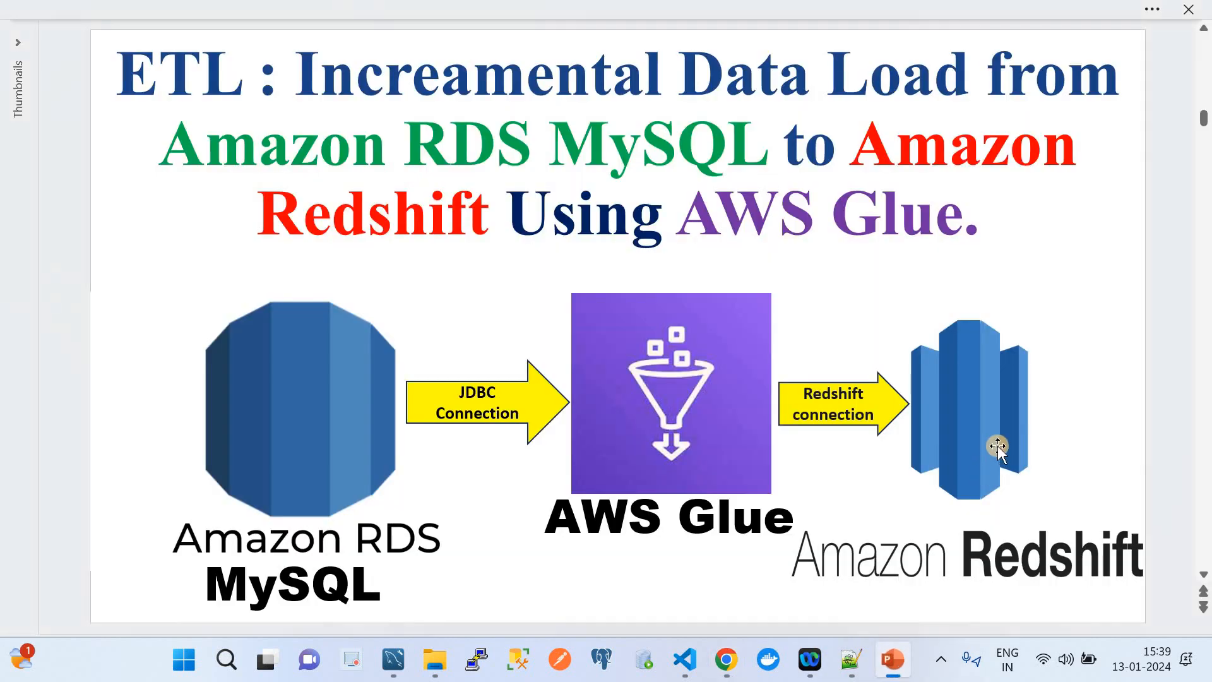
left_click(726, 660)
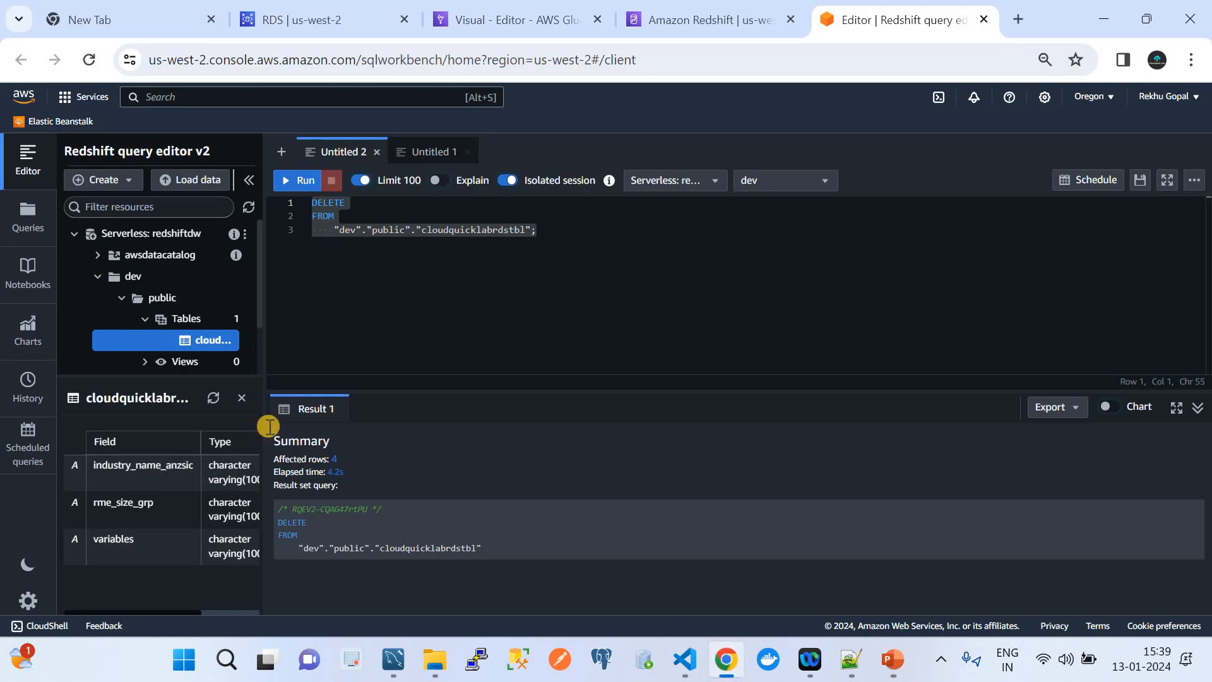
right_click(182, 347)
left_click(206, 363)
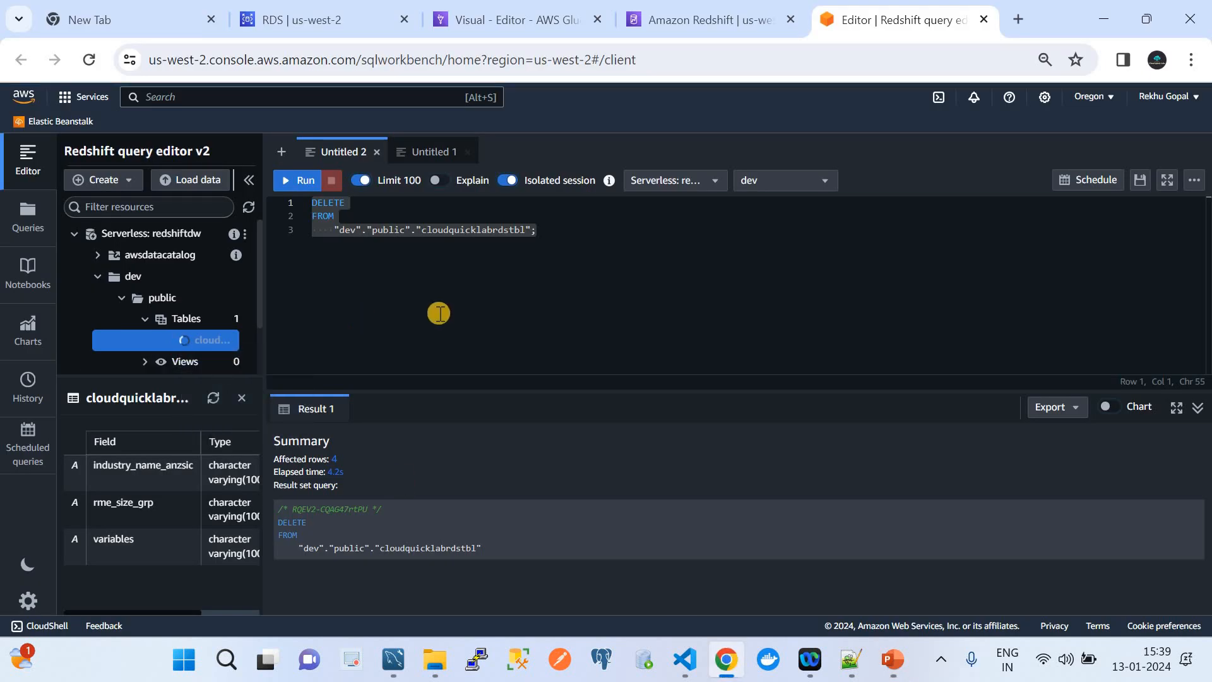
left_click(283, 180)
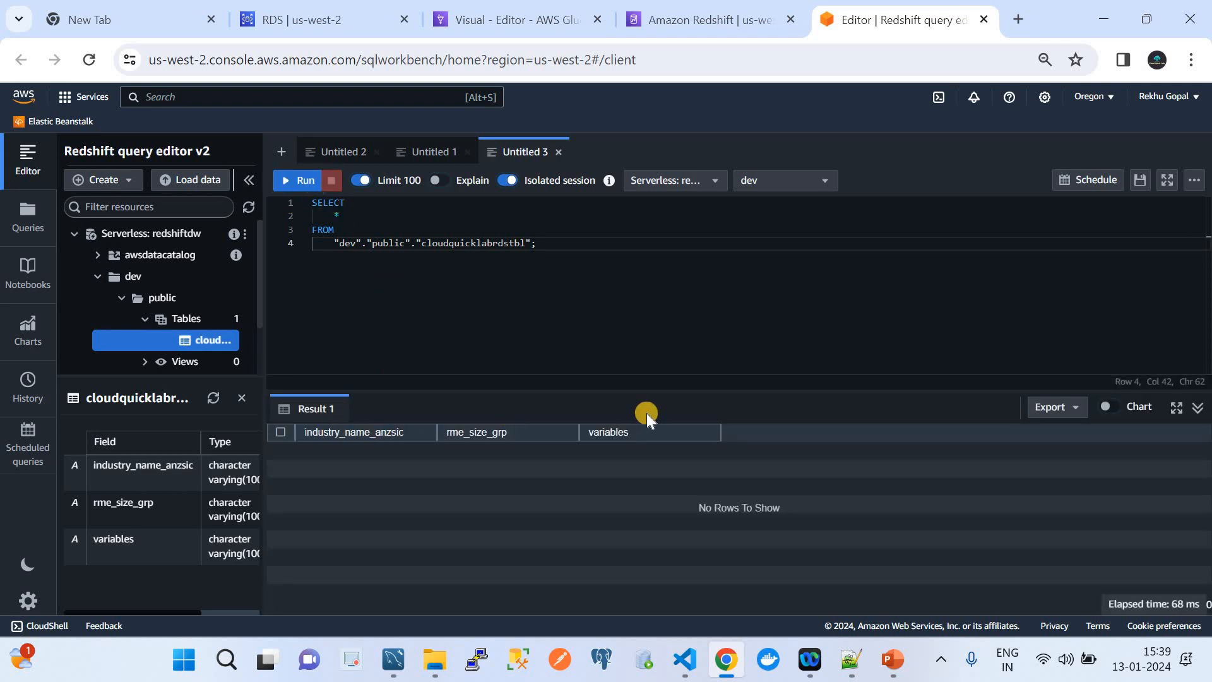
left_click(485, 24)
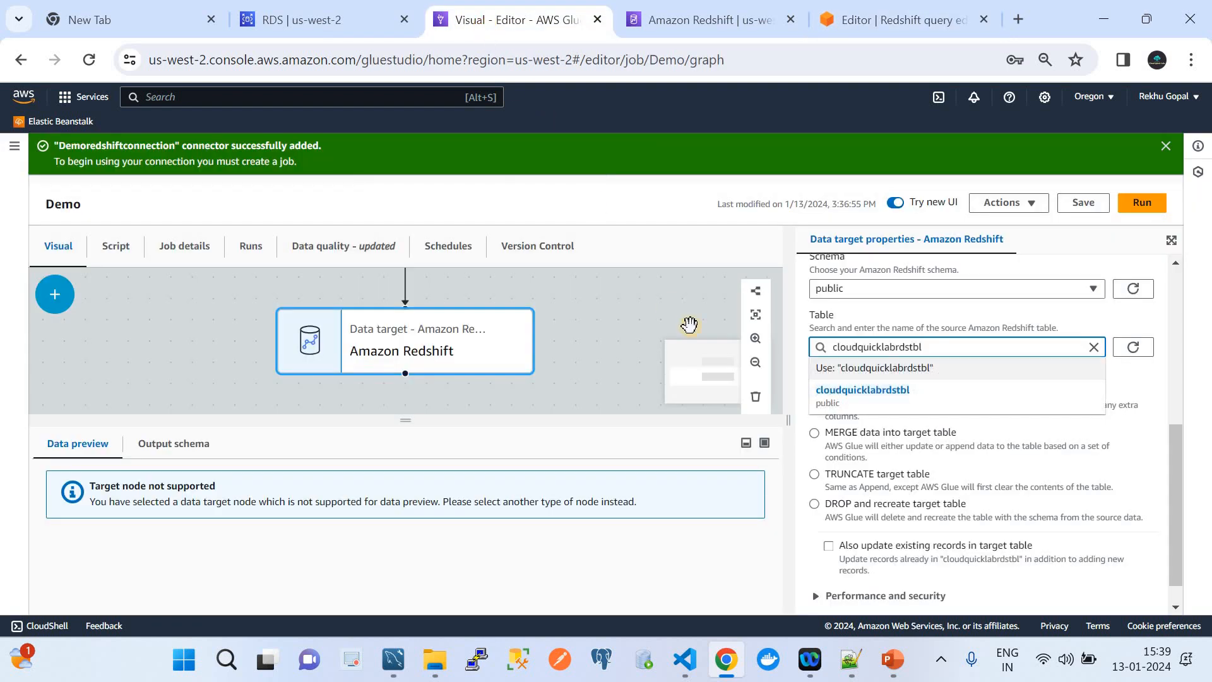
Set the Redshift target table to cloudquicklabrdstbl and choose MERGE data into target table.
left_click(895, 397)
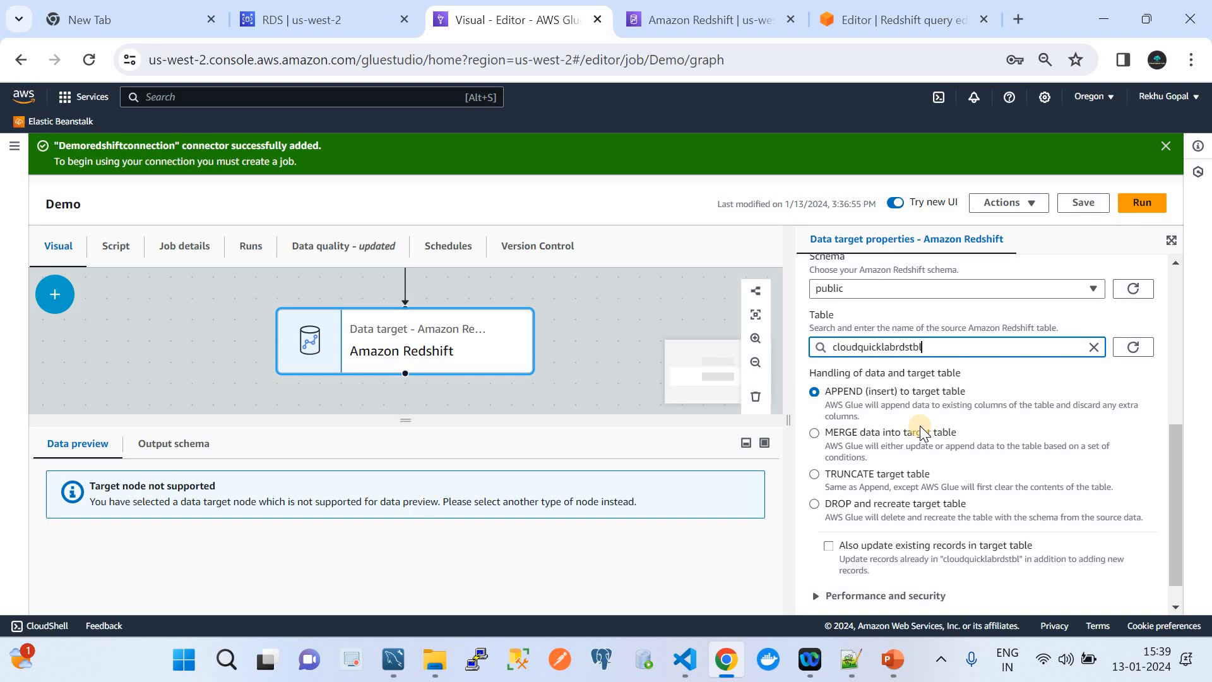
scroll(921, 429, "down", 1)
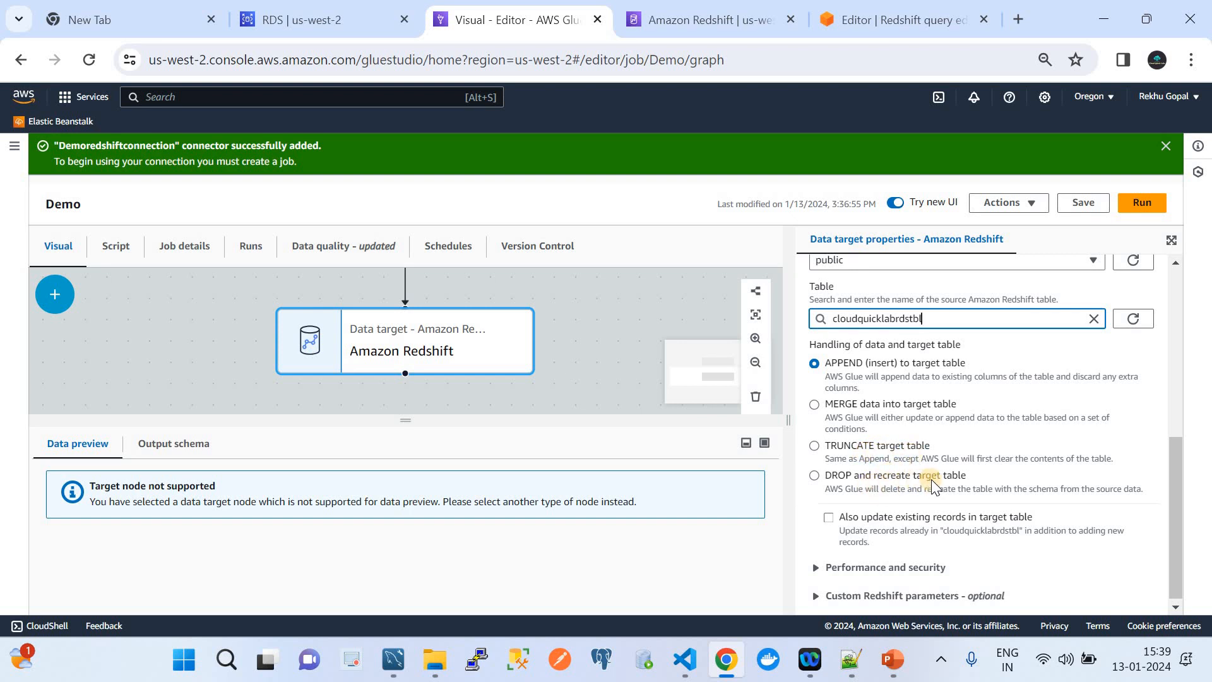
scroll(931, 479, "down", 1)
left_click(815, 402)
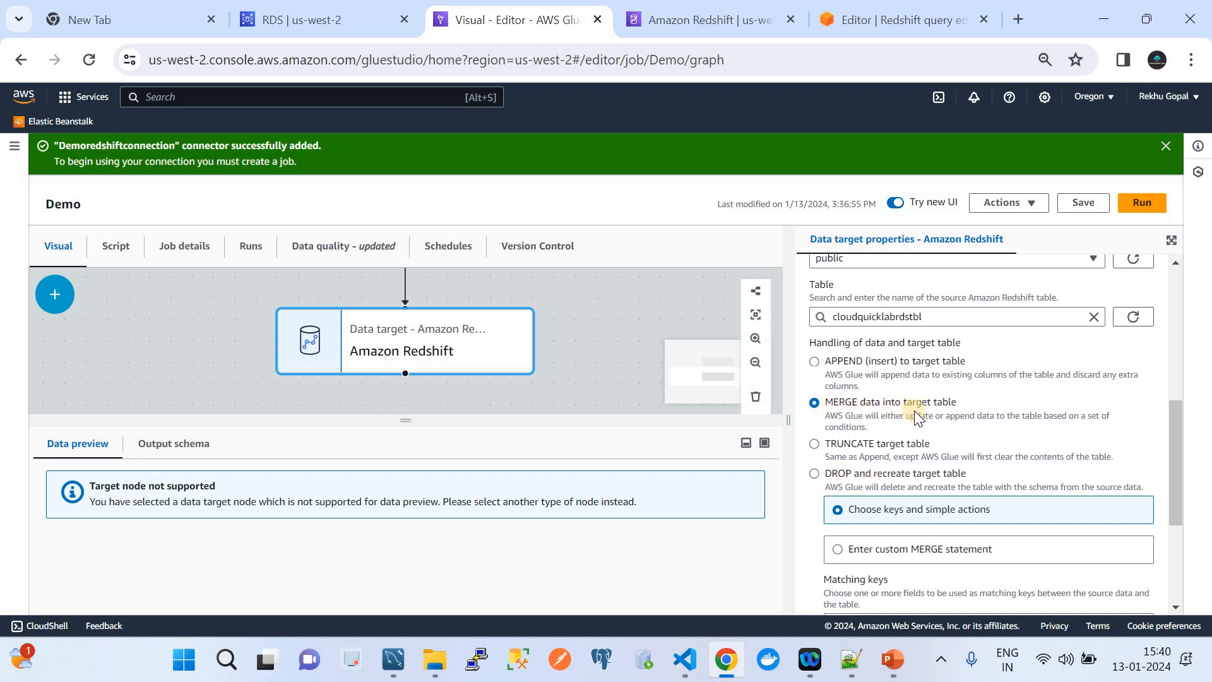
Add industry_name_anzsic, rme_size_grp and variables as the merge matching keys.
scroll(914, 411, "down", 2)
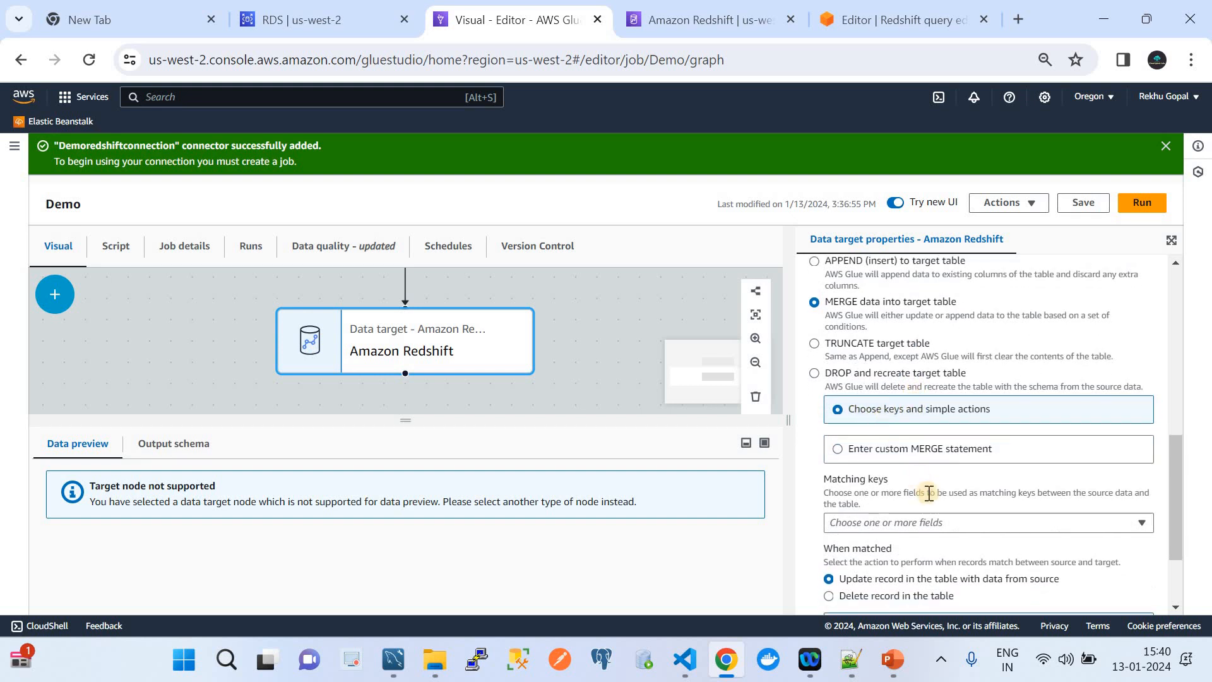
scroll(930, 494, "down", 1)
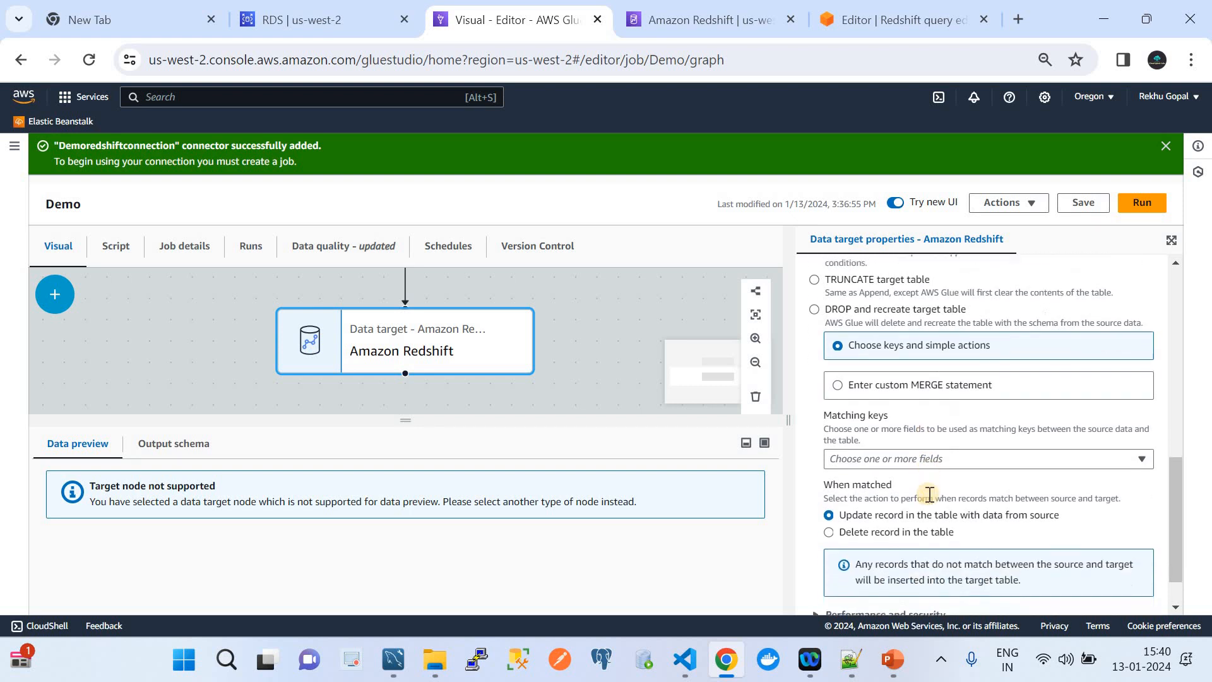
left_click(888, 454)
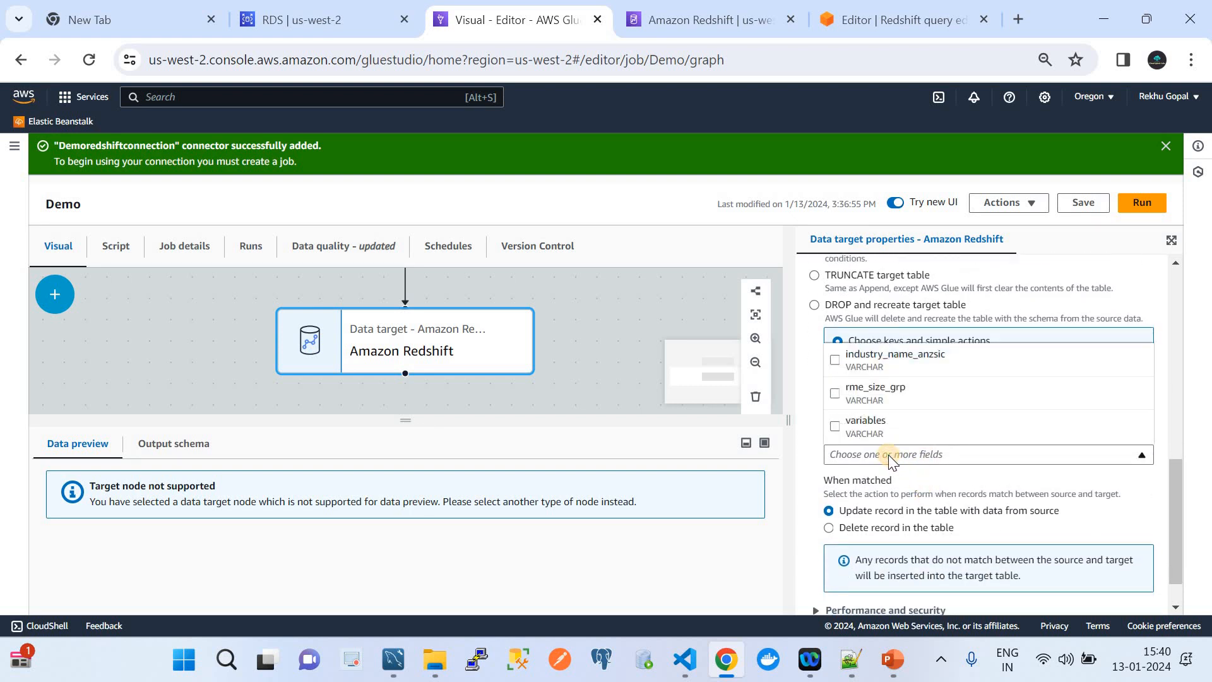
left_click(836, 359)
left_click(835, 393)
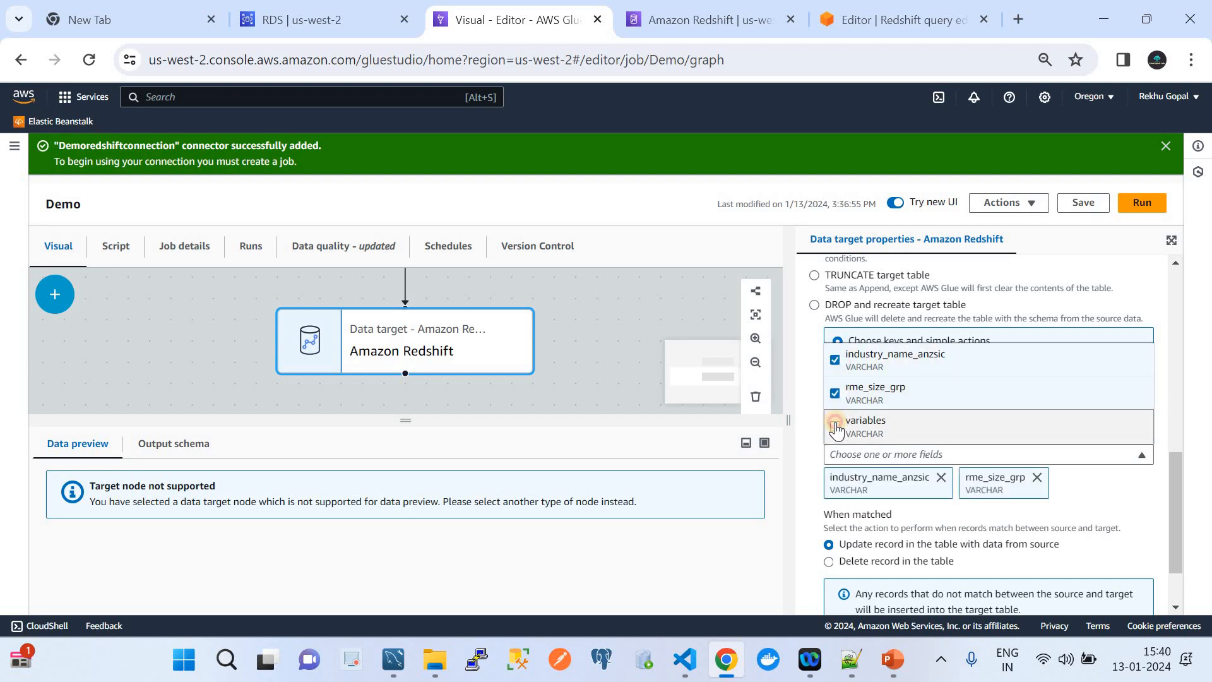
left_click(835, 427)
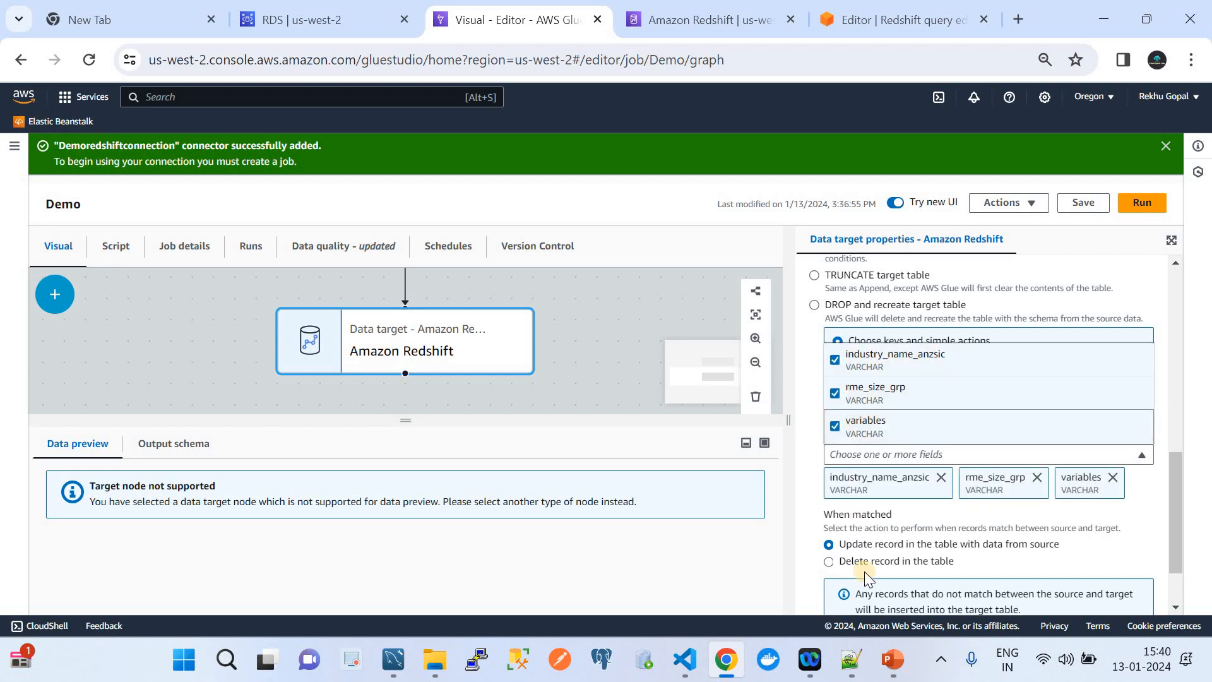
left_click(971, 519)
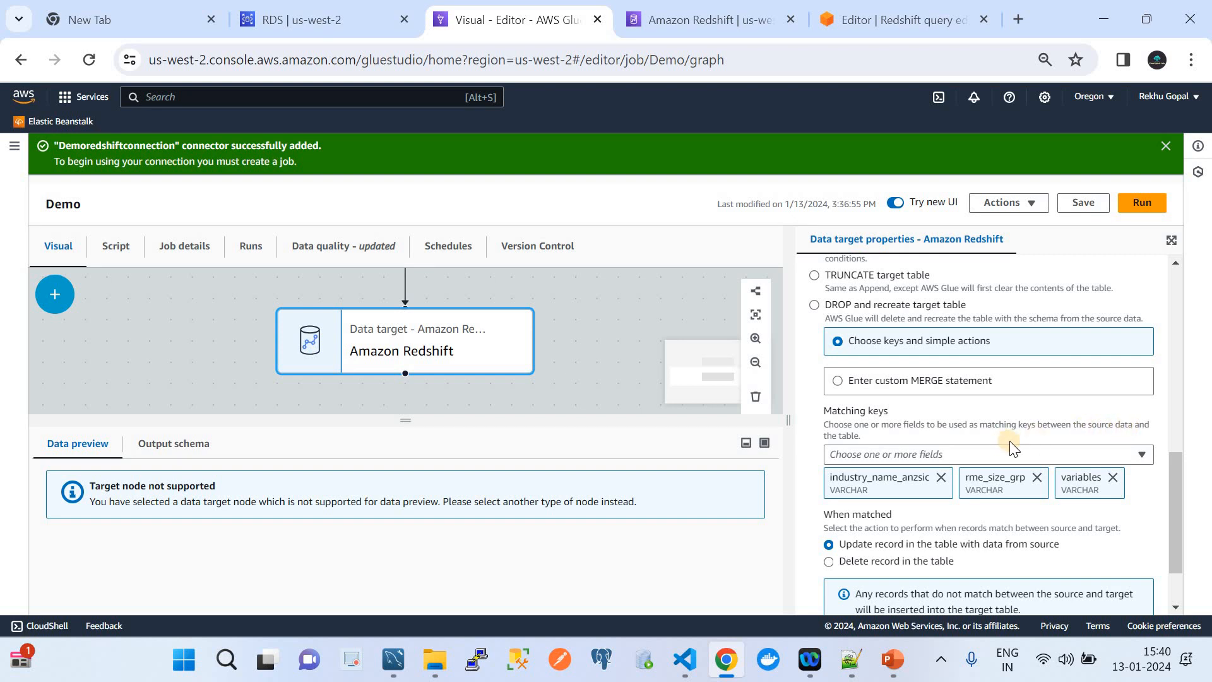
Save the updated Demo job.
scroll(981, 507, "down", 1)
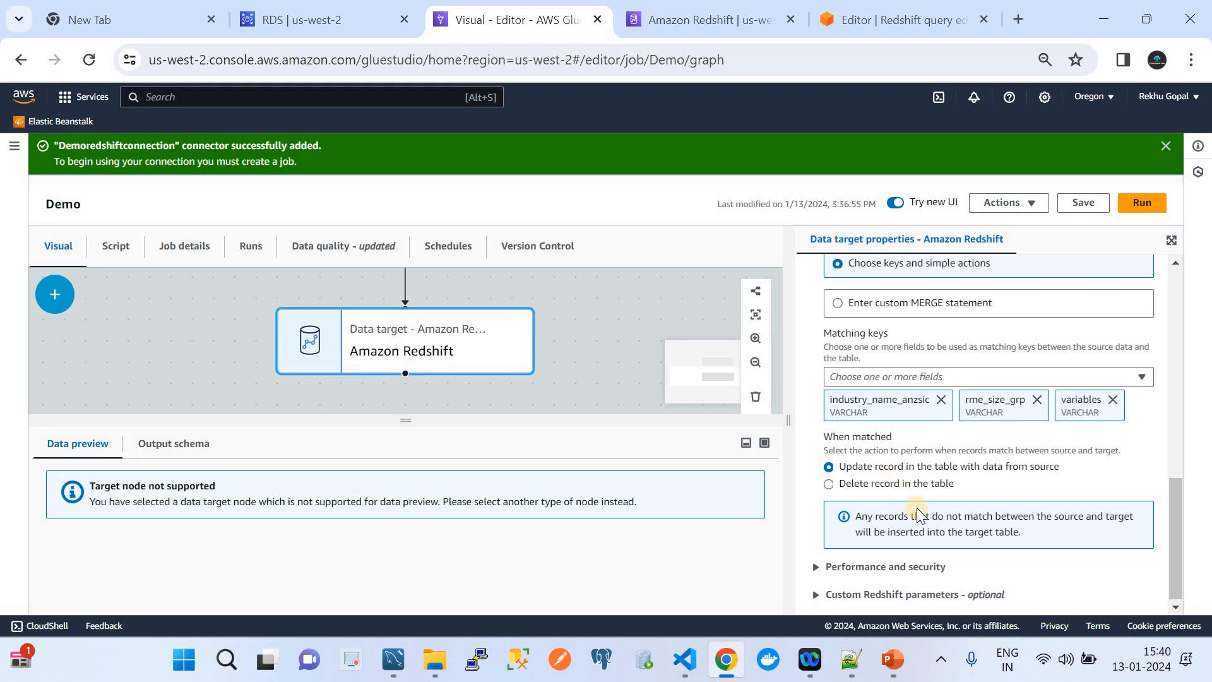
scroll(917, 507, "up", 5)
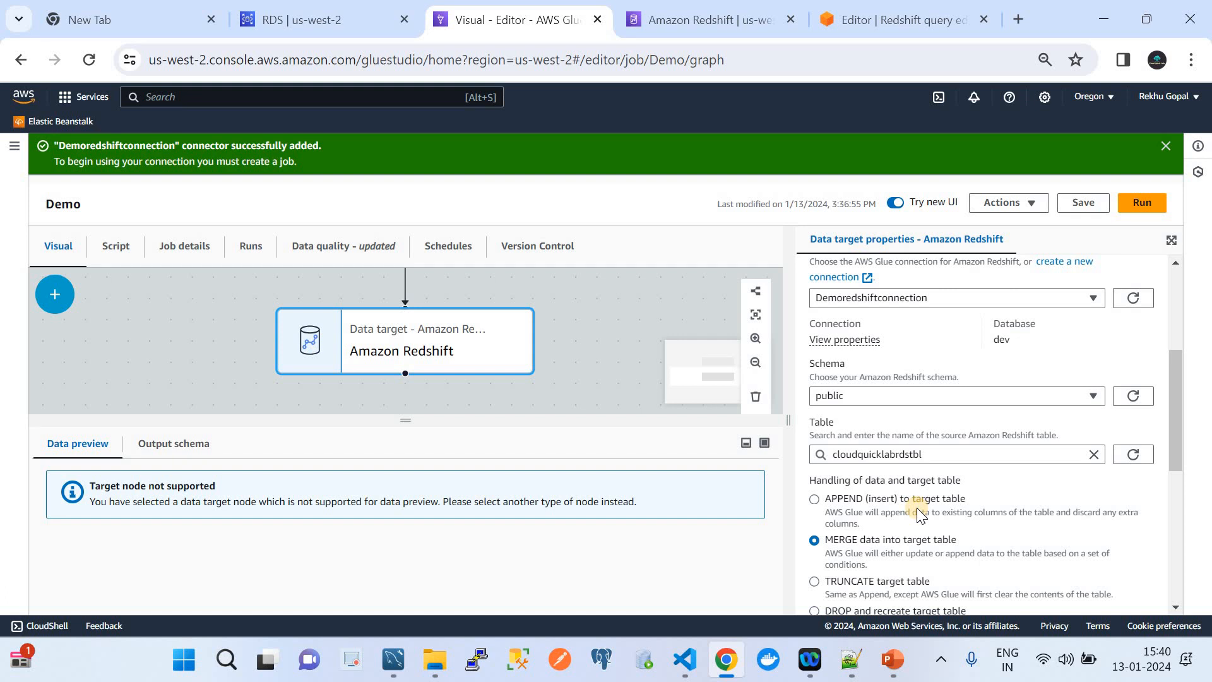
left_click(1077, 211)
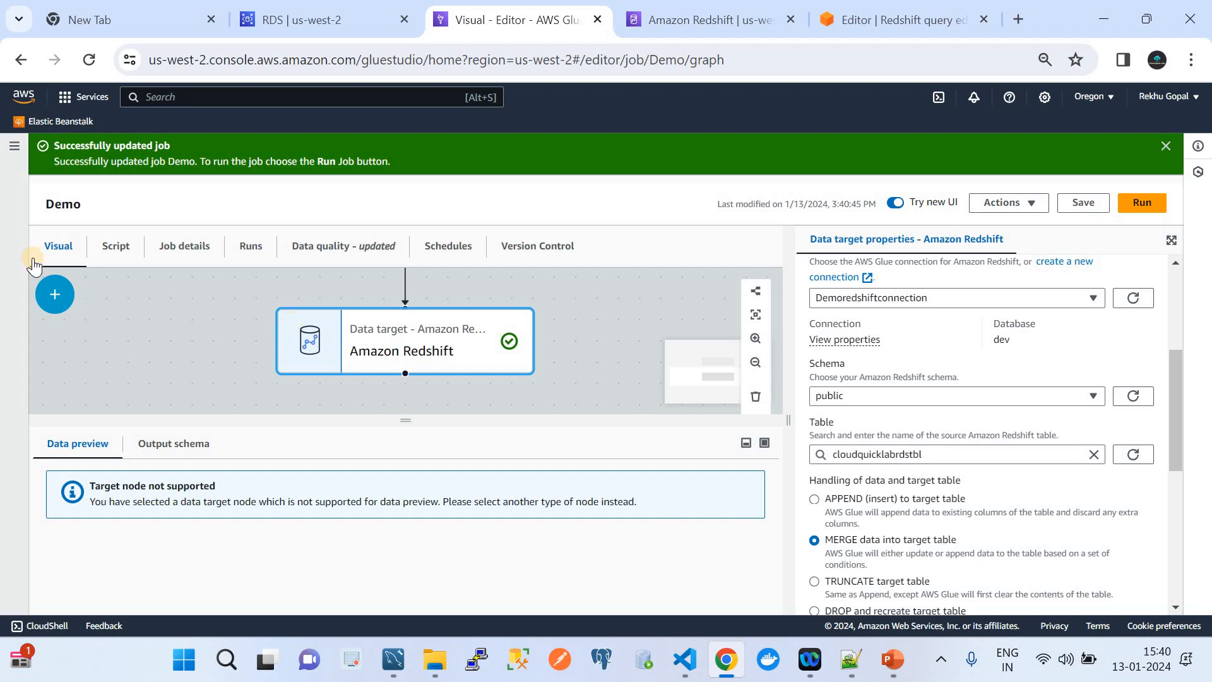
left_click(17, 158)
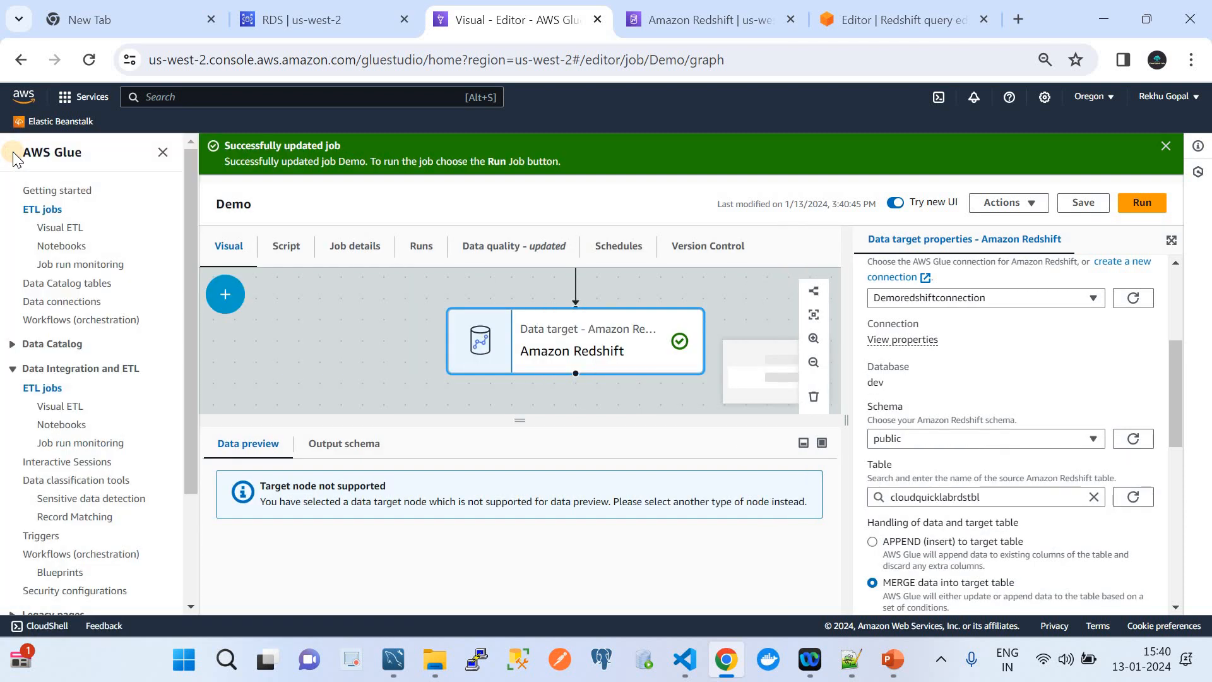
Start a run of the Demo job from the ETL jobs list.
left_click(43, 389)
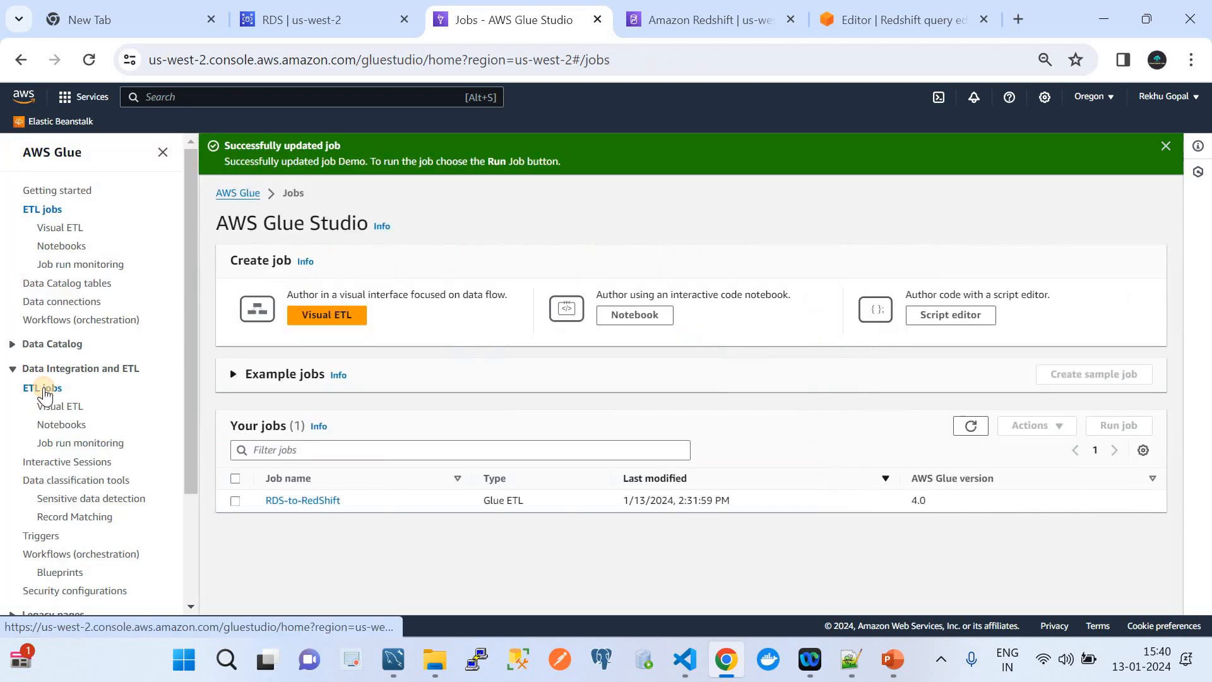
left_click(970, 386)
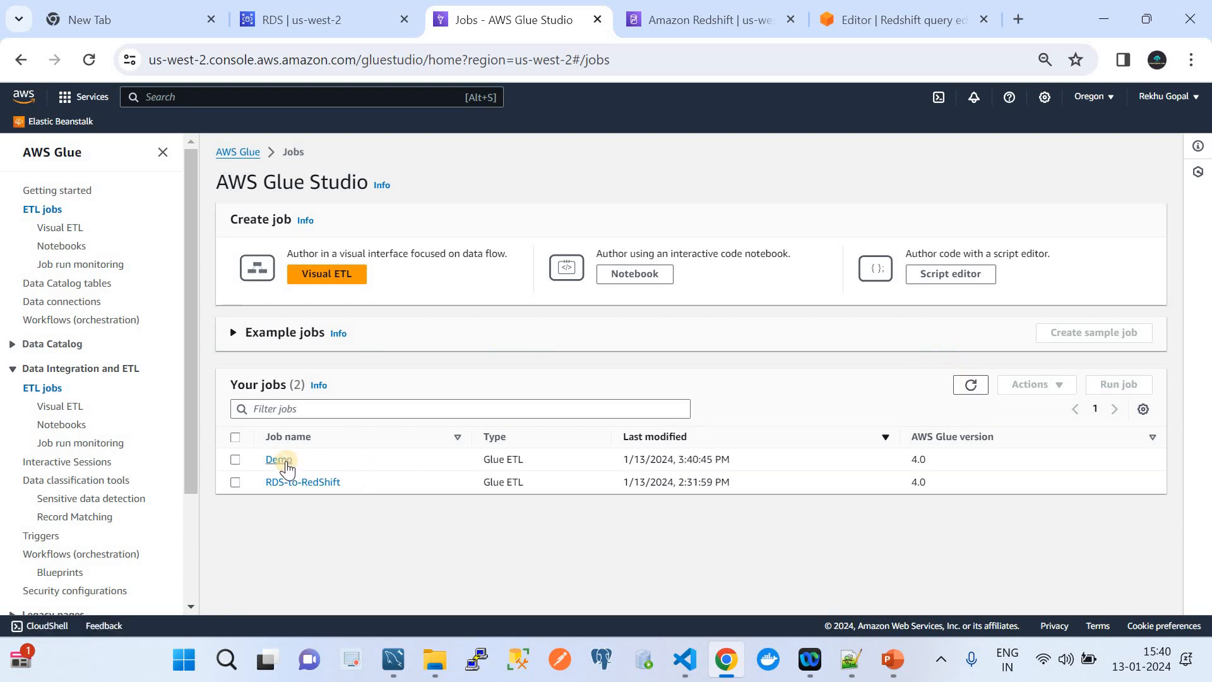
left_click(236, 461)
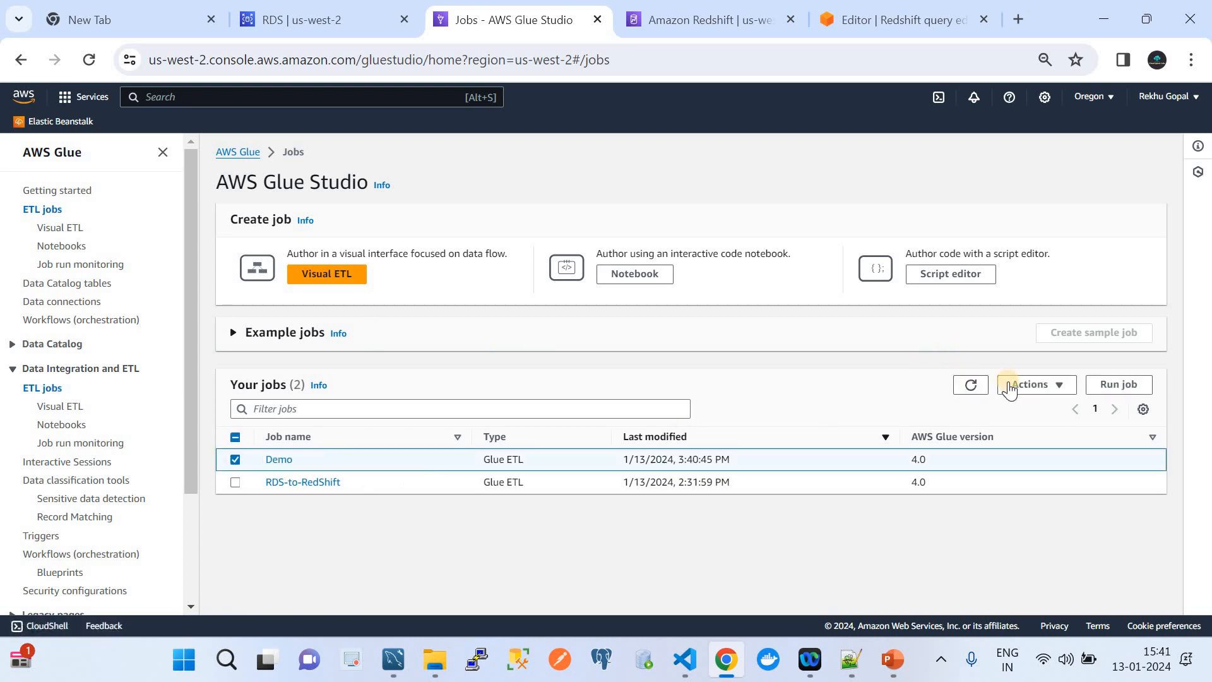
left_click(1121, 385)
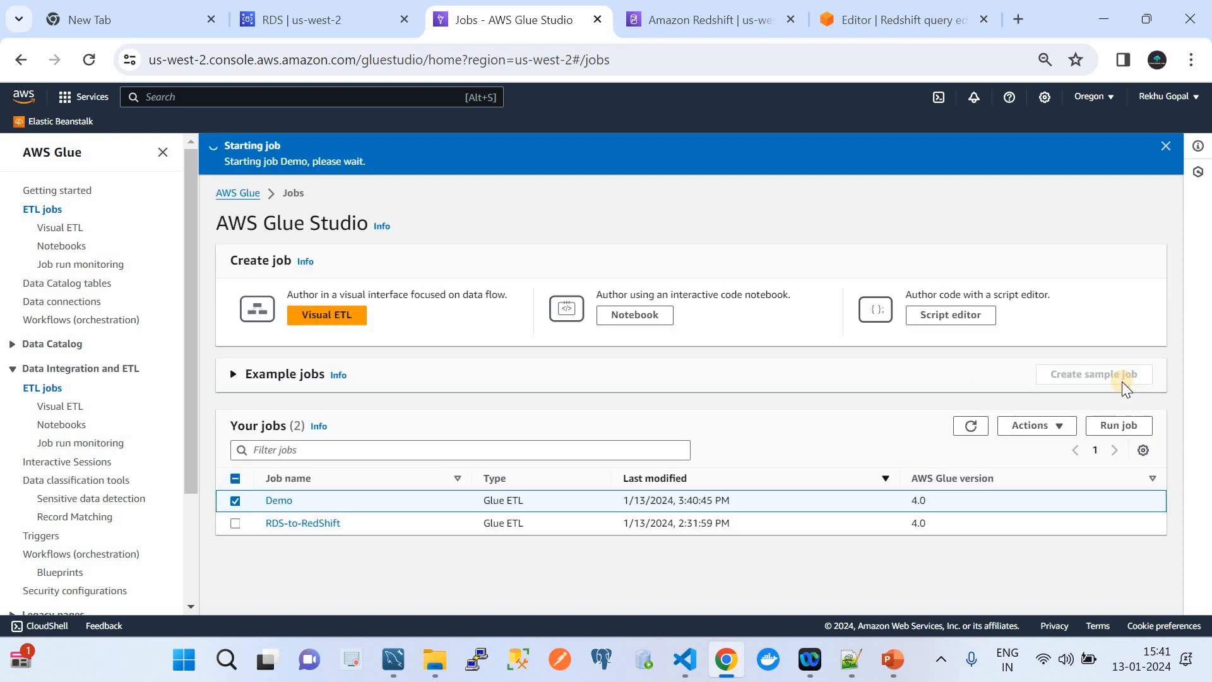
Refresh the Demo job's Runs tab until the new run shows Running.
left_click(277, 502)
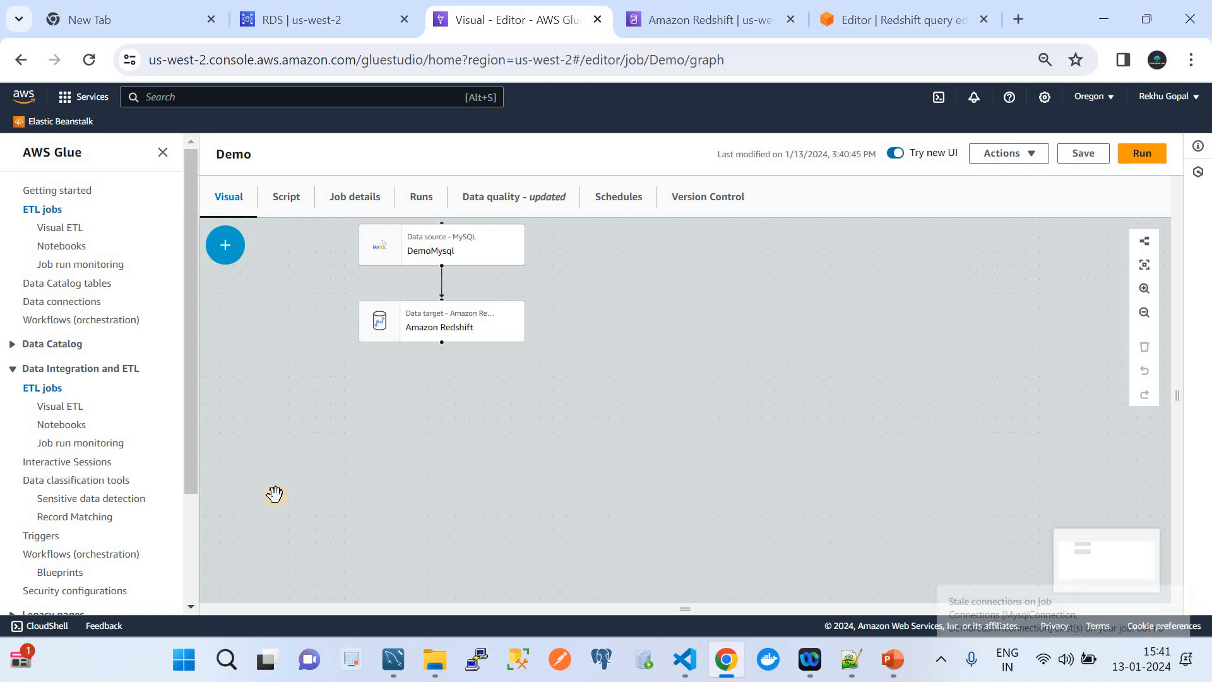
left_click(421, 197)
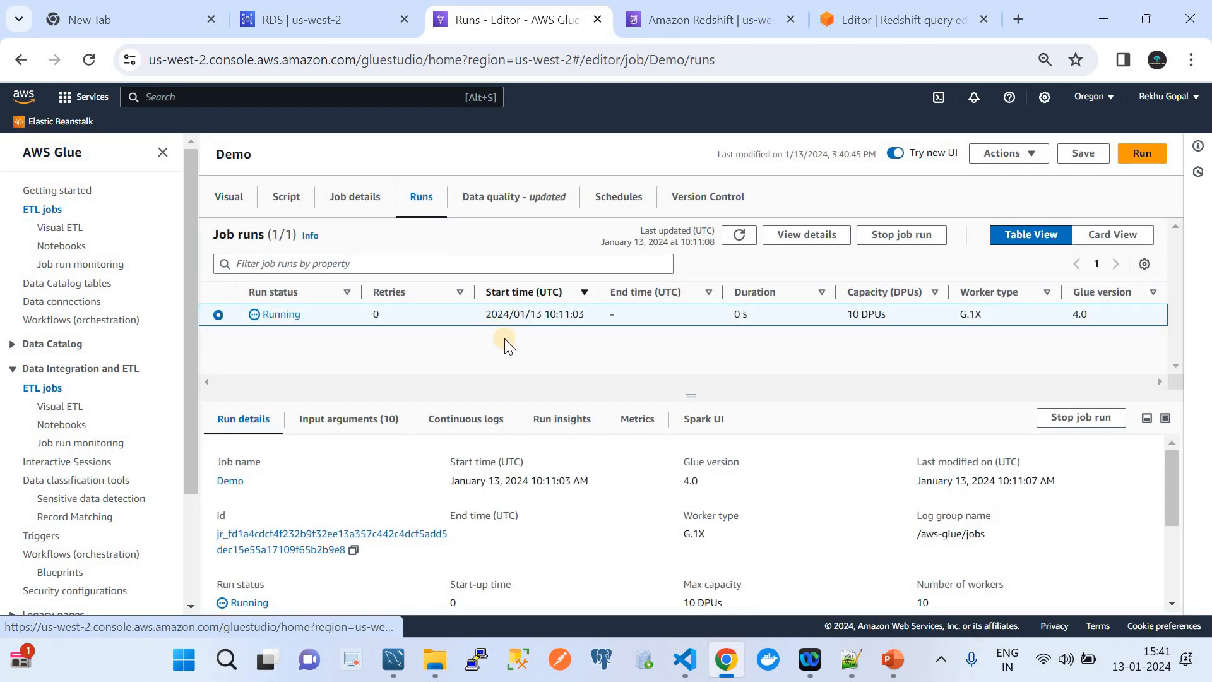
left_click(739, 237)
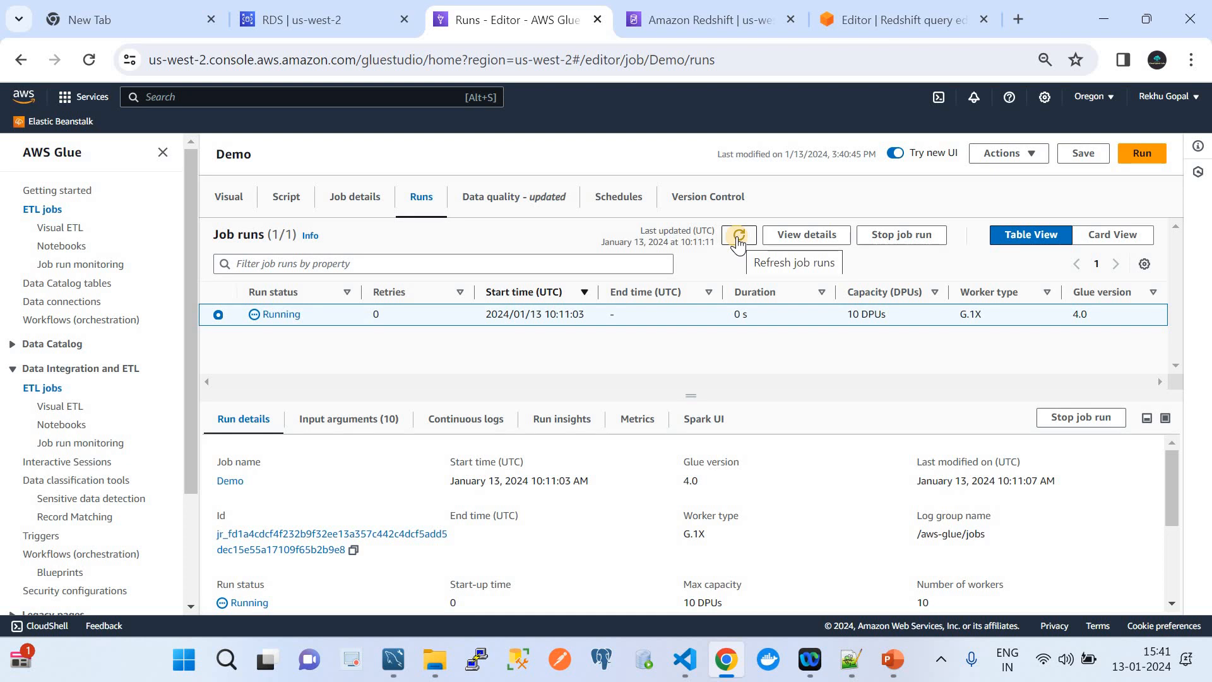
left_click(739, 238)
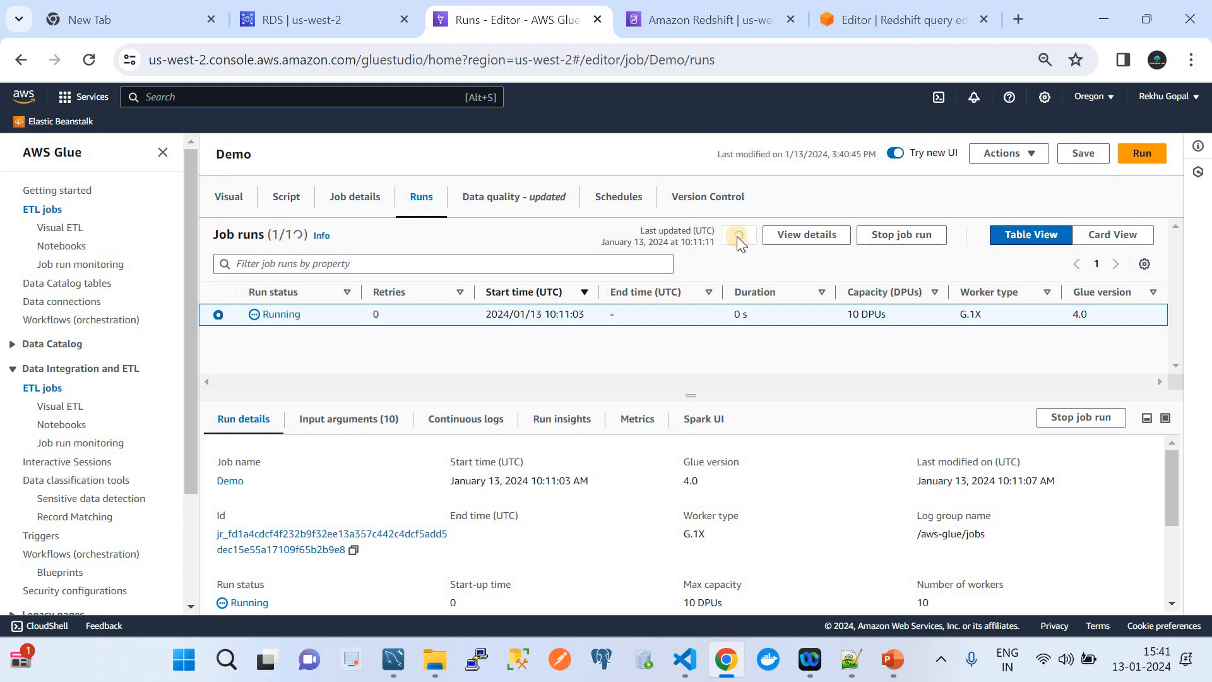
left_click(739, 239)
left_click(739, 239)
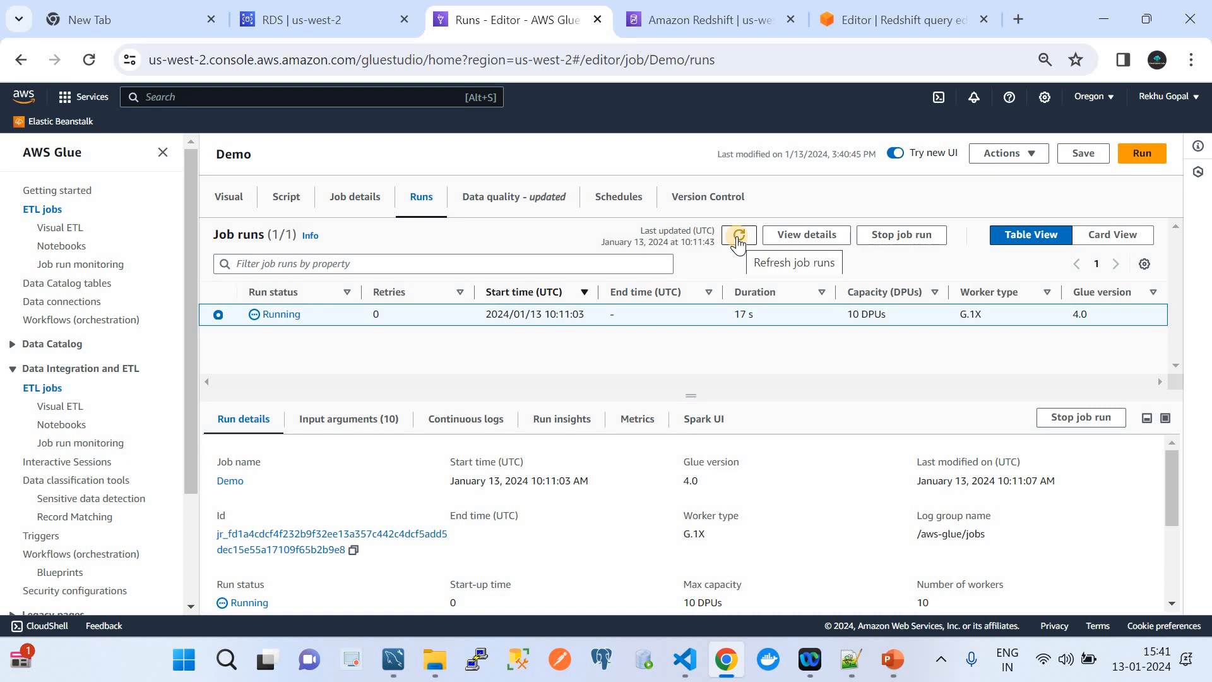
left_click(739, 243)
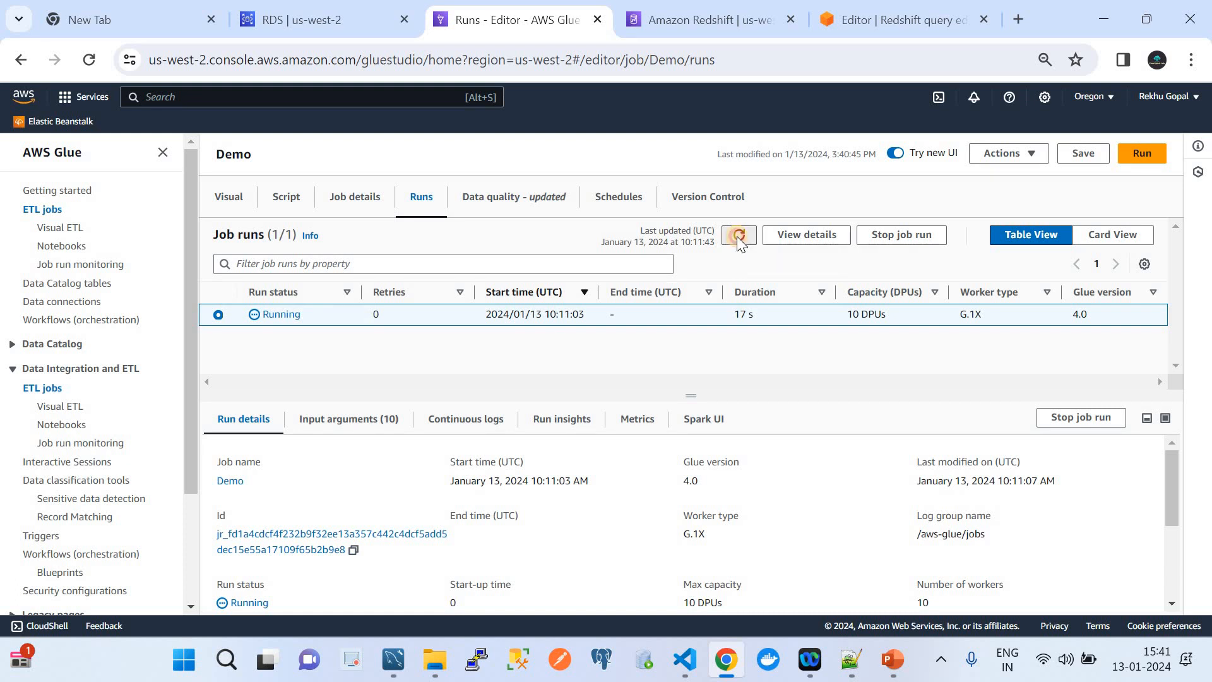
left_click(938, 7)
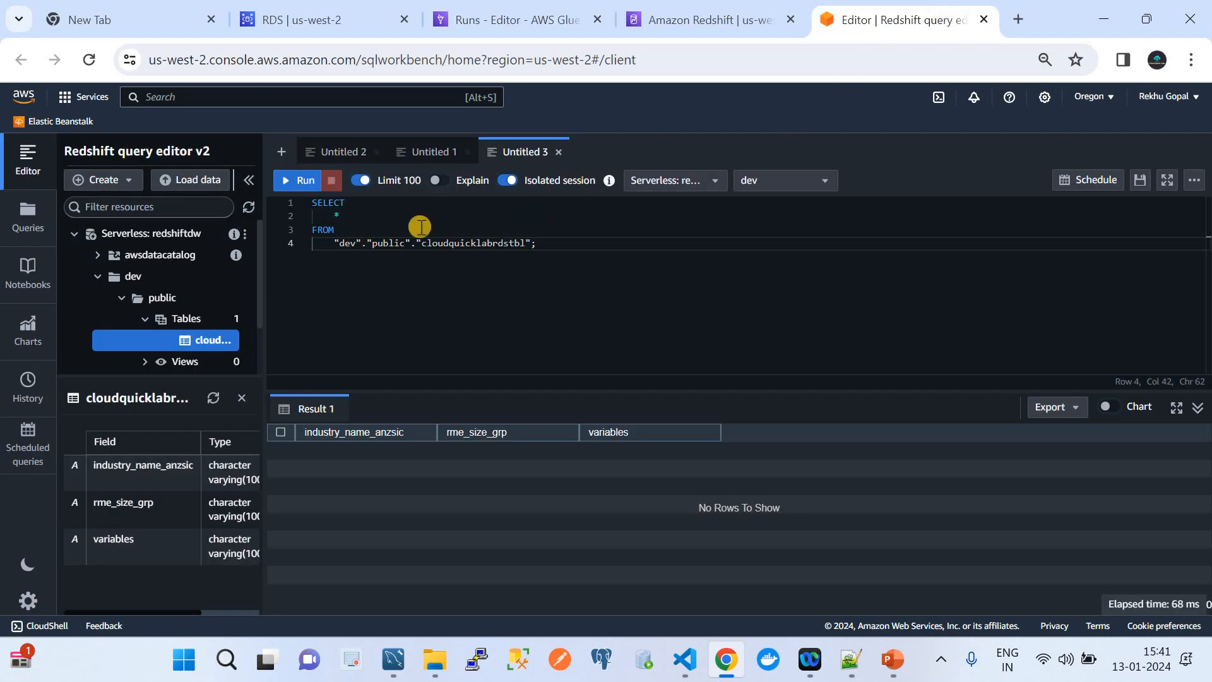
Query cloudquicklabrdstbl in Redshift and recheck the Demo run's status.
left_click(295, 184)
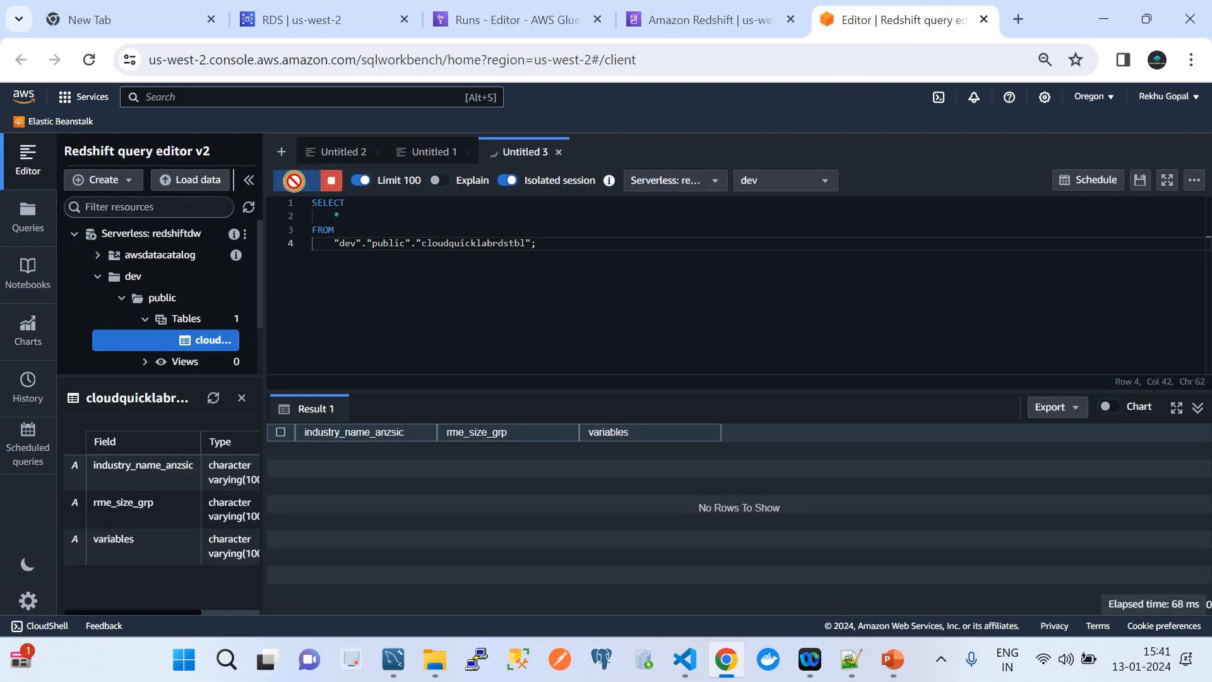
left_click(295, 184)
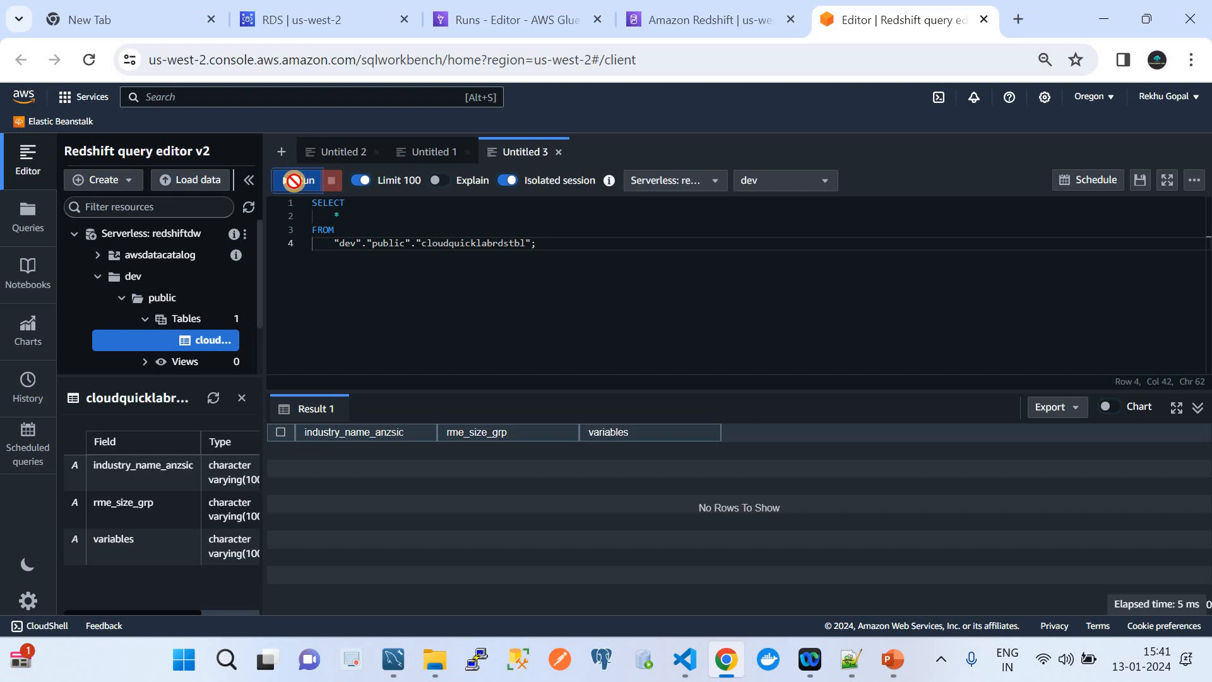
left_click(295, 185)
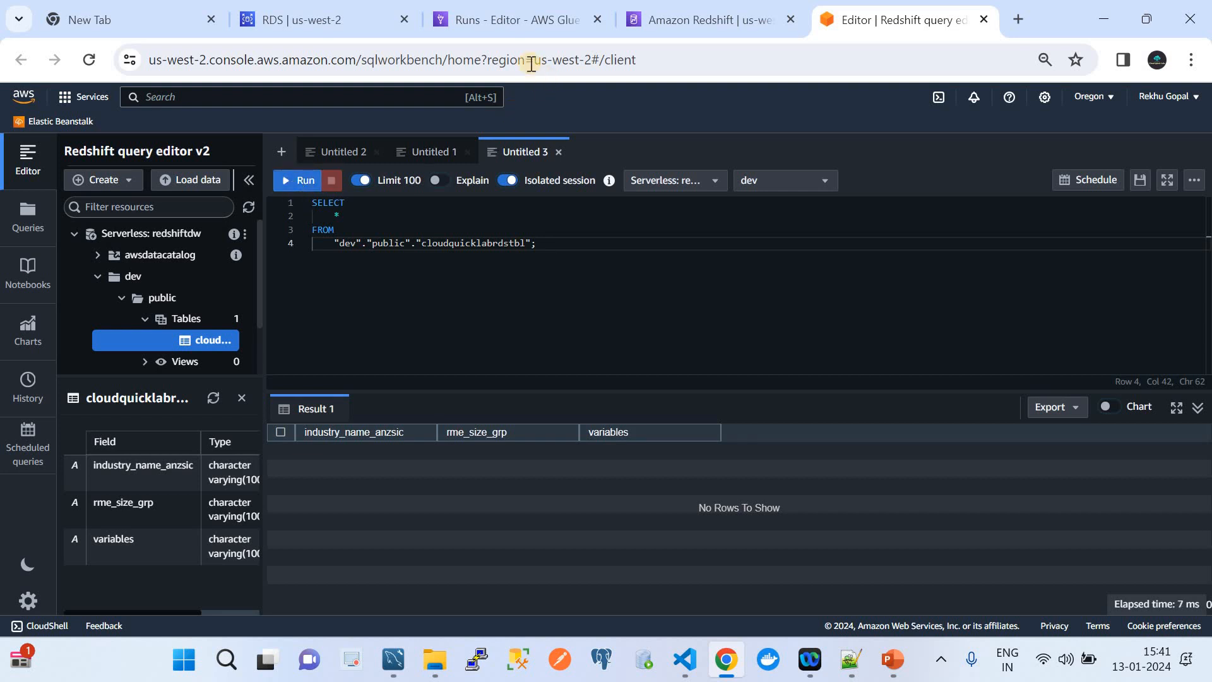
left_click(498, 20)
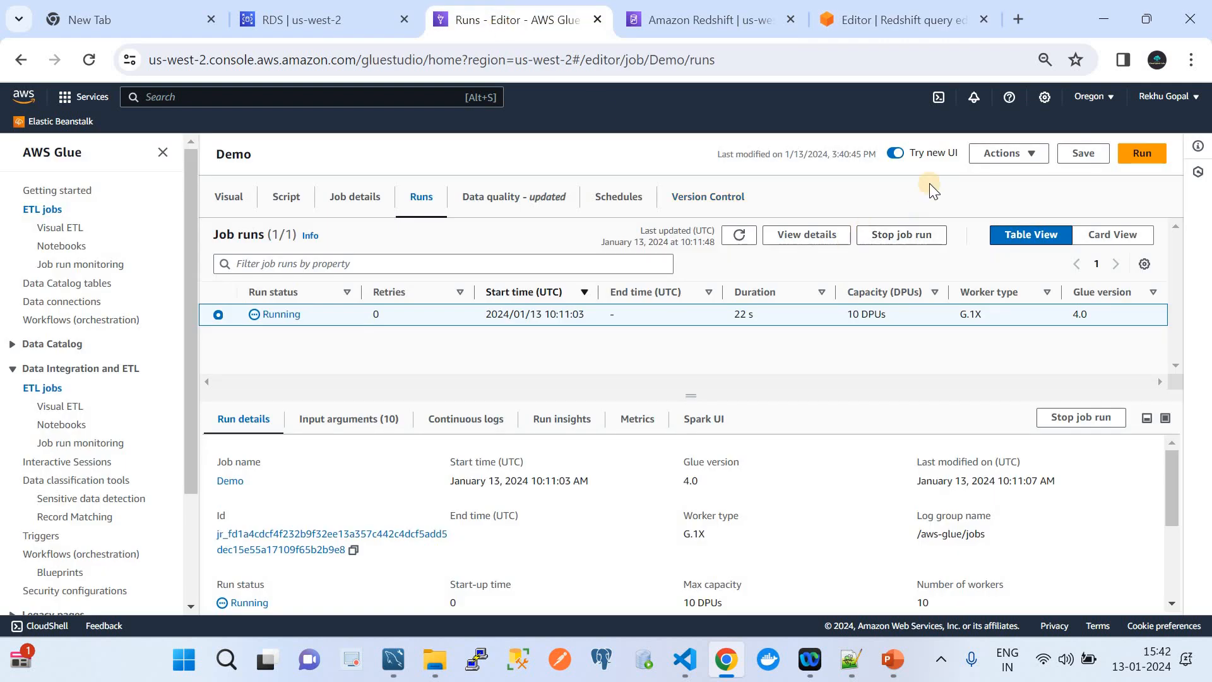
left_click(740, 235)
left_click(742, 241)
Re-run SELECT * FROM dev.public.cloudquicklabrdstbl until the 4 loaded rows appear.
left_click(870, 15)
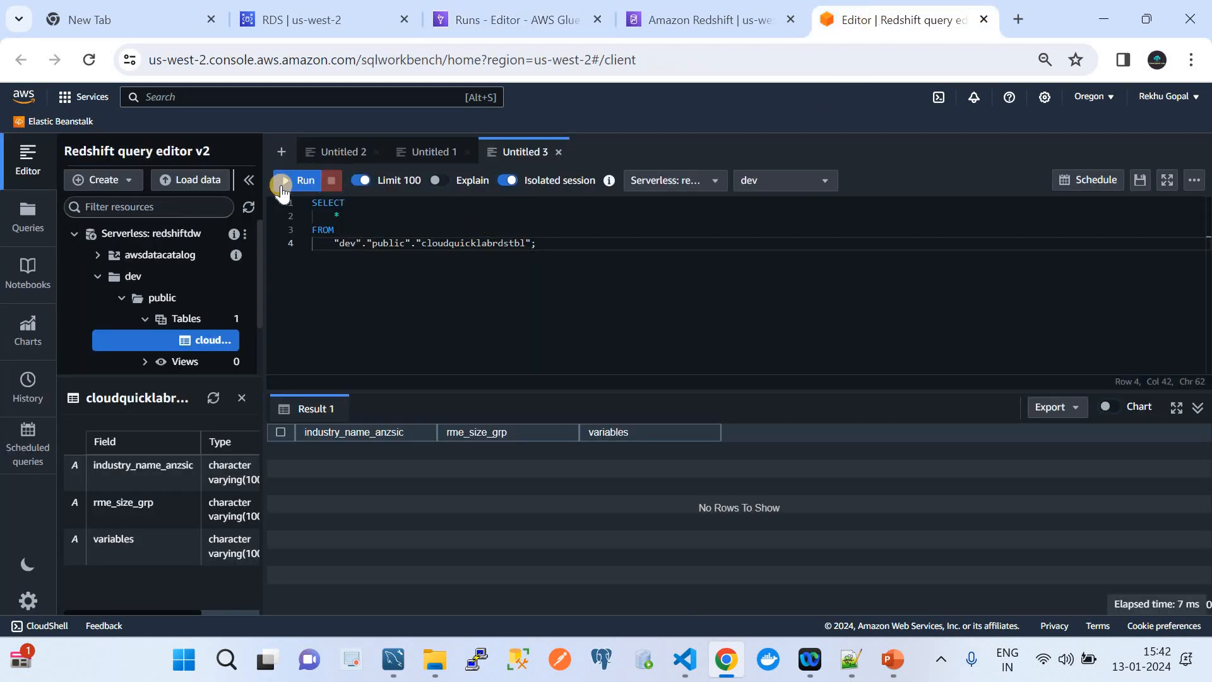
left_click(284, 188)
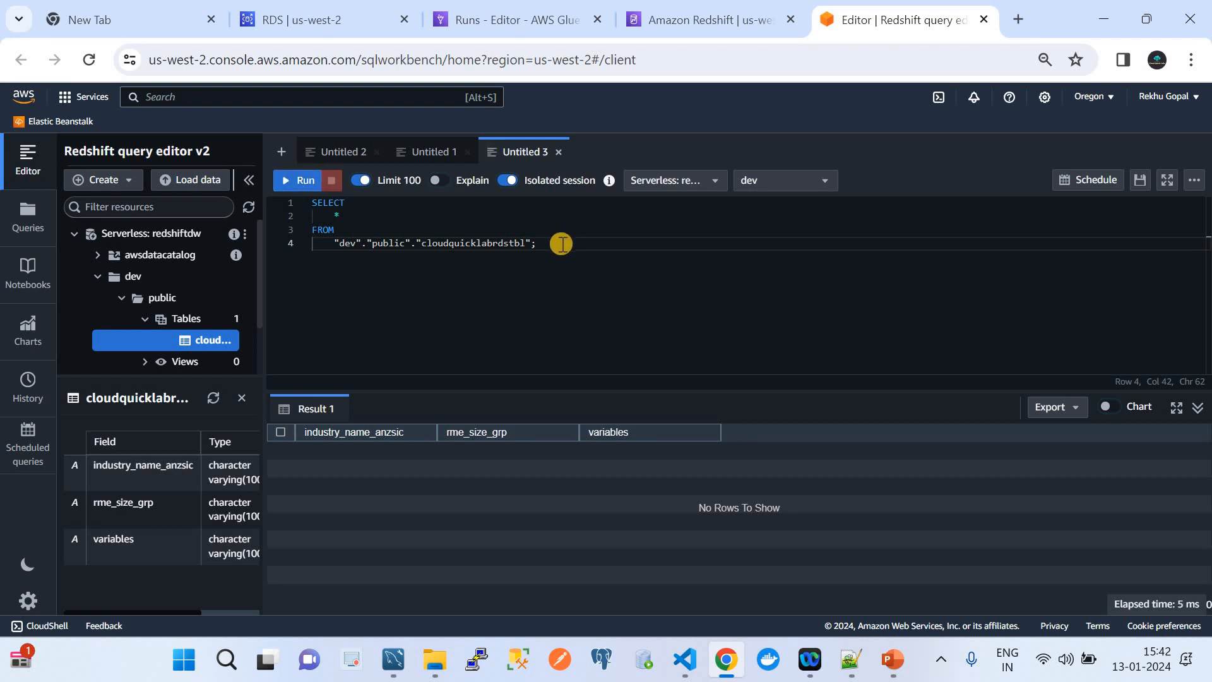
left_click_drag(562, 244, 288, 183)
left_click(288, 182)
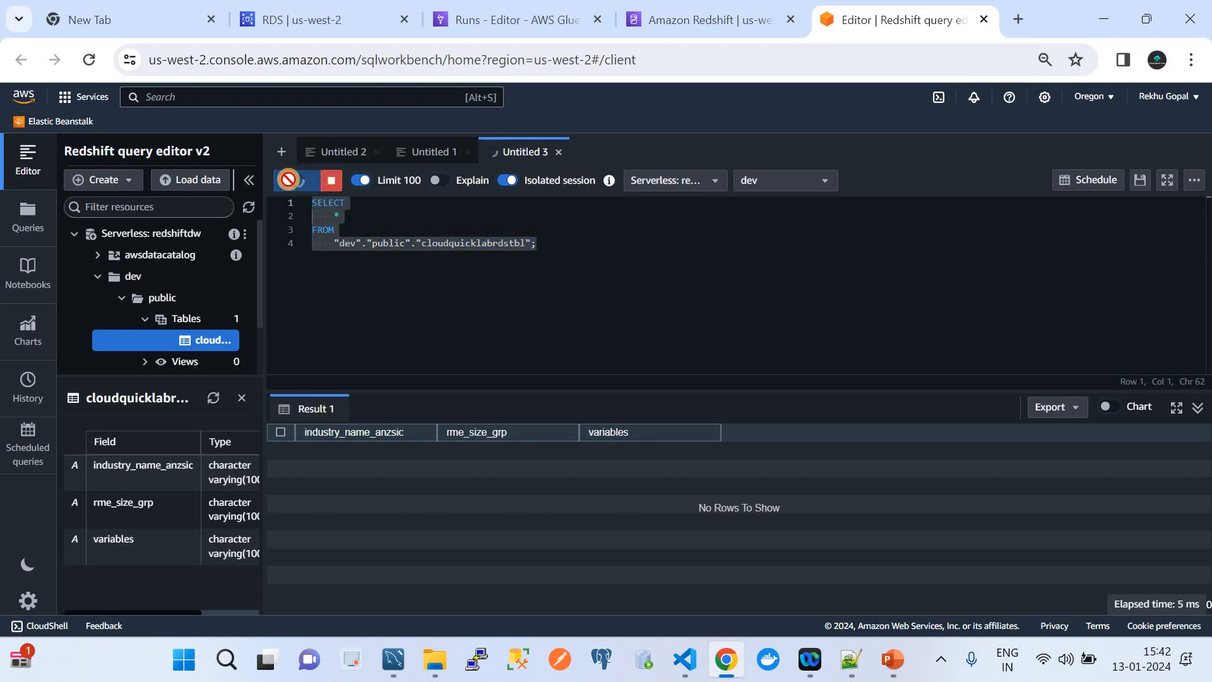
left_click(289, 183)
left_click(289, 183)
left_click(288, 183)
left_click(289, 182)
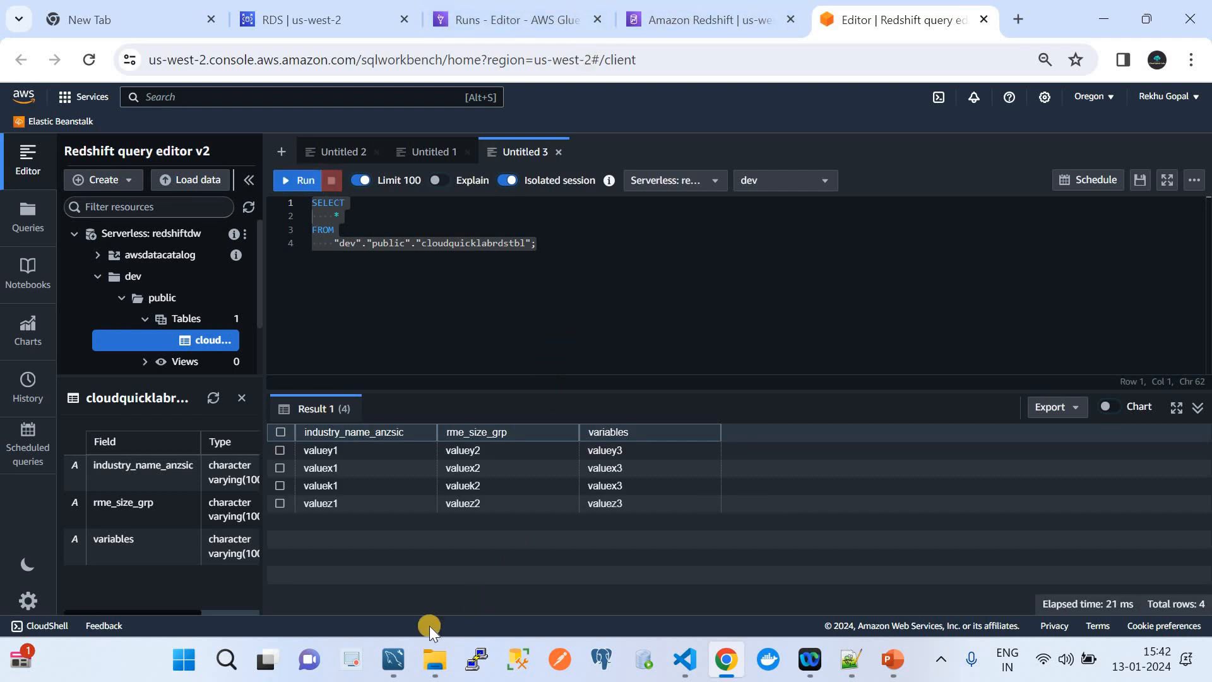
left_click(395, 660)
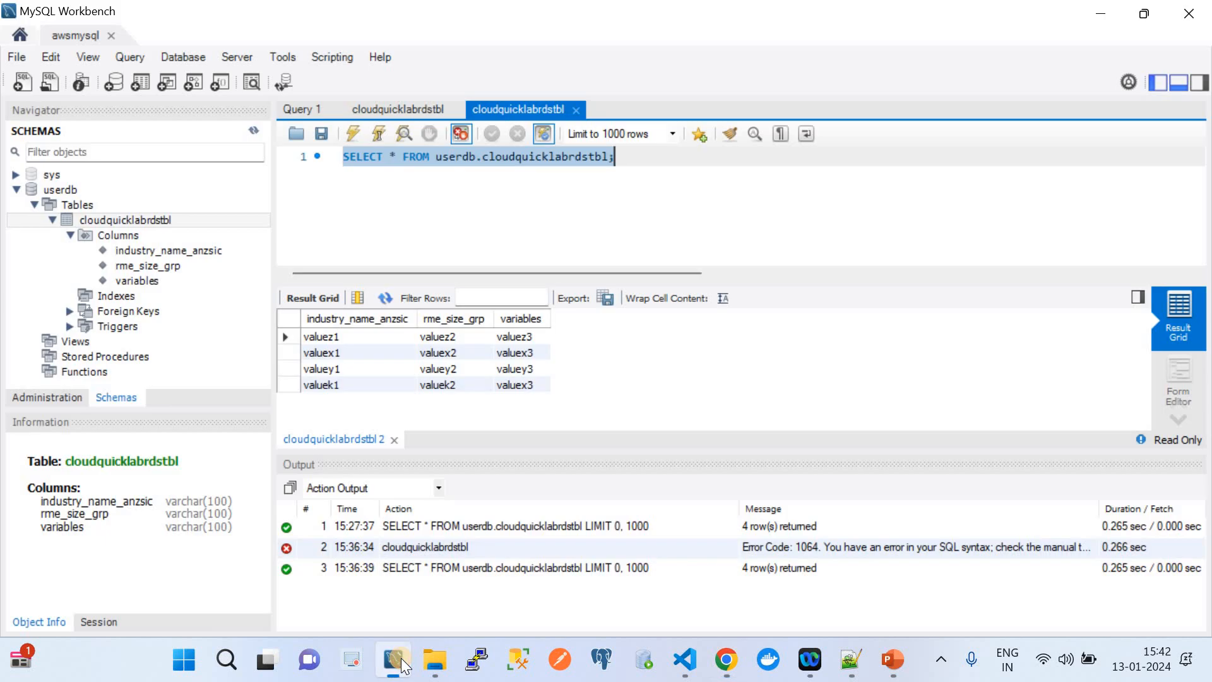
Re-run the MySQL SELECT and refresh the Demo job run status.
left_click(352, 135)
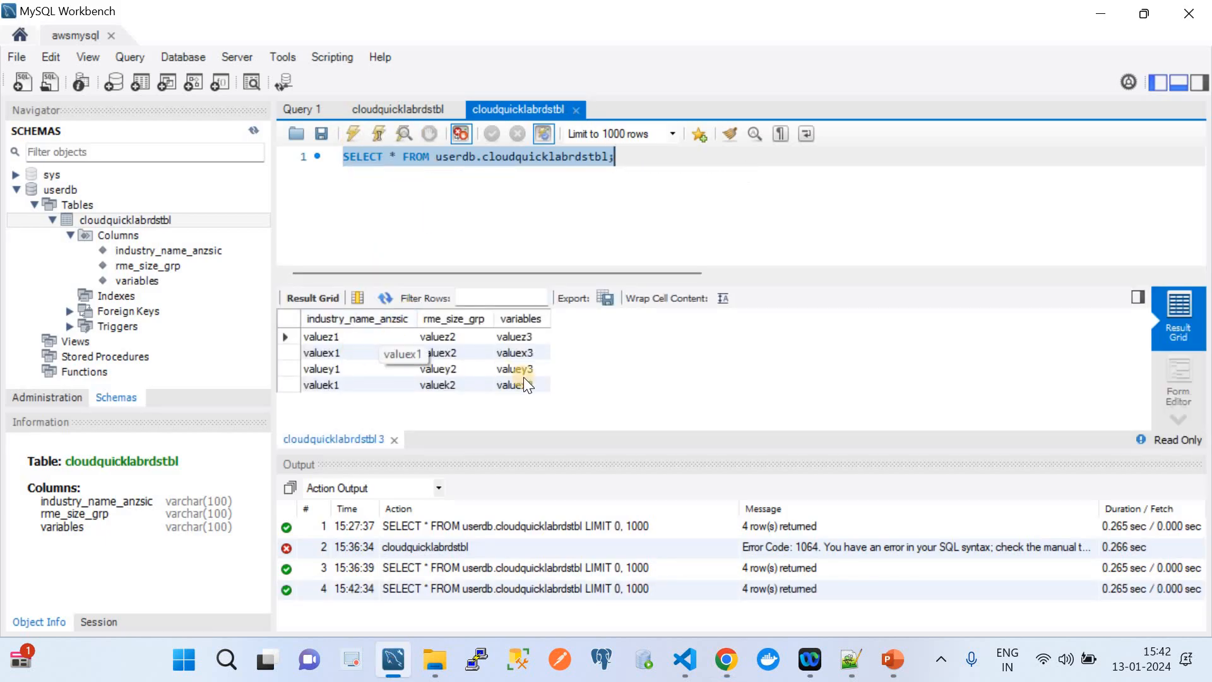
left_click(726, 659)
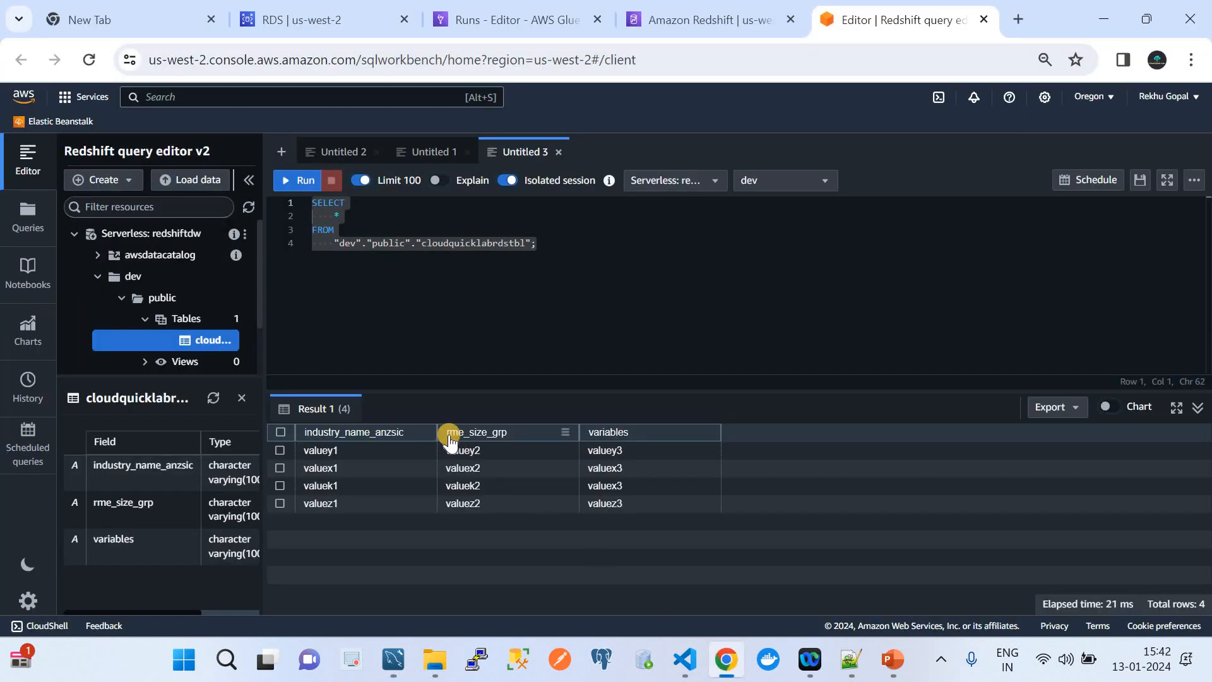
left_click(482, 19)
left_click(731, 244)
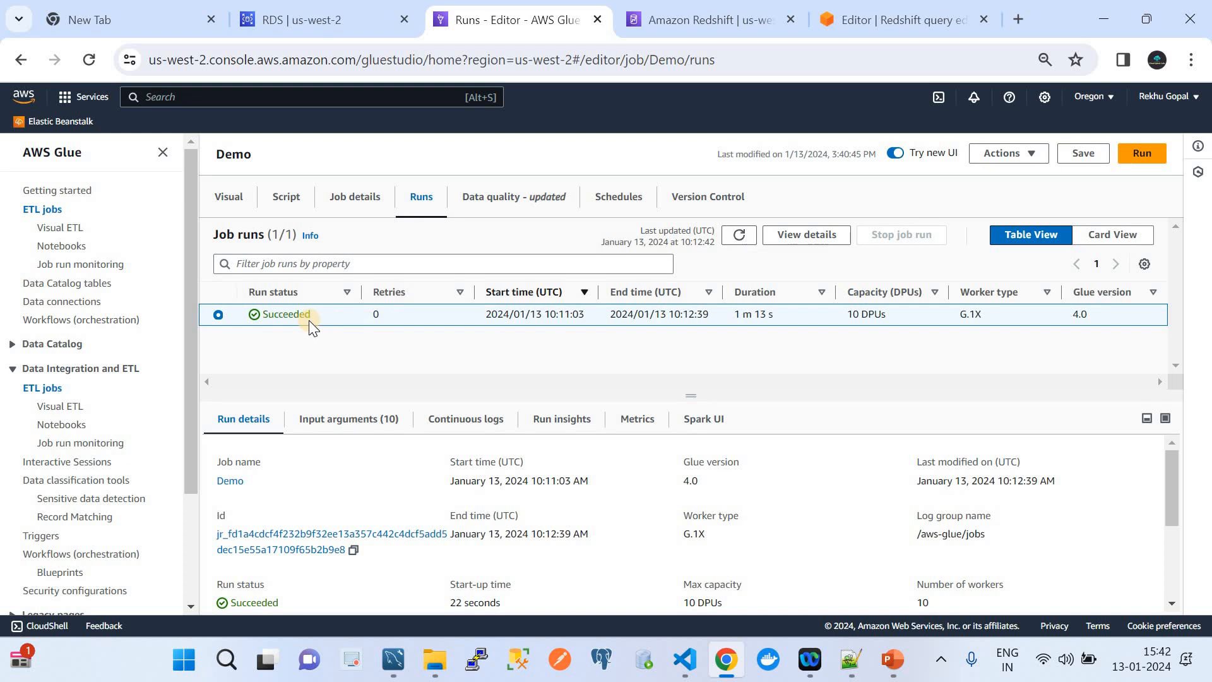
Re-run the Redshift query and compare its 4 rows against MySQL Workbench's results.
left_click(879, 12)
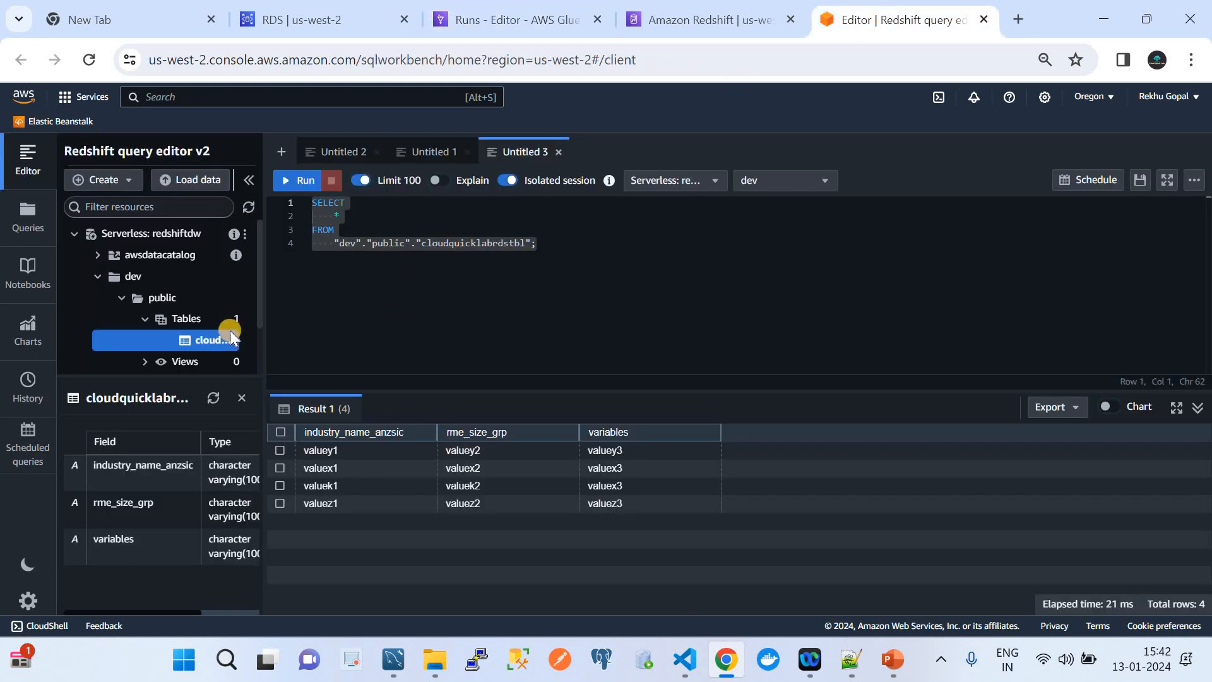
left_click_drag(259, 295, 440, 292)
left_click(467, 180)
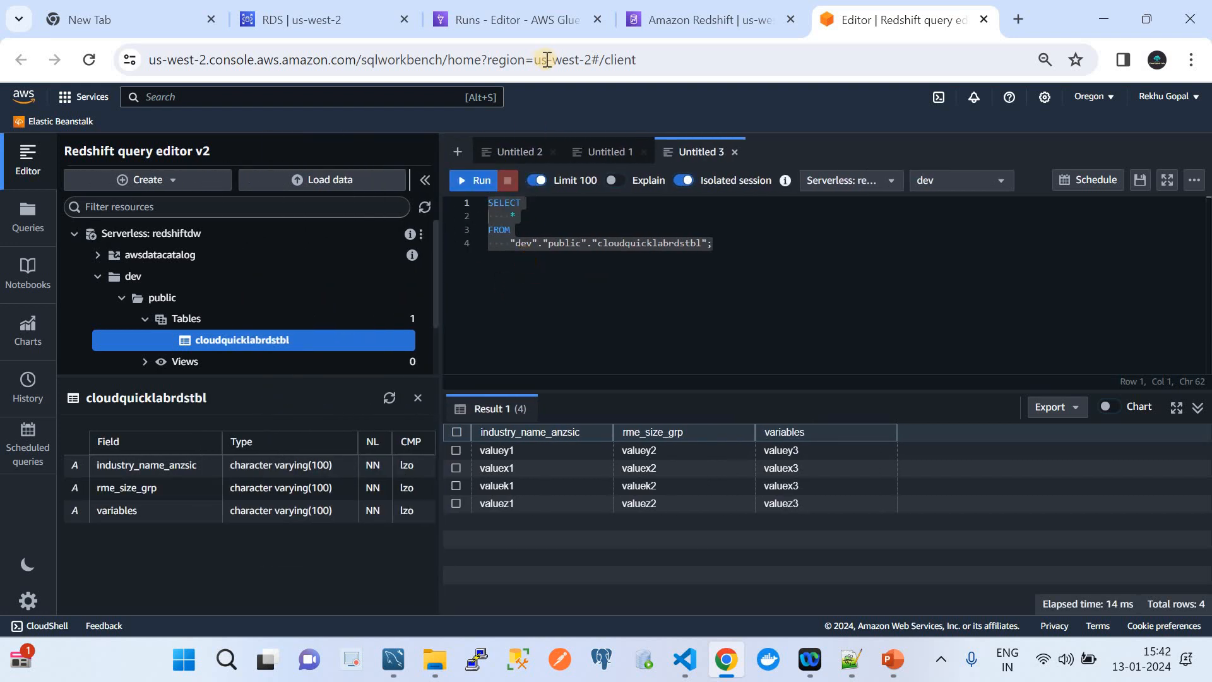
left_click(693, 673)
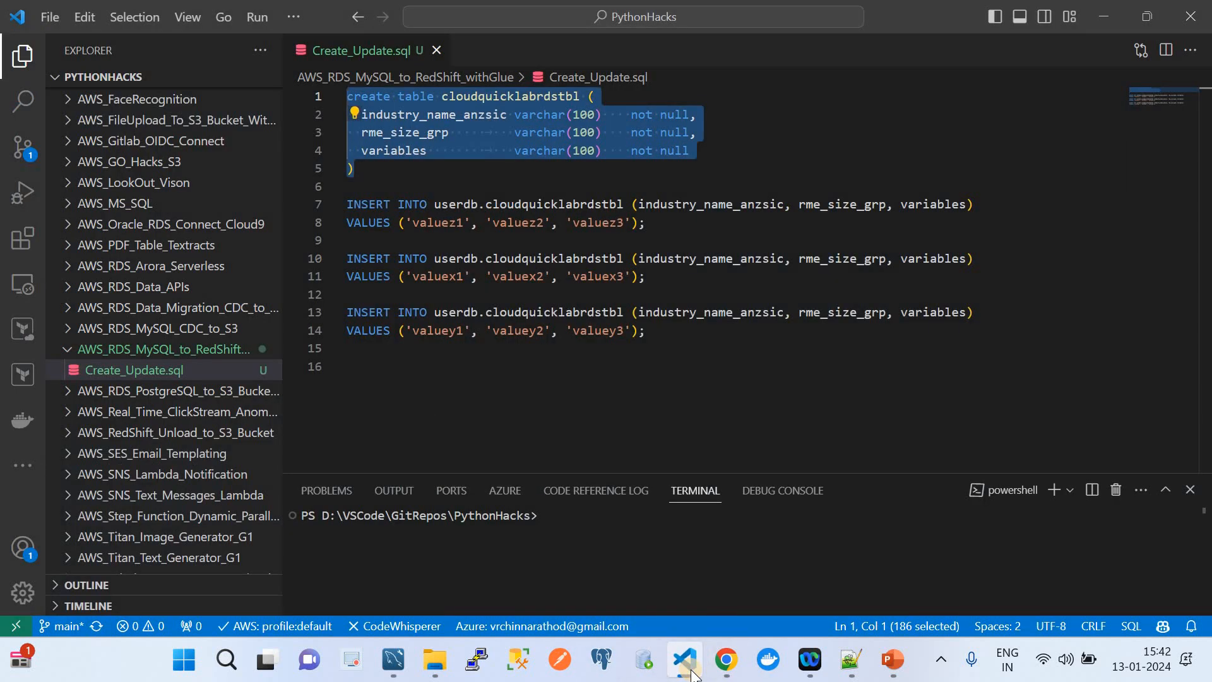
left_click(395, 662)
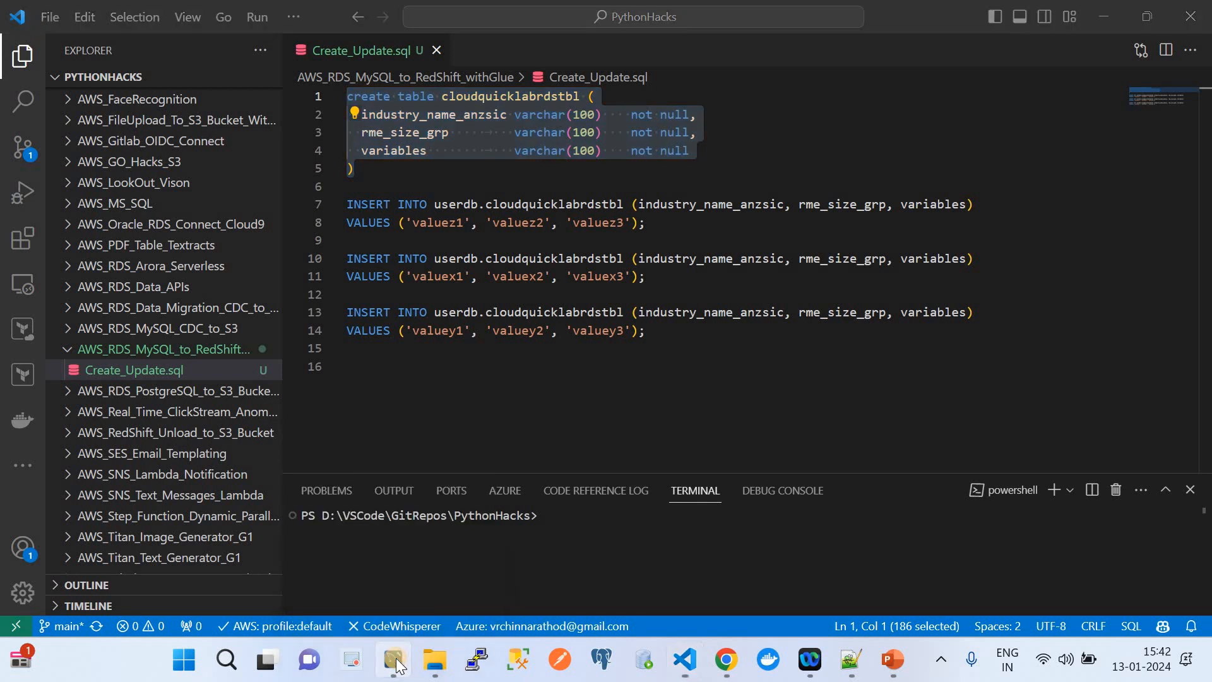
left_click(290, 337)
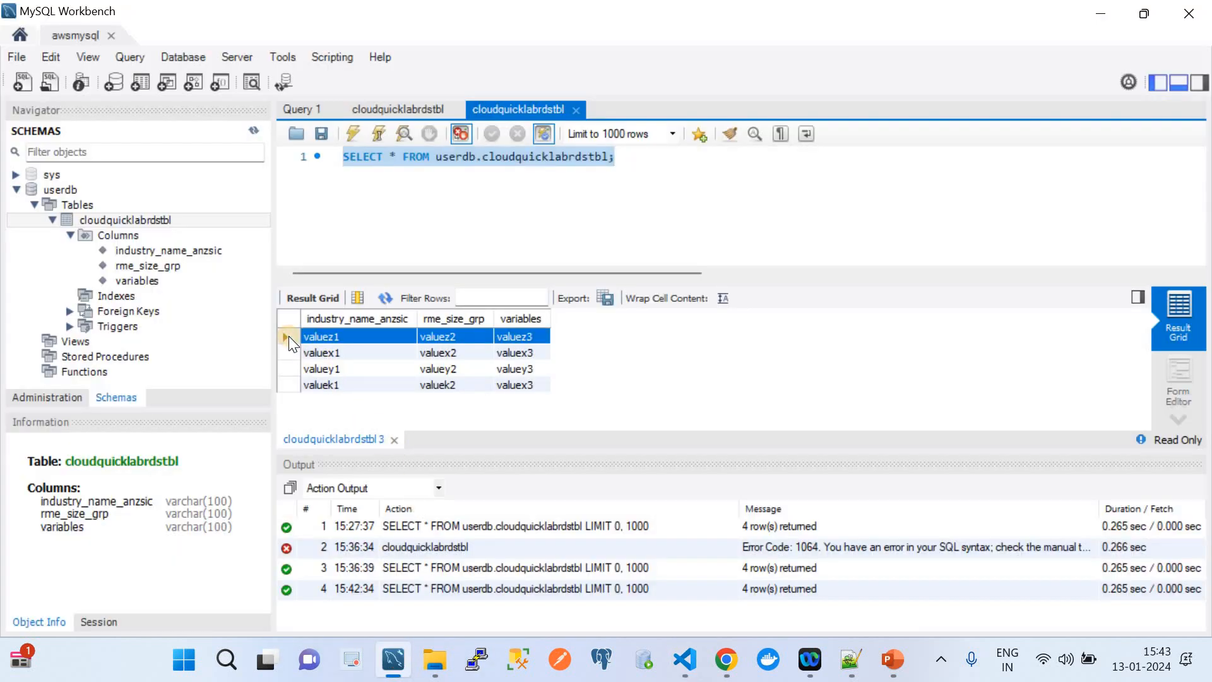
right_click(346, 338)
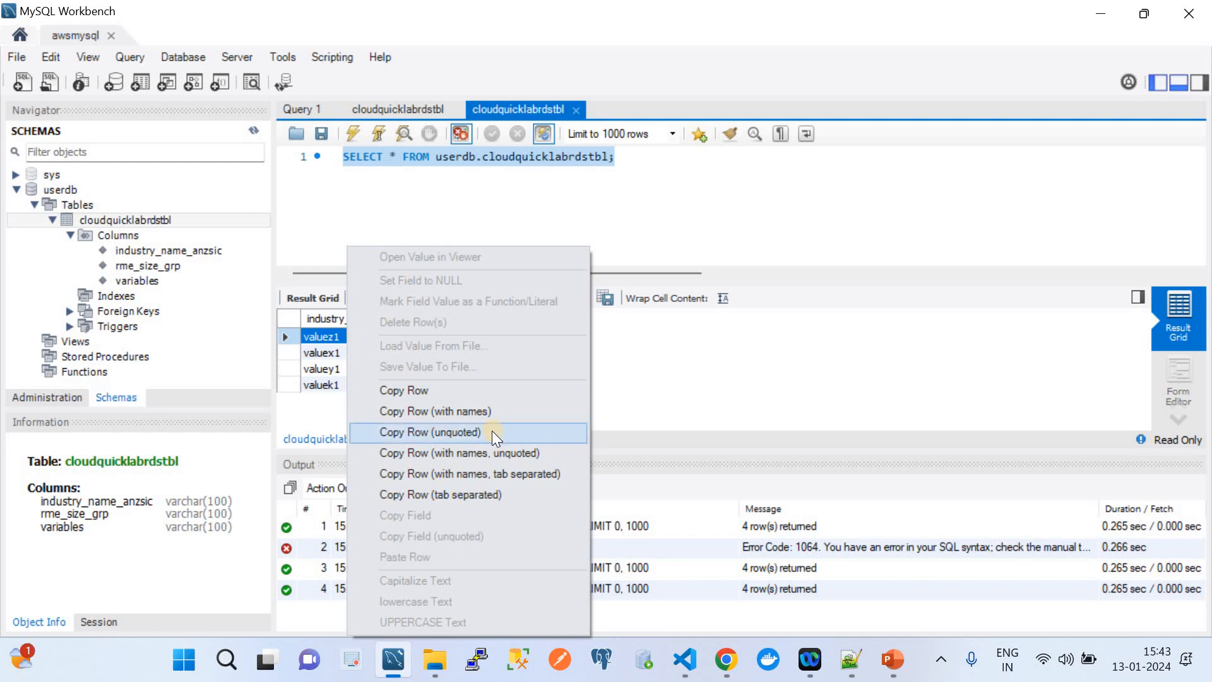
left_click(290, 336)
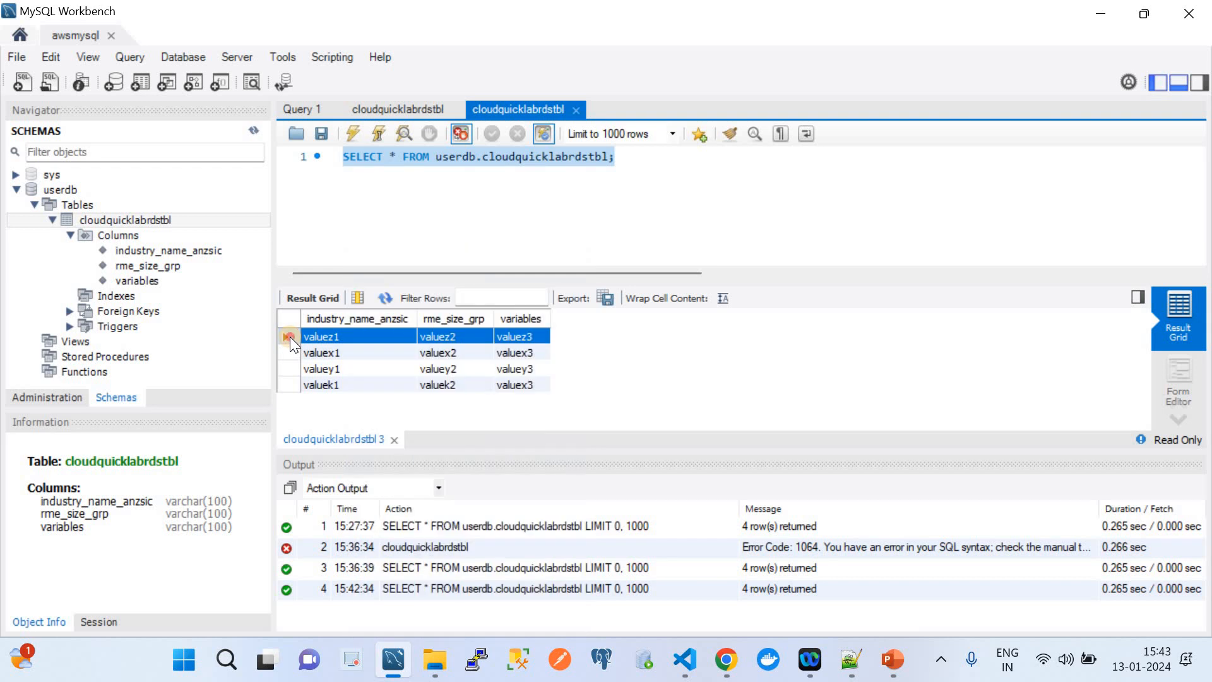
right_click(339, 336)
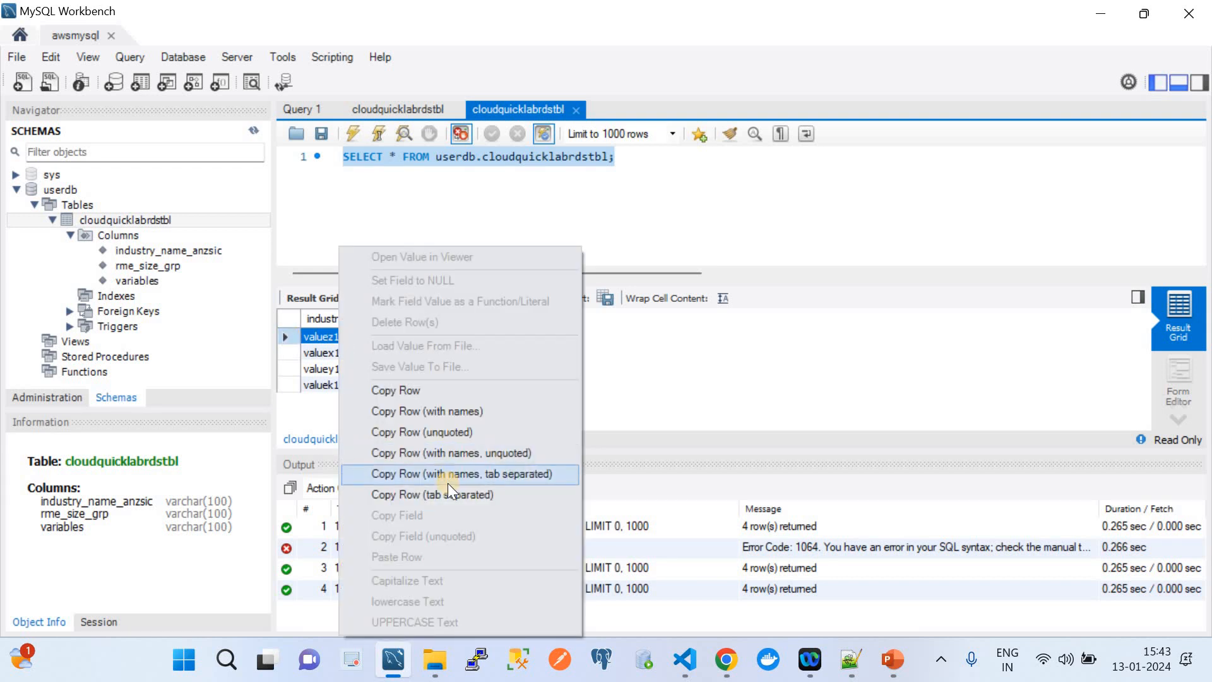
left_click(644, 200)
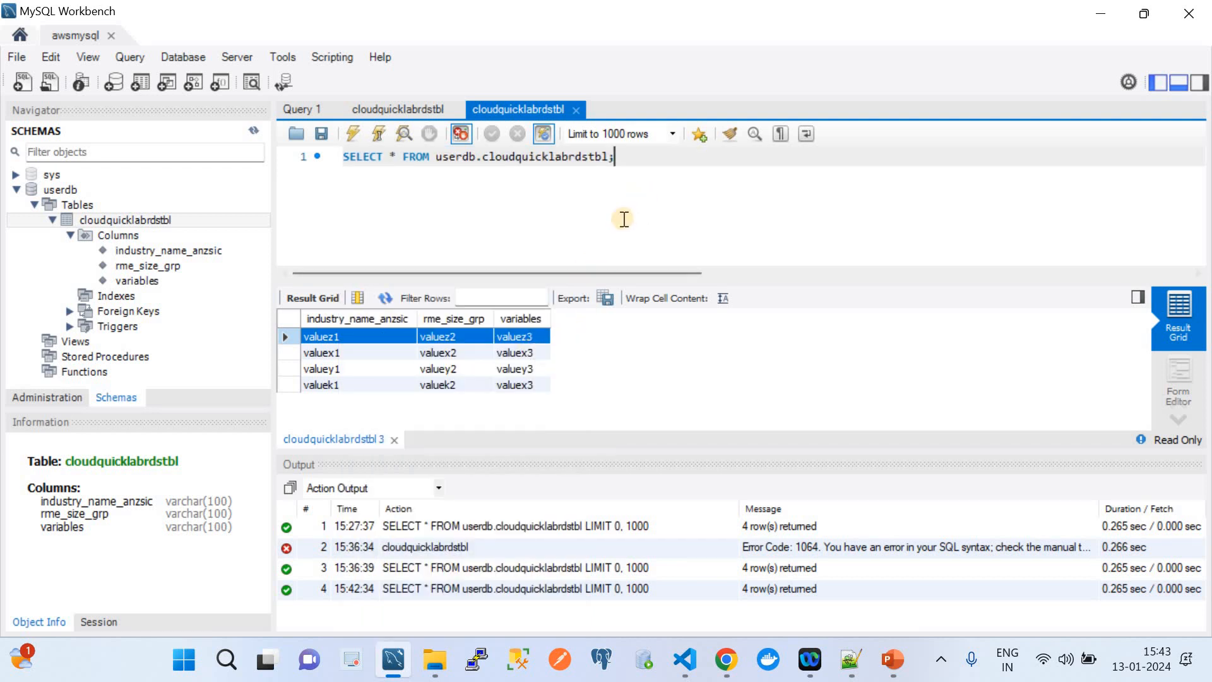
Rewrite the query as Delete FROM userdb.cloudquicklabrdstbl where variables='valuez3'.
left_click(399, 157)
key("BackSpace")
key("BackSpace")
key("BackSpace")
key("BackSpace")
key("BackSpace")
key("BackSpace")
key("BackSpace")
key("BackSpace")
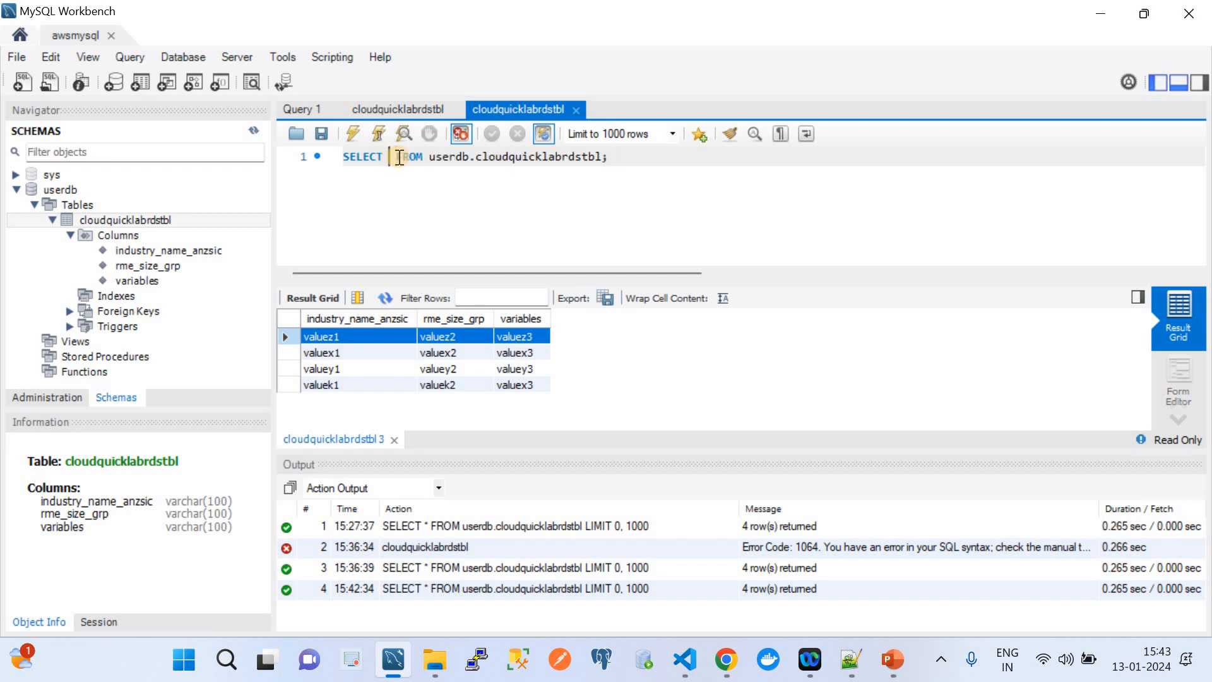
type("Delete")
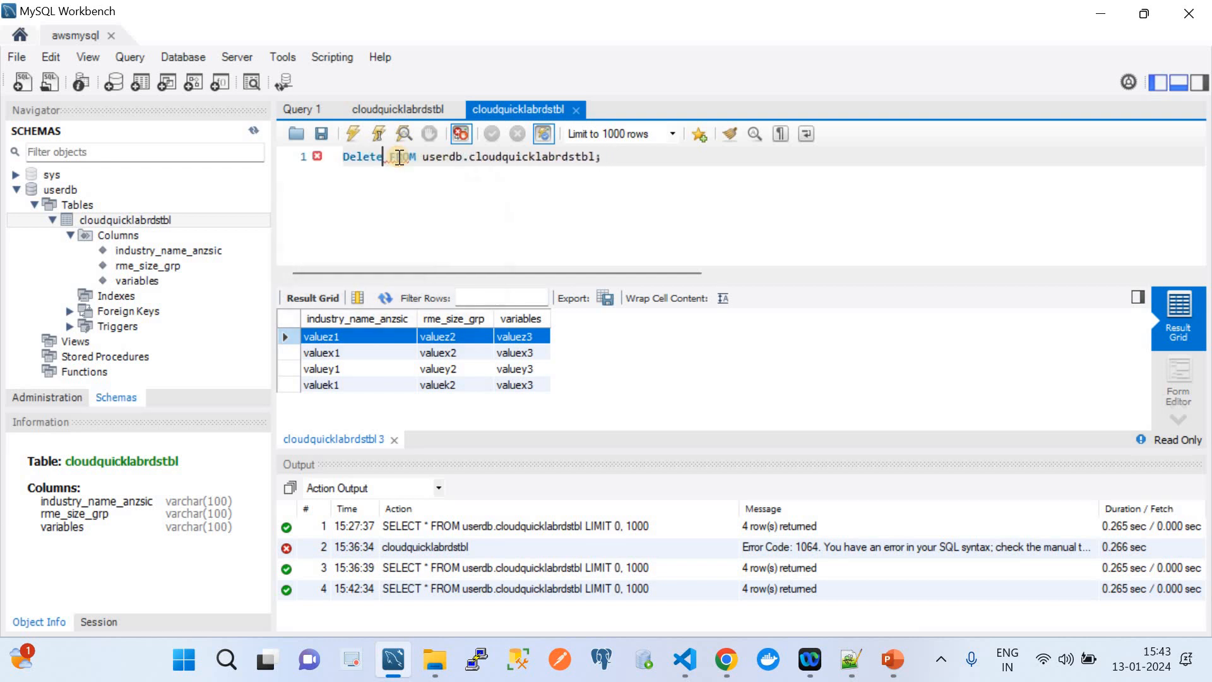
key("BackSpace")
type("where")
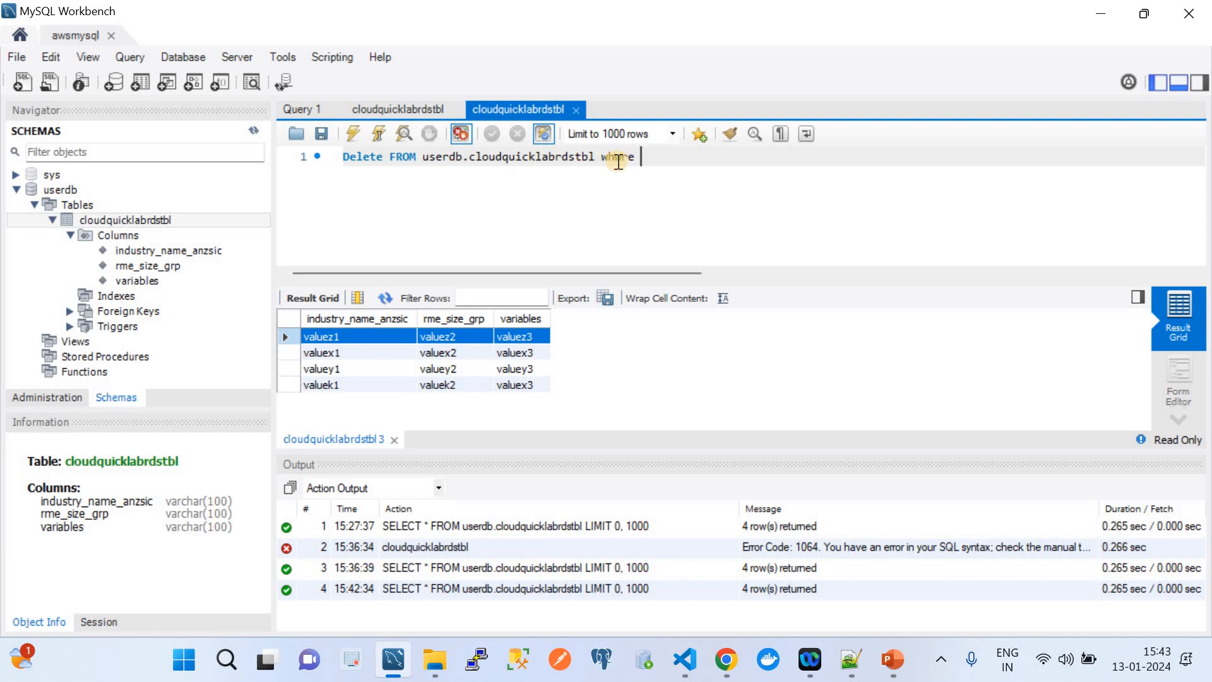
type(" variables='")
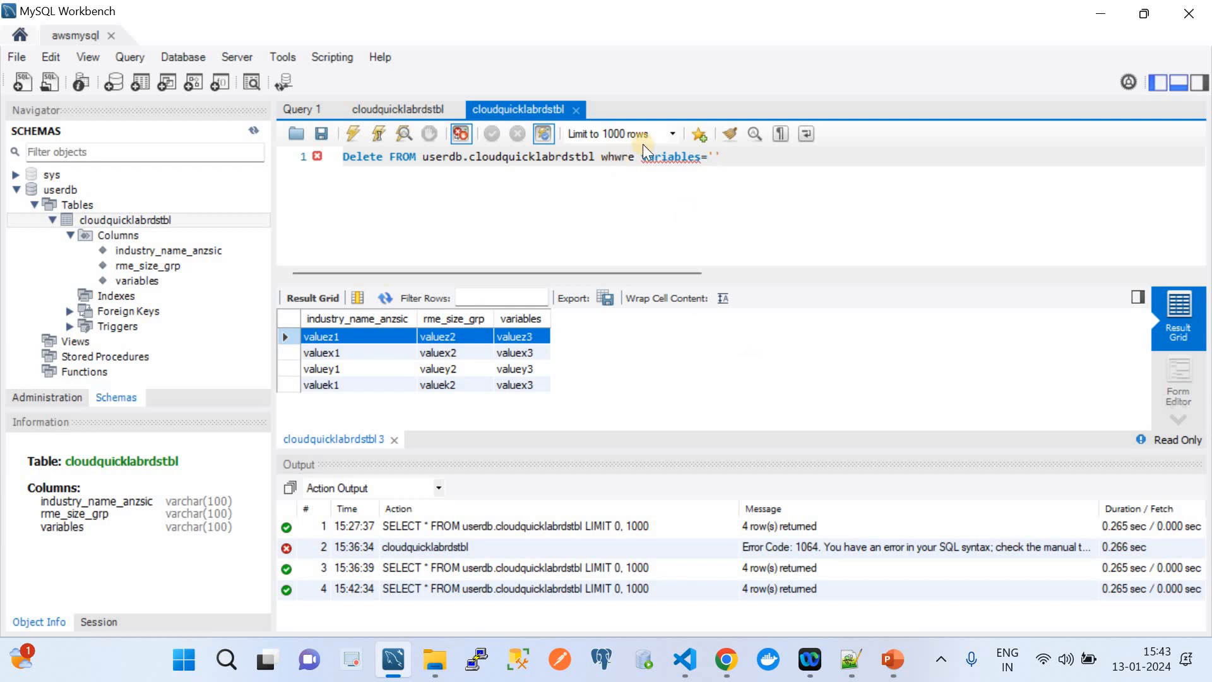
key("BackSpace")
key("BackSpace")
key("BackSpace")
type("ere")
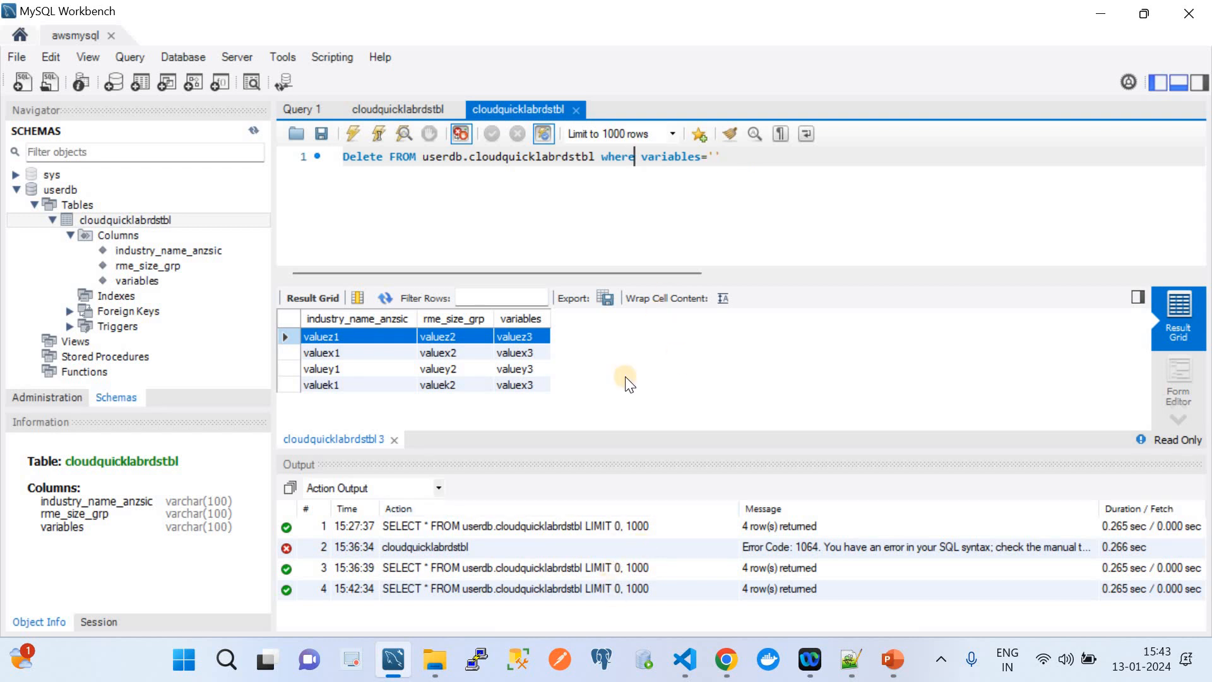
left_click(685, 659)
left_click(609, 224)
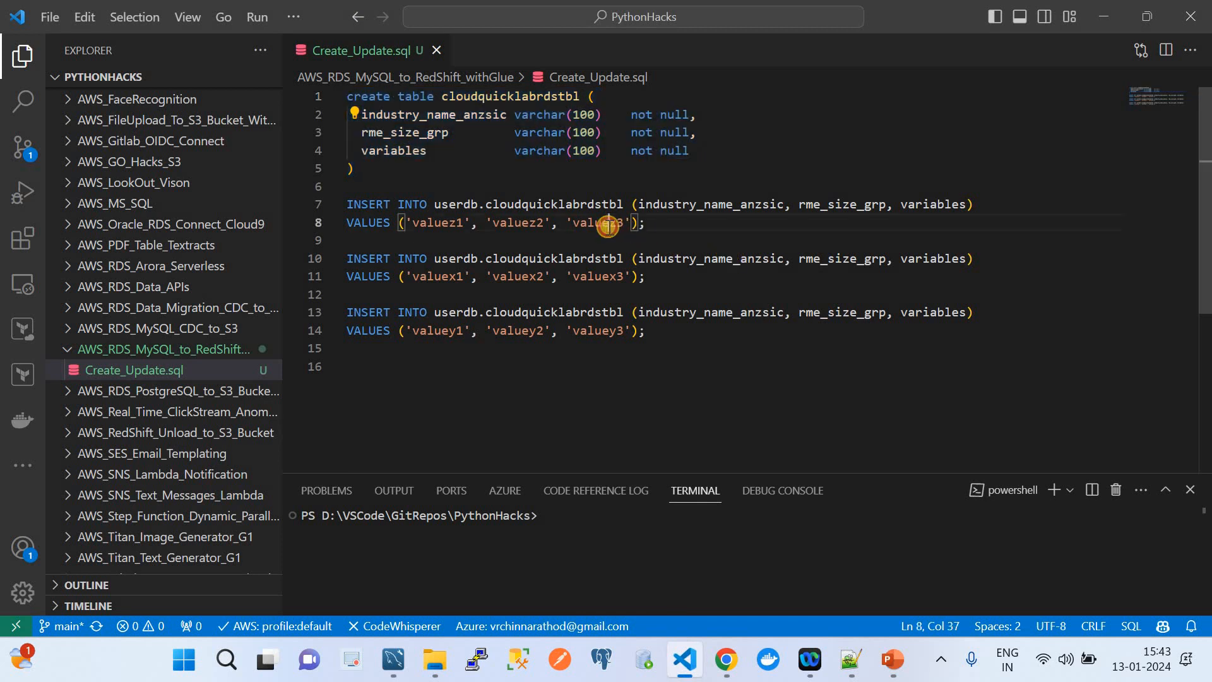
left_click(728, 659)
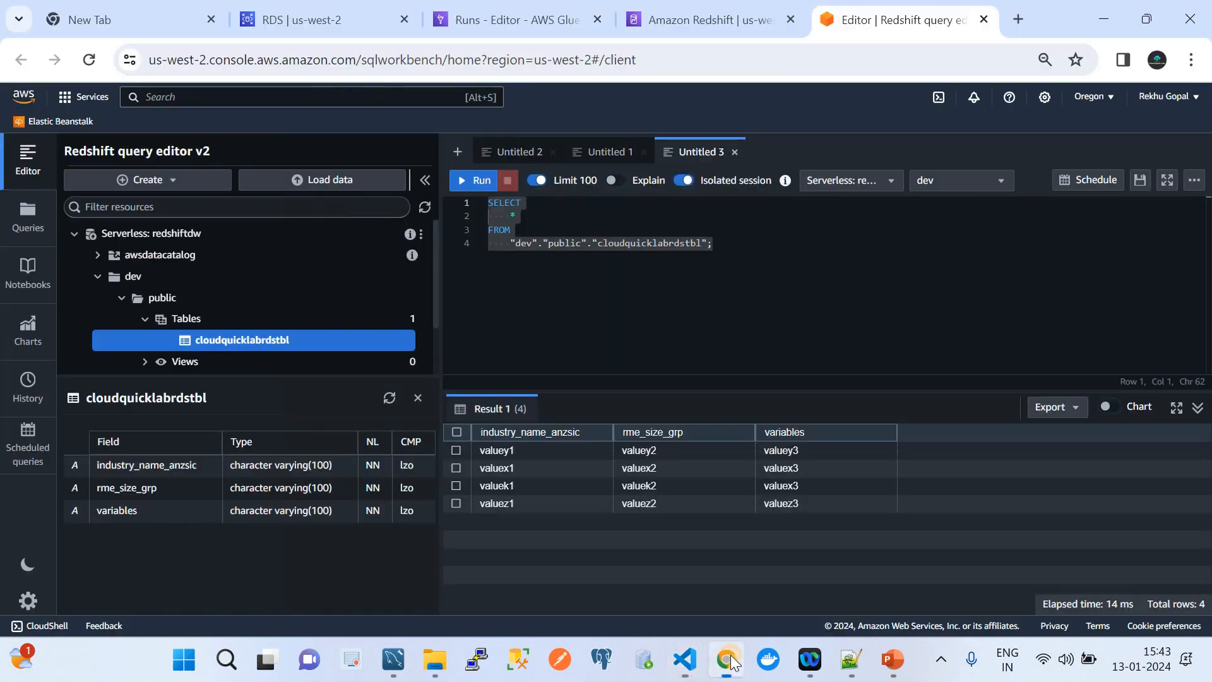
left_click(394, 659)
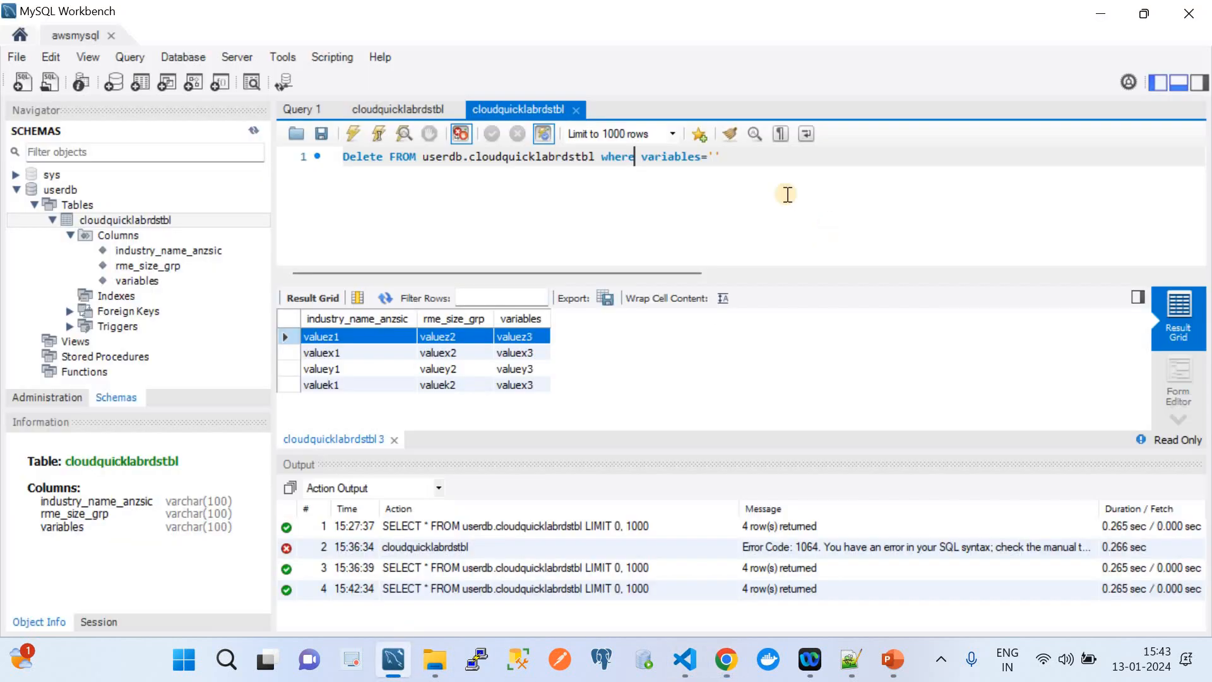
type("valuez3")
Execute the delete and list the table's remaining 3 rows.
left_click_drag(775, 157, 331, 141)
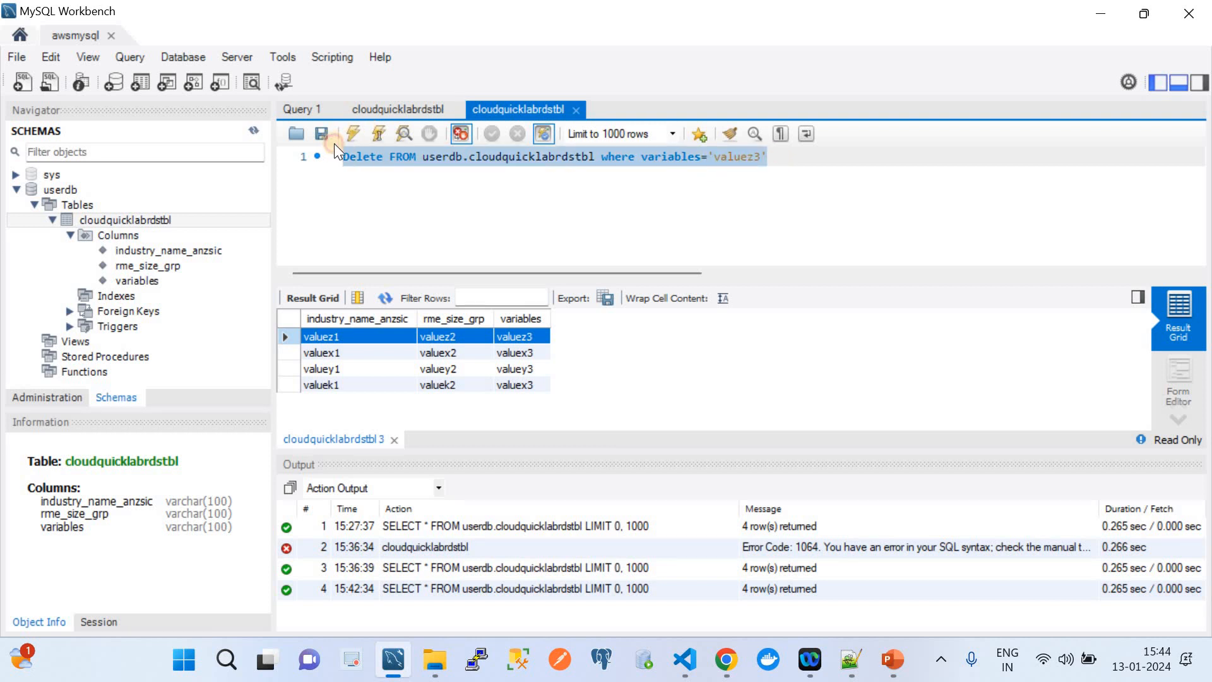
left_click(348, 139)
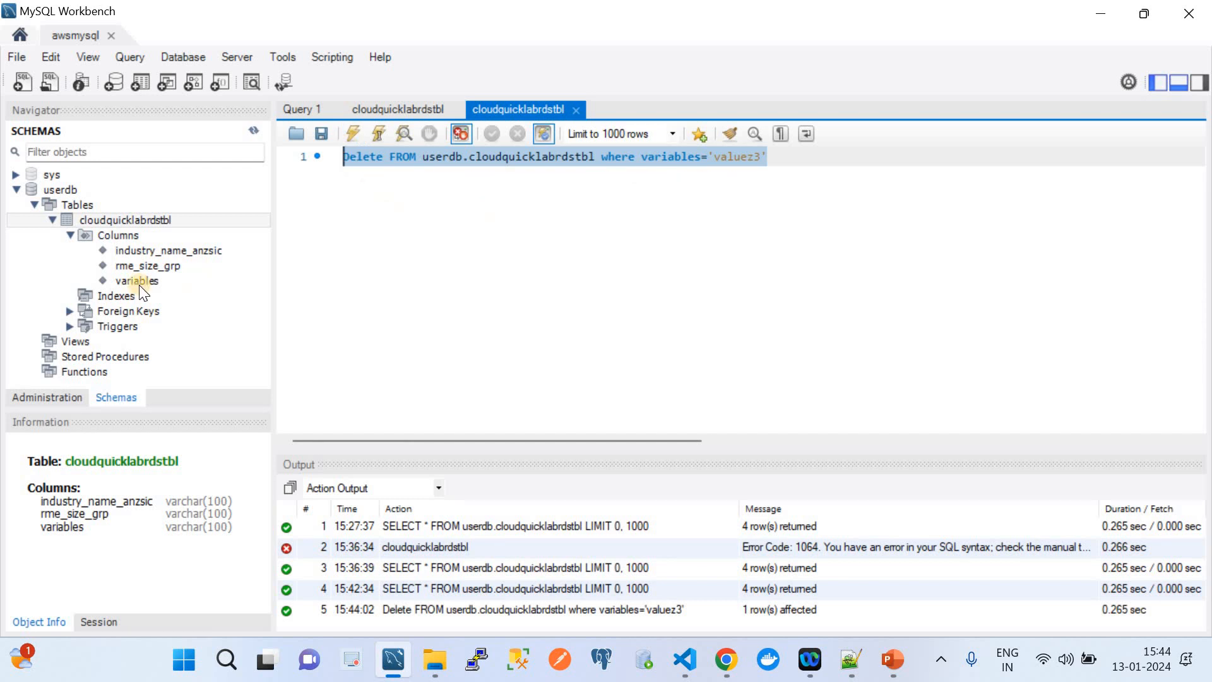
right_click(122, 218)
left_click(198, 234)
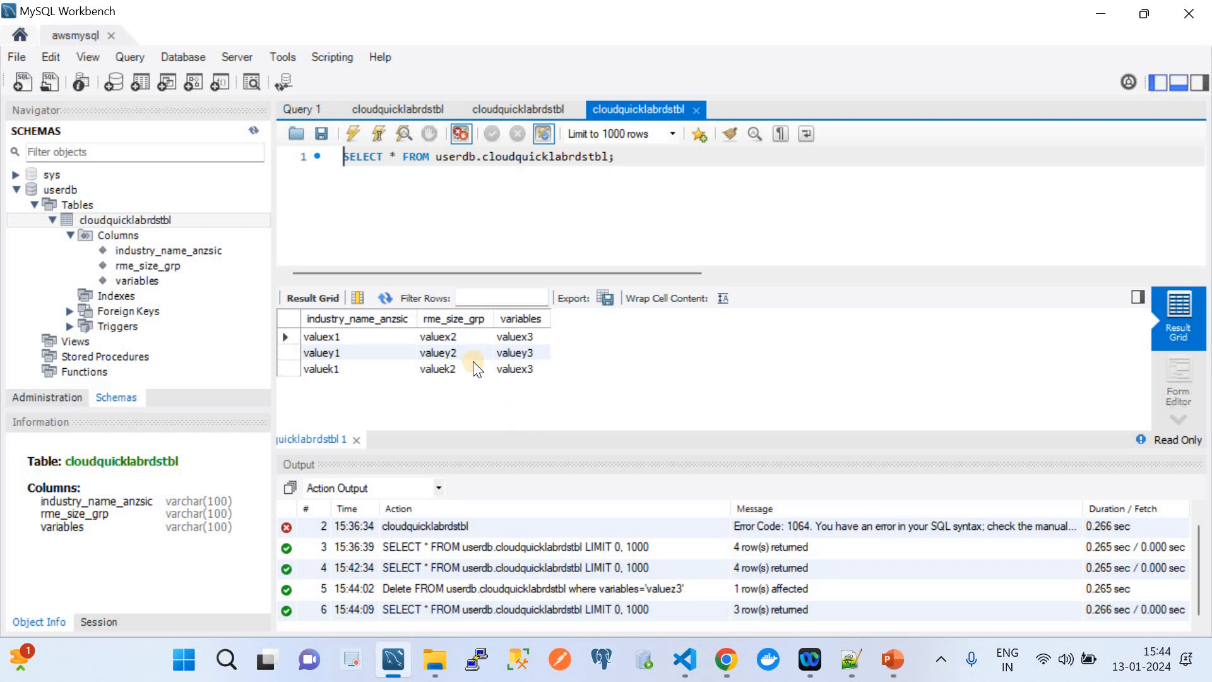
left_click(736, 671)
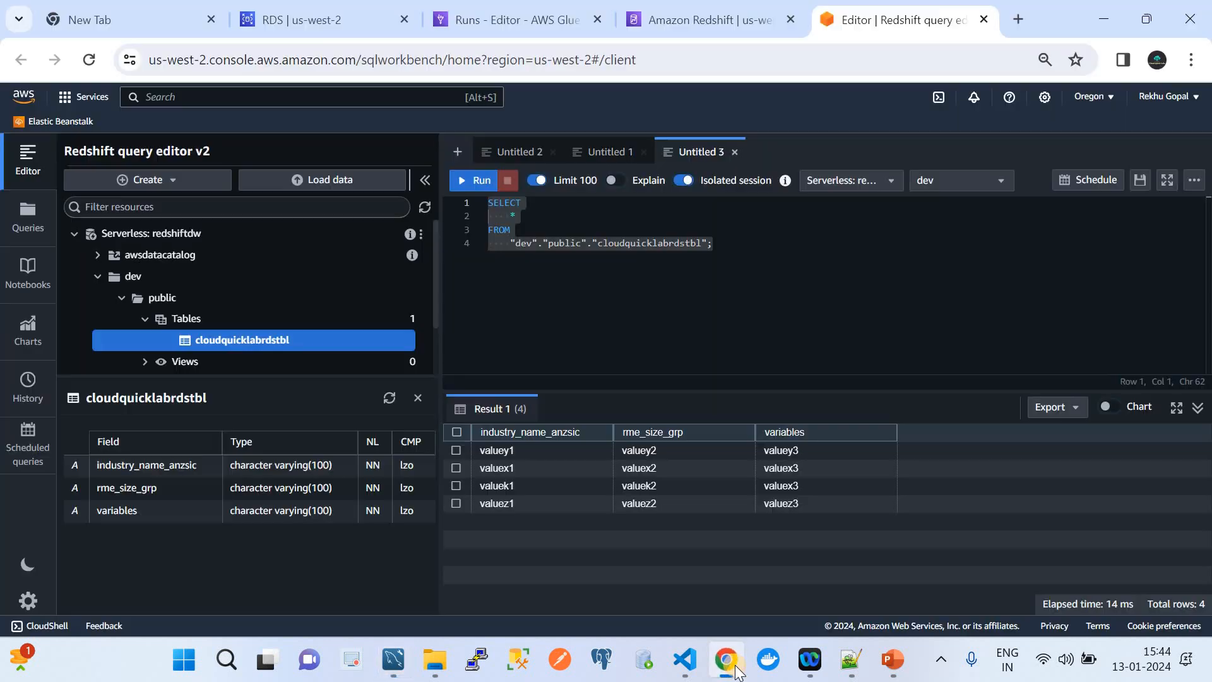
Start the Demo job again from the Glue jobs list.
left_click(485, 13)
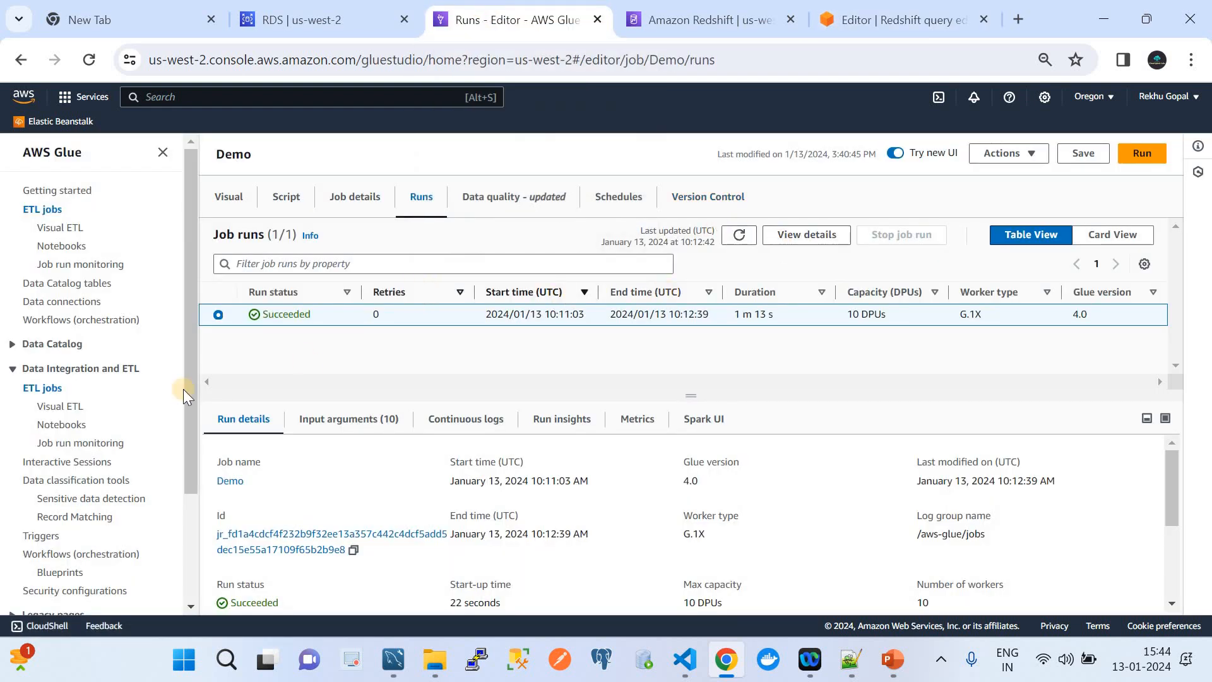
left_click(41, 390)
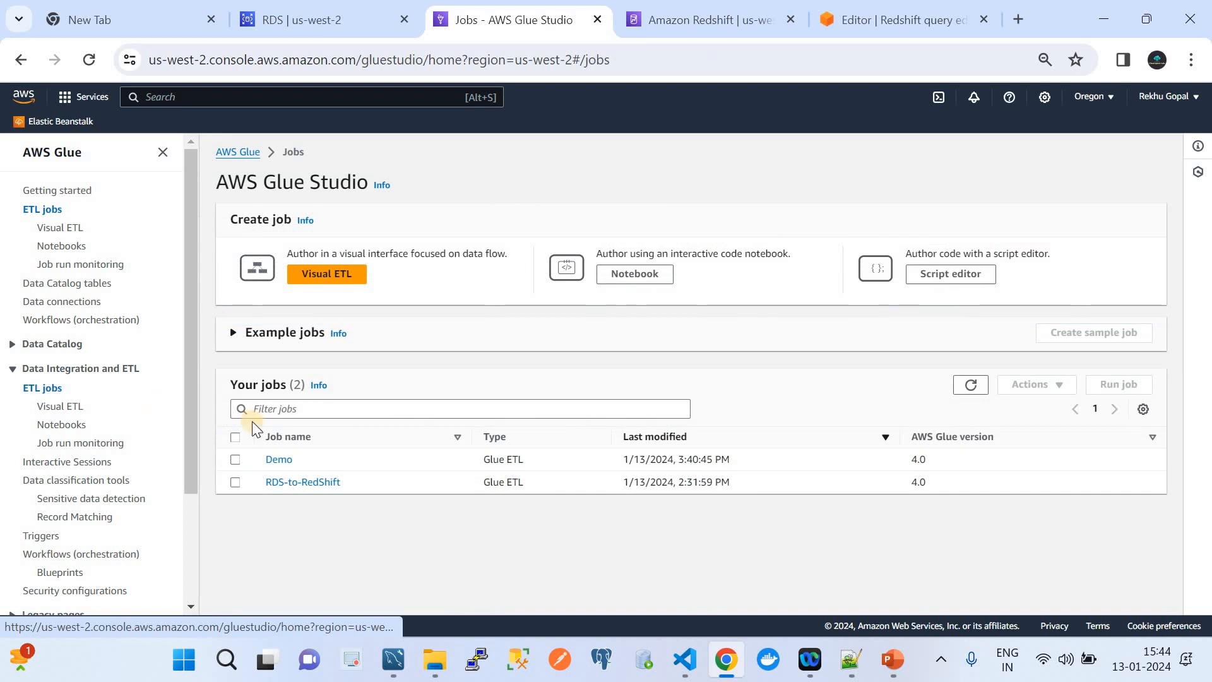
left_click(235, 459)
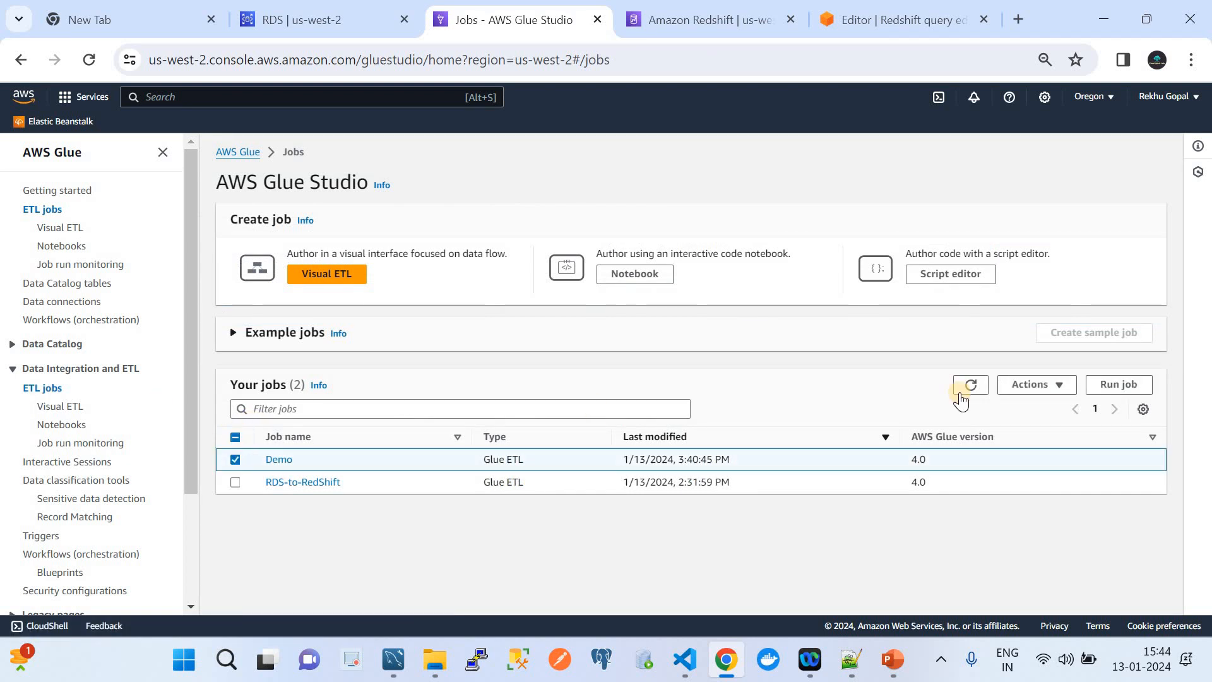
left_click(1109, 385)
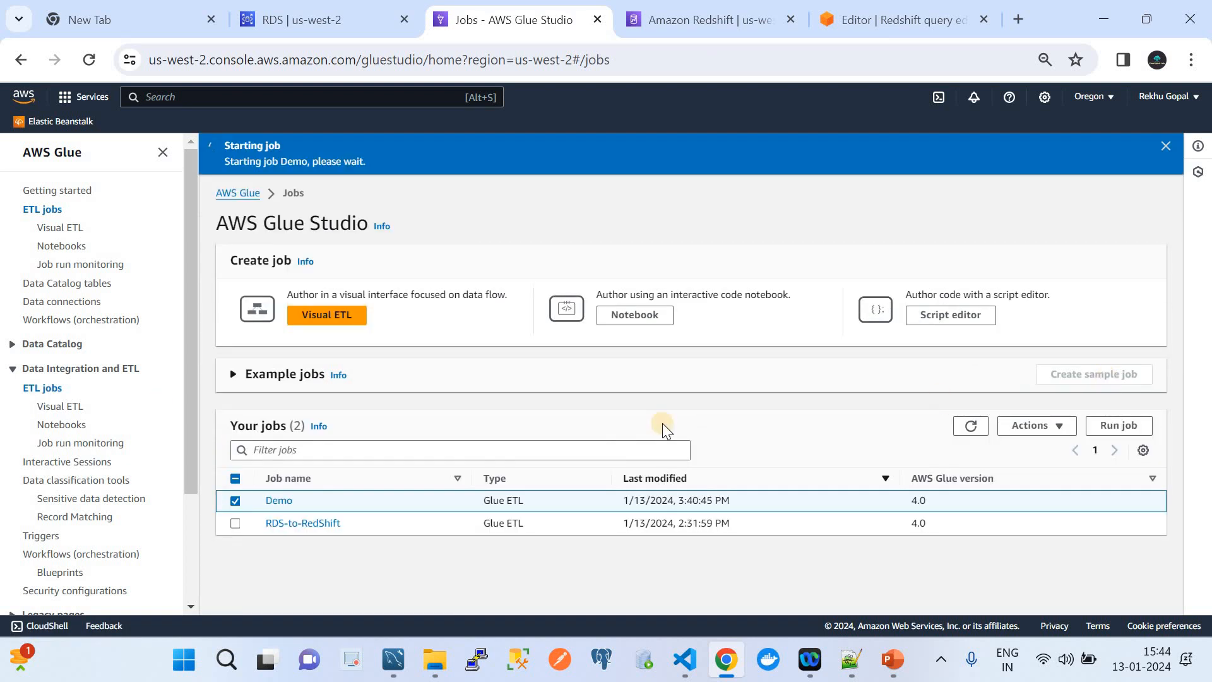
Refresh the Demo job's run history until the new run shows Running.
left_click(279, 501)
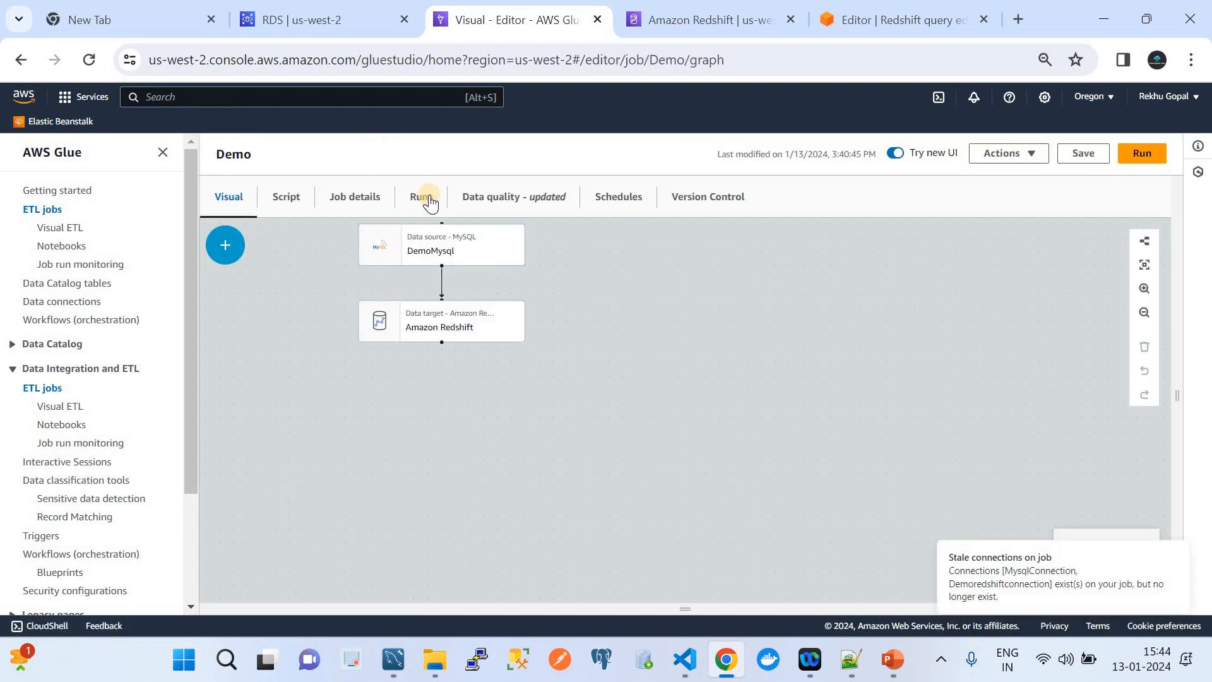
left_click(428, 200)
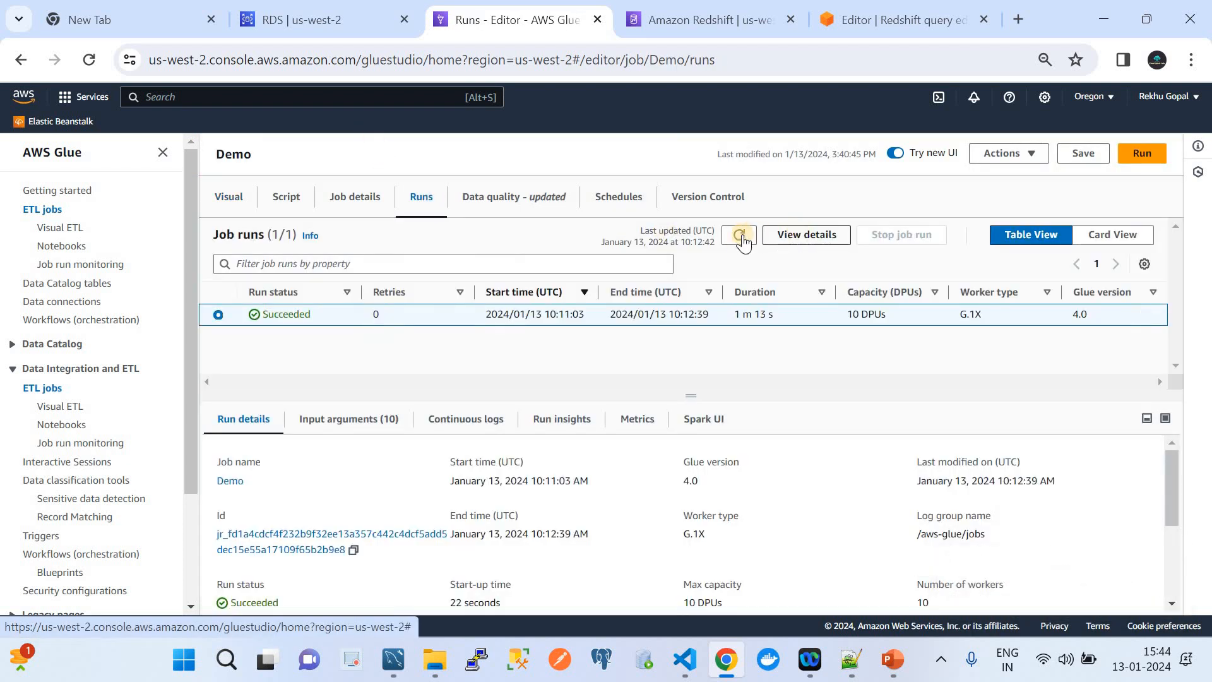
left_click(737, 237)
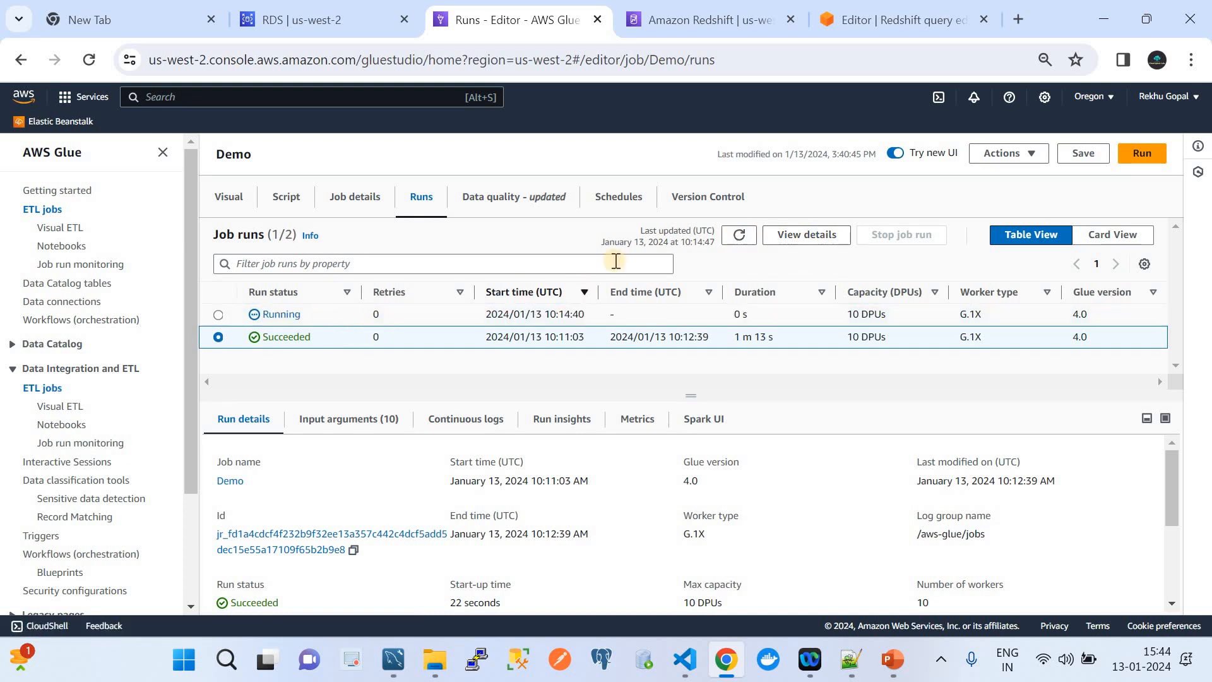
left_click(734, 240)
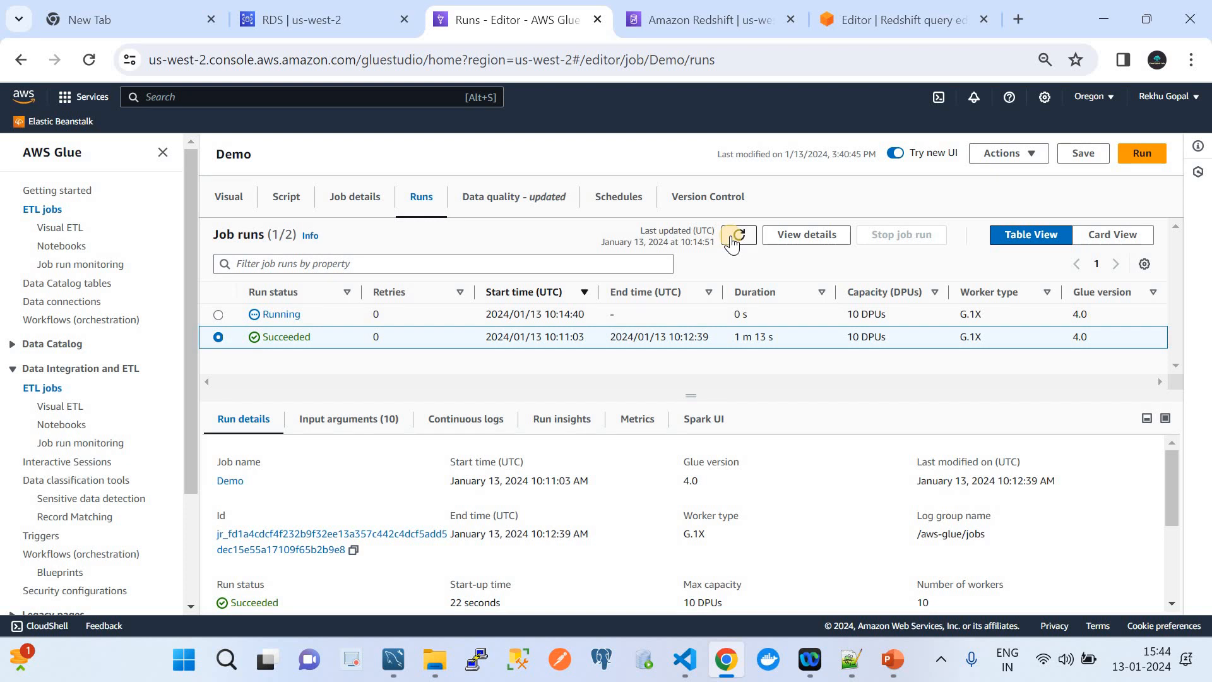
left_click(732, 242)
left_click(732, 242)
mouse_move(398, 669)
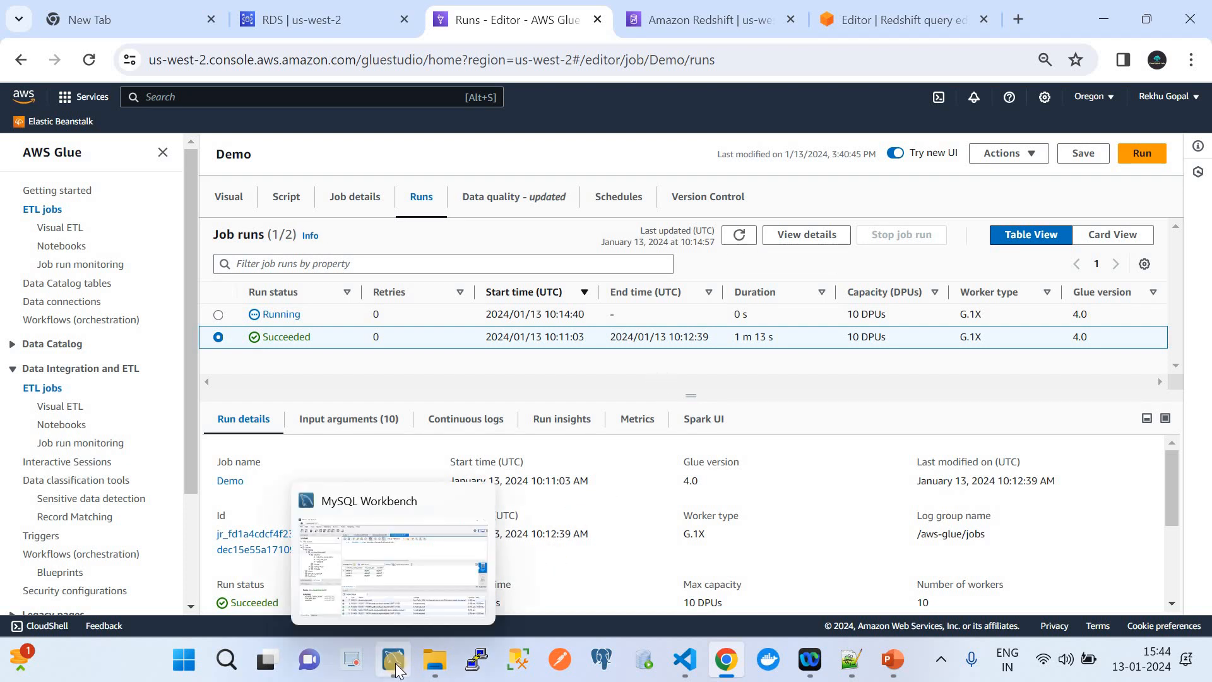
left_click(726, 660)
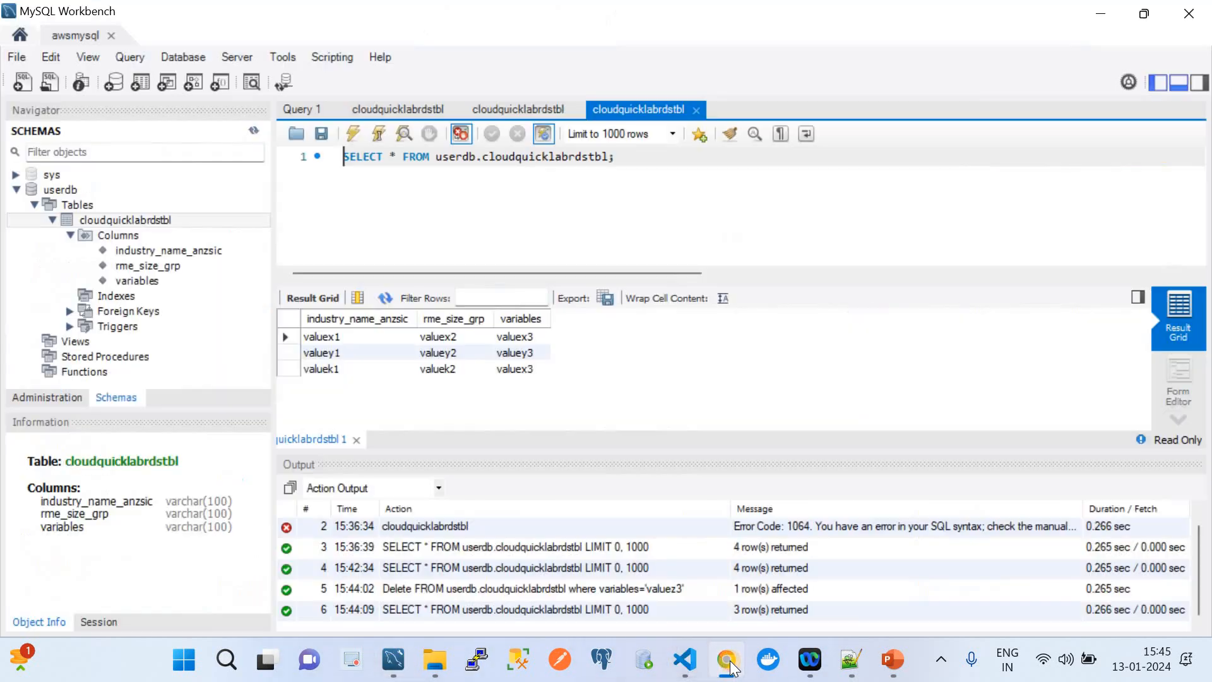
left_click(727, 660)
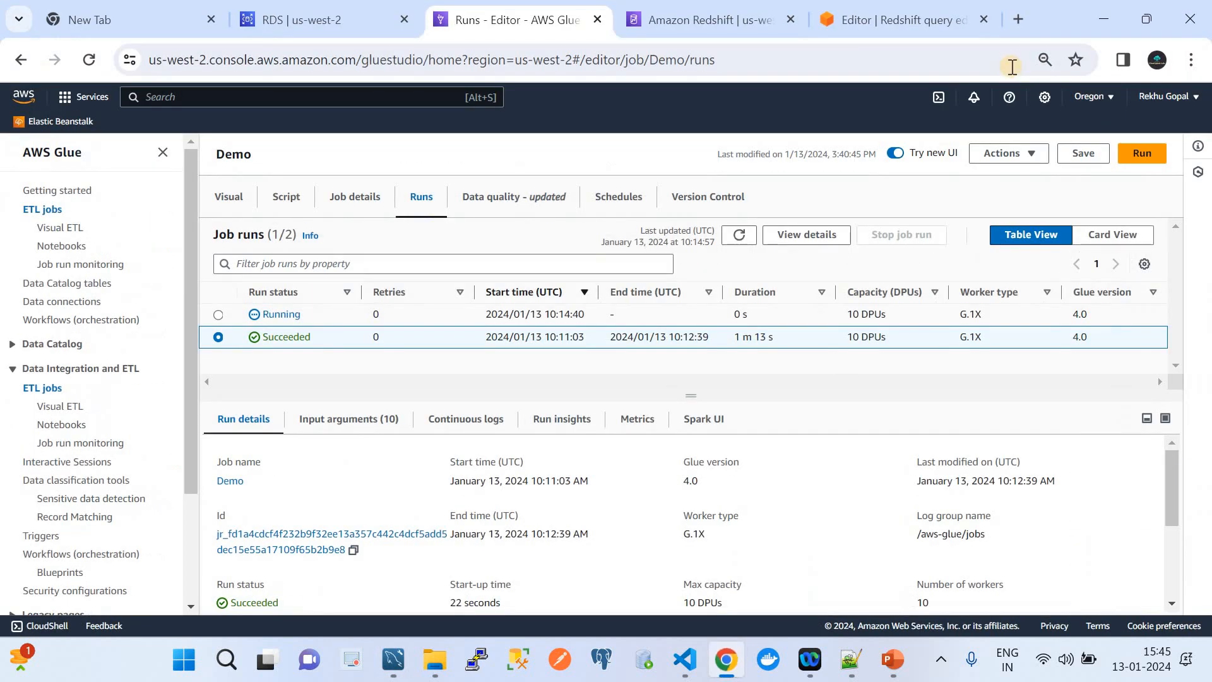
left_click(1011, 20)
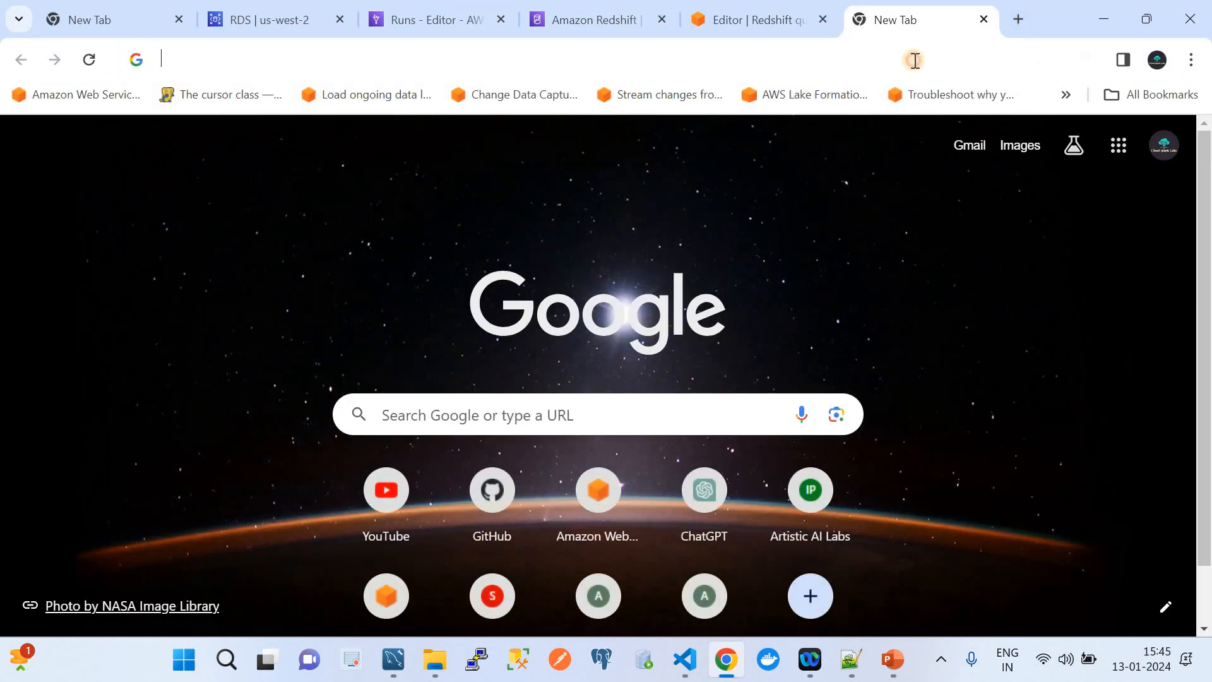
Search 'Updated SQL' and copy the W3Schools SQL UPDATE Statement example query.
left_click(915, 60)
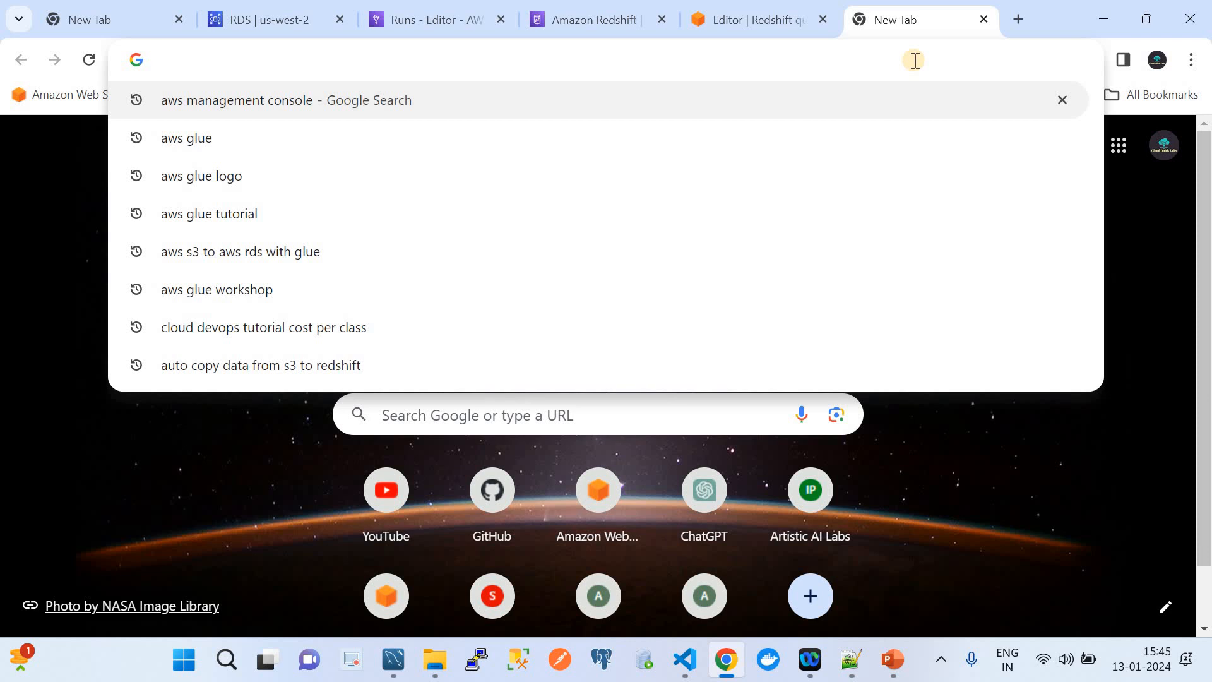
type("Updated")
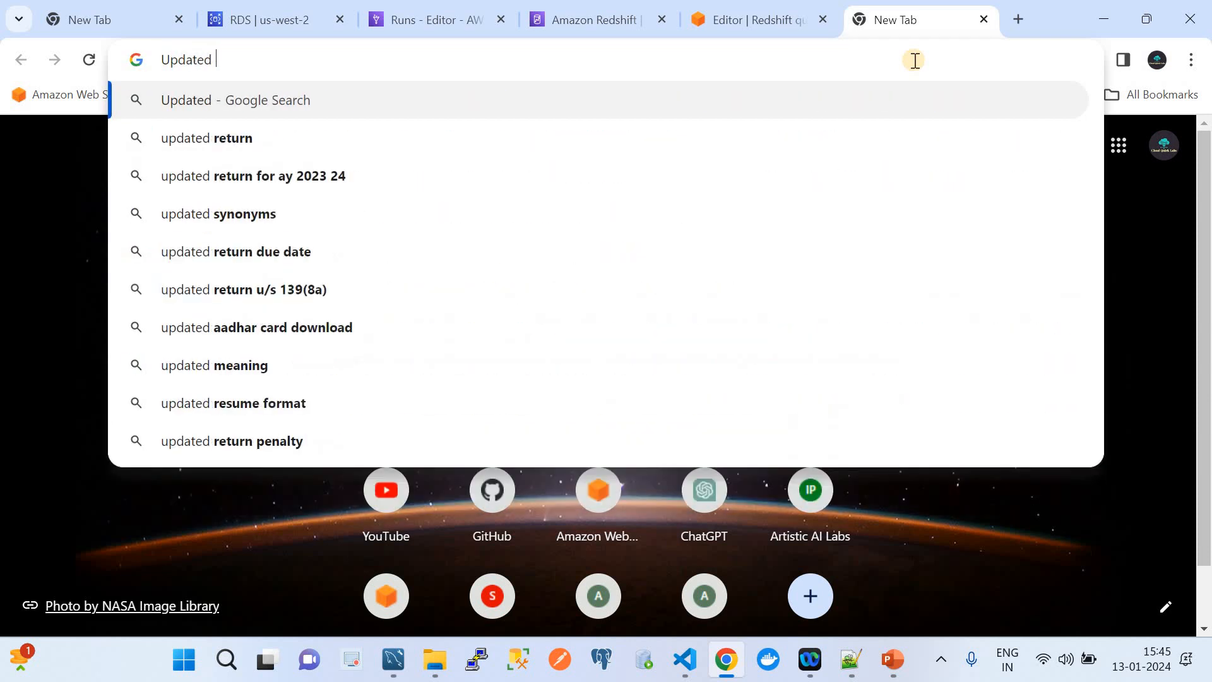
type(" SQL")
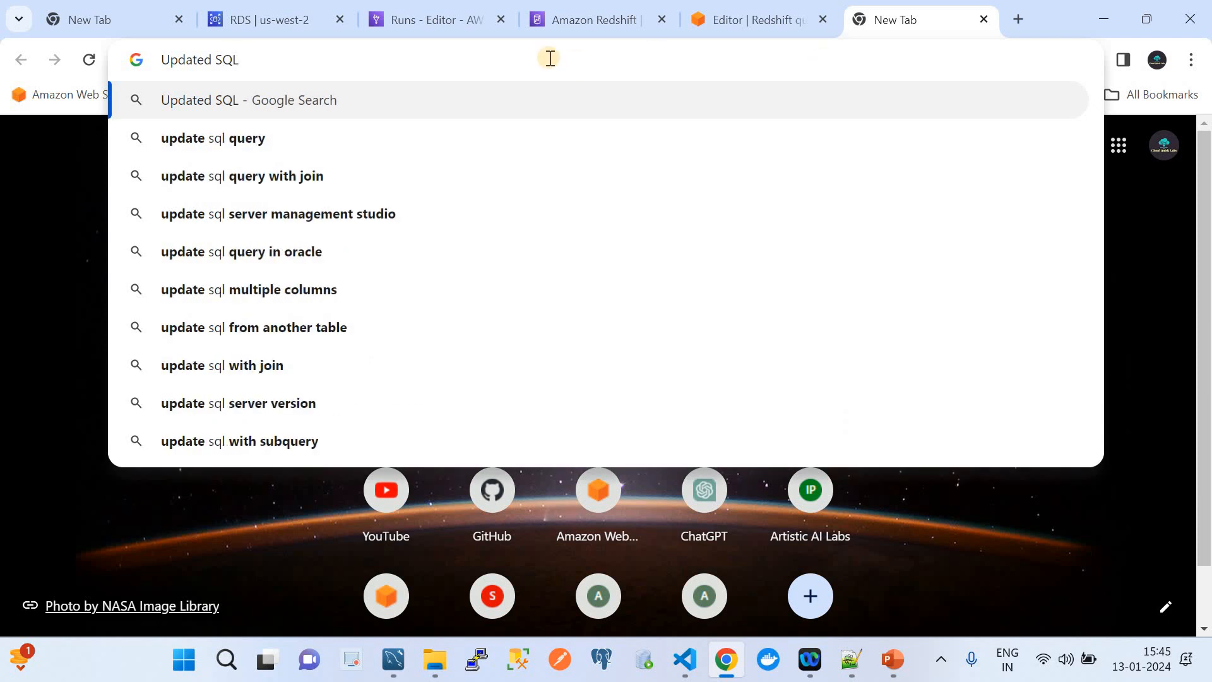
left_click(406, 142)
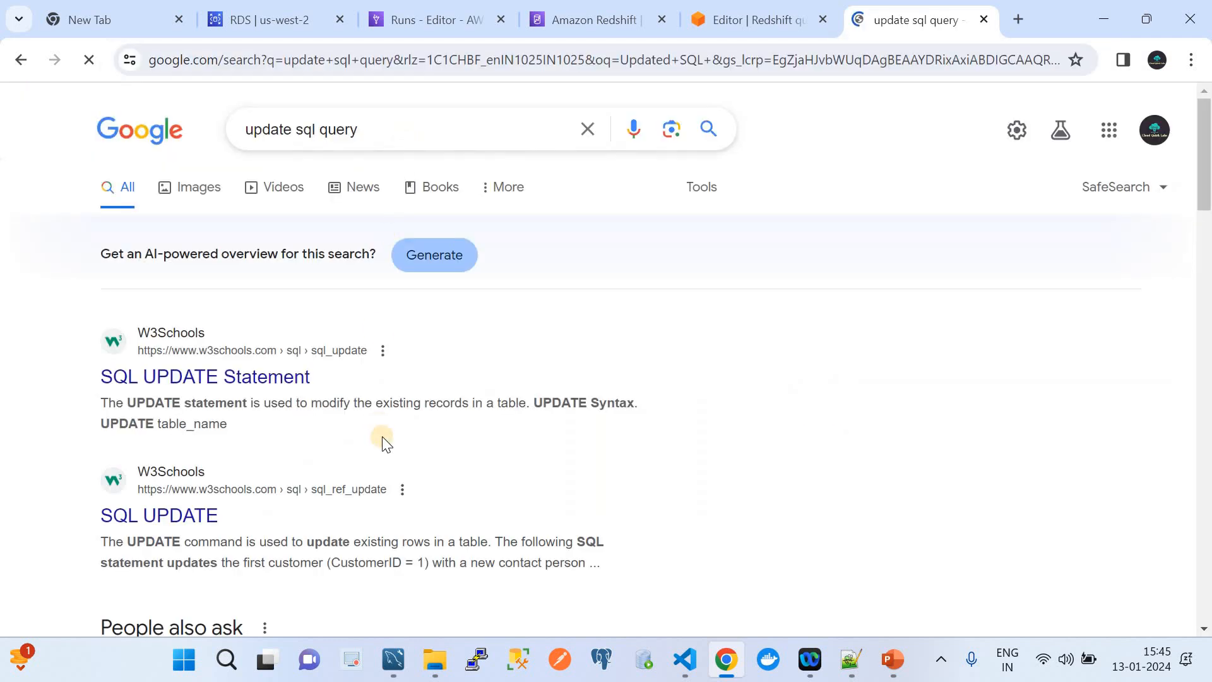
left_click(253, 385)
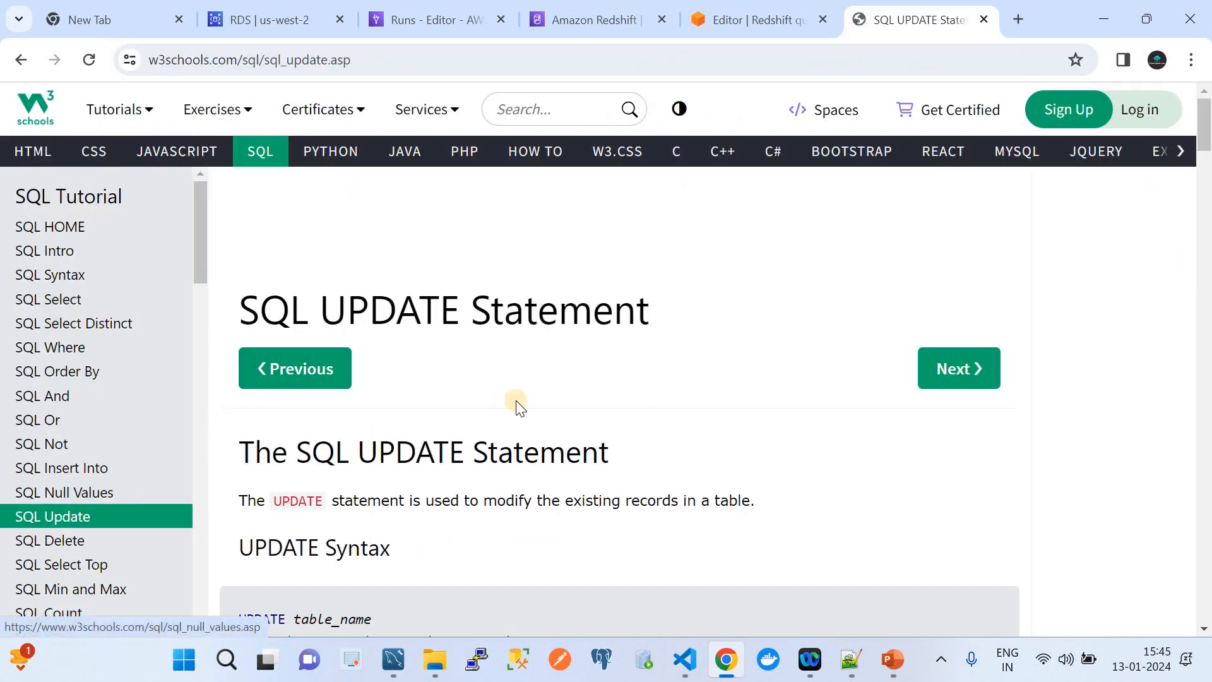
scroll(517, 400, "down", 5)
scroll(516, 401, "down", 15)
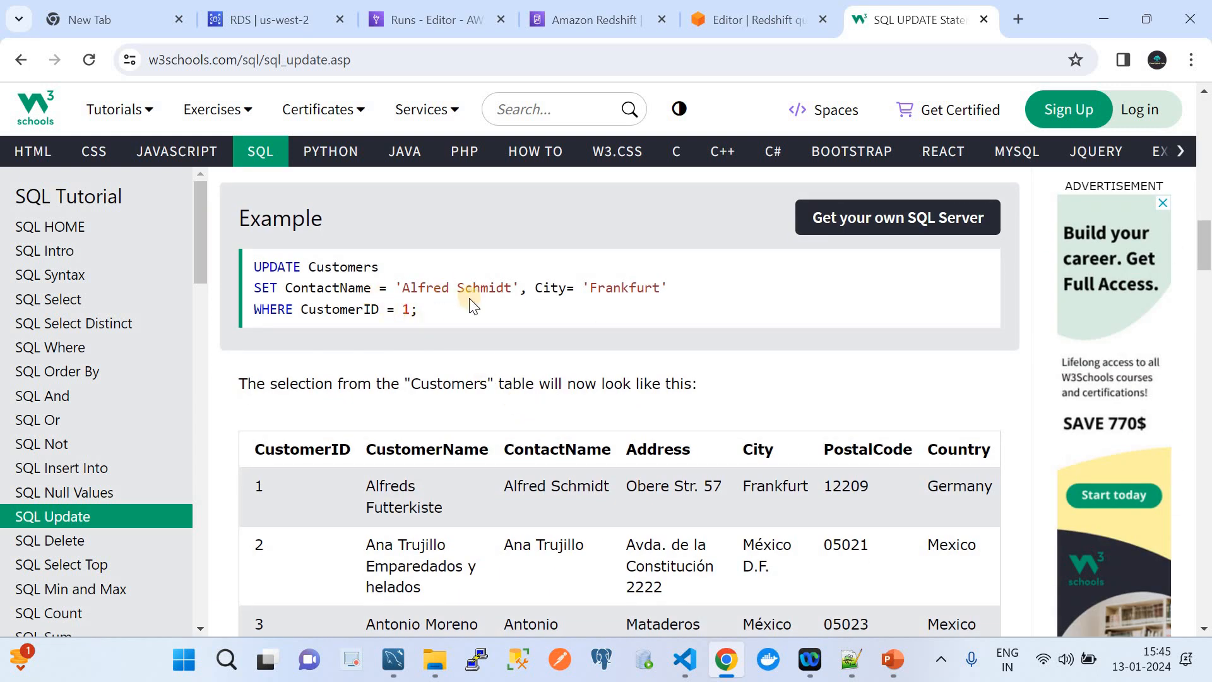
triple_click(247, 252)
key("ctrl+c")
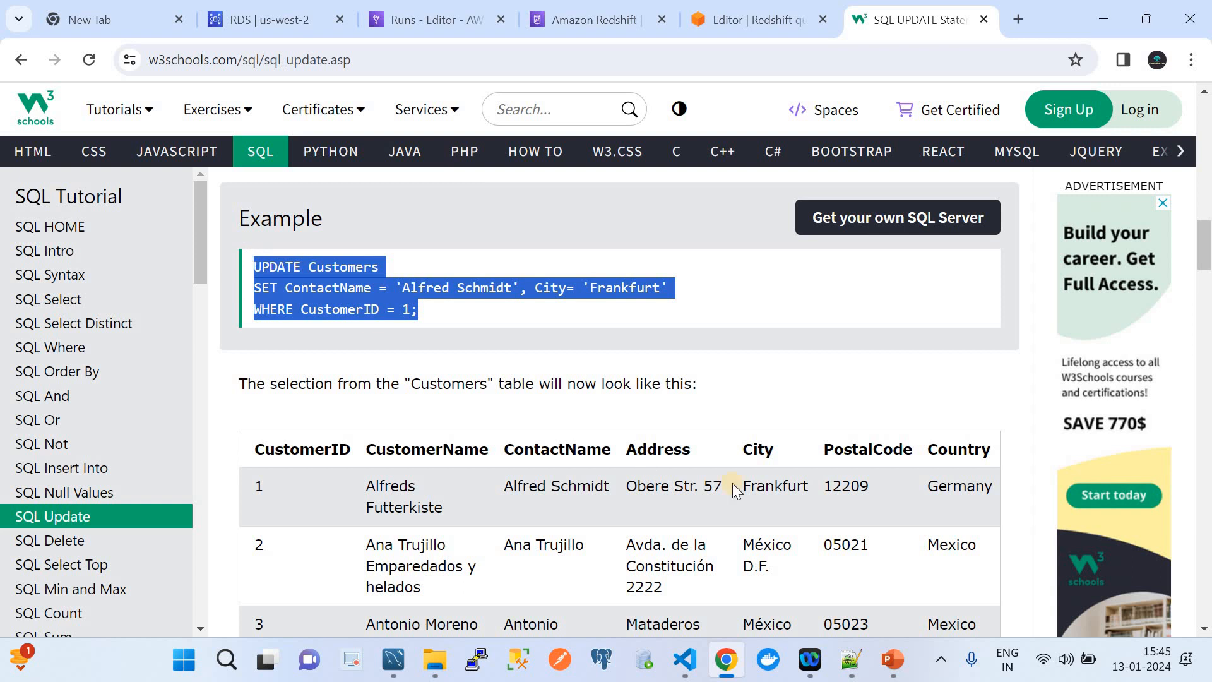
left_click(396, 670)
Paste the example UPDATE and adapt it to userdb.cloudquicklabrdstbl with SET variables='valuez3'.
left_click(516, 110)
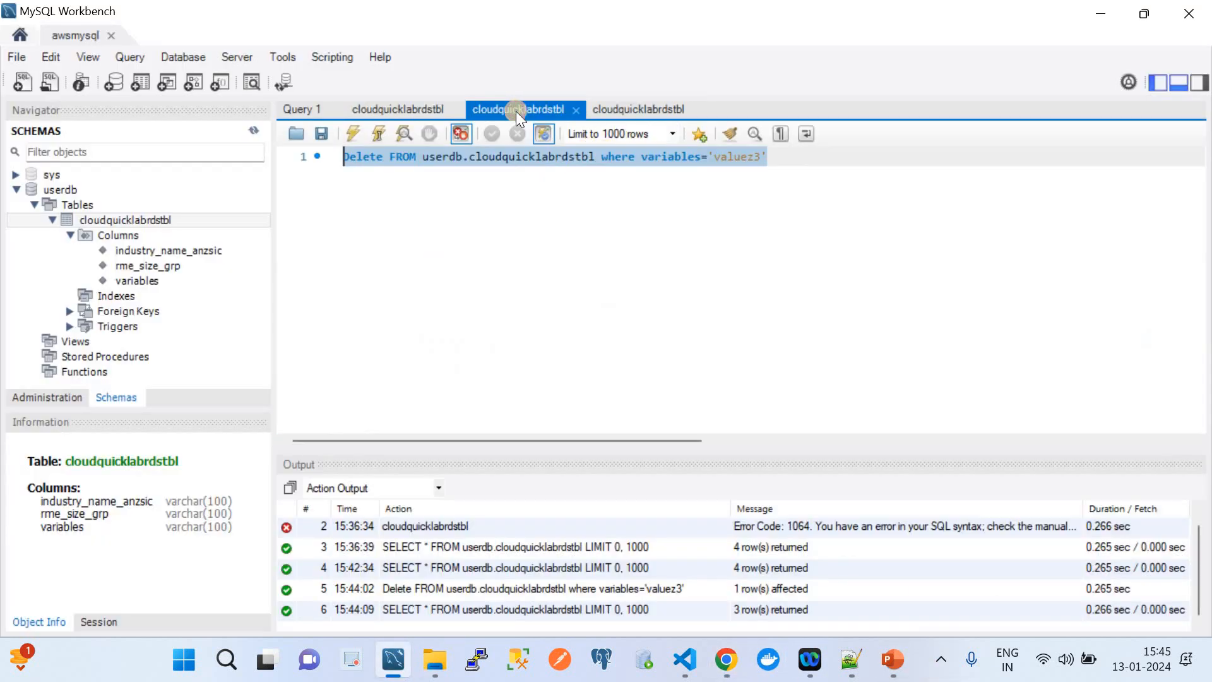
left_click(801, 161)
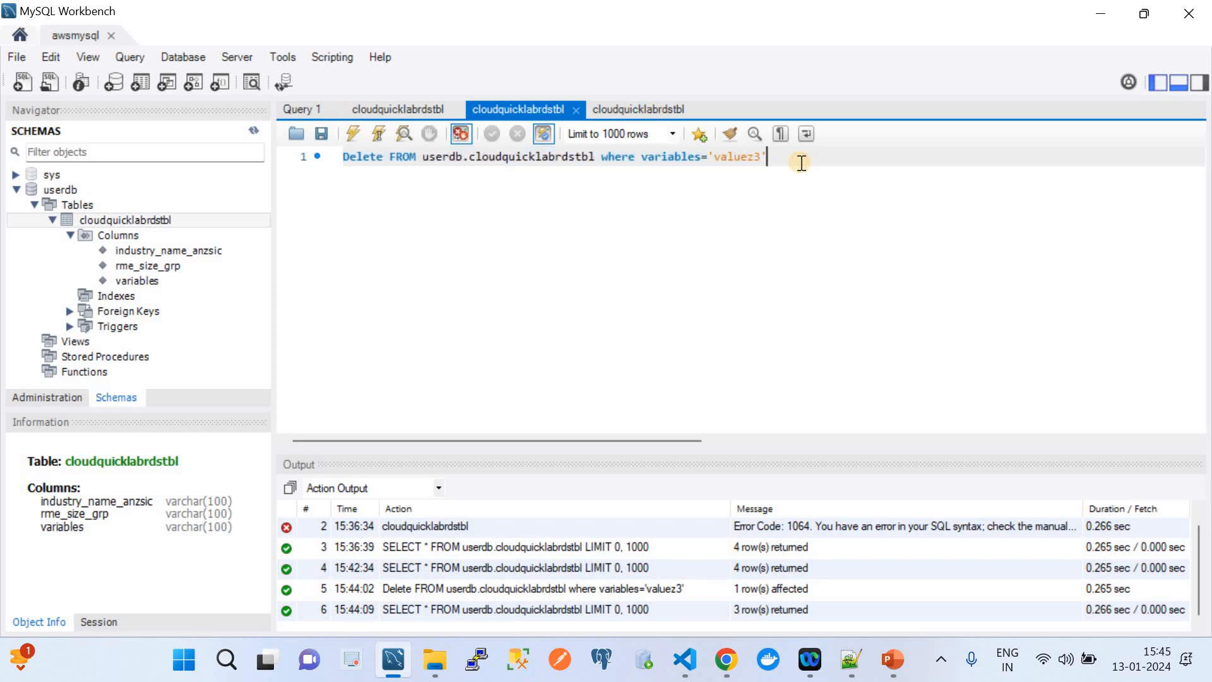
key("Return")
key("Return")
key("ctrl+v")
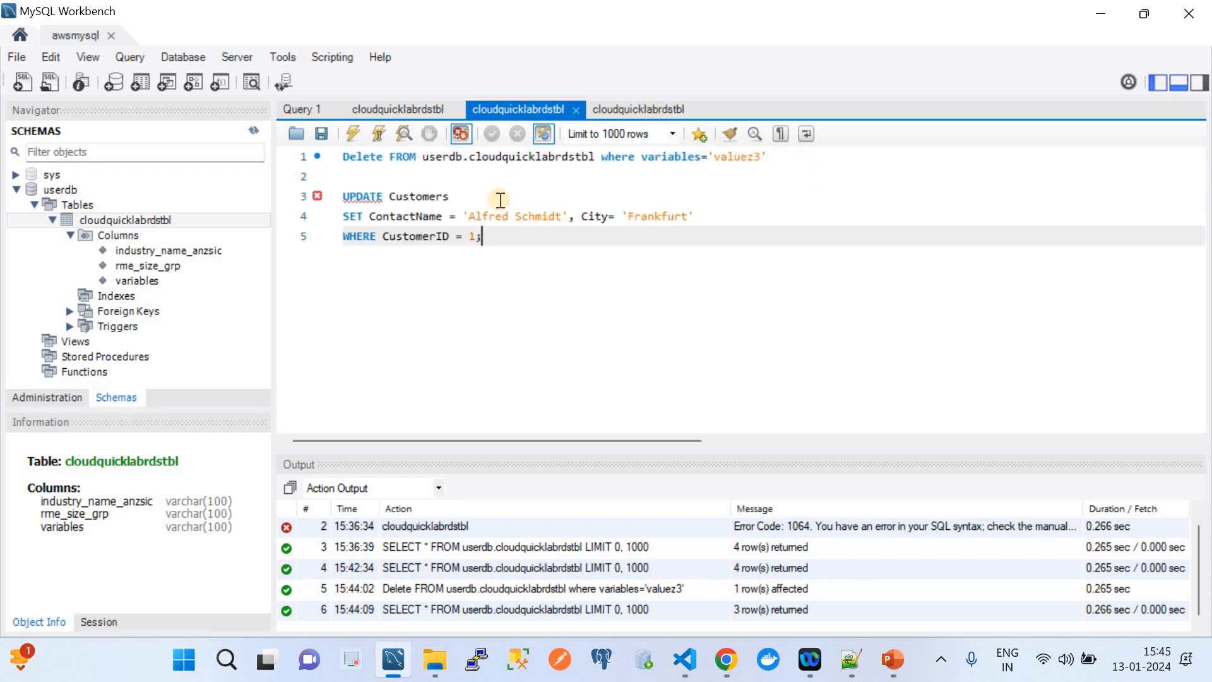
left_click_drag(596, 153, 422, 158)
key("ctrl+c")
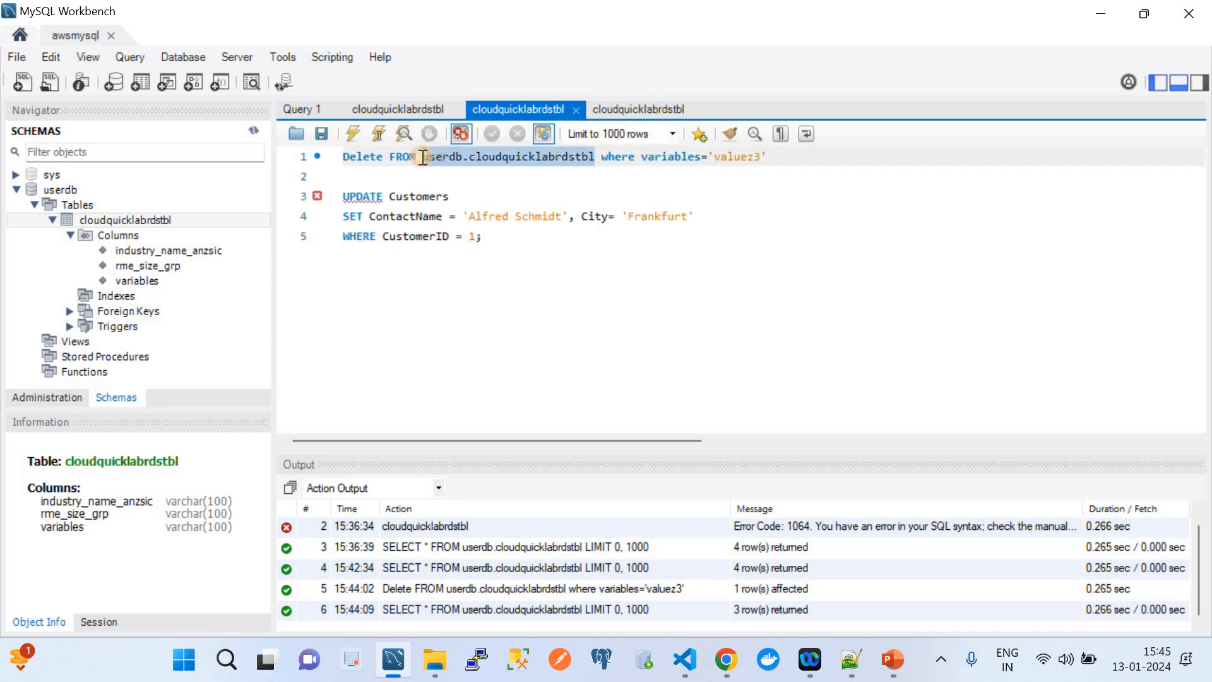
double_click(426, 197)
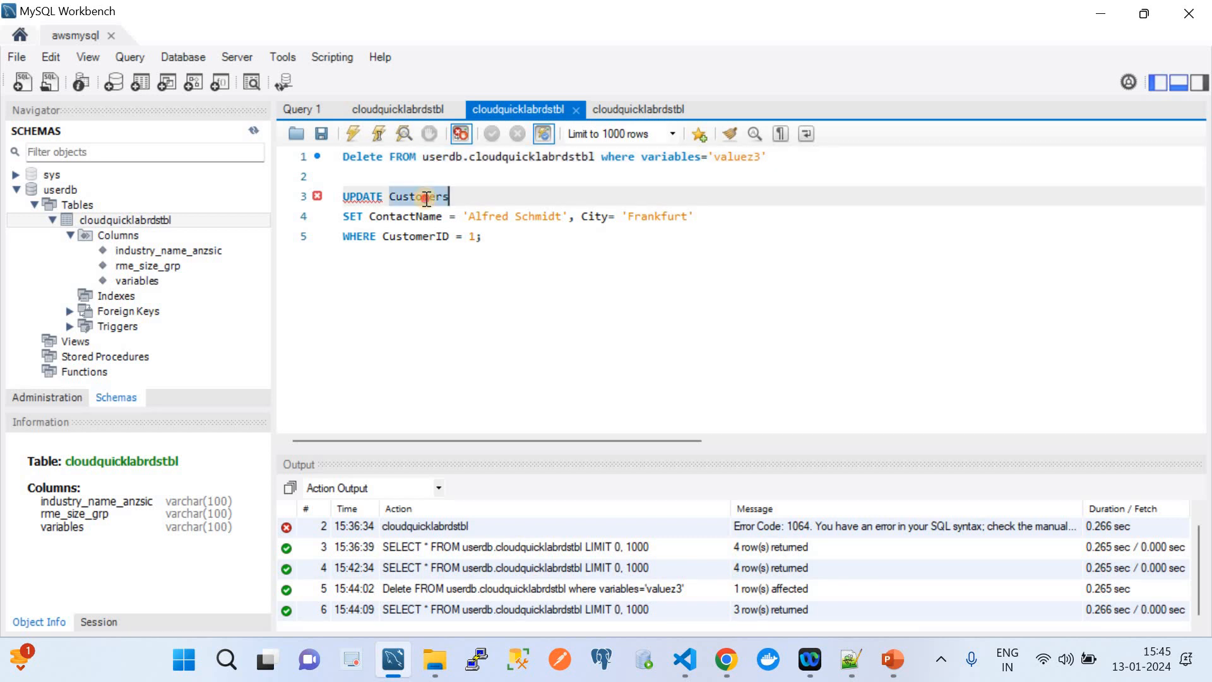
key("ctrl+v")
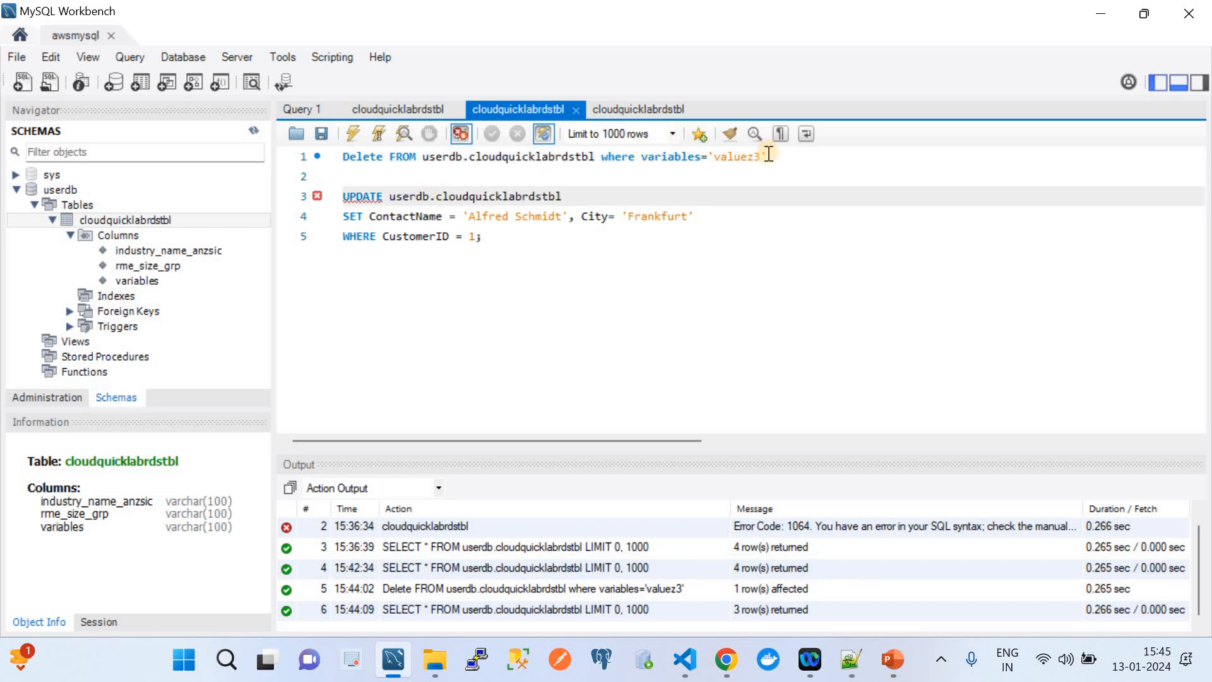
left_click_drag(766, 158, 642, 159)
key("ctrl+c")
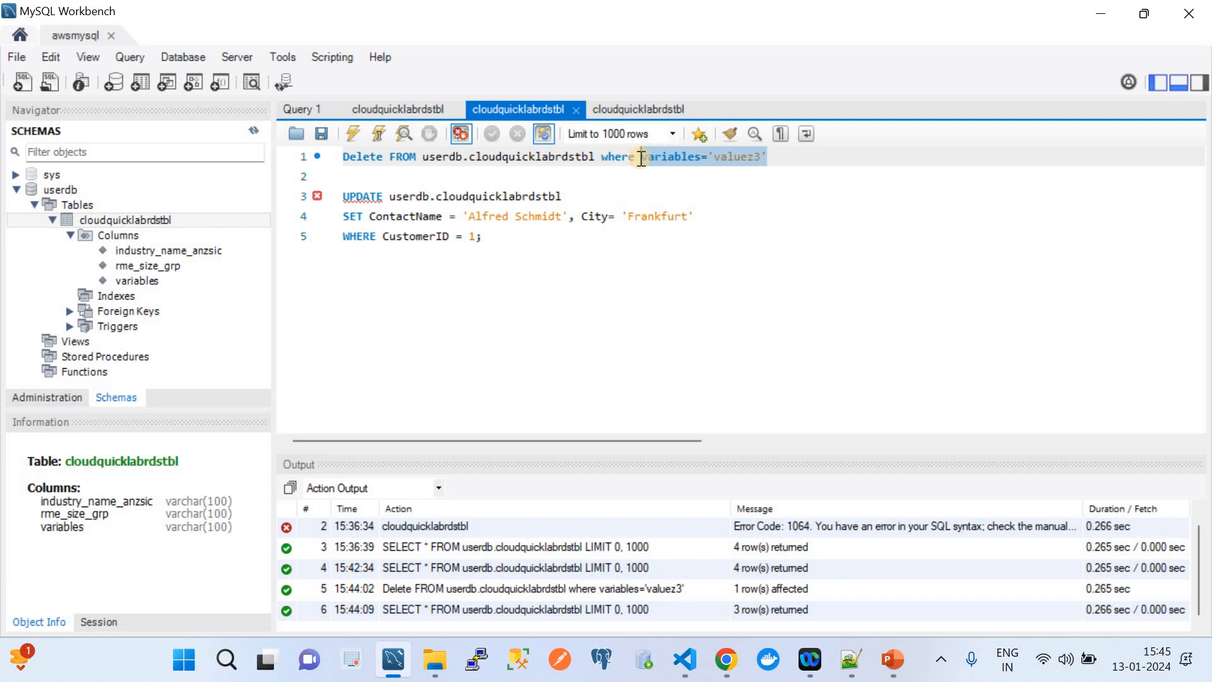
left_click_drag(694, 217, 370, 221)
key("ctrl+v")
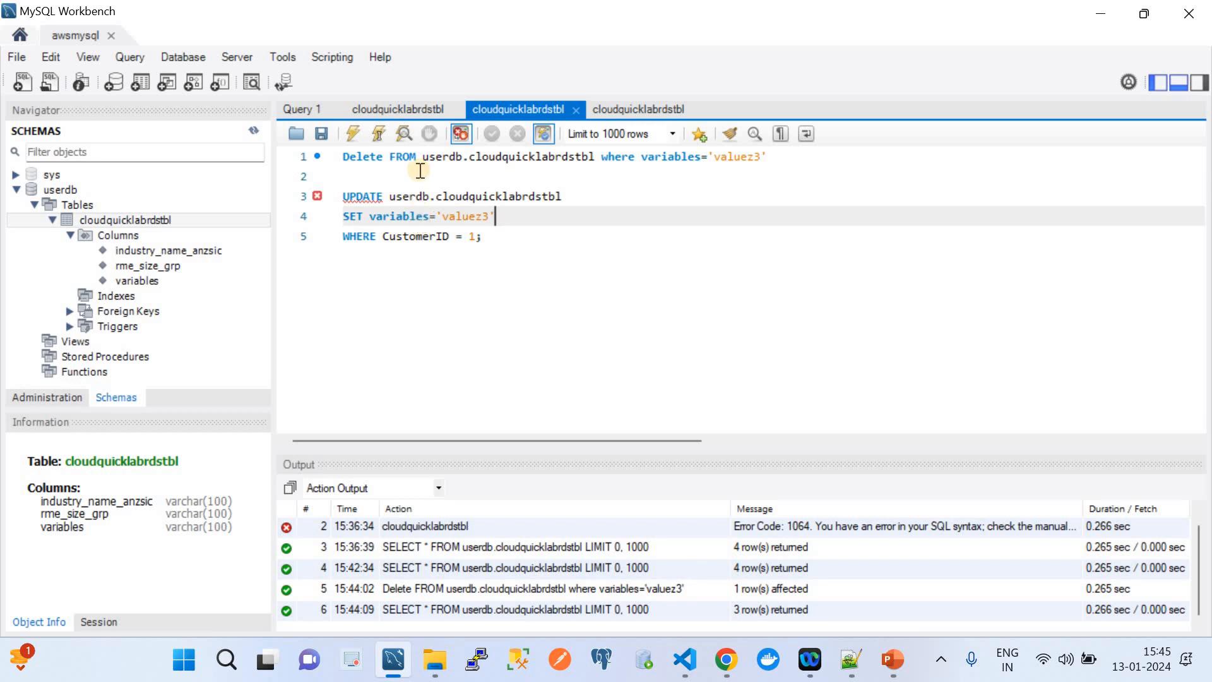
Change the UPDATE's WHERE condition to industry_name_anzsic=''.
left_click(395, 109)
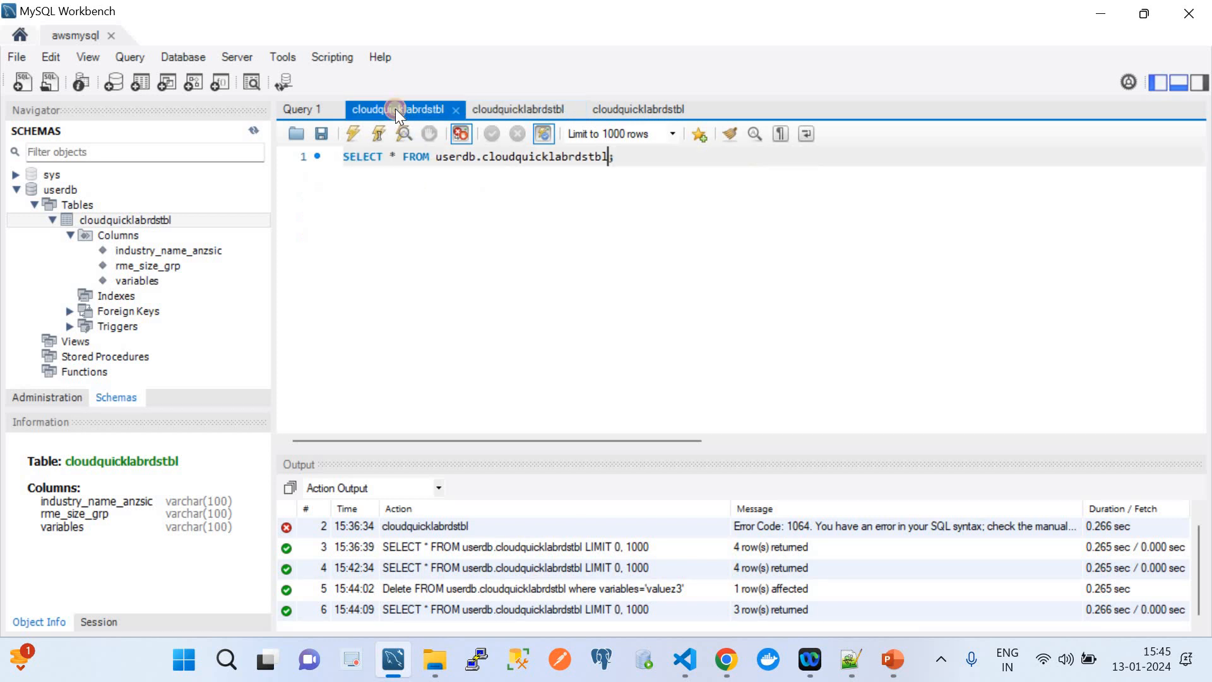
left_click(685, 659)
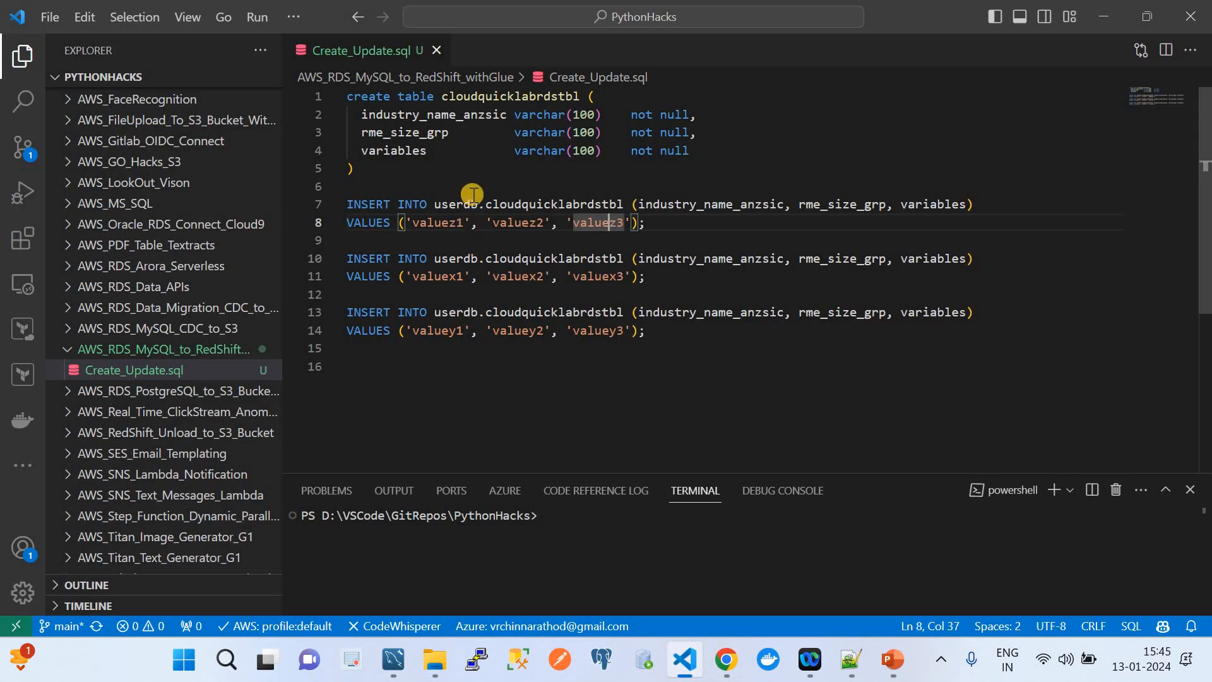
double_click(398, 118)
key("ctrl+c")
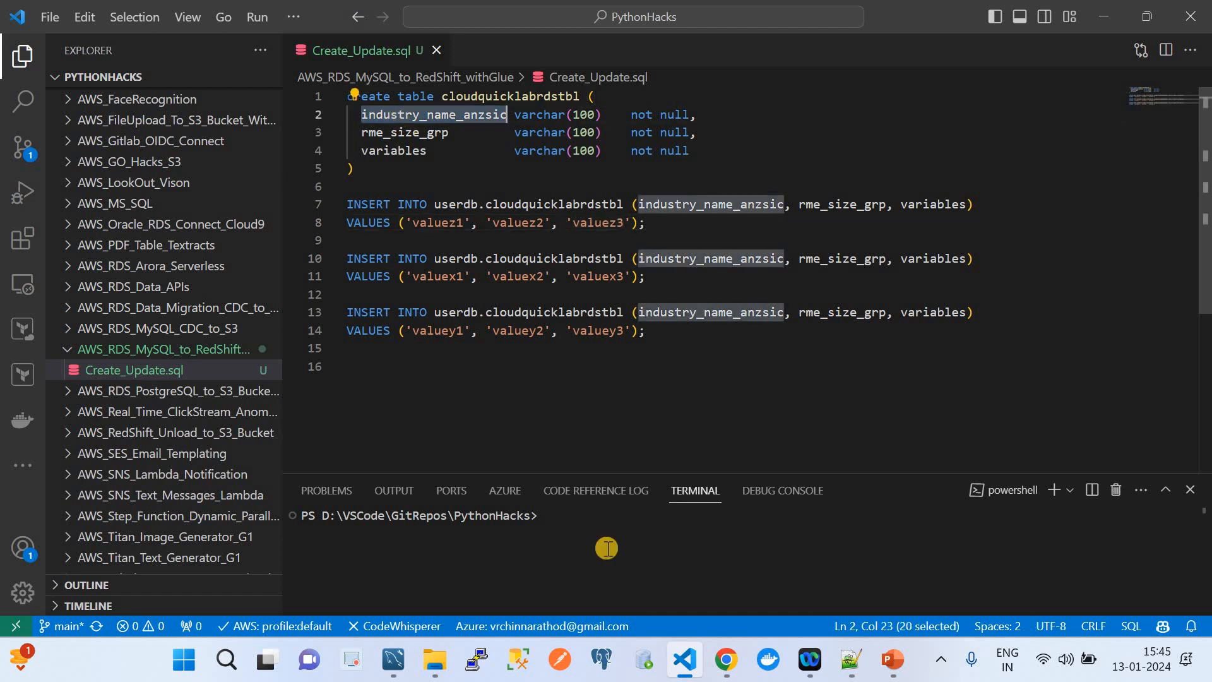
left_click(726, 659)
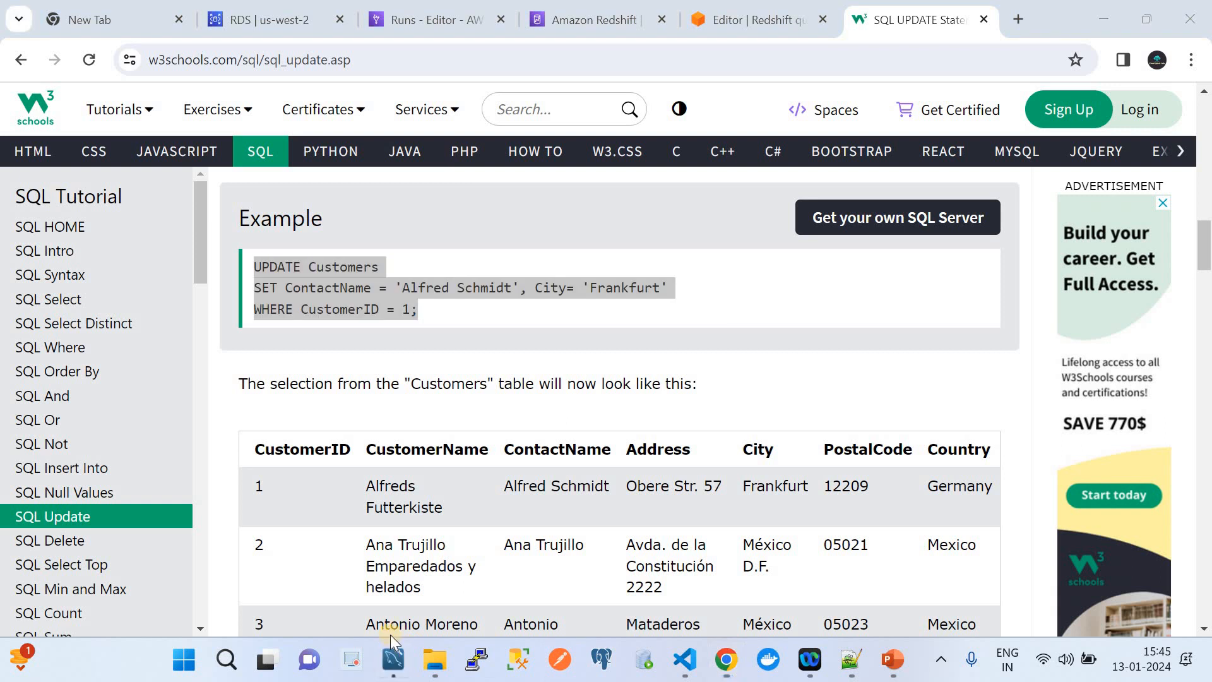
left_click(402, 666)
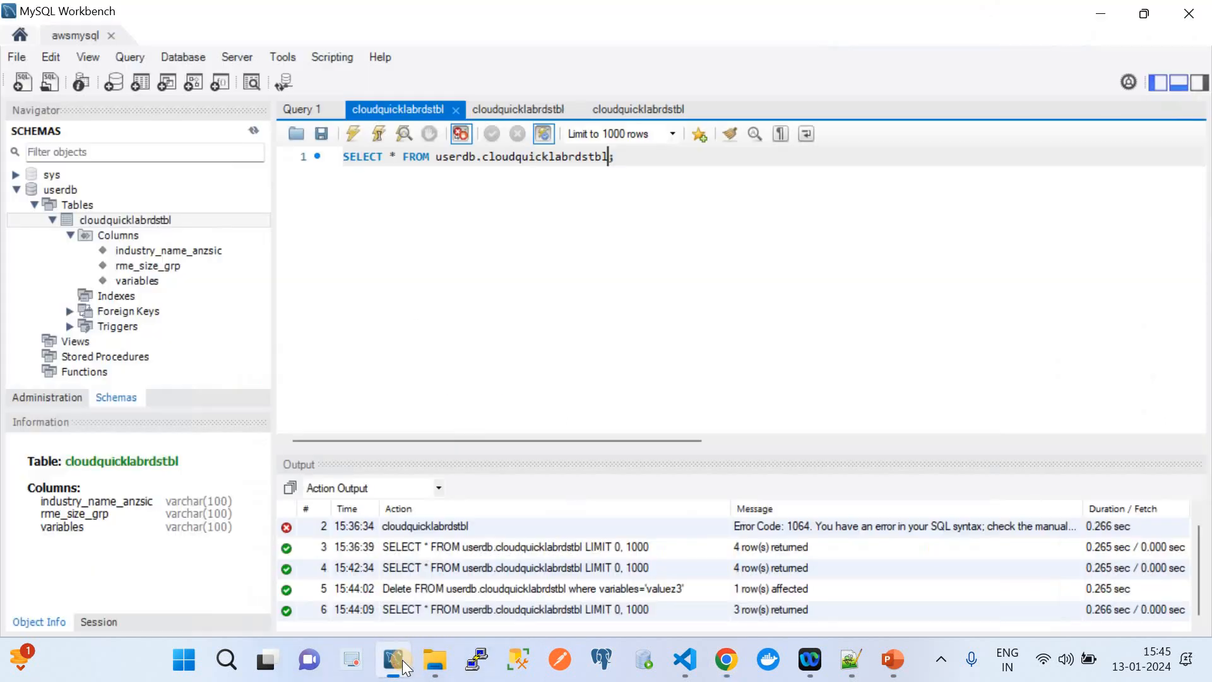
left_click(632, 111)
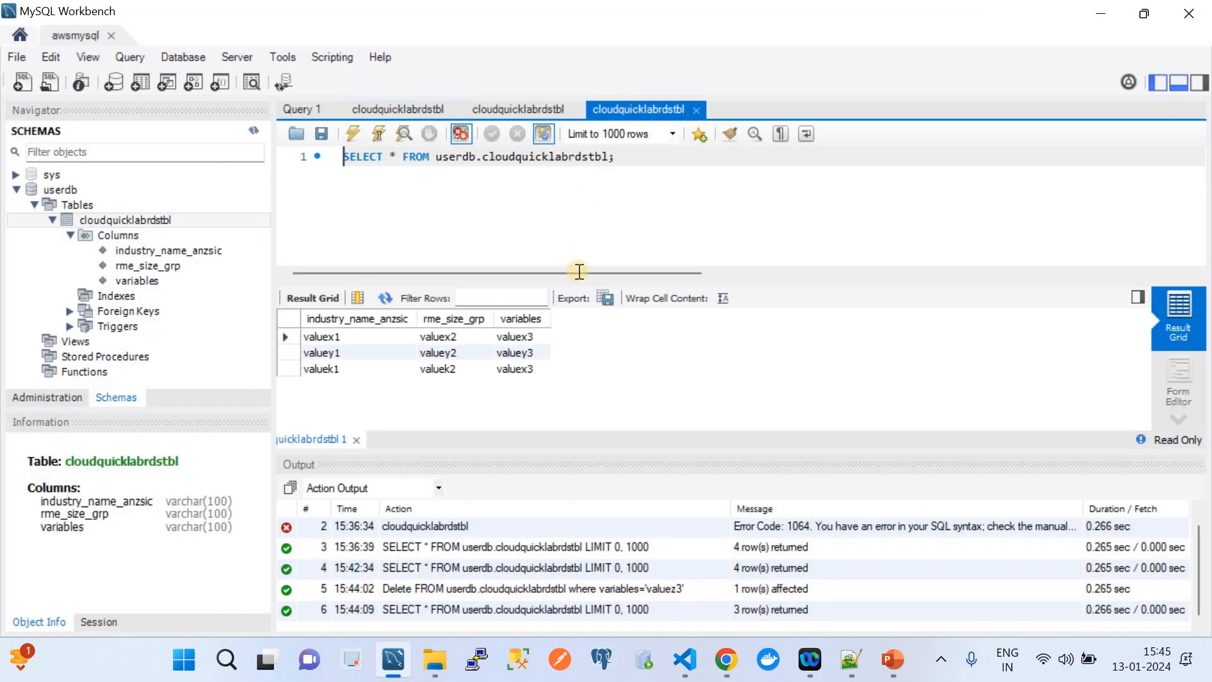
left_click(408, 114)
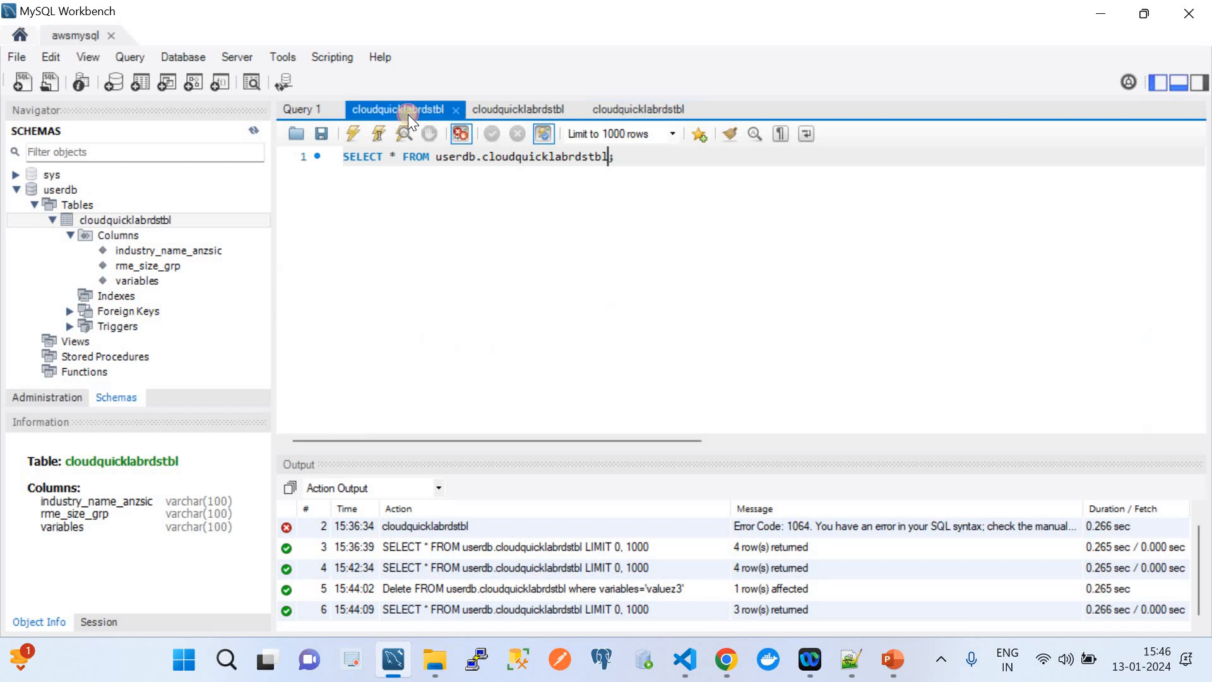
left_click(525, 109)
left_click_drag(486, 238, 384, 236)
key("ctrl+v")
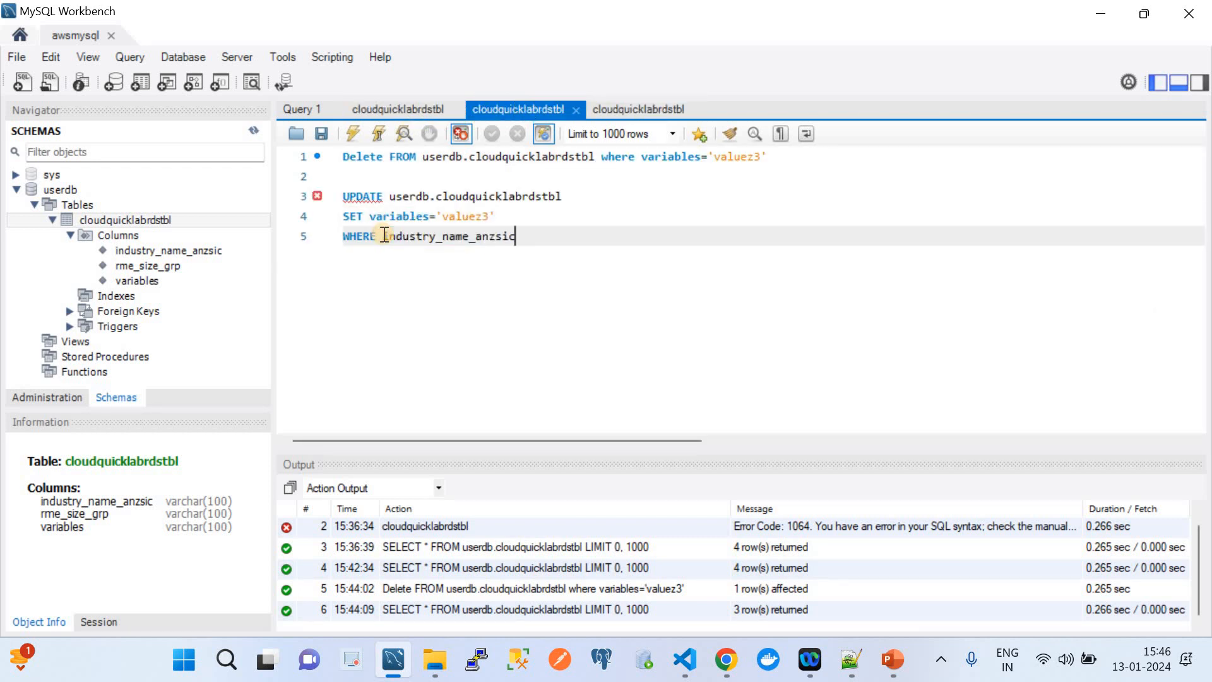
type("=''")
Delete the old DELETE line and blank first line, leaving only the UPDATE.
left_click_drag(371, 178, 299, 144)
key("BackSpace")
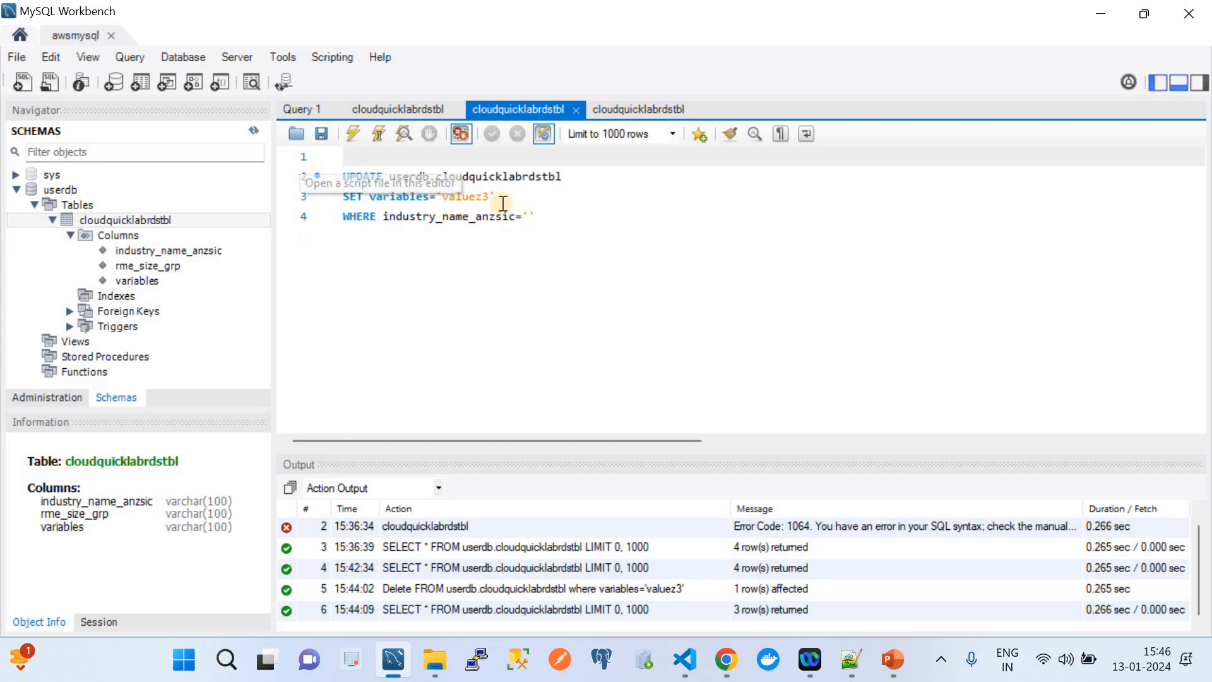
left_click(346, 176)
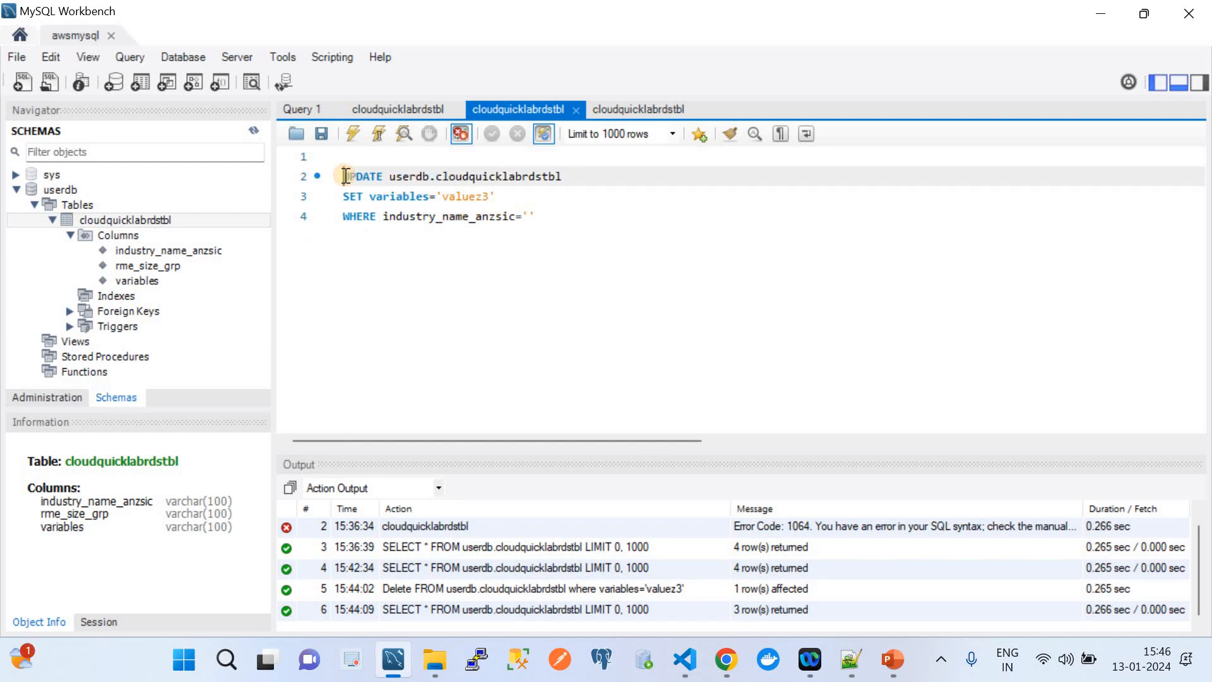
key("BackSpace")
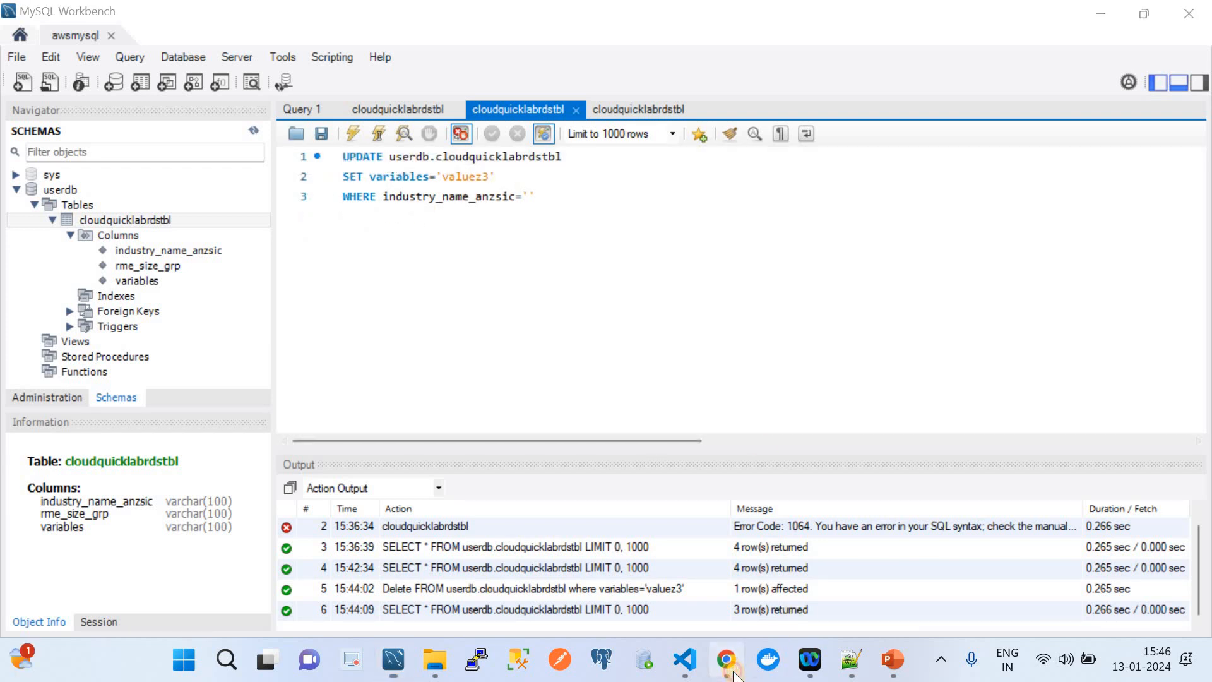
left_click(729, 663)
left_click(442, 19)
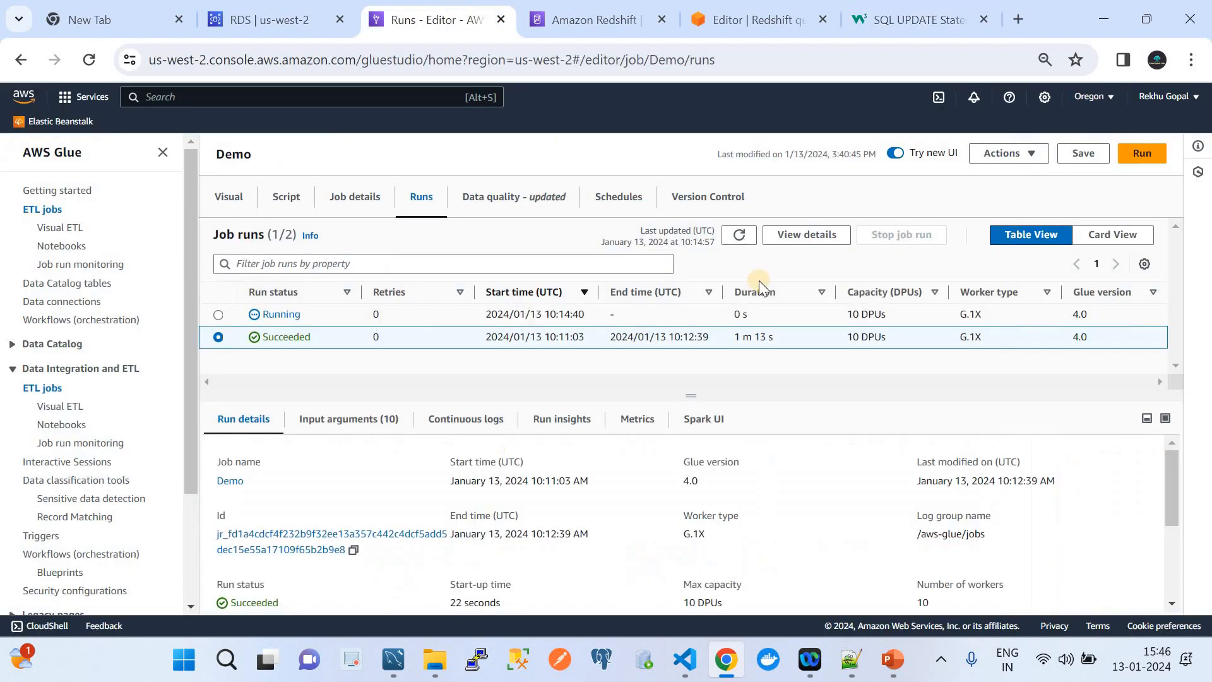
Refresh the Glue runs until the Demo run succeeds, then re-run the Redshift query.
left_click(739, 237)
left_click(739, 240)
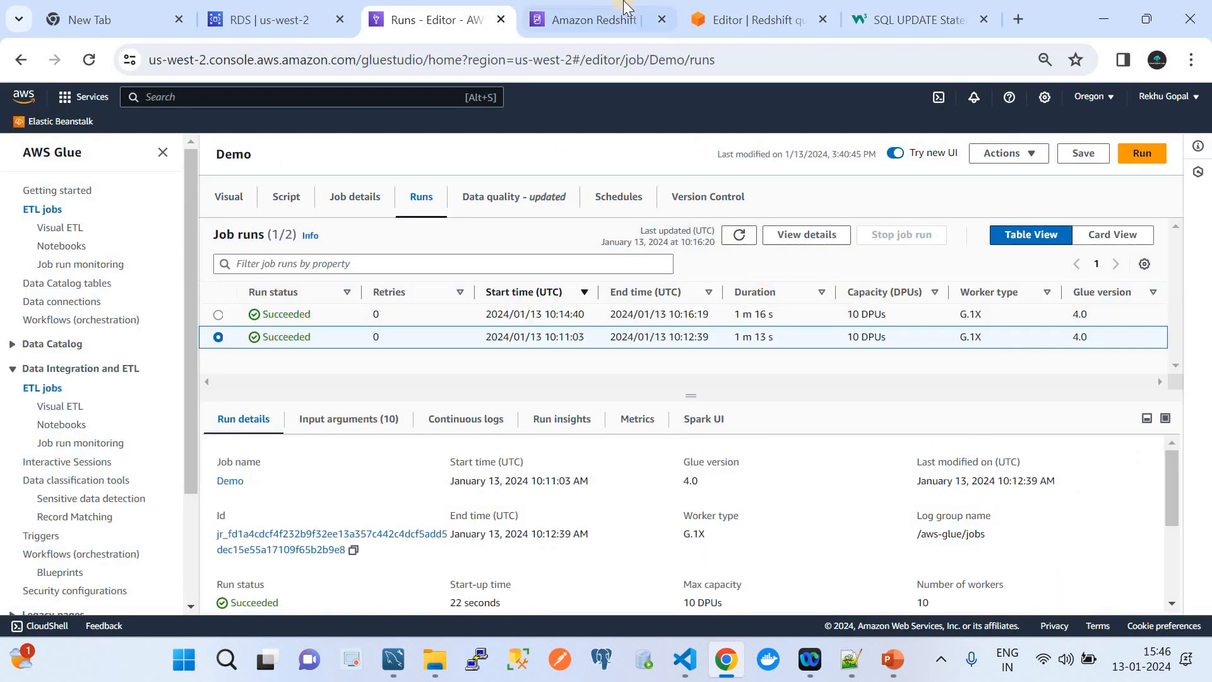
left_click(745, 14)
left_click(478, 183)
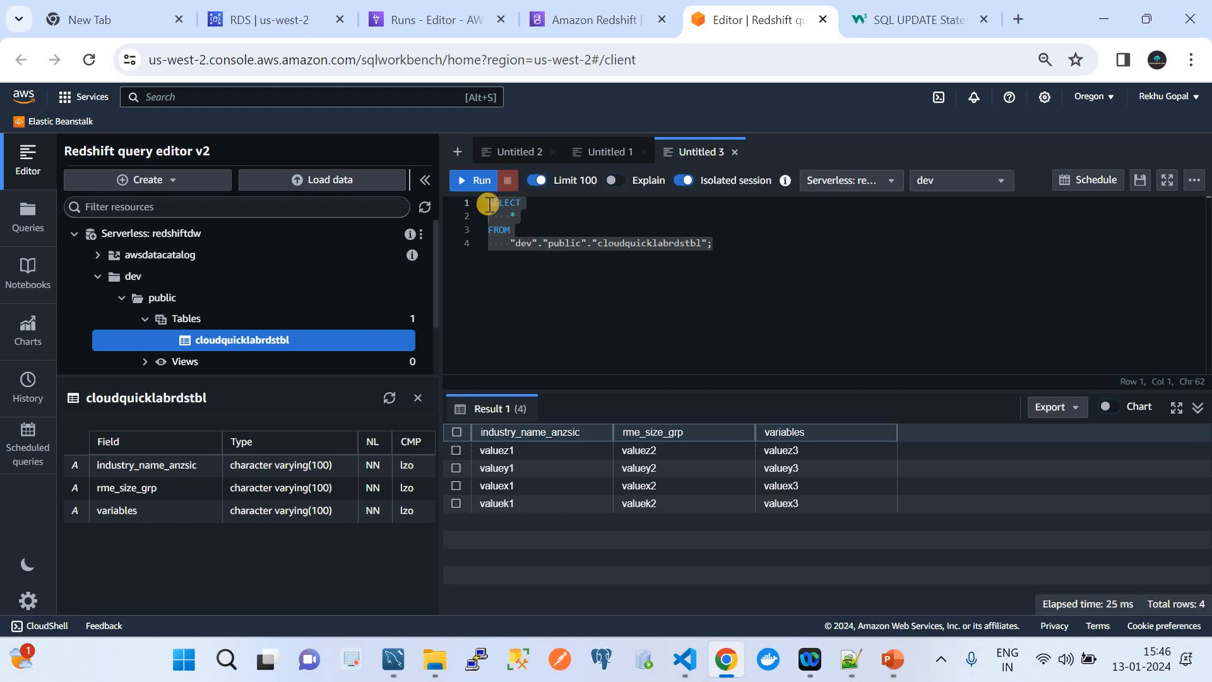
left_click(473, 186)
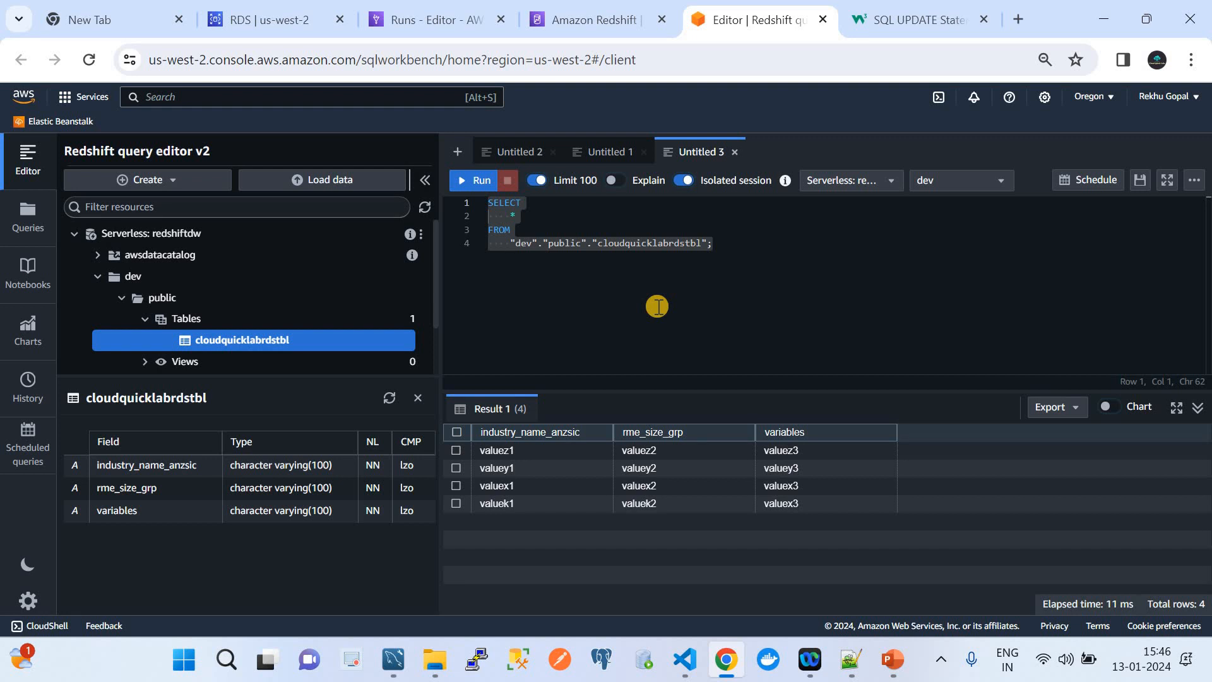
Generate a fresh Select table query on cloudquicklabrdstbl in Redshift and run it.
left_click(734, 152)
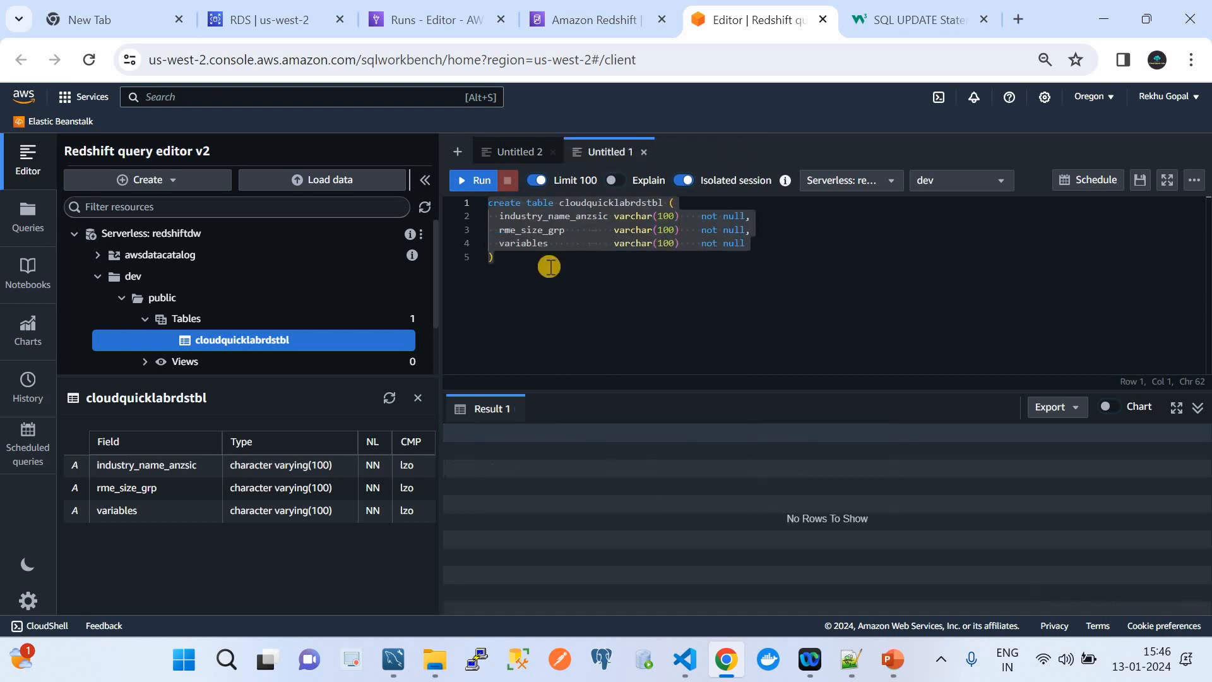
right_click(244, 339)
left_click(271, 351)
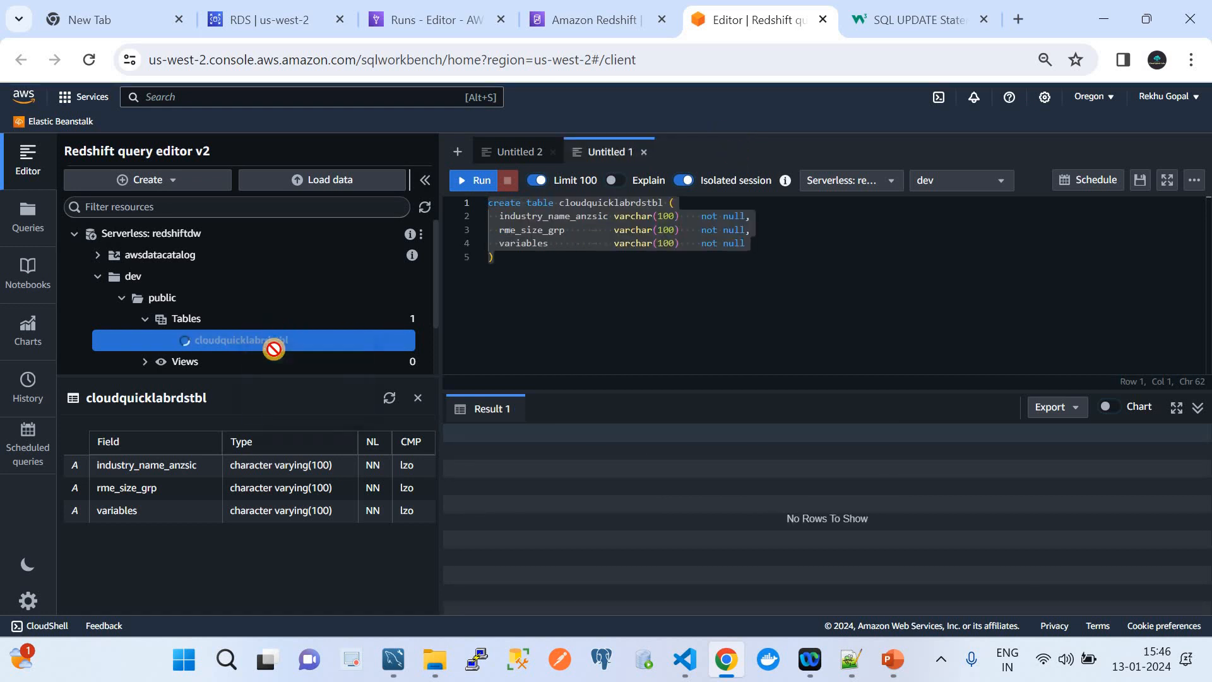
left_click(469, 181)
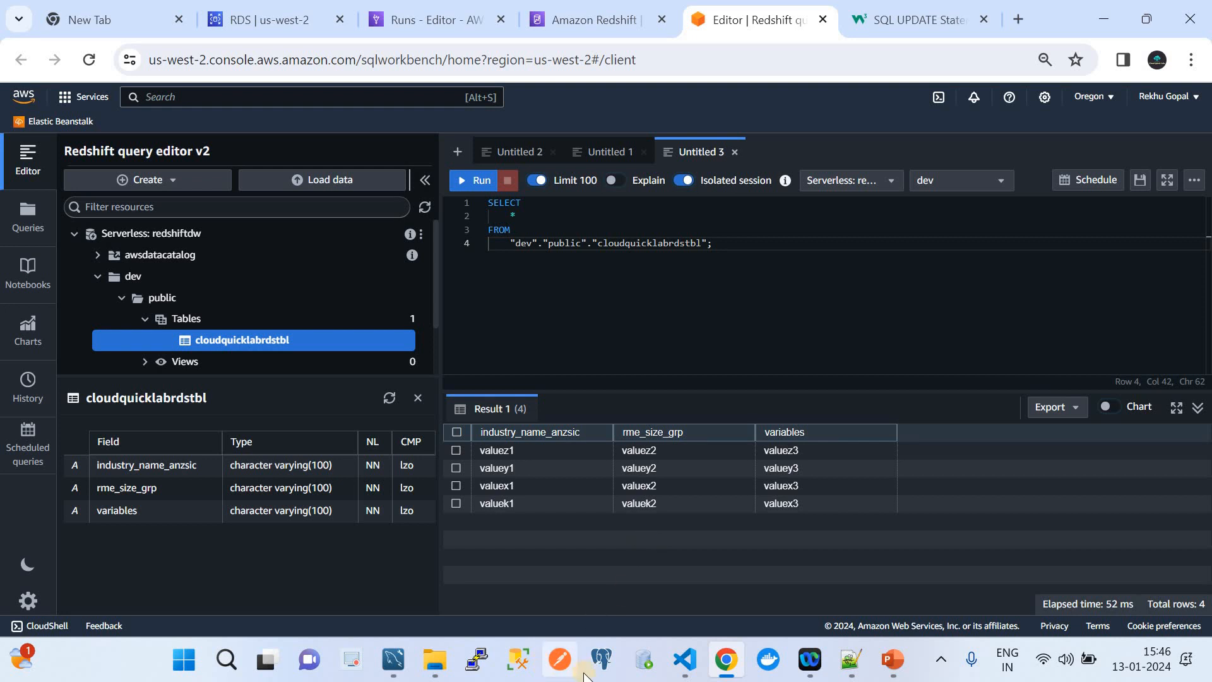
left_click(391, 674)
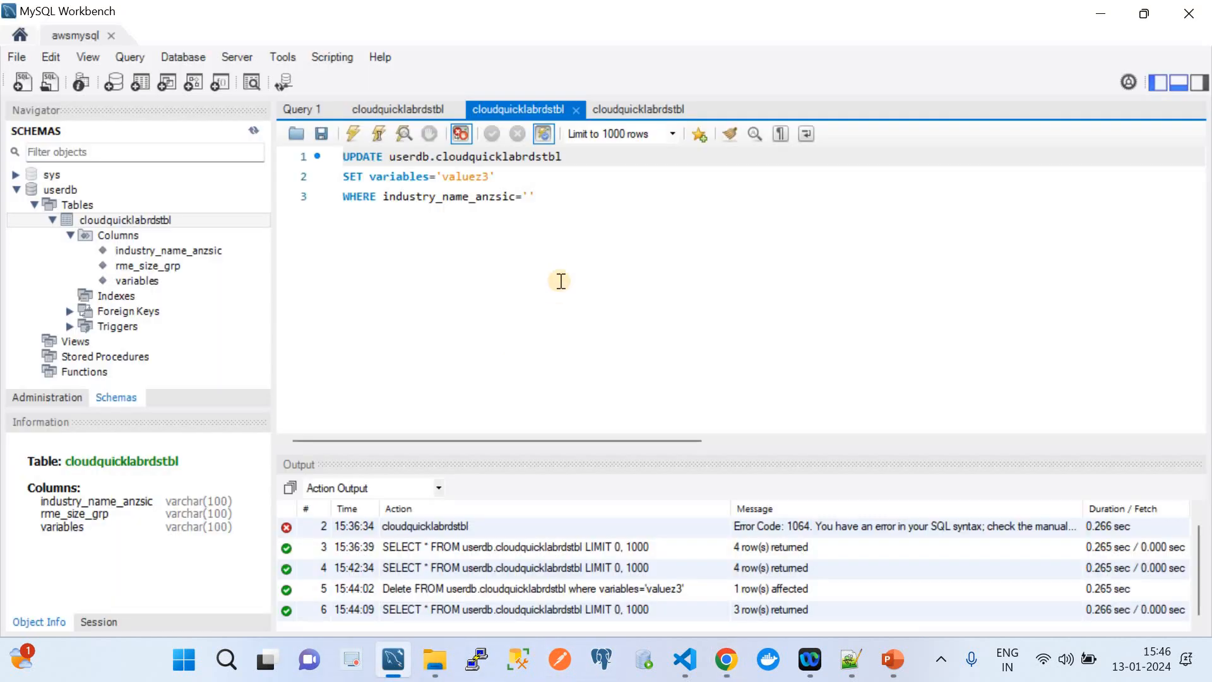
left_click(387, 111)
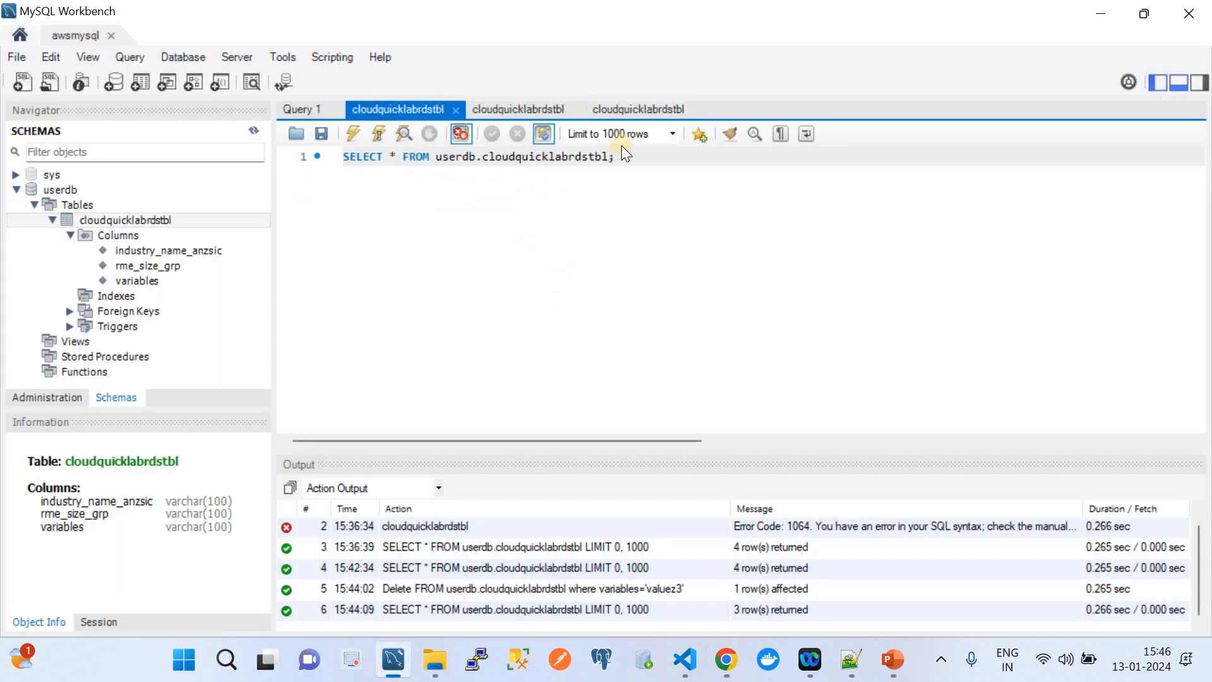
Run the SELECT to check the table's three current rows.
left_click(632, 109)
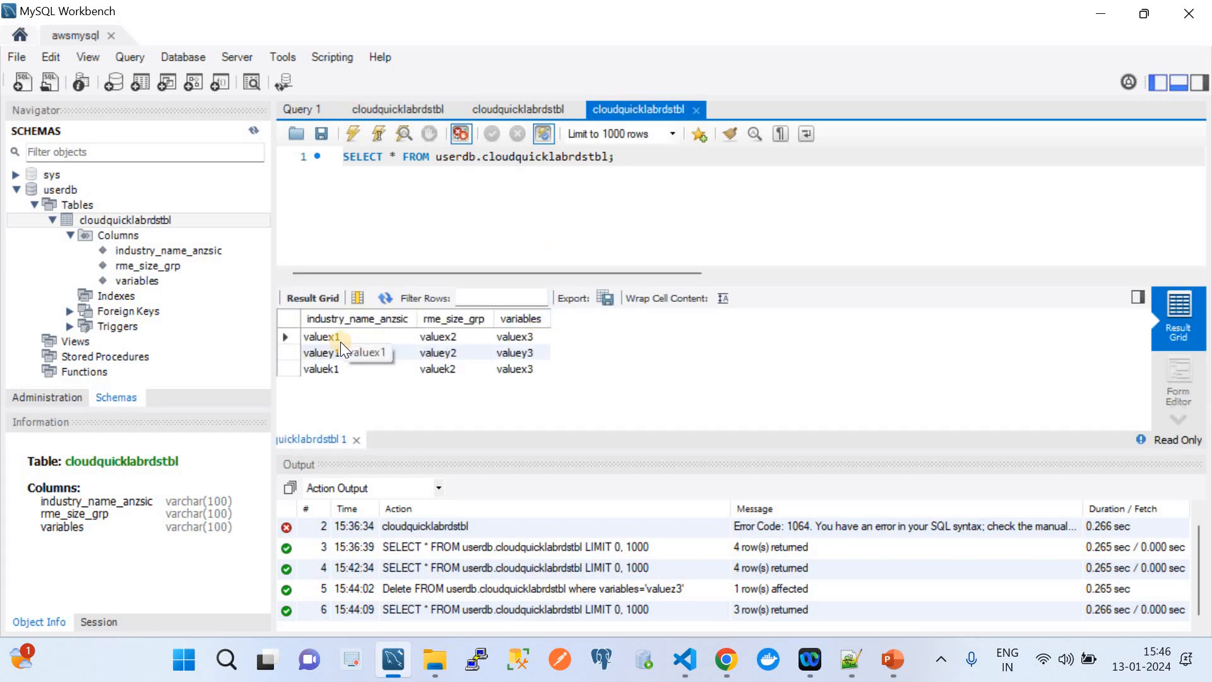
left_click_drag(631, 164, 346, 138)
left_click(350, 140)
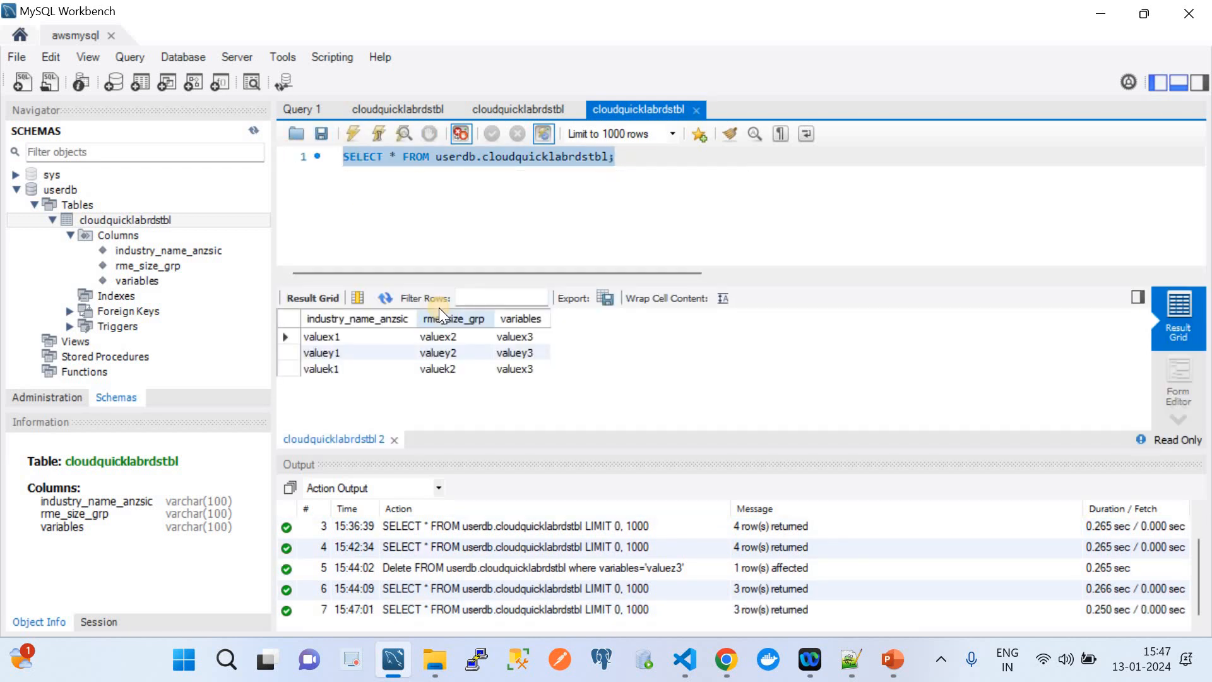
Copy 'valuex1' from the SQL script and paste it into the UPDATE's WHERE clause.
left_click(515, 103)
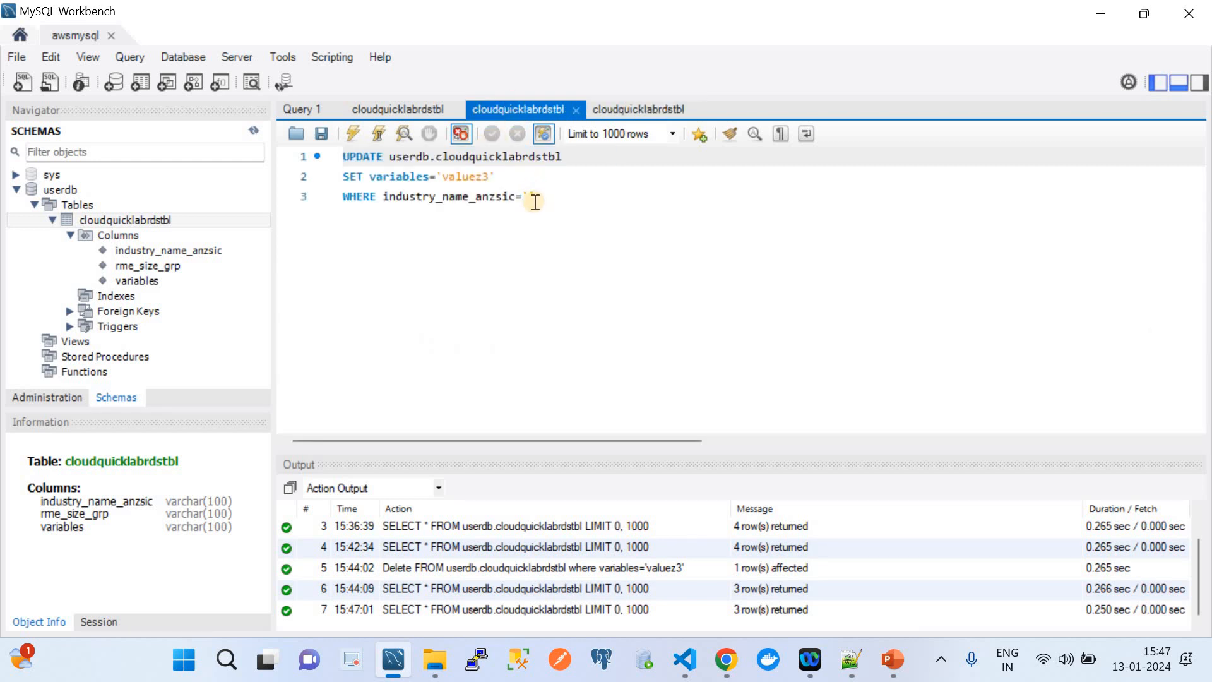
left_click(530, 197)
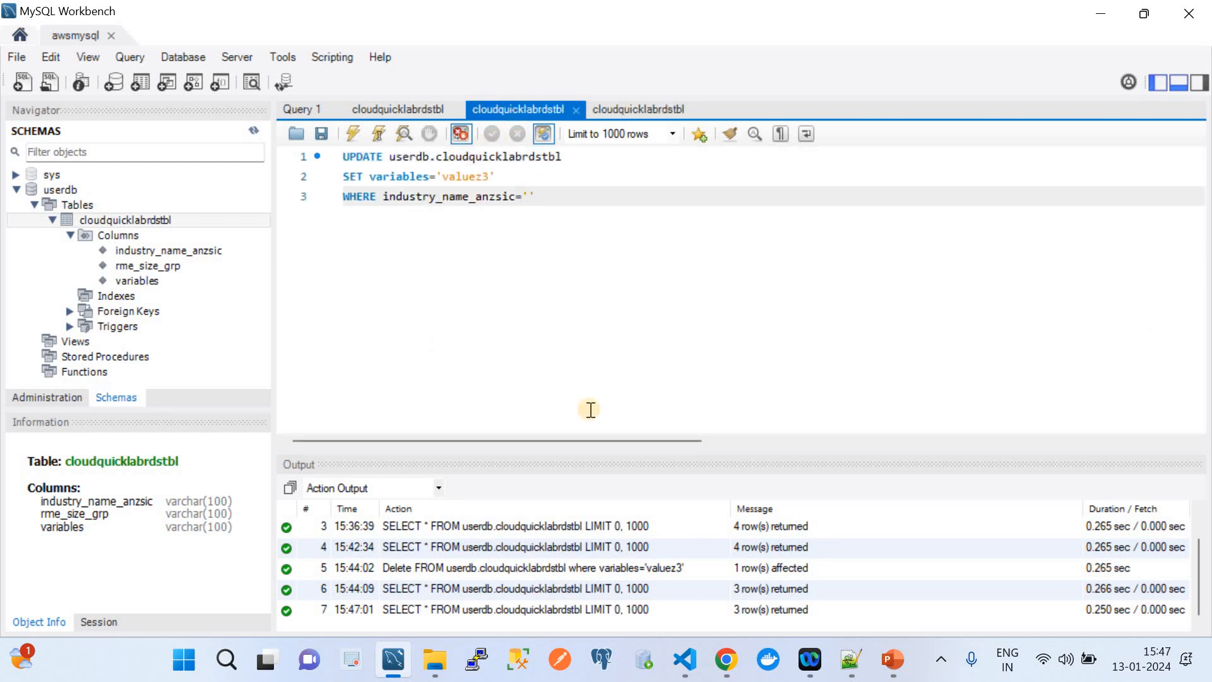
left_click(694, 676)
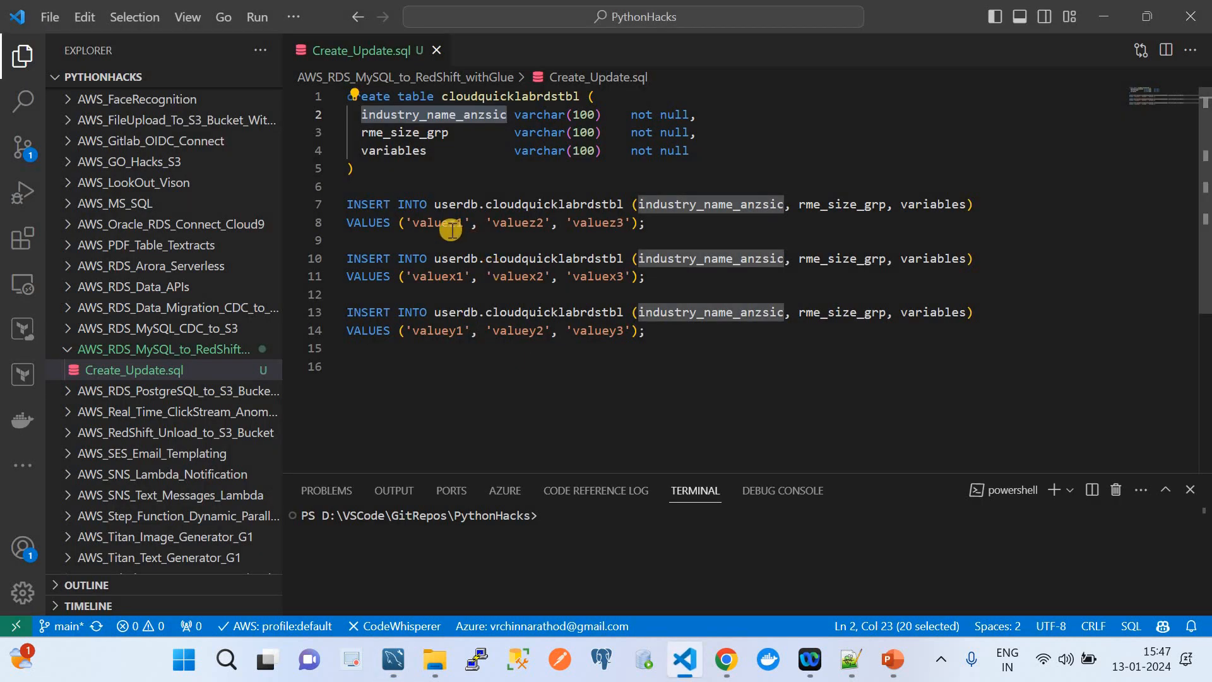
double_click(452, 278)
key("ctrl+c")
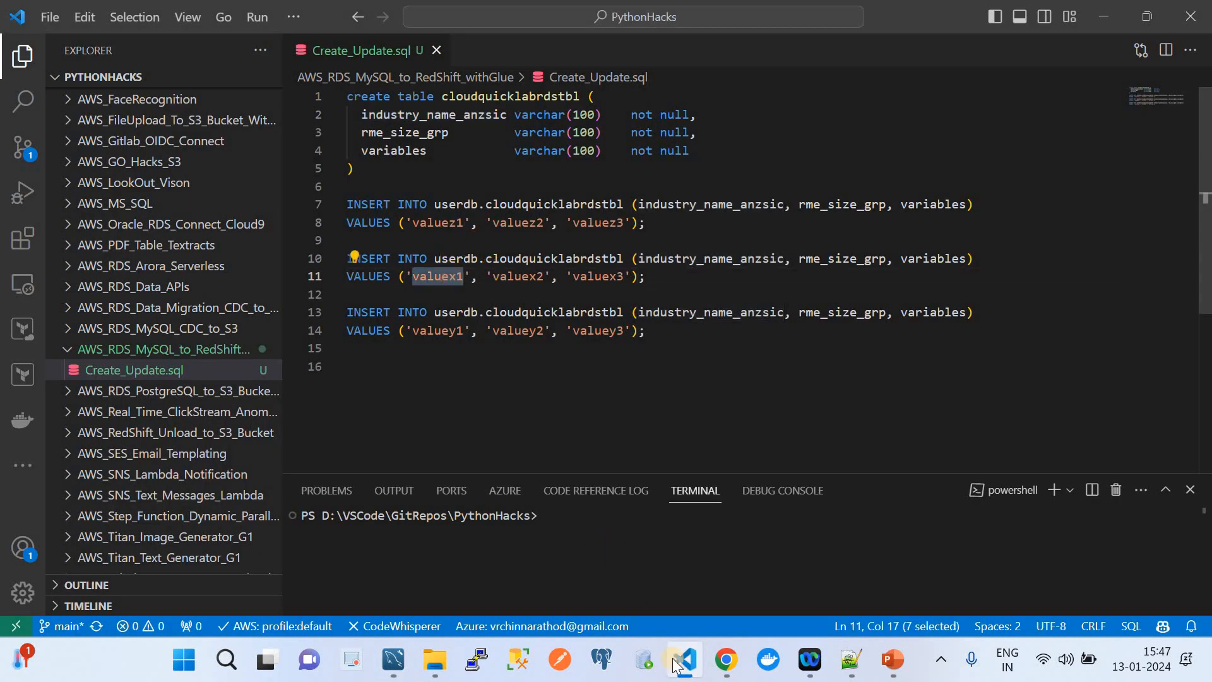
left_click(392, 659)
key("ctrl+v")
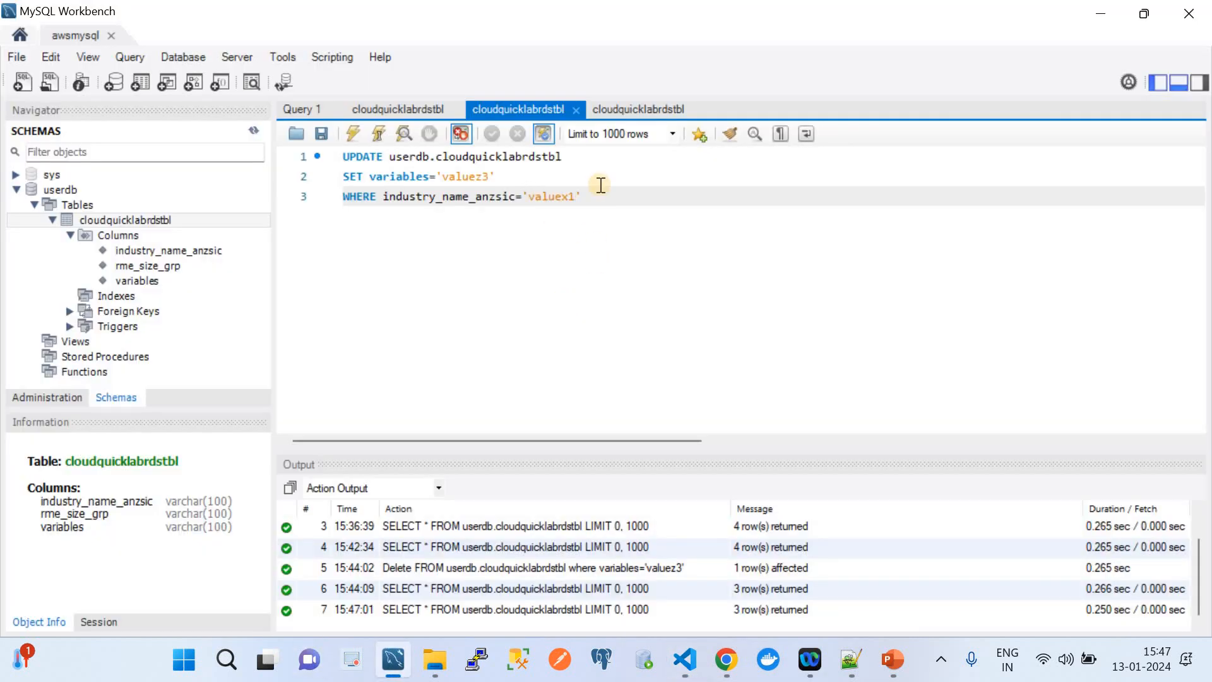
left_click(595, 197)
Execute the UPDATE setting variables to 'valuez3' where industry_name_anzsic is 'valuex1'.
left_click(634, 104)
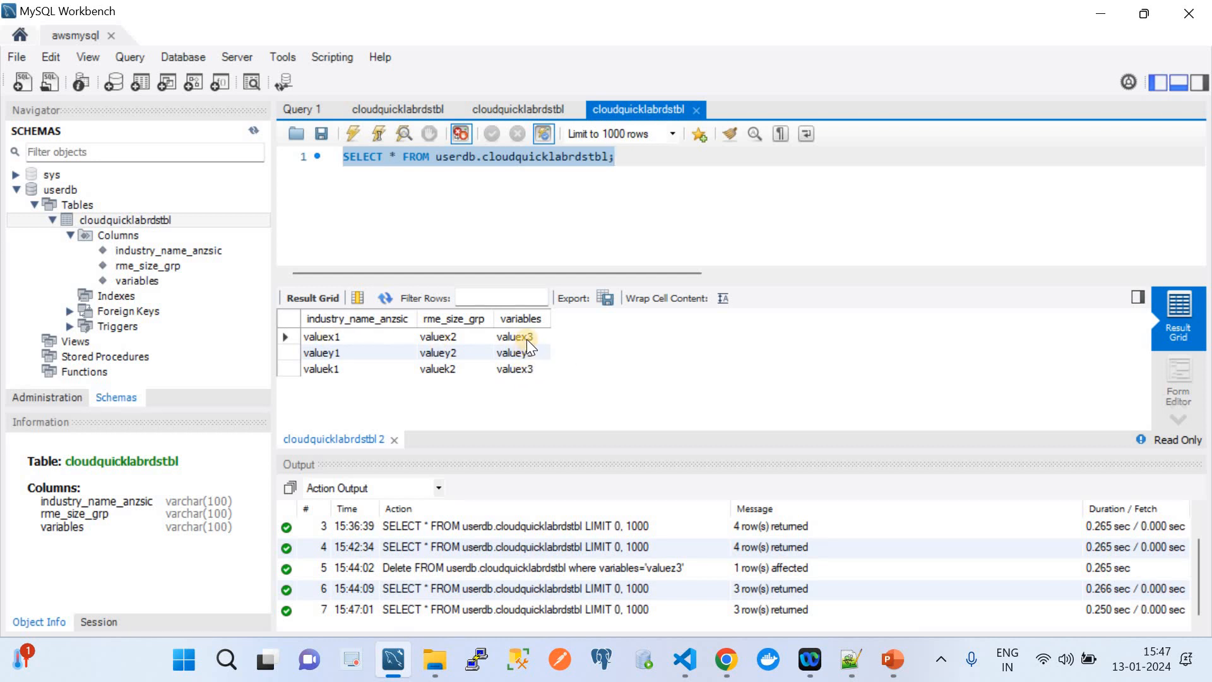
left_click(529, 110)
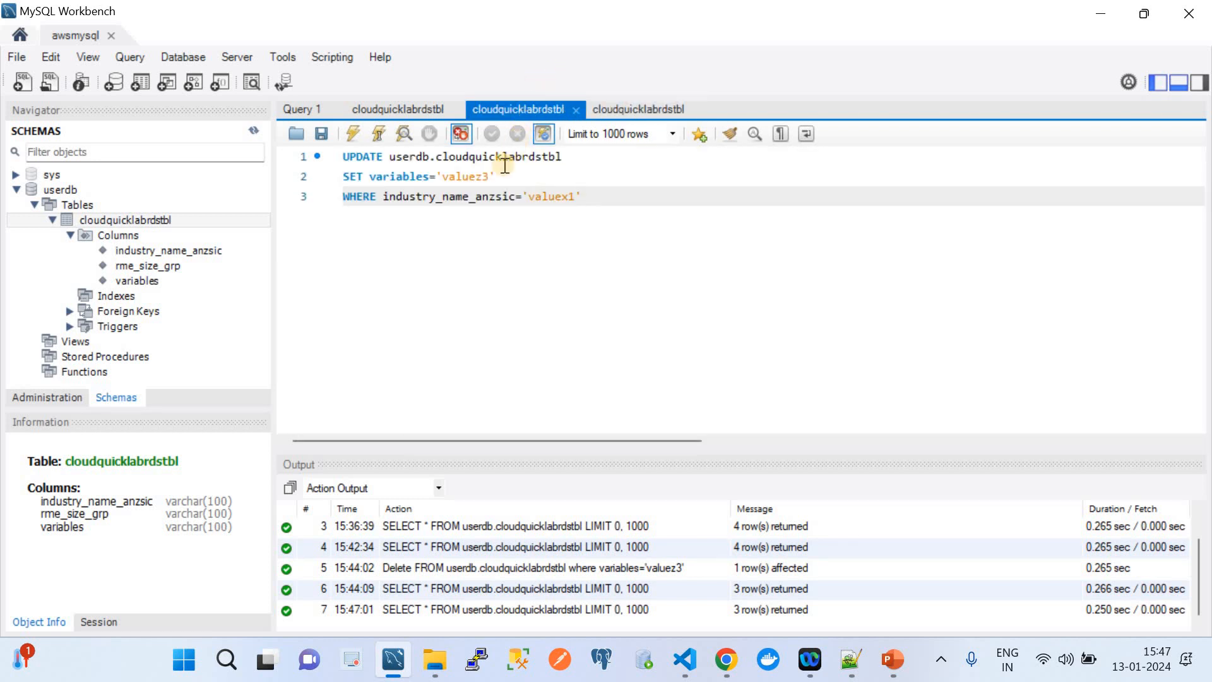
left_click_drag(582, 196, 317, 140)
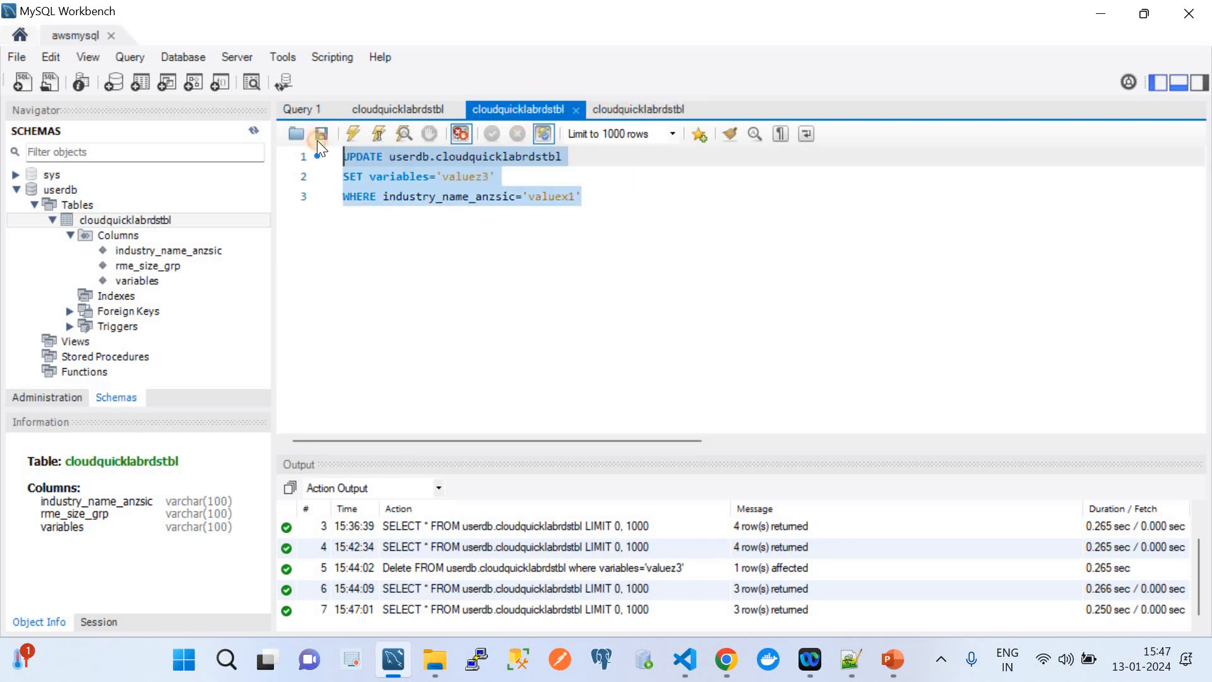
left_click(354, 140)
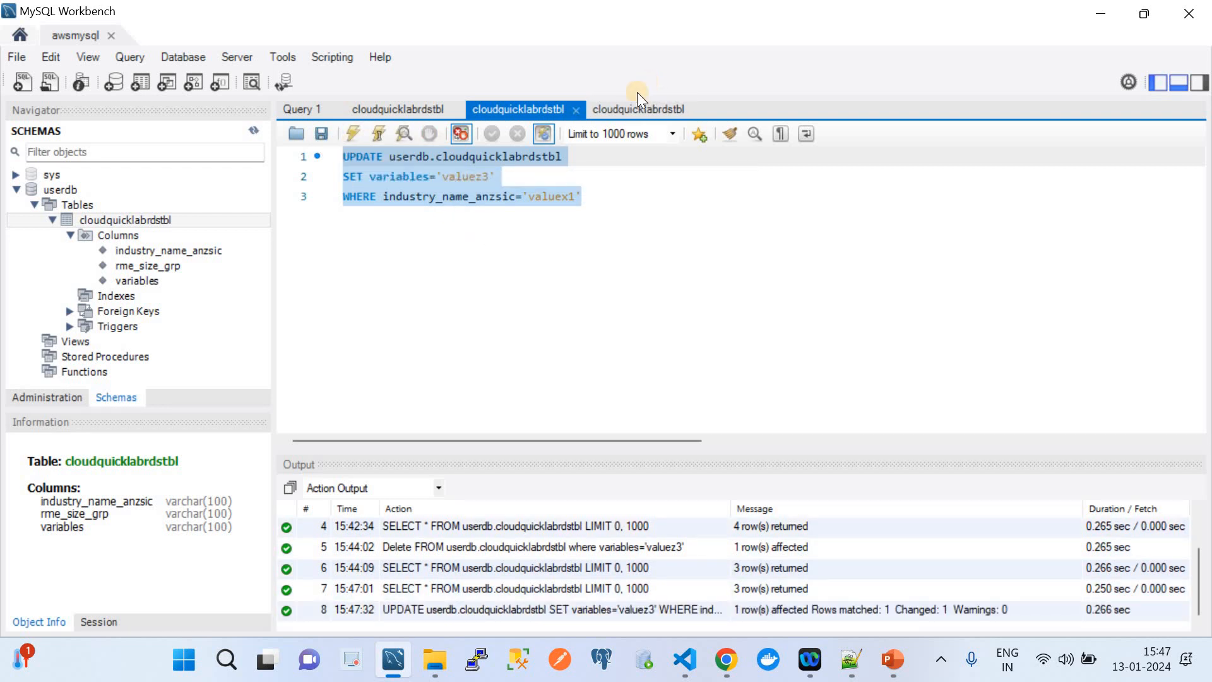
Re-query the table to confirm the valuex1 row now holds valuez3, then return to Chrome's Glue runs.
left_click(634, 108)
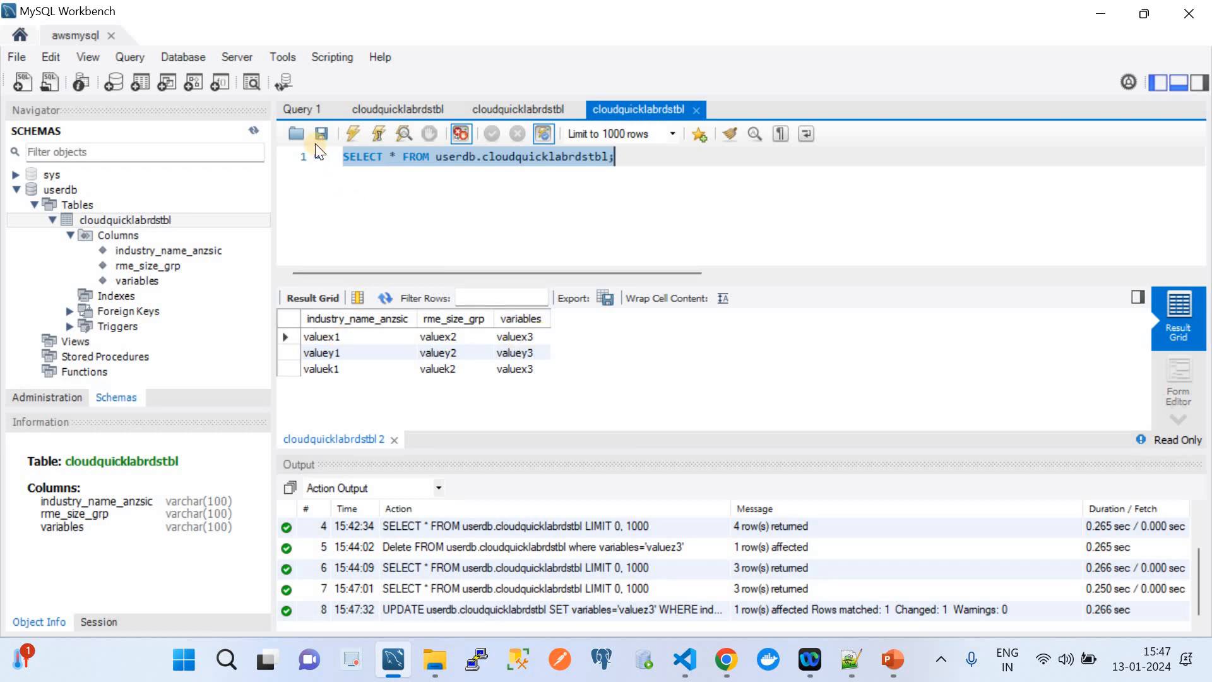
left_click(358, 126)
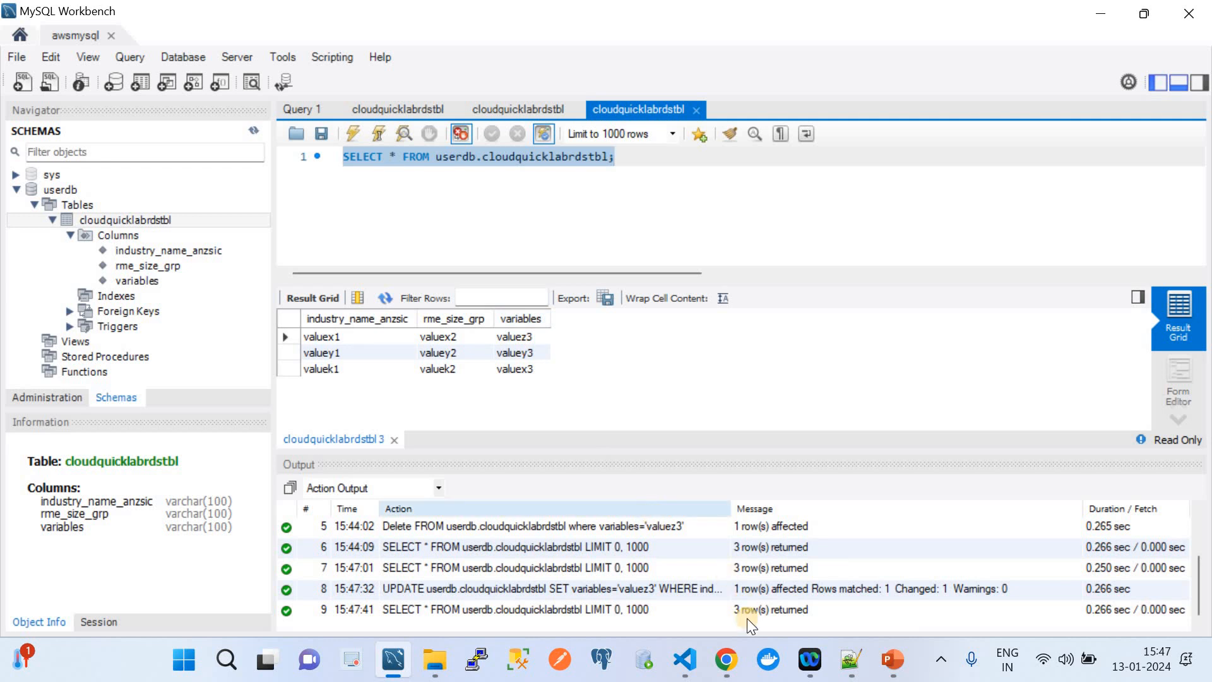
left_click(528, 338)
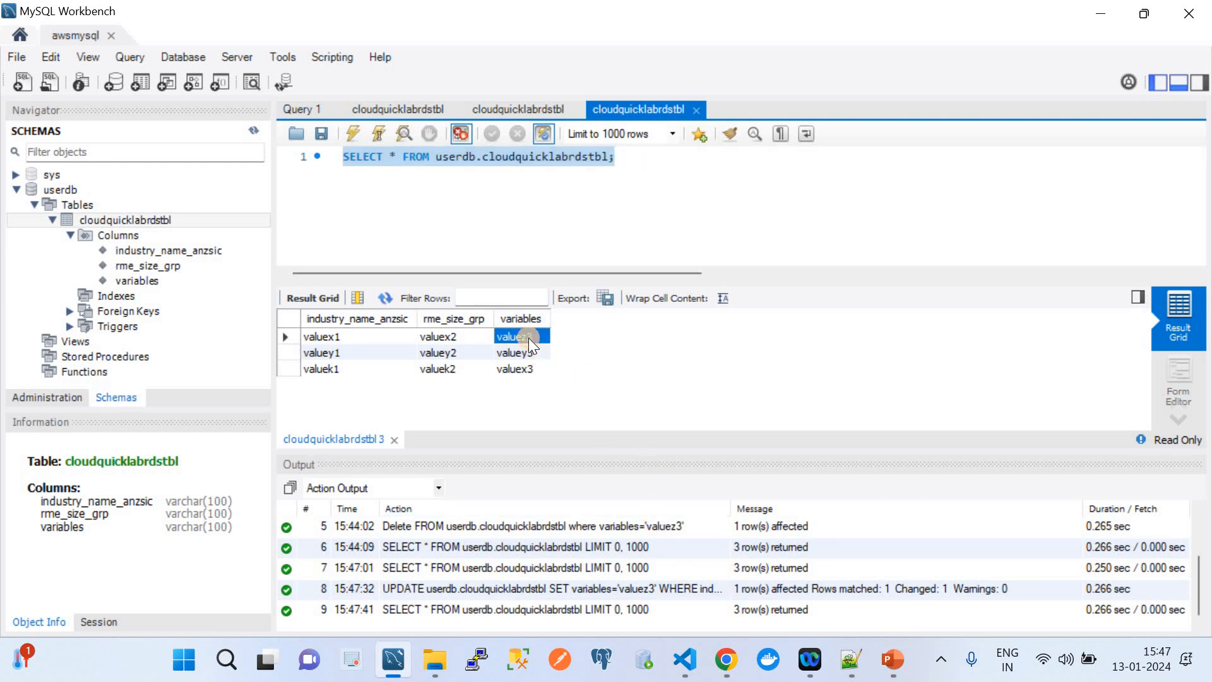
left_click(490, 112)
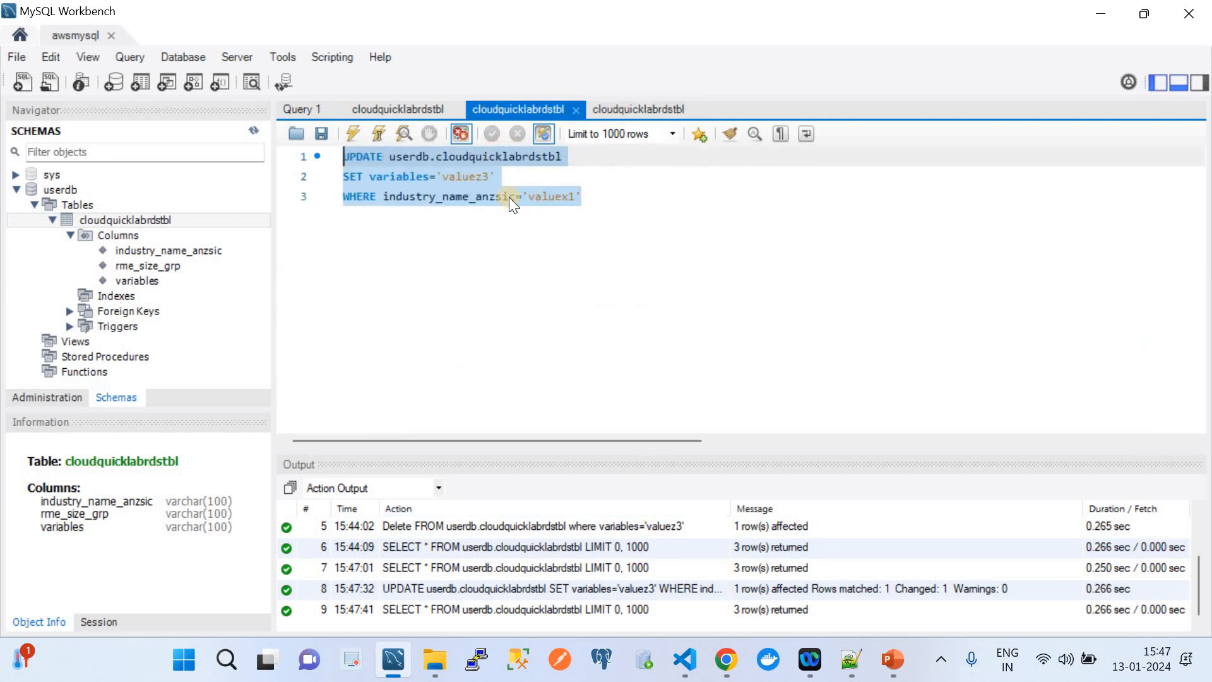
double_click(560, 197)
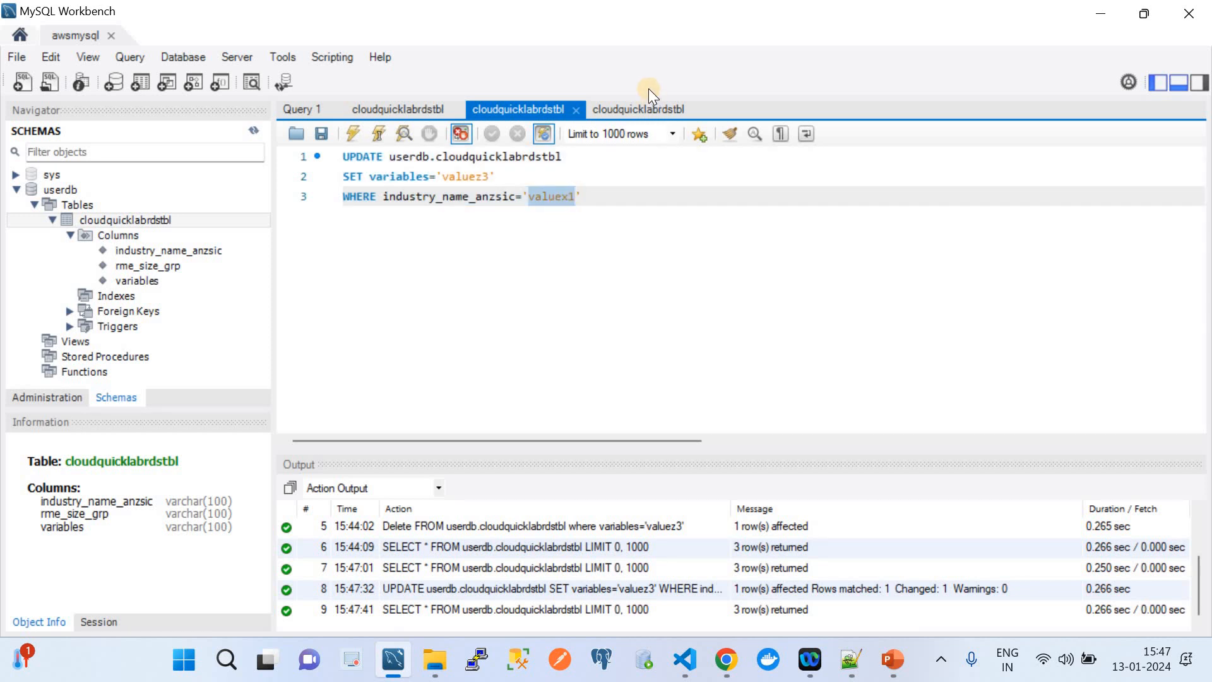
left_click(647, 107)
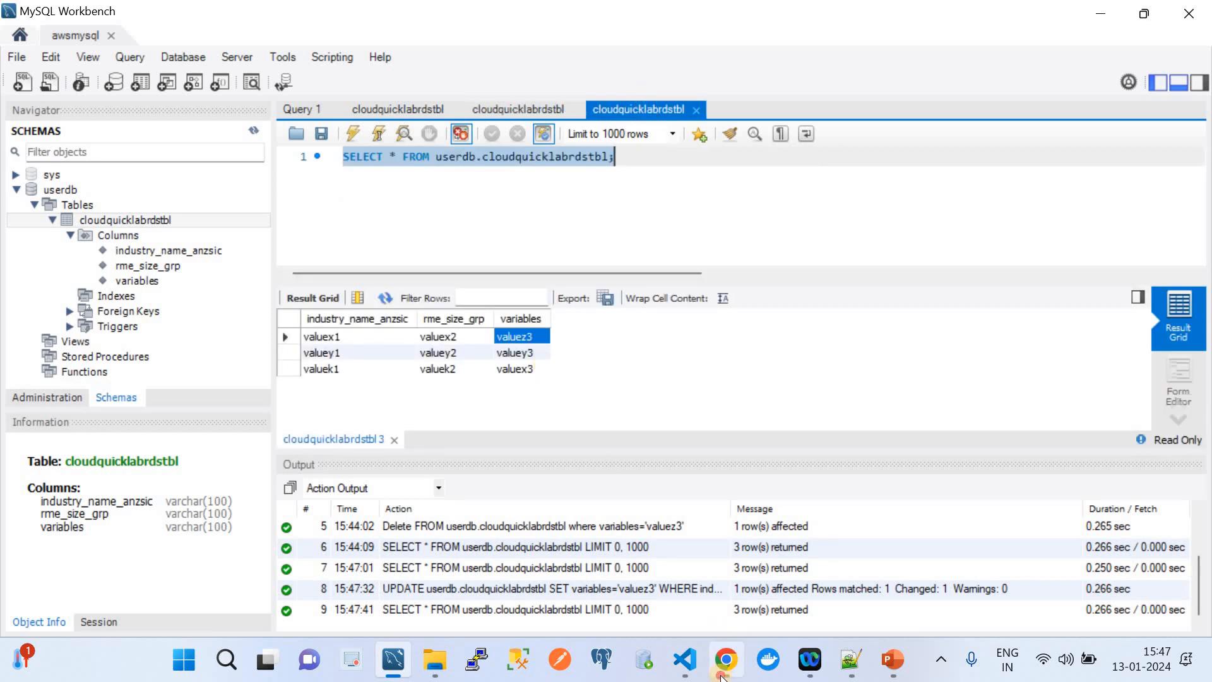
left_click(728, 658)
left_click(432, 22)
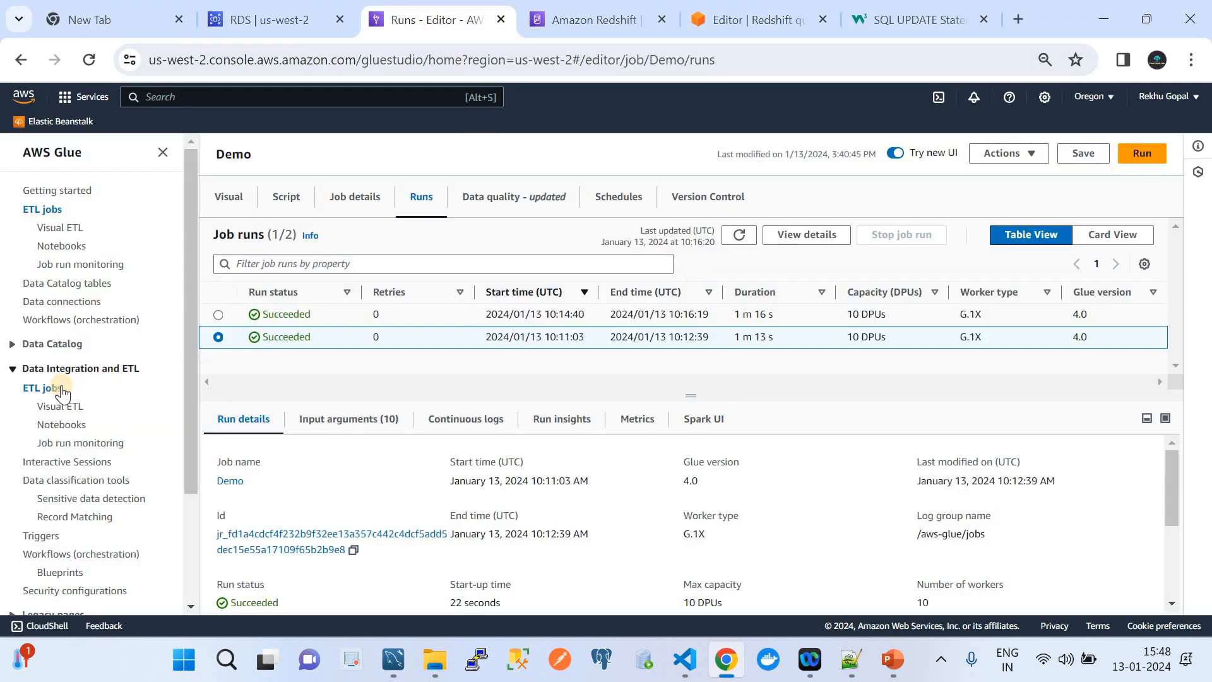
Start a new run of the Demo Glue job and view its run history.
left_click(43, 388)
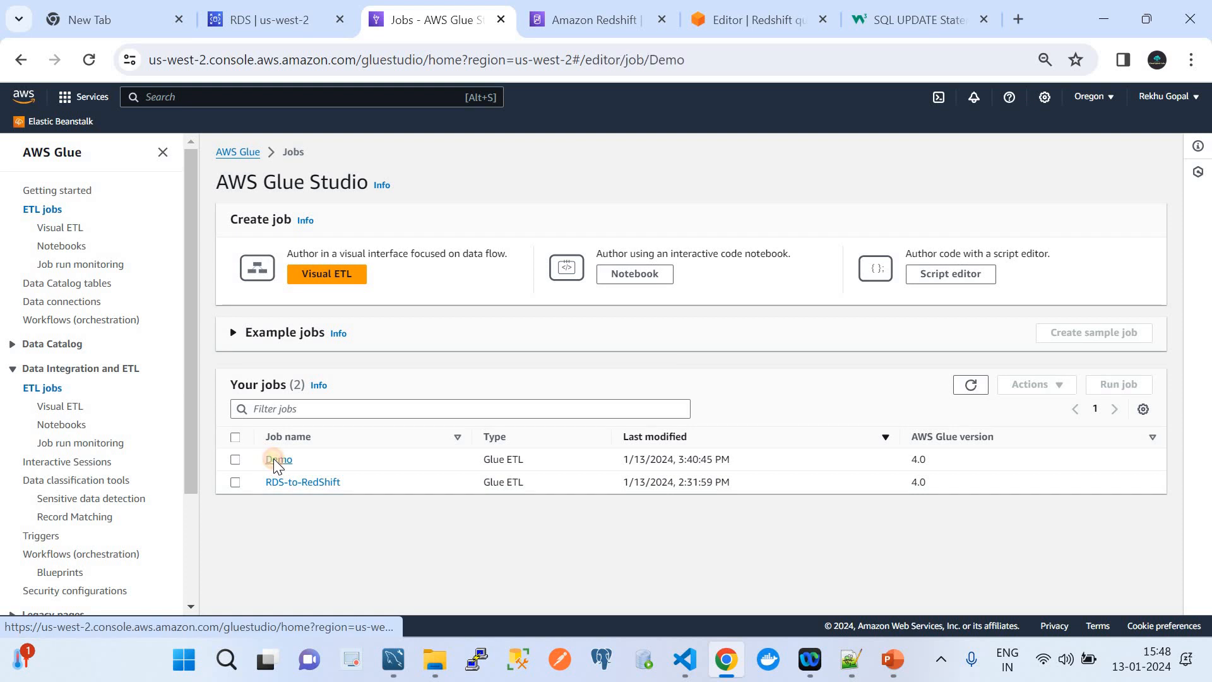
left_click(274, 458)
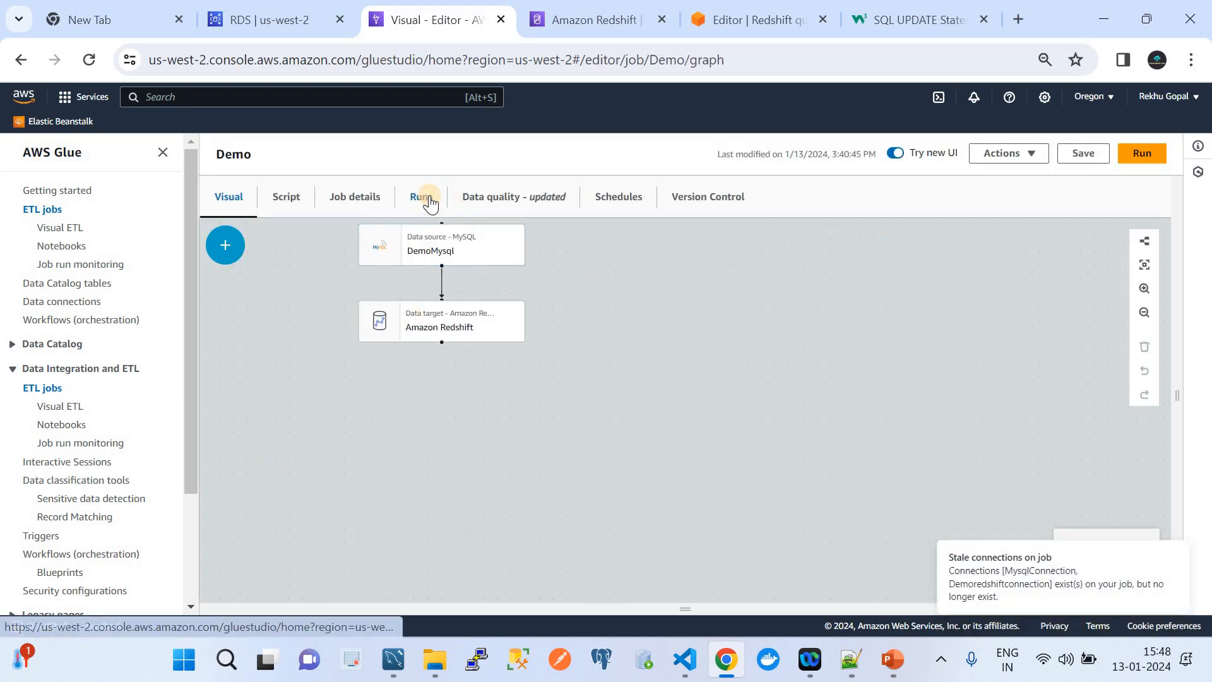
left_click(1142, 153)
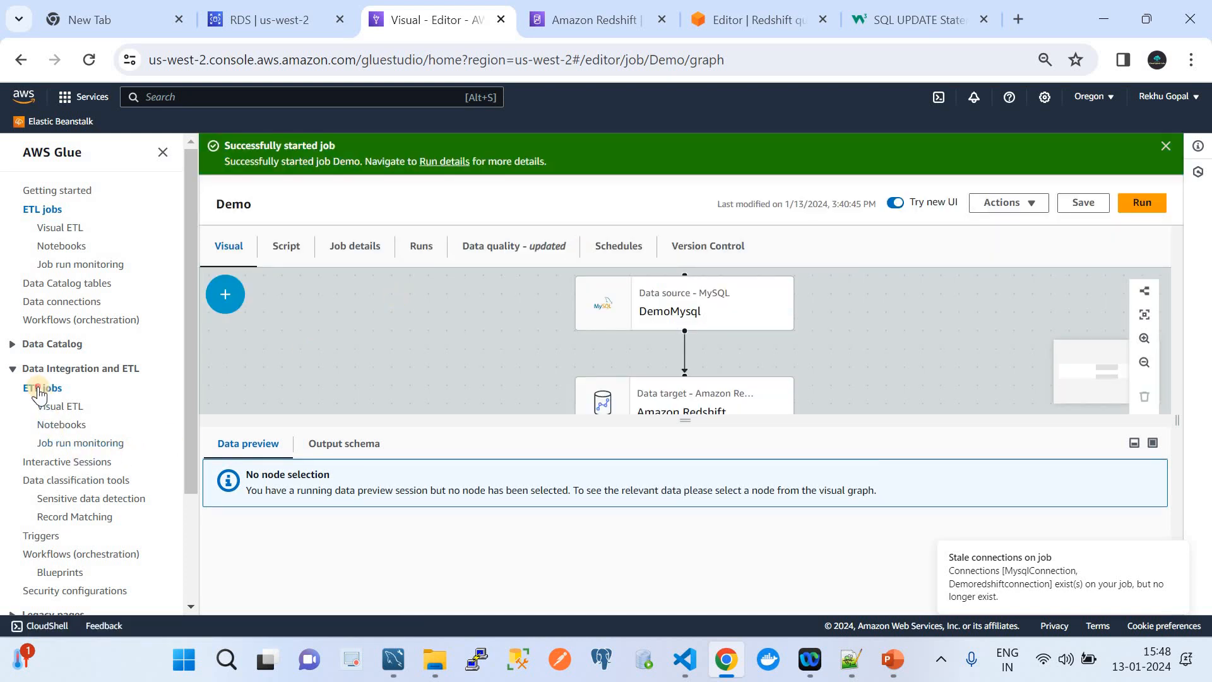
left_click(436, 246)
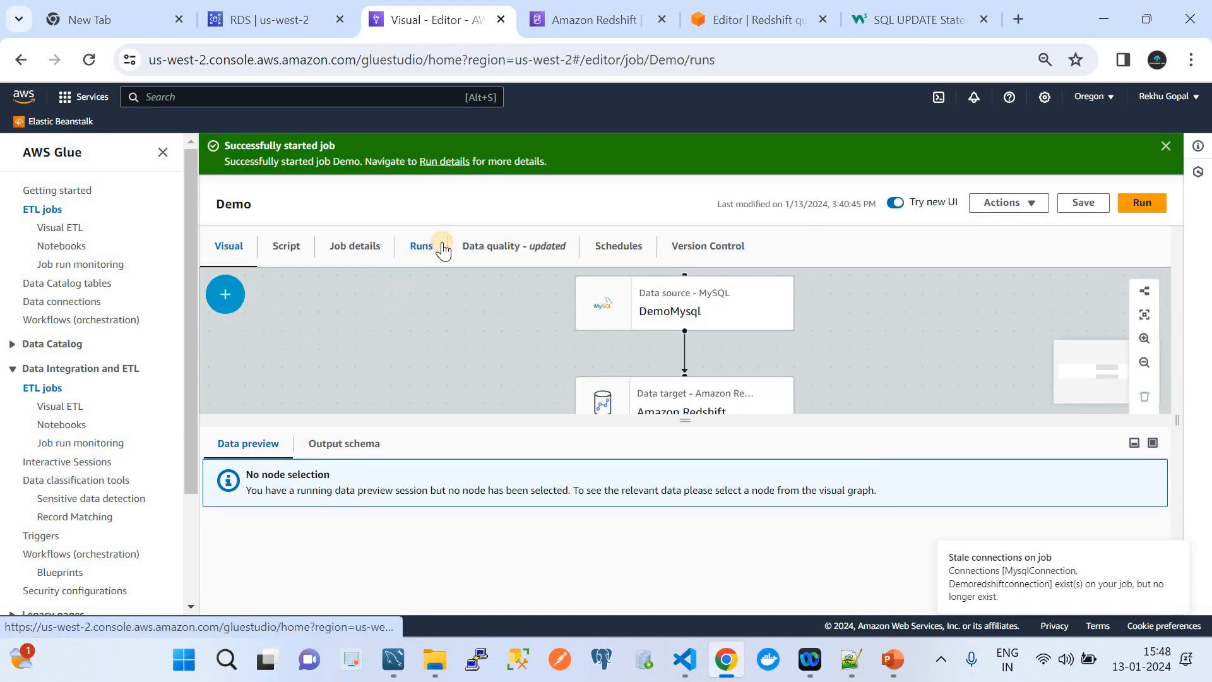
left_click(724, 286)
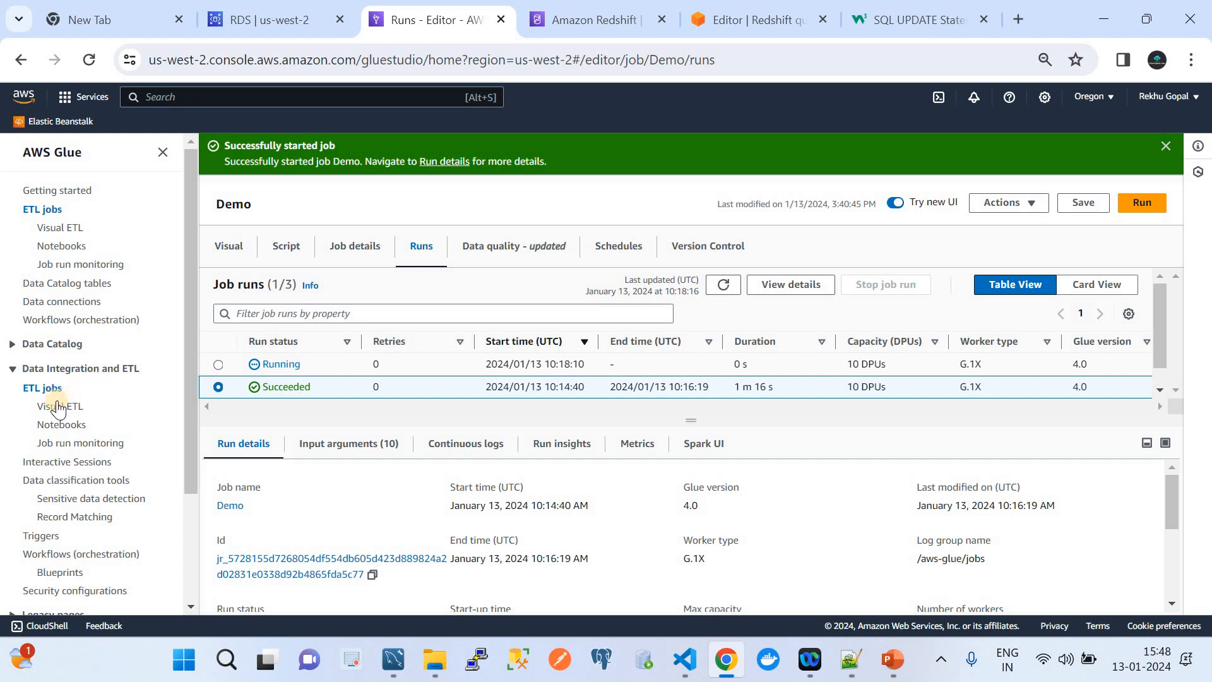
Reopen the Demo job's Runs and keep refreshing while the third run stays Running.
left_click(44, 393)
left_click(281, 460)
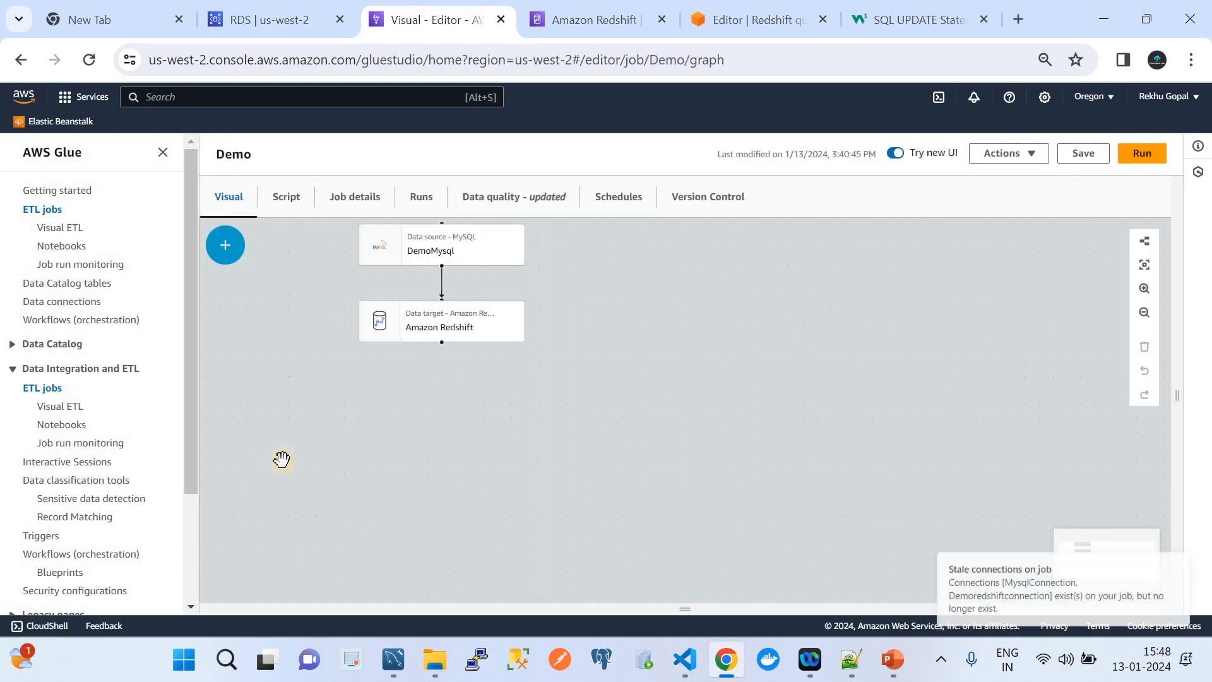
left_click(421, 198)
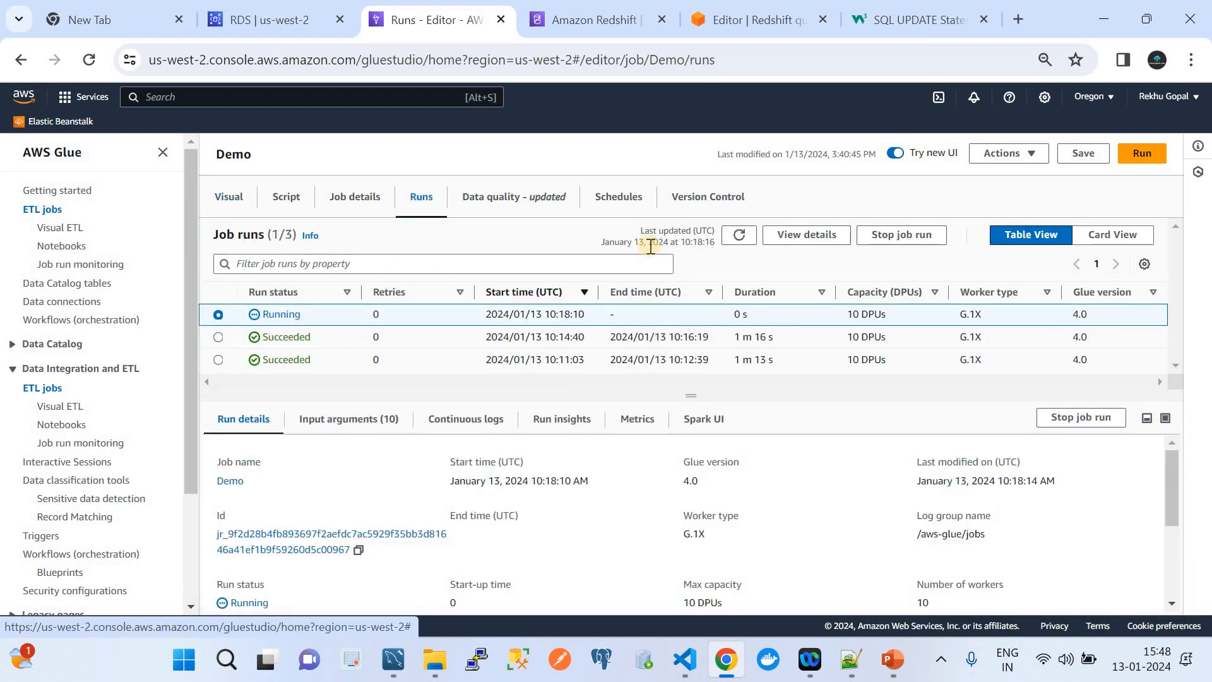
left_click(739, 237)
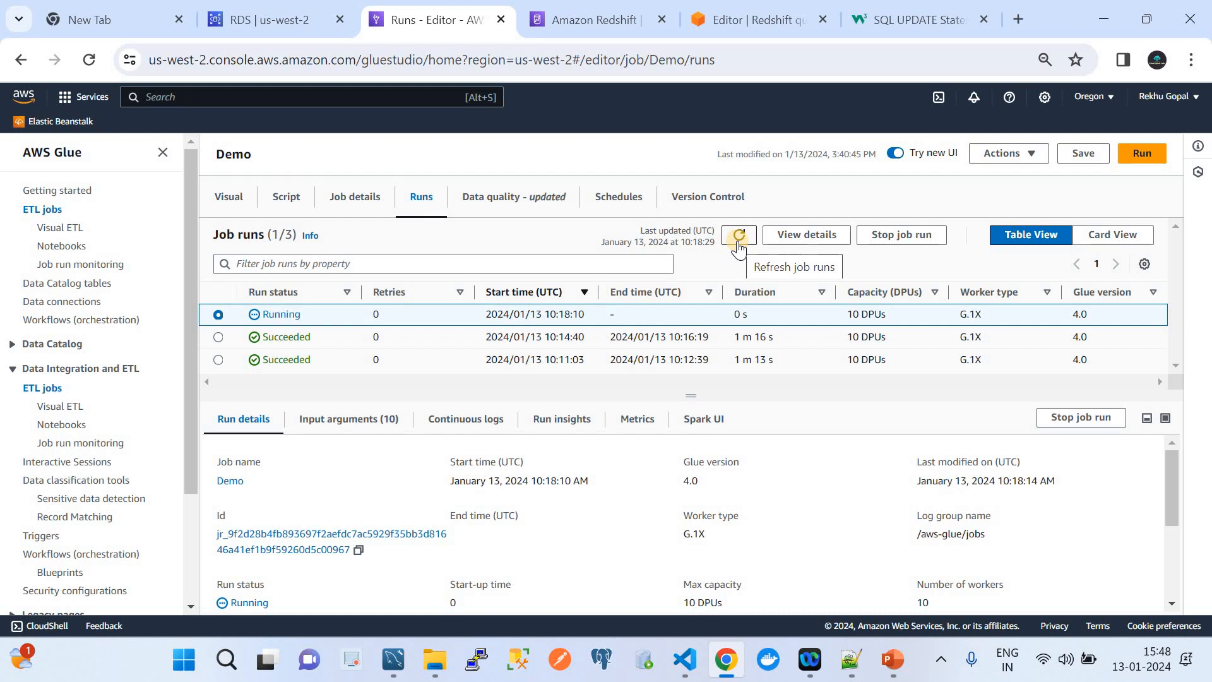
left_click(738, 243)
left_click(739, 243)
left_click(738, 243)
left_click(739, 243)
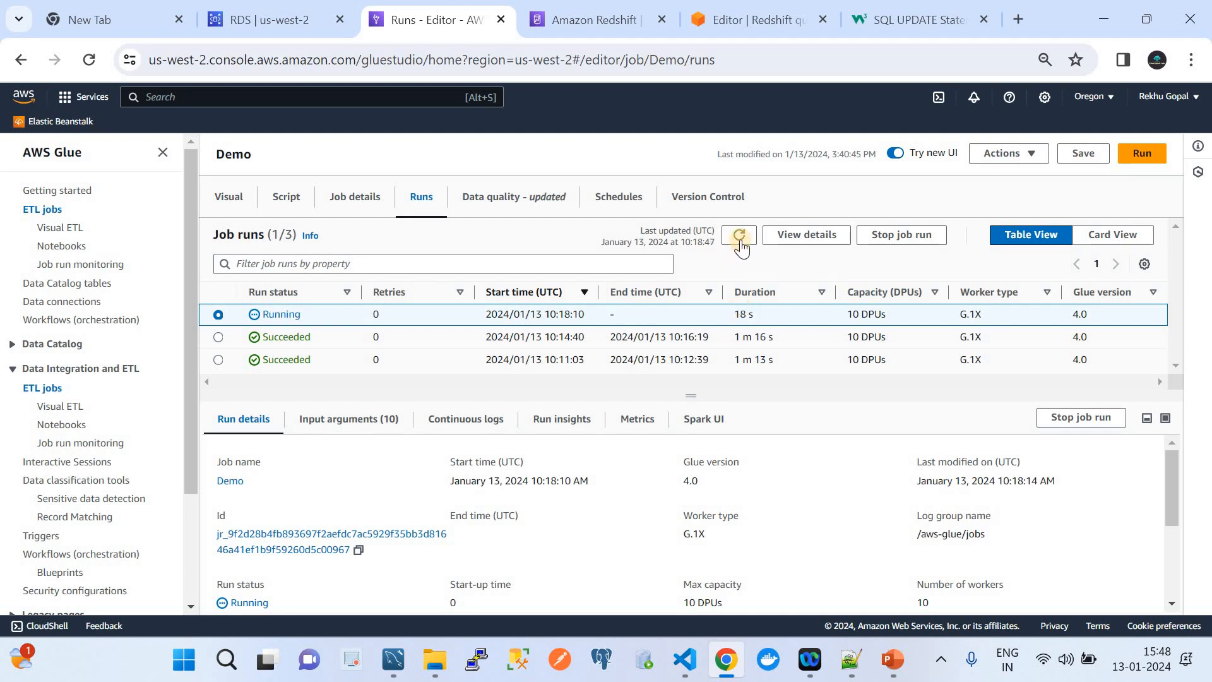
left_click(737, 238)
left_click(738, 240)
left_click(737, 240)
left_click(737, 240)
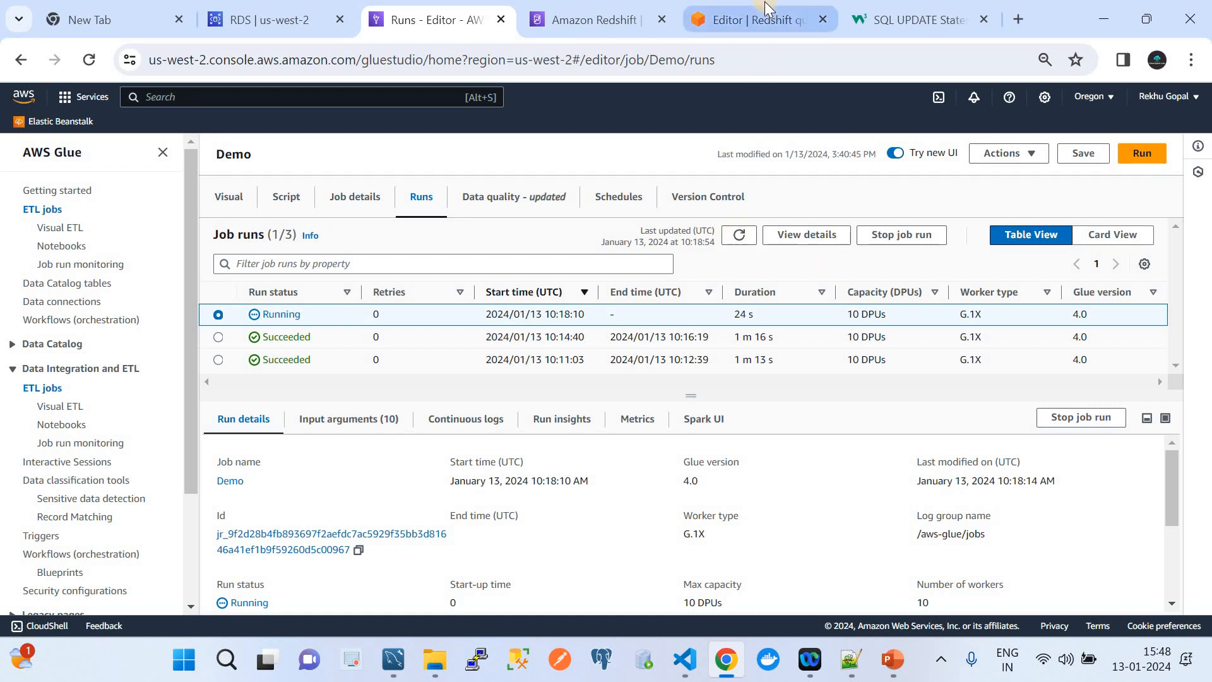
left_click(764, 5)
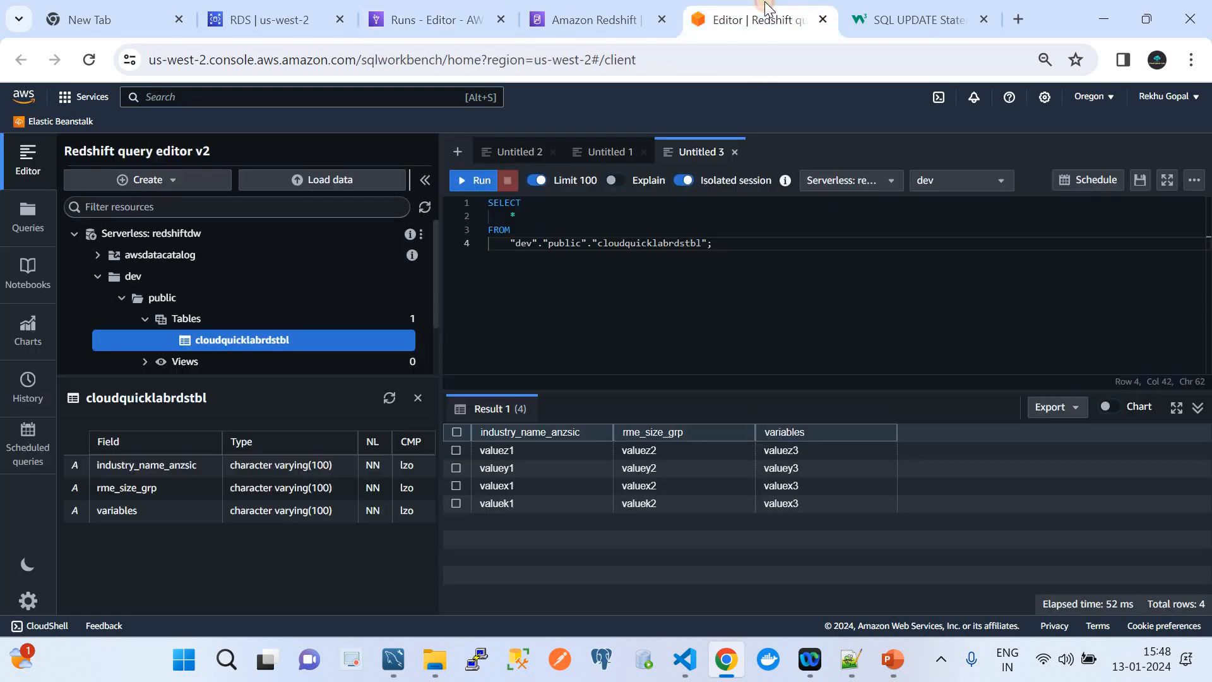
Re-run the Redshift query and close the Untitled 1, 2 and 3 query tabs.
left_click(470, 184)
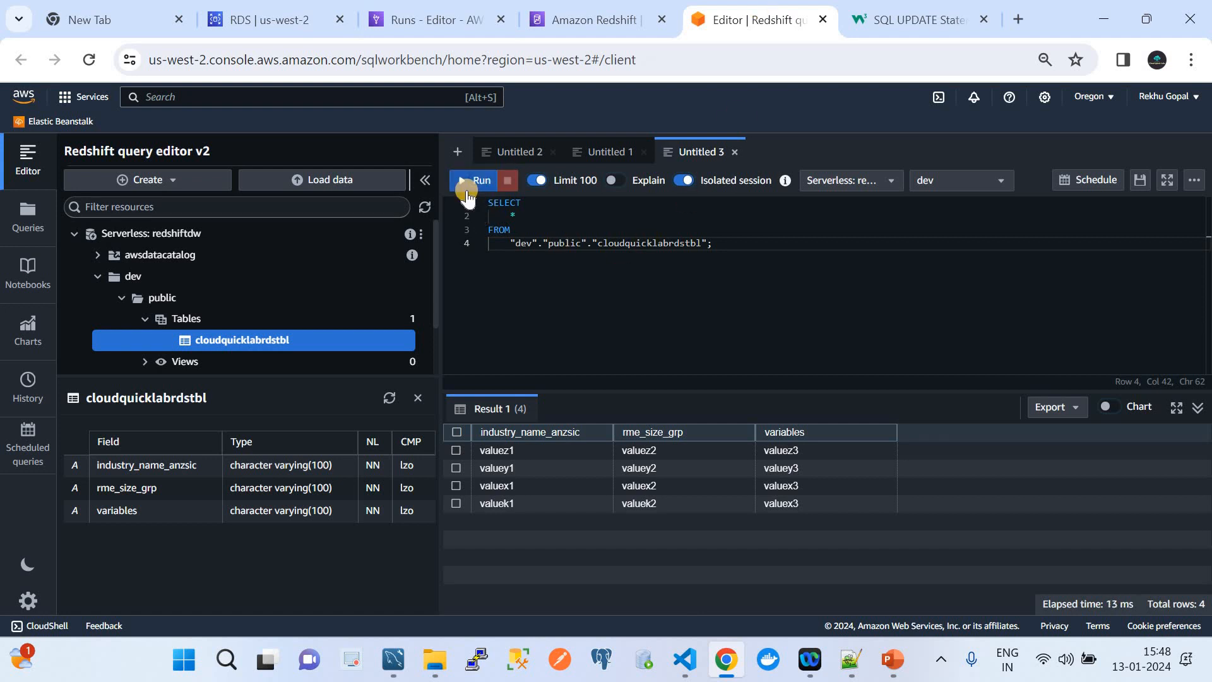
left_click(733, 149)
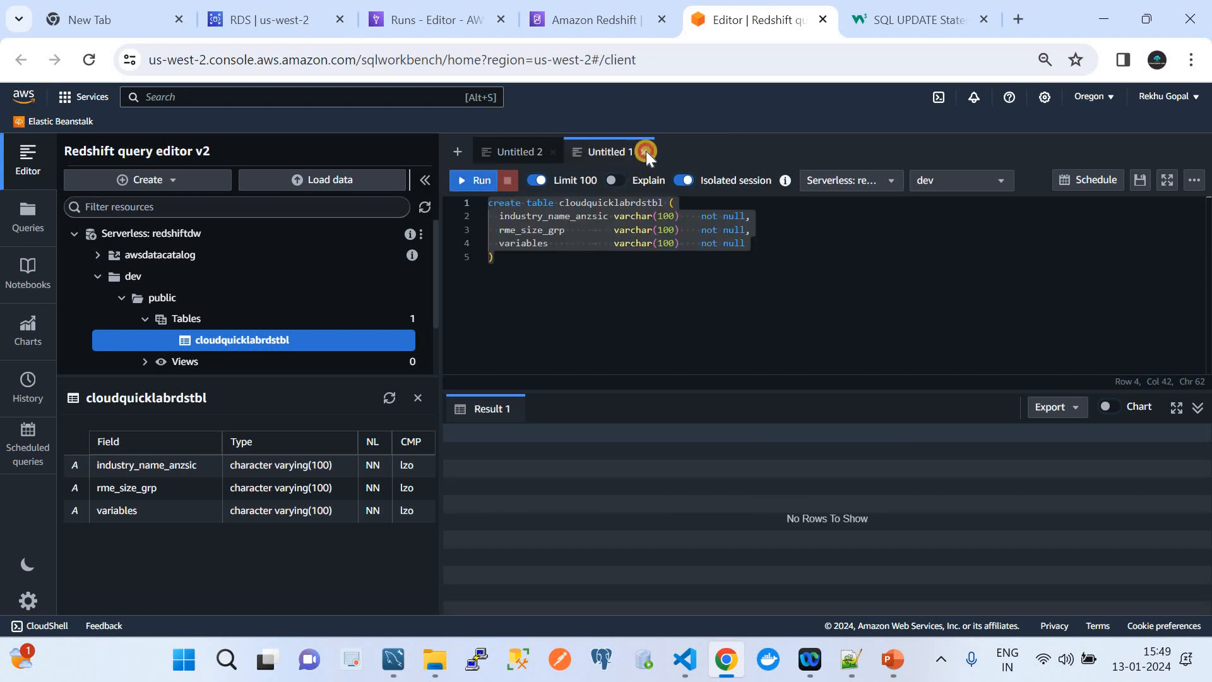
left_click(644, 151)
left_click(554, 151)
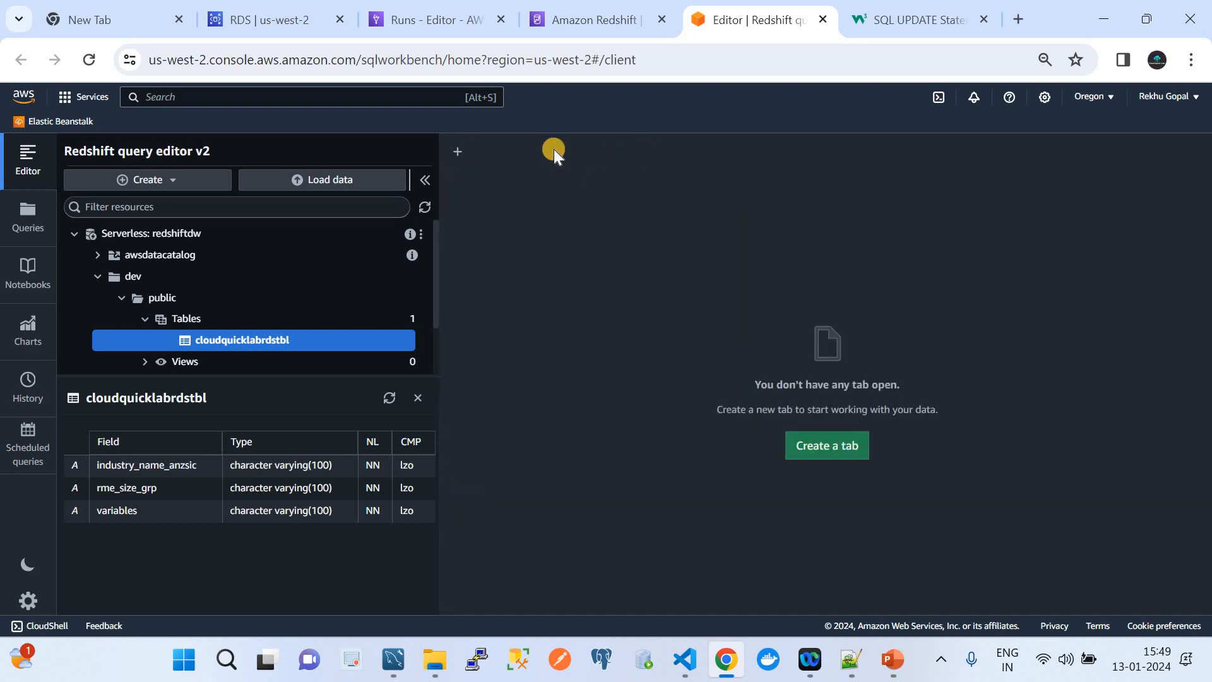
Generate a Select table query on cloudquicklabrdstbl, showing 4 rows.
right_click(297, 343)
left_click(330, 357)
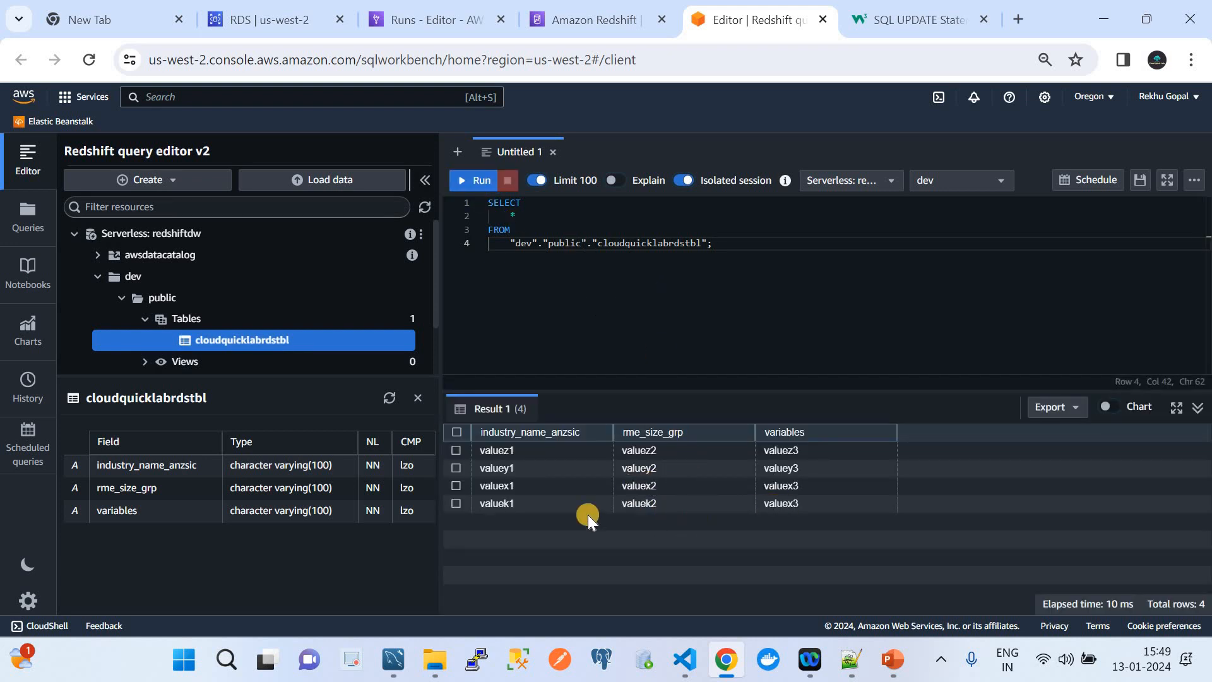
left_click(802, 486)
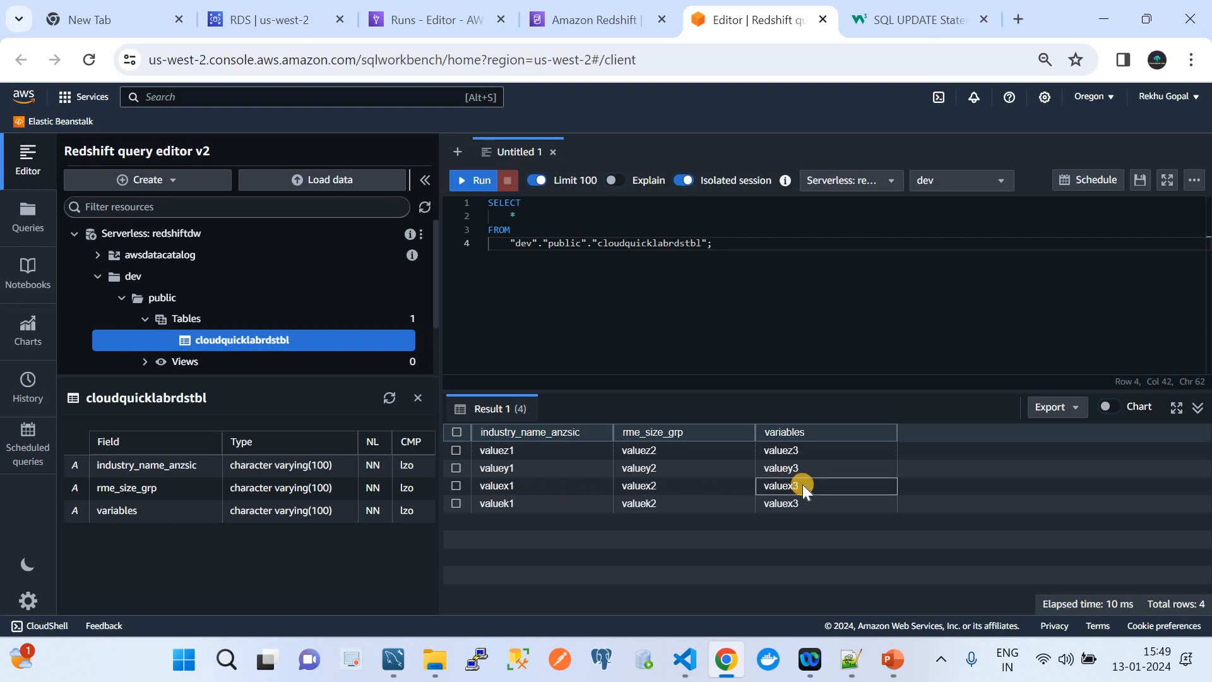
left_click(426, 16)
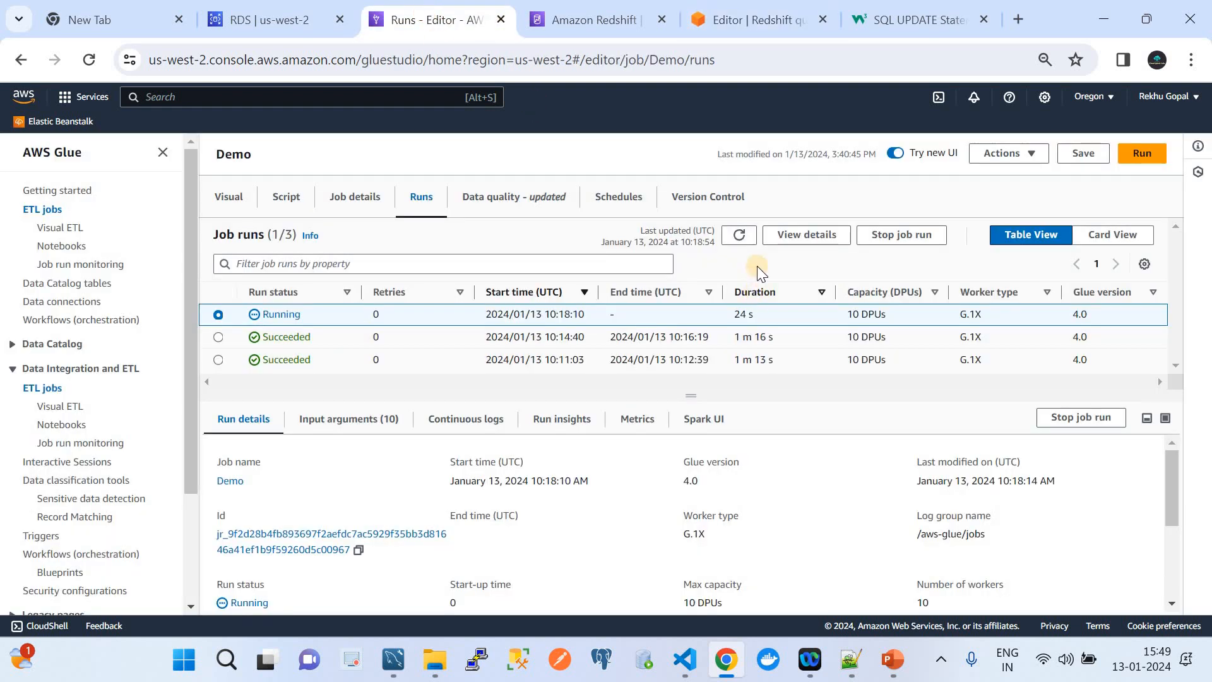
Refresh the Demo job runs until the third run shows Succeeded after 1 m 6 s.
left_click(742, 236)
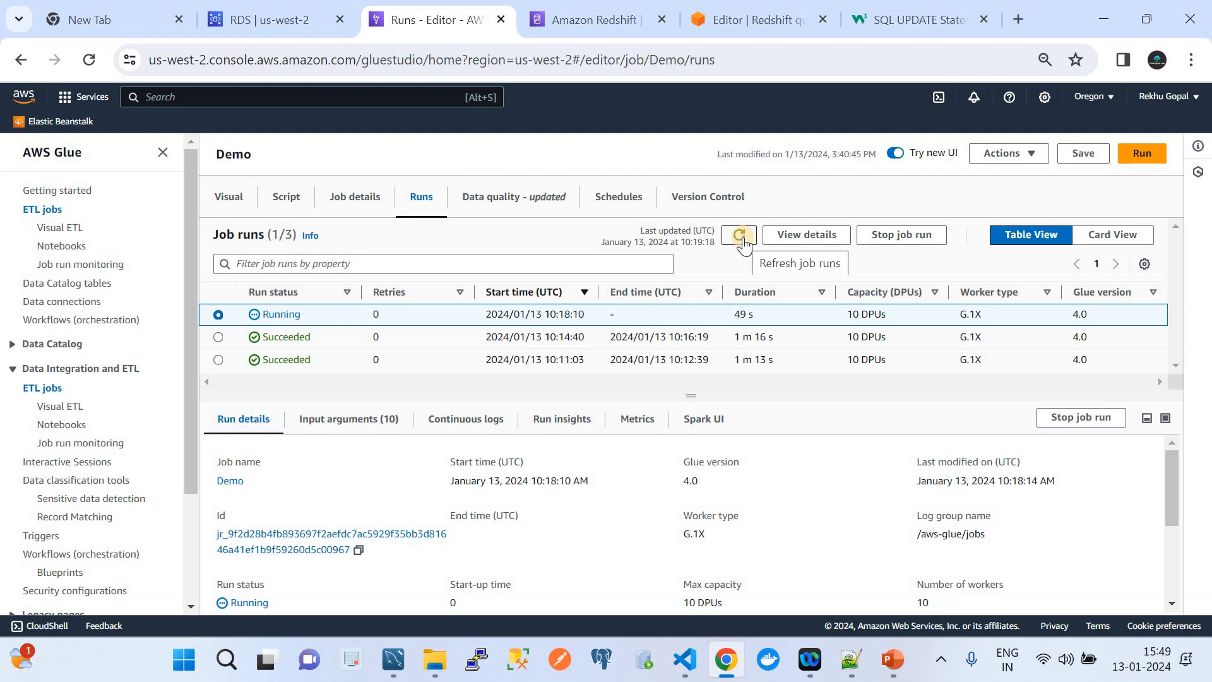
left_click(742, 237)
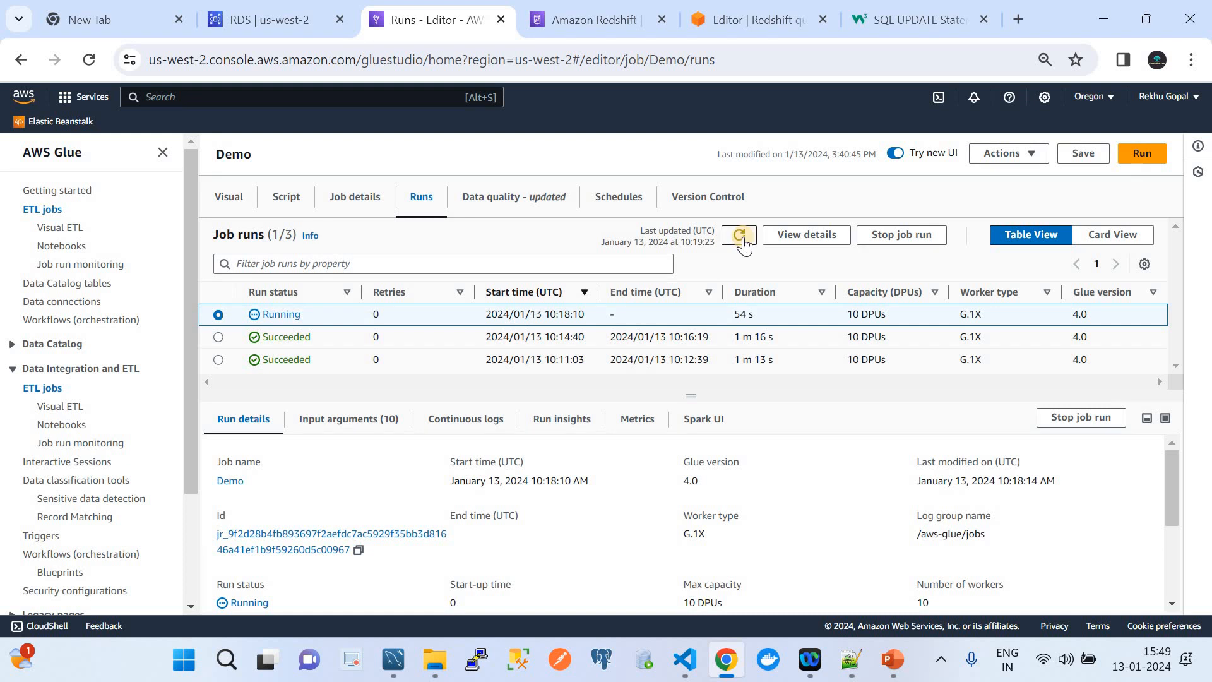
left_click(743, 240)
left_click(744, 242)
left_click(744, 240)
left_click(744, 240)
left_click(744, 239)
left_click(743, 239)
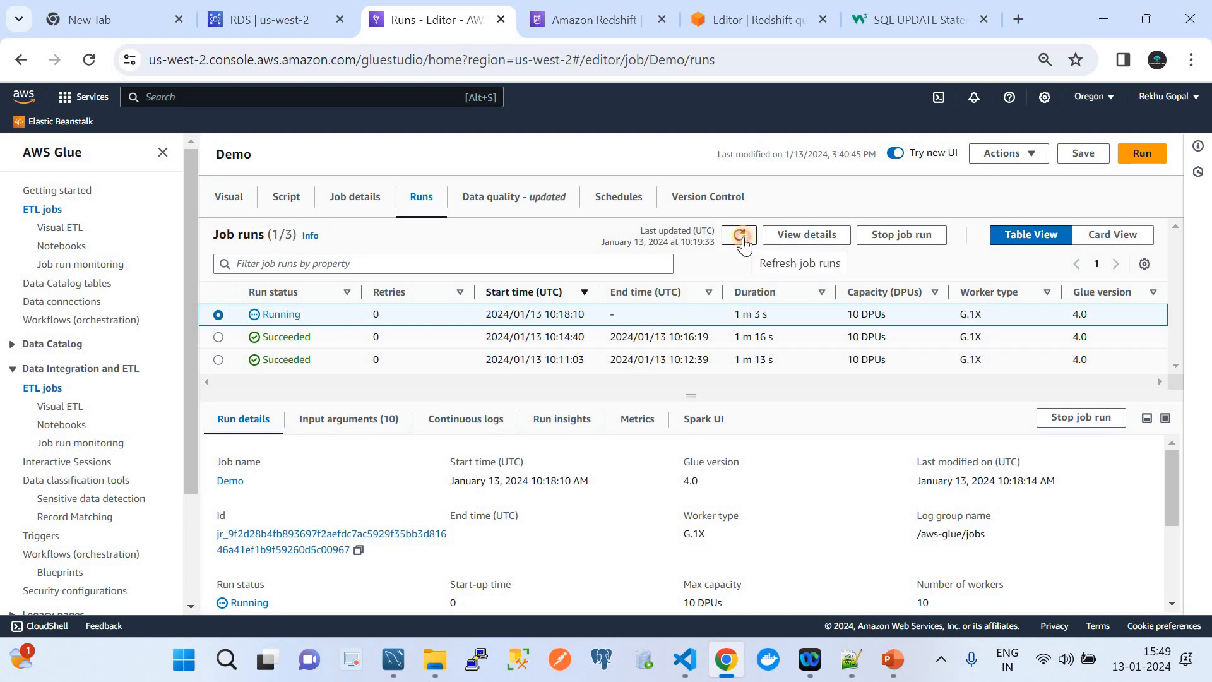
left_click(744, 240)
left_click(744, 240)
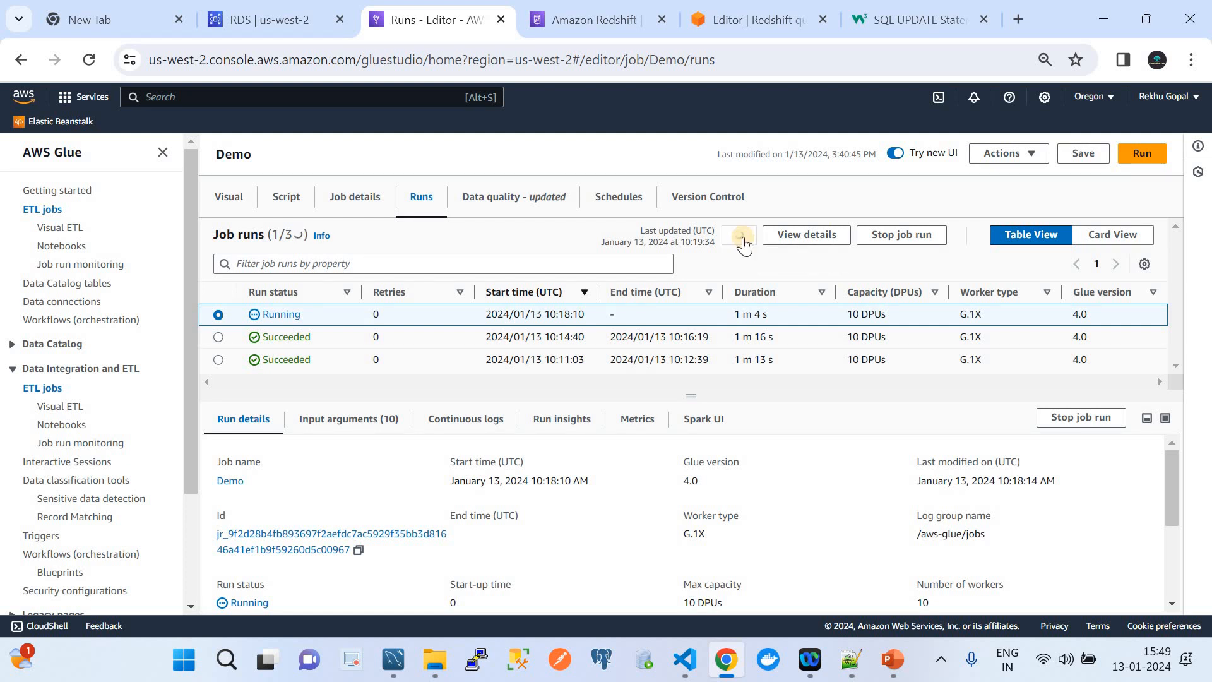
left_click(744, 240)
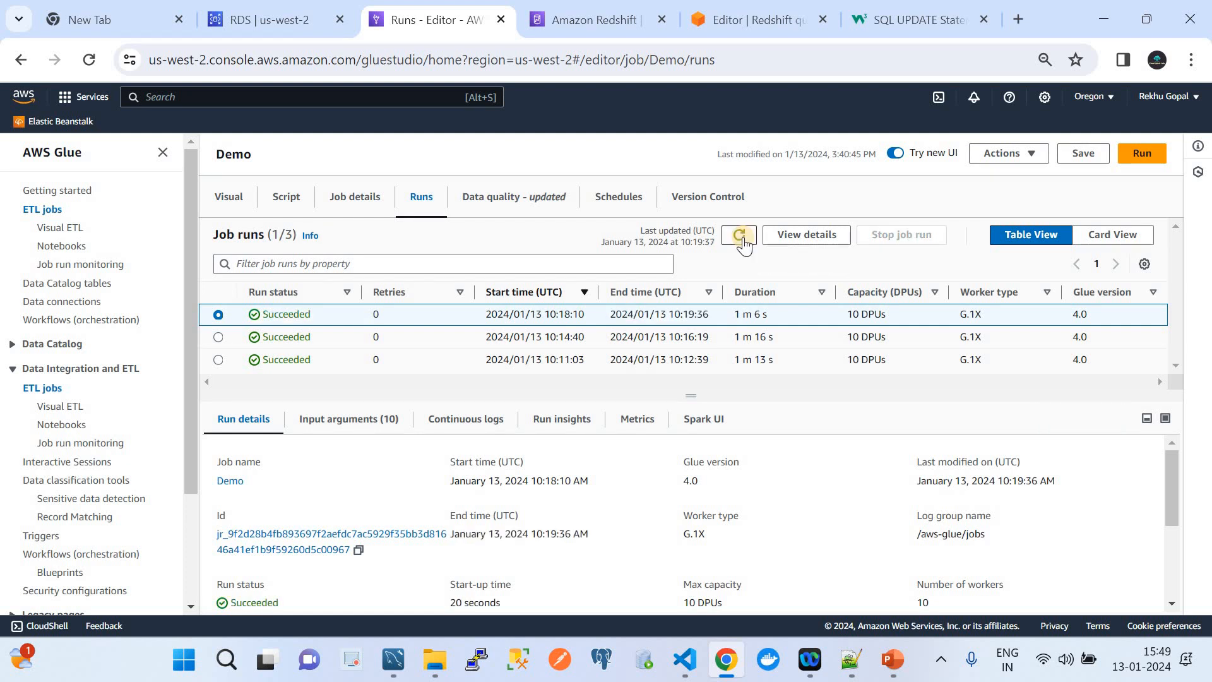
Re-run the Redshift SELECT and tick the second and fifth rows, the duplicate valuex1 rows.
left_click(767, 15)
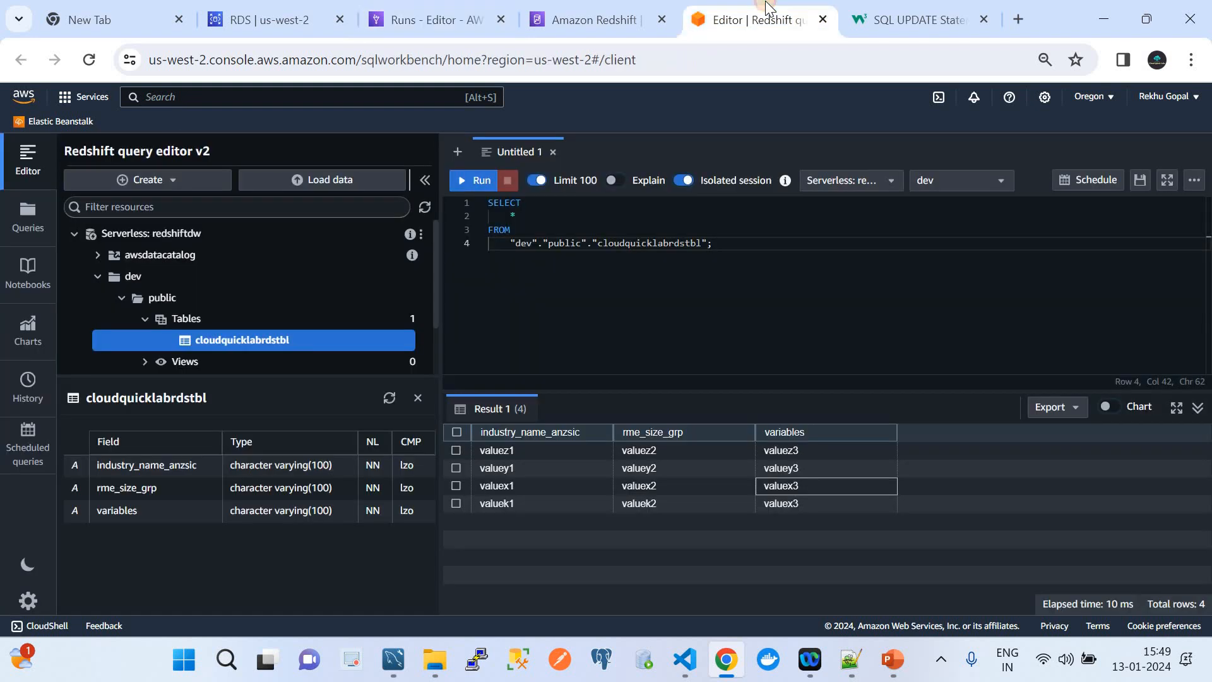
left_click(472, 189)
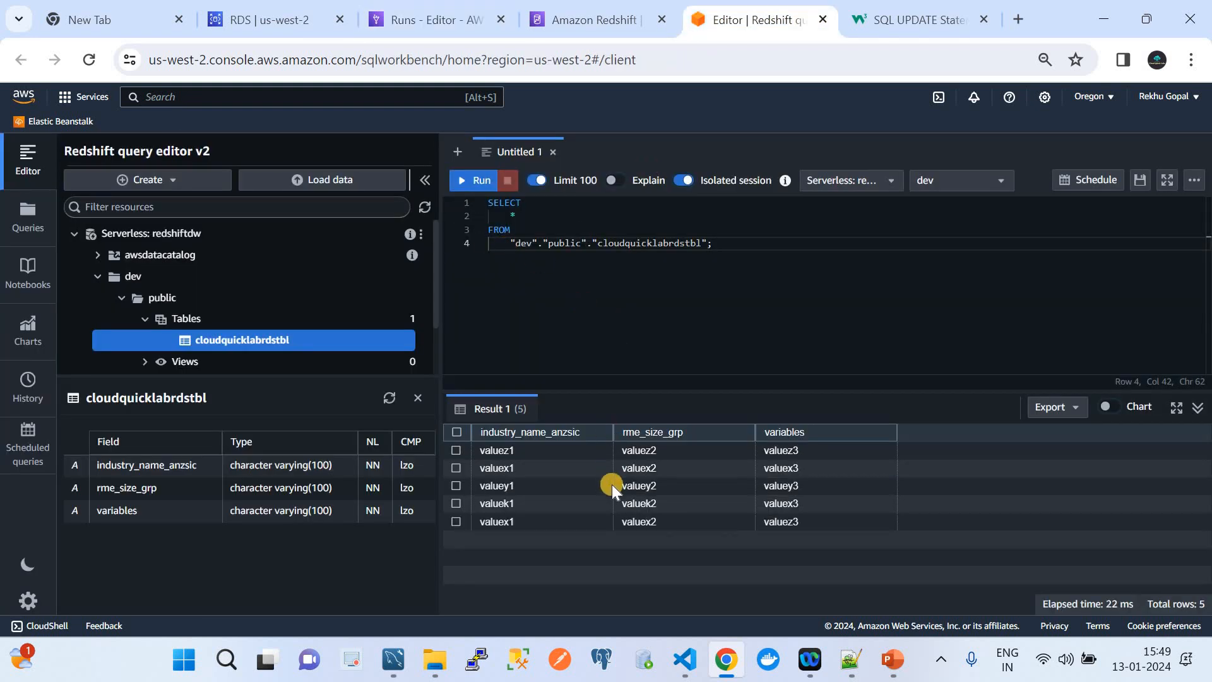
left_click(643, 522)
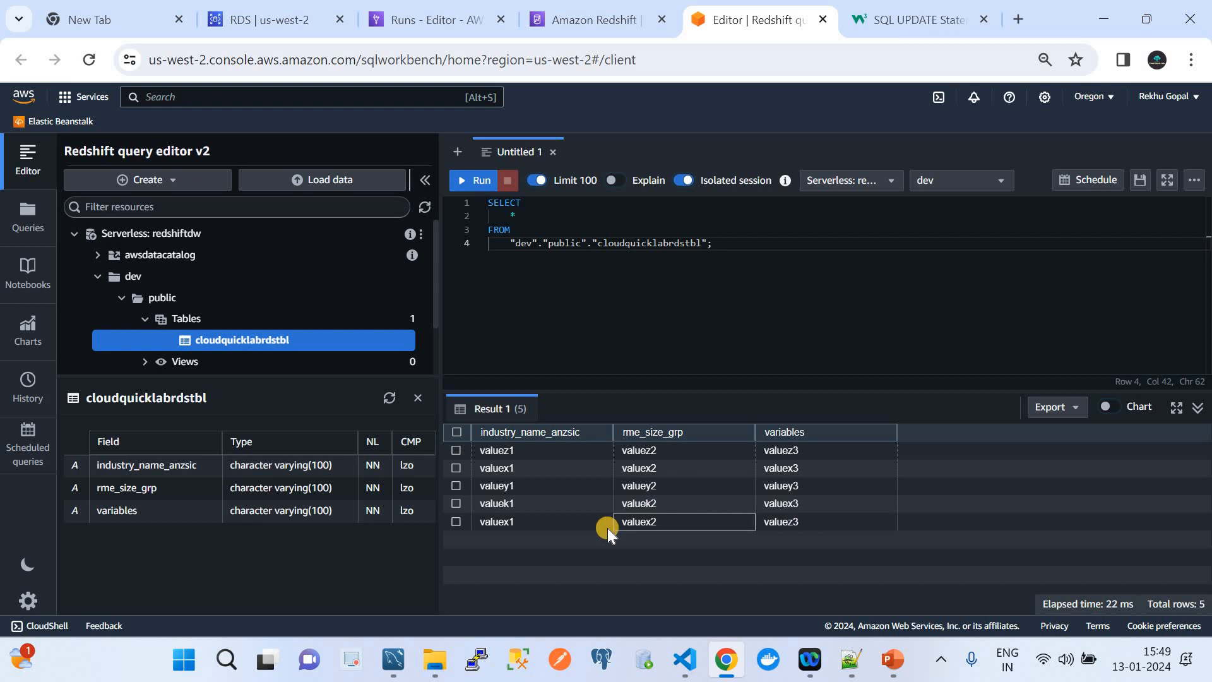
left_click(495, 521)
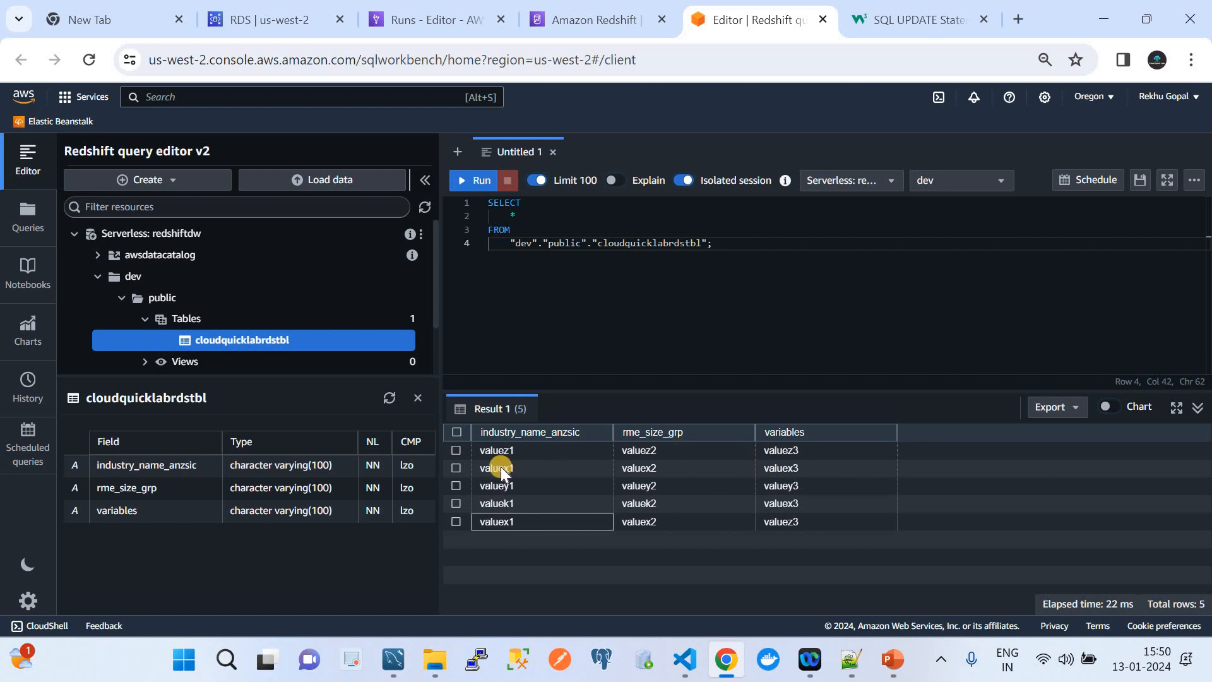
left_click(457, 468)
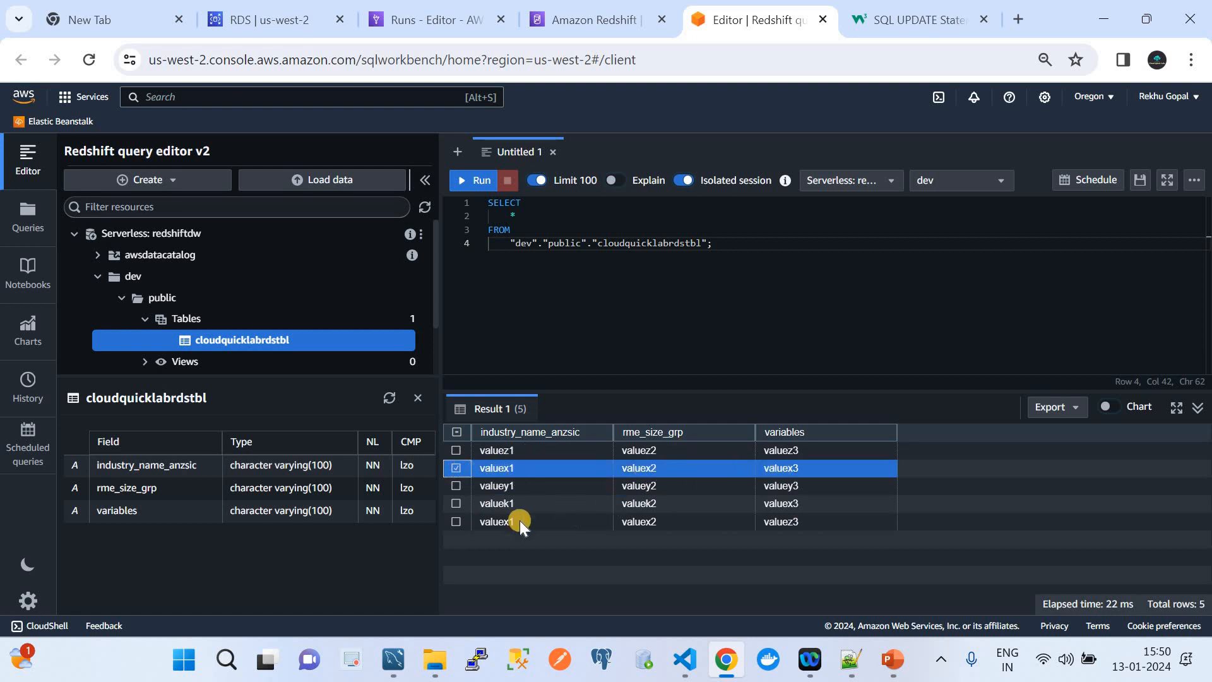
left_click(465, 522)
left_click(455, 521)
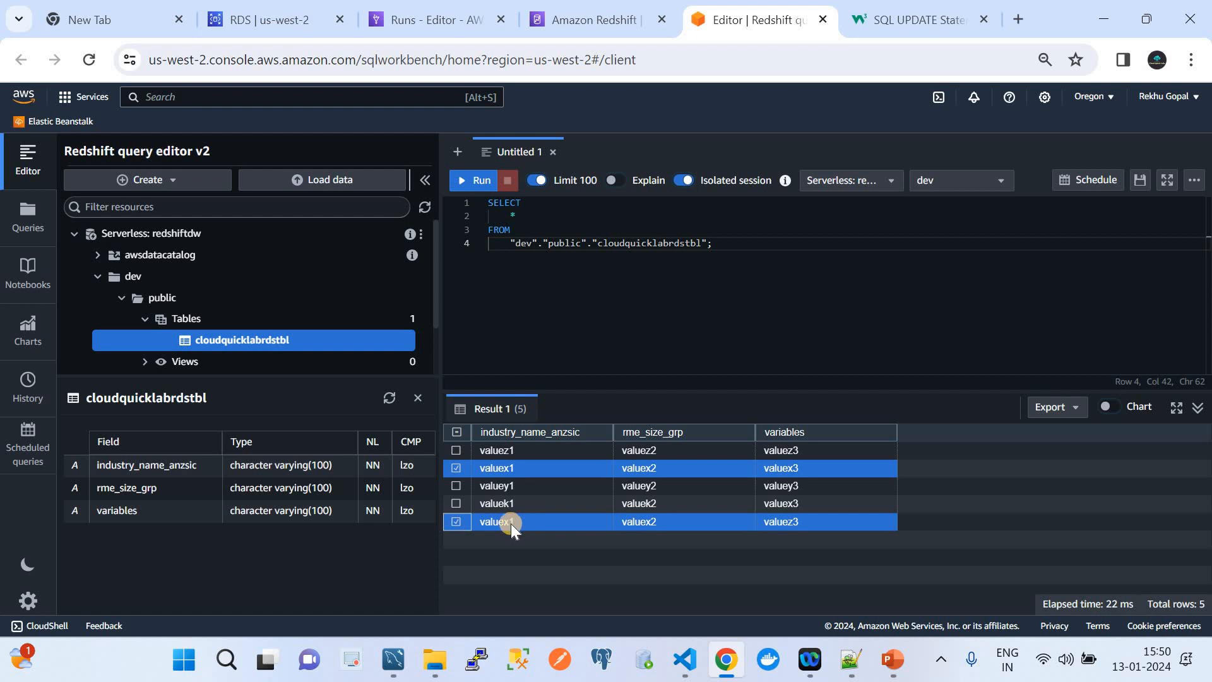
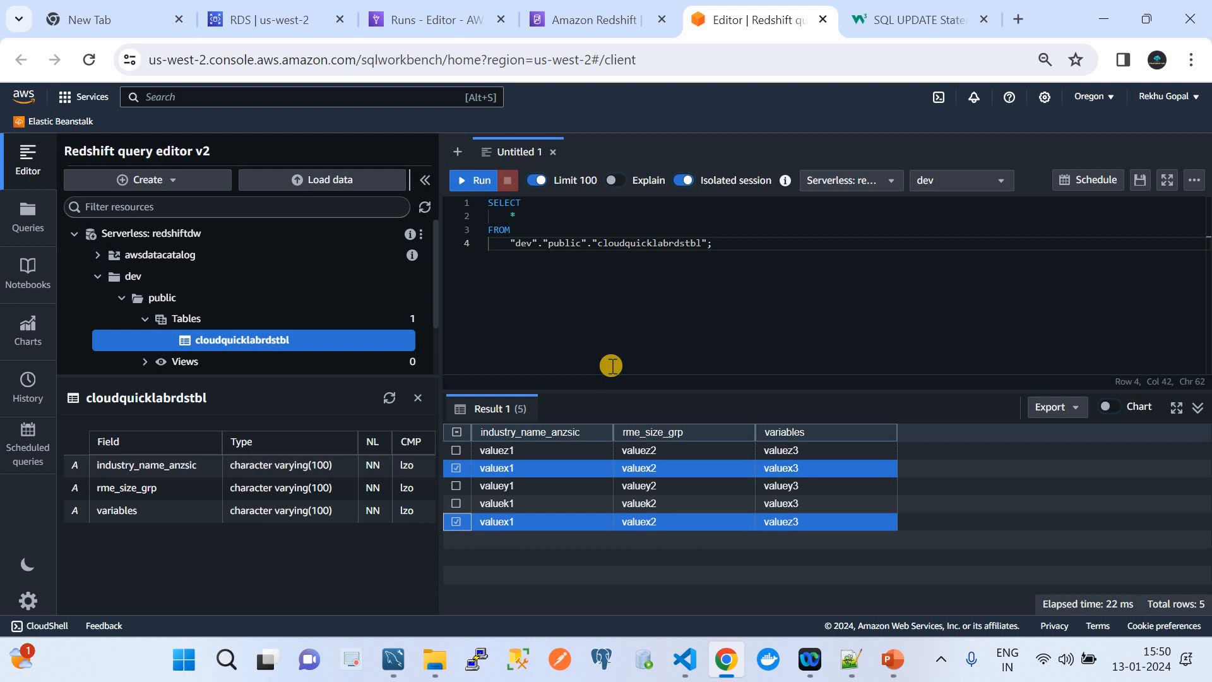
Return to the 'Runs - Editor' tab showing the Demo job's three succeeded runs.
left_click(429, 20)
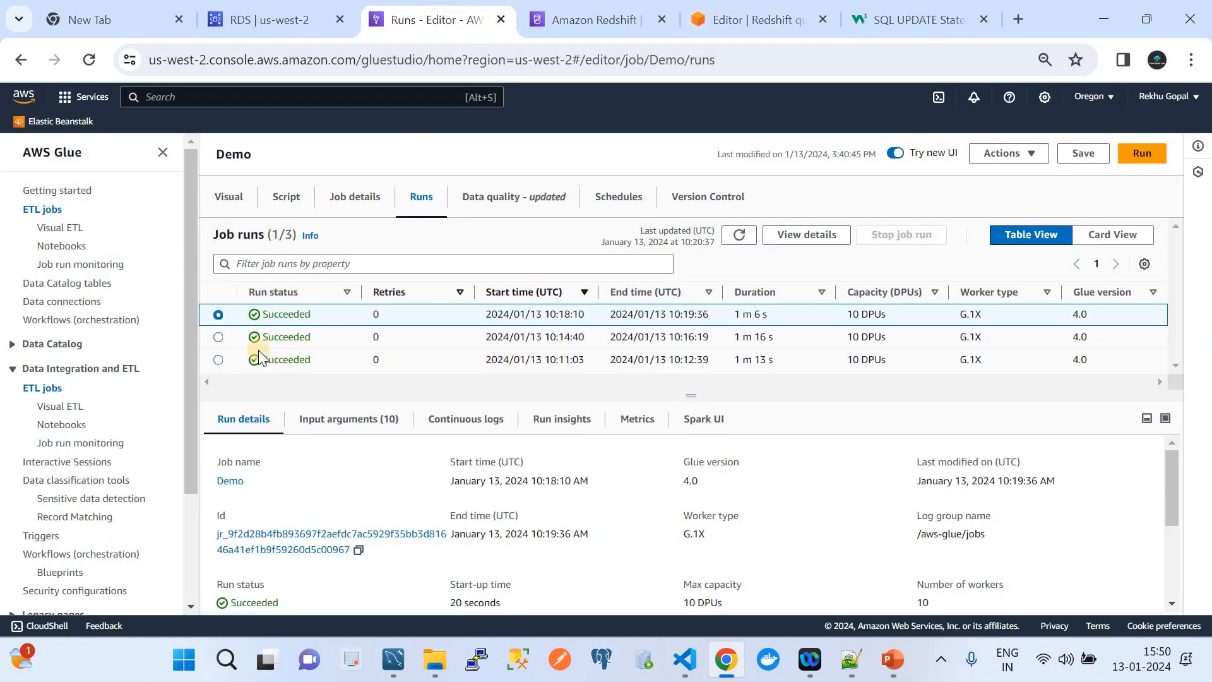
Open the Demo job from ETL jobs and select its Amazon Redshift target node.
left_click(42, 388)
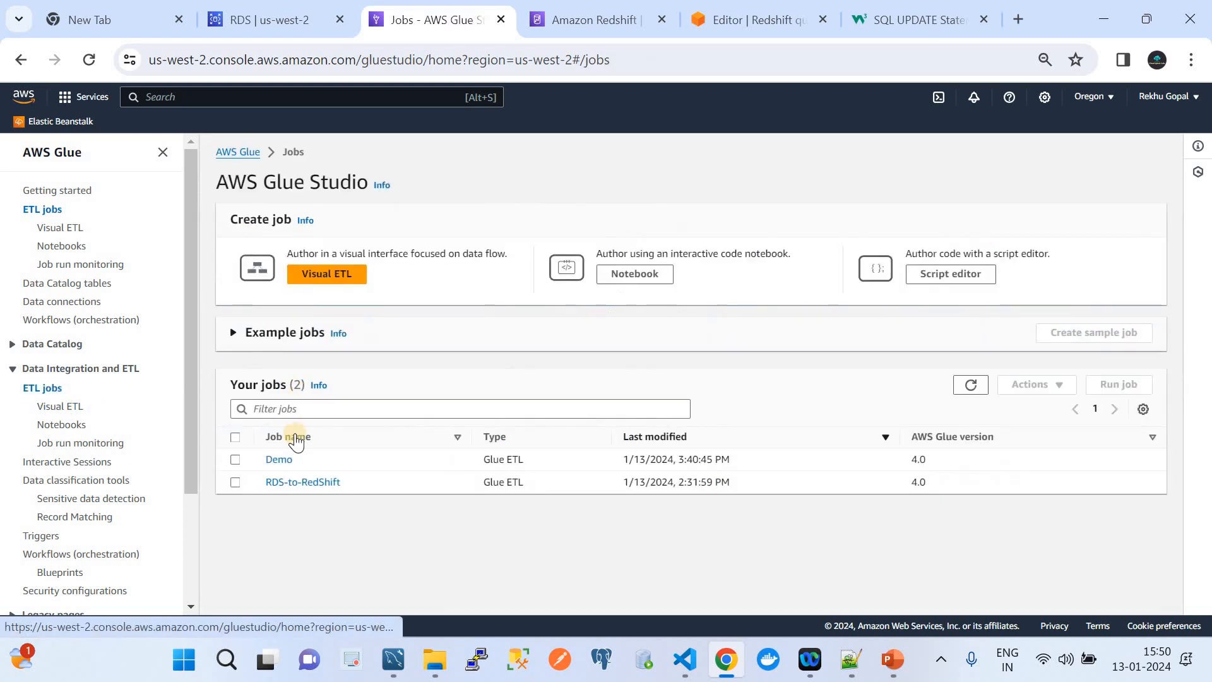
left_click(284, 459)
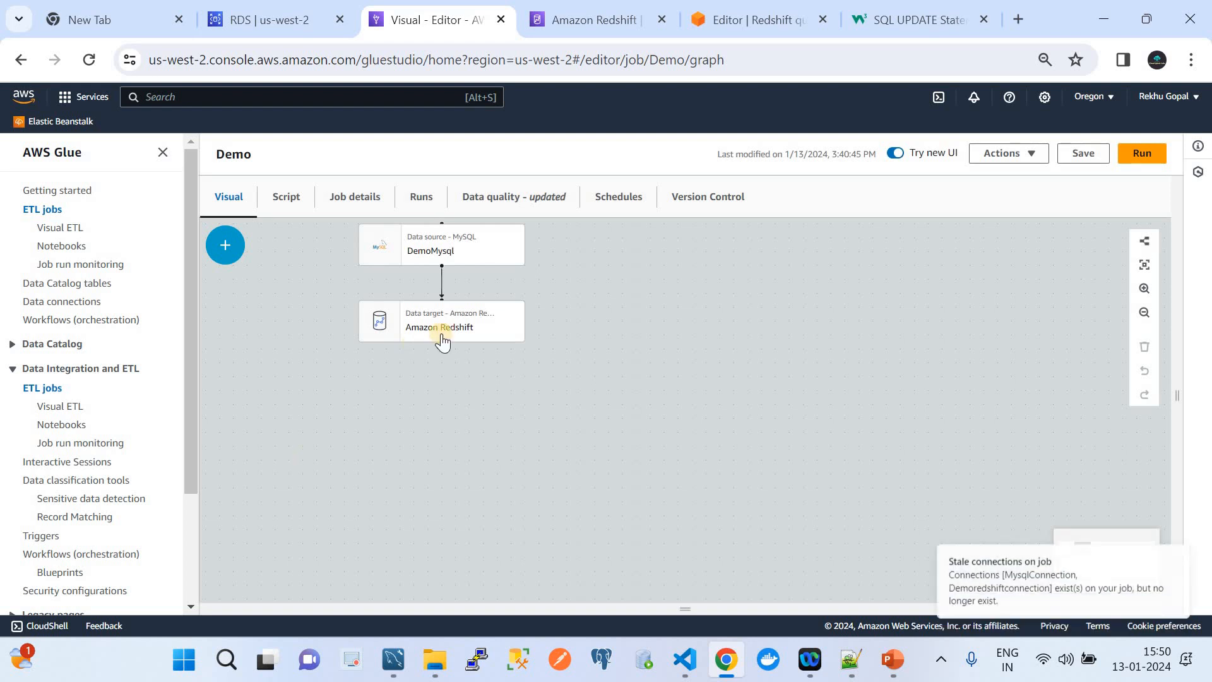
left_click(442, 340)
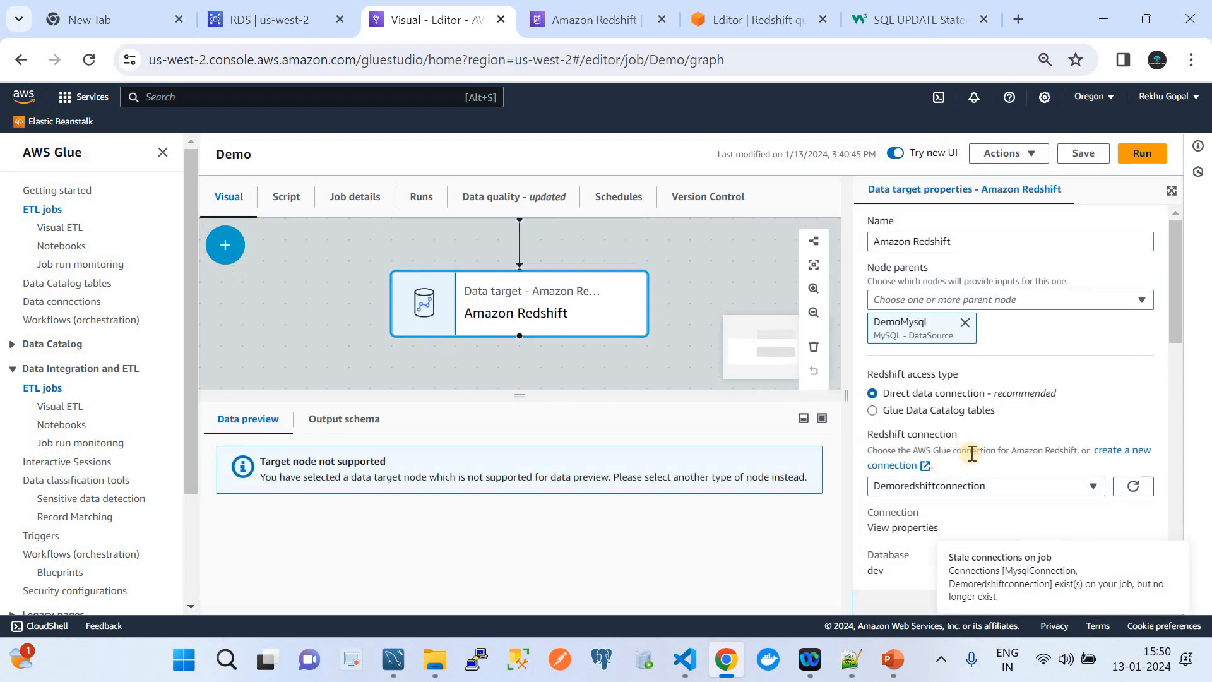
Review the MERGE keys industry_name_anzsic, rme_size_grp and variables, then show the ETL slide in PowerPoint.
scroll(972, 451, "down", 5)
scroll(941, 446, "down", 2)
scroll(941, 446, "down", 1)
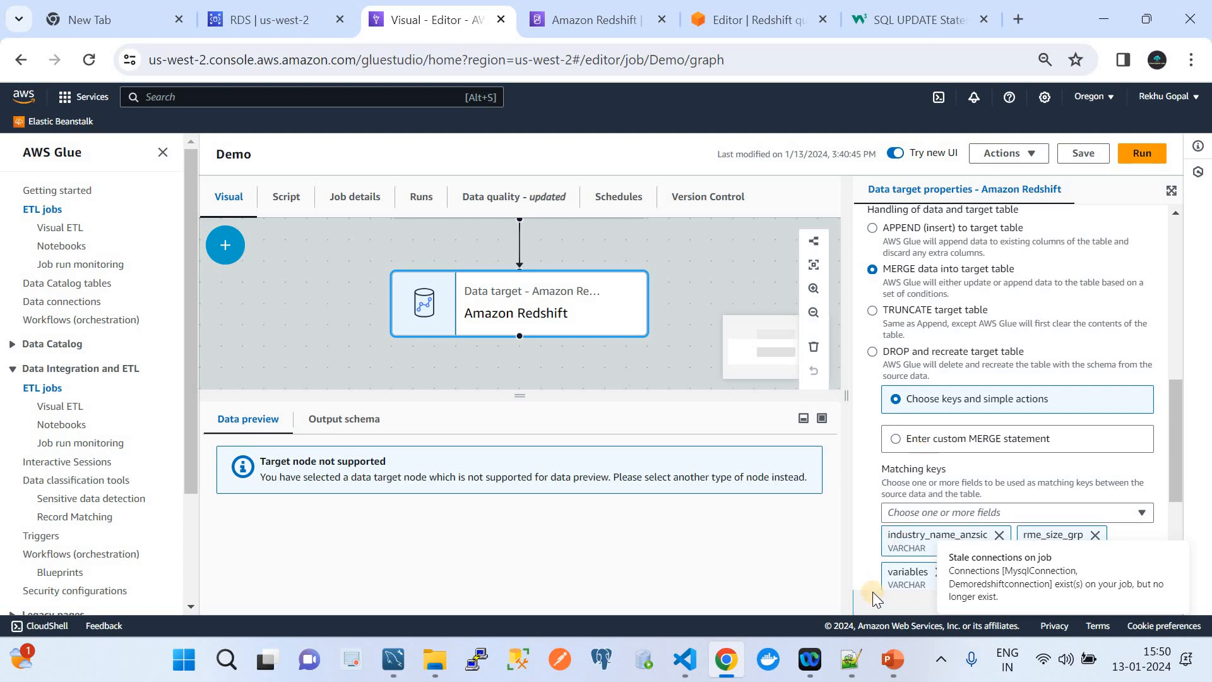
left_click(893, 660)
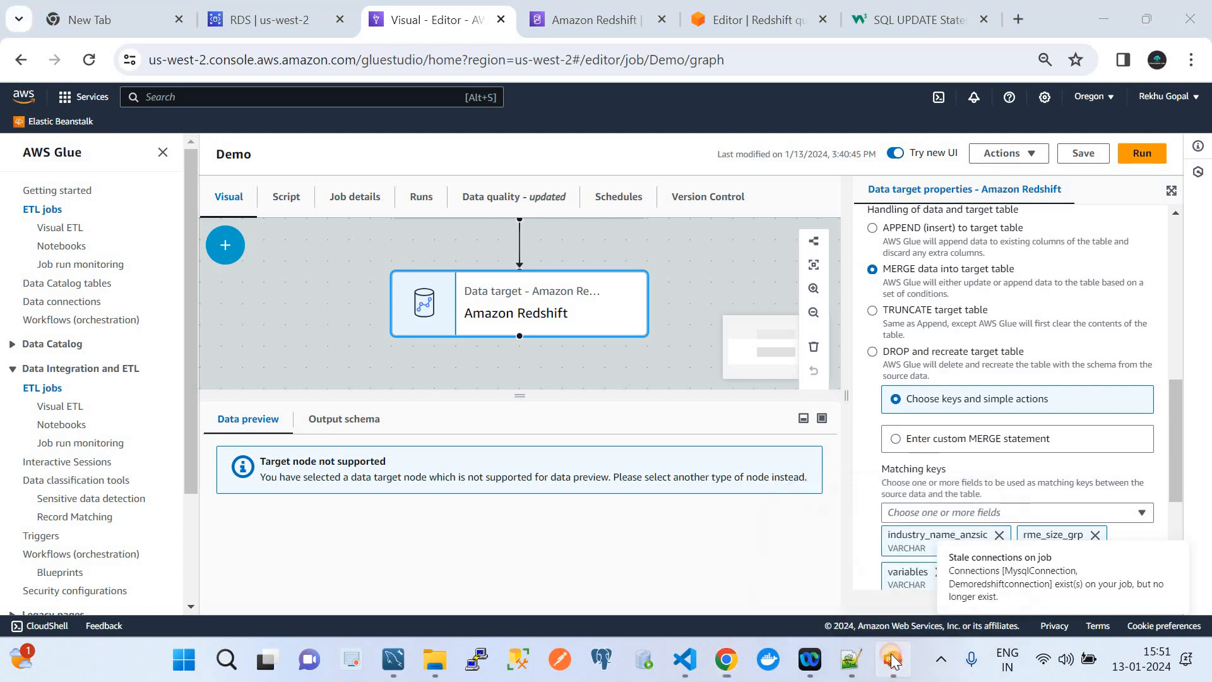